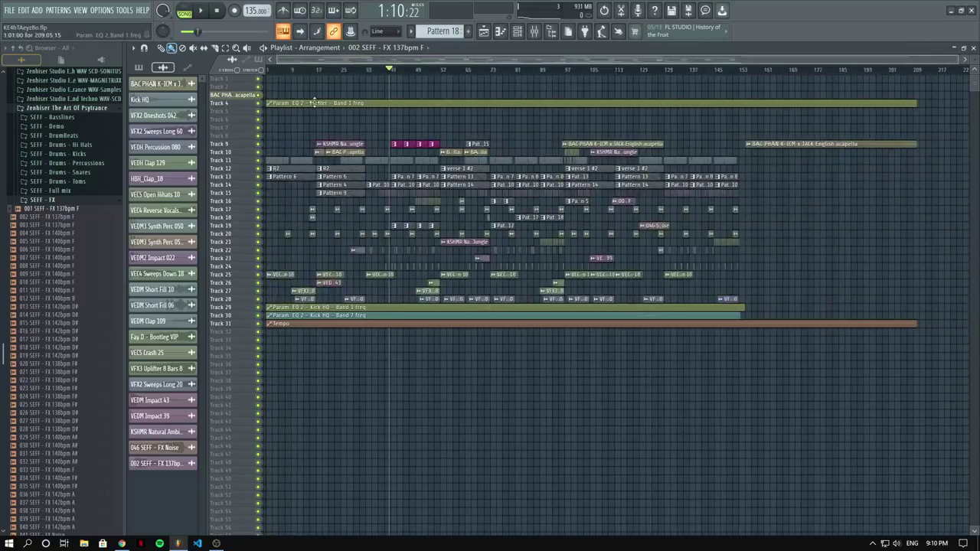
Play the song and look over the arrangement's clips across Tracks 9 to 31.
scroll(306, 125, up, 2)
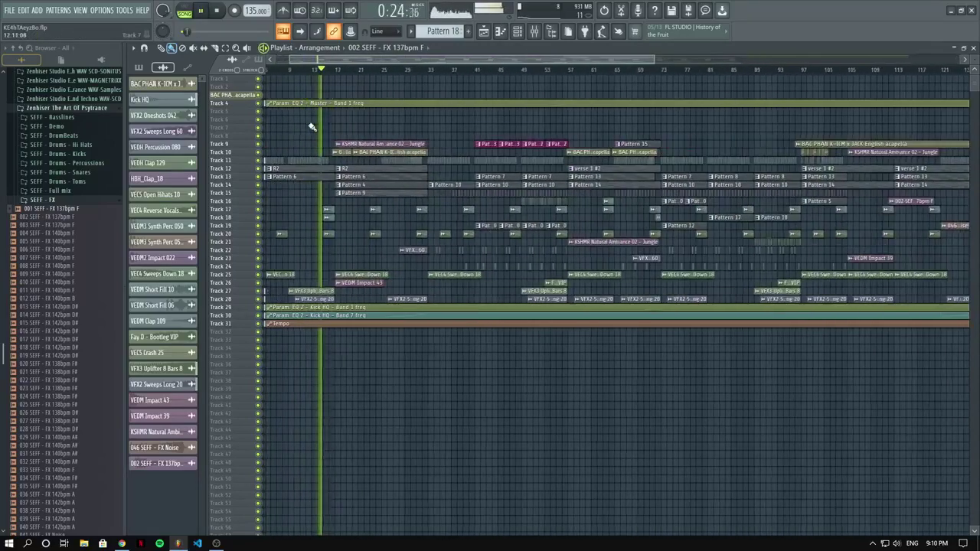
scroll(249, 92, up, 5)
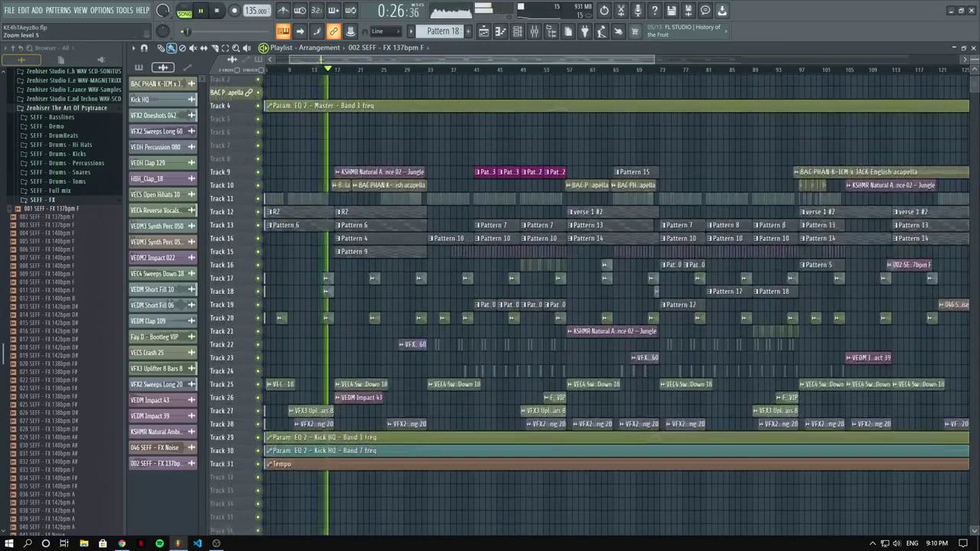
scroll(355, 245, down, 2)
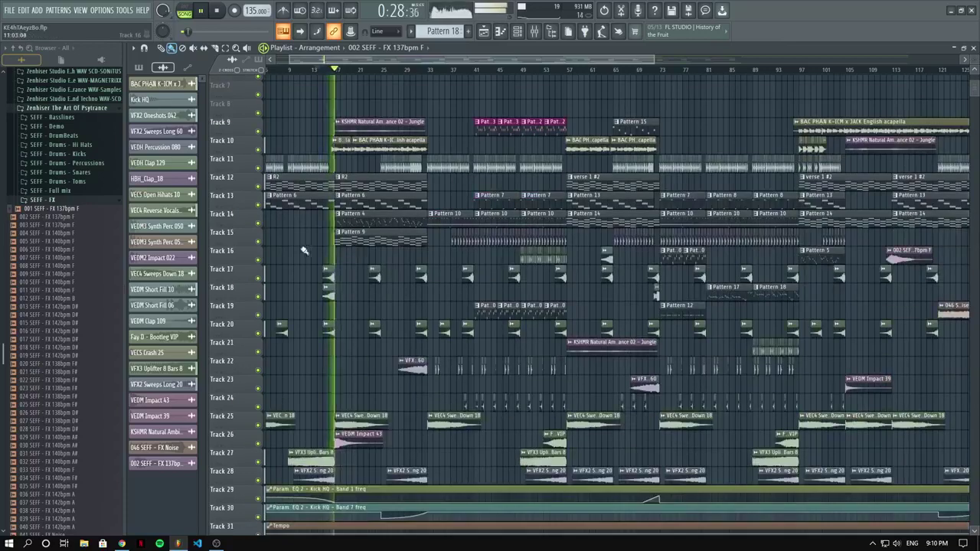
scroll(304, 249, up, 2)
scroll(390, 218, down, 2)
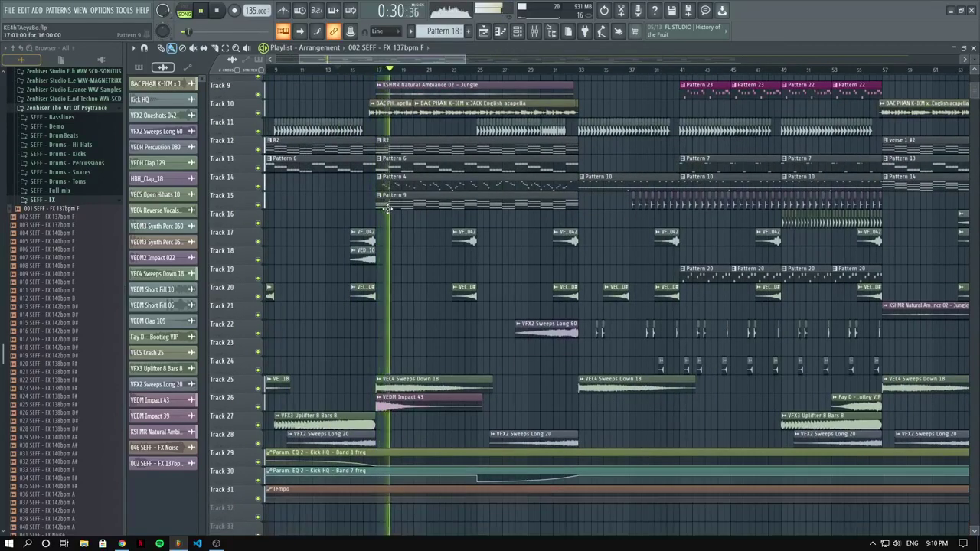
scroll(474, 96, up, 2)
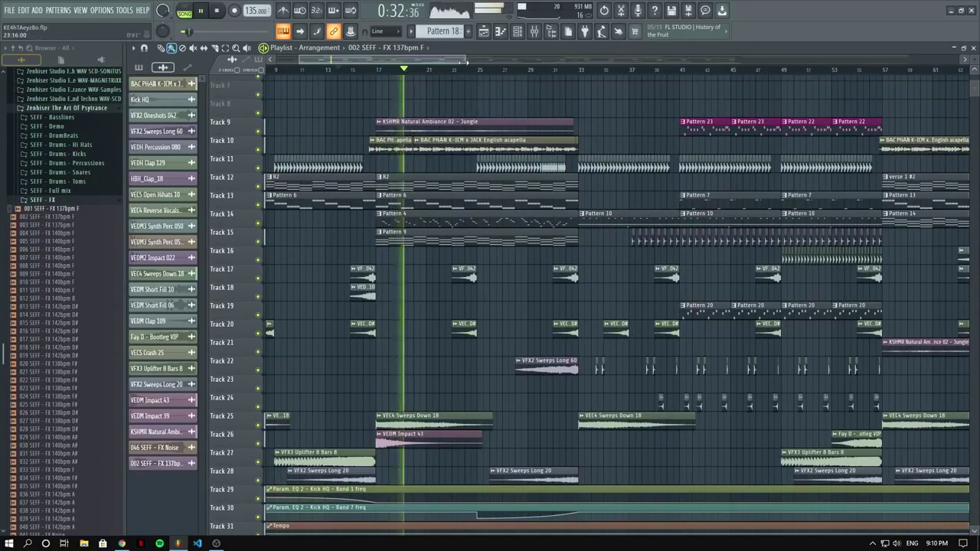
scroll(493, 76, down, 3)
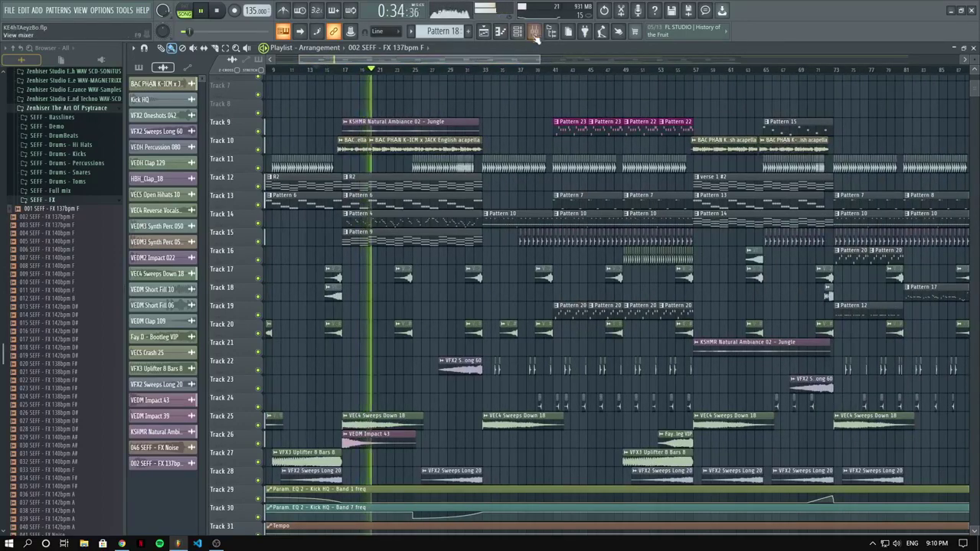
Inspect the effect chains of the mixer inserts around the Spire, KSHMR Percussion, HBH_Clap_18 and TSTP_PERCUSSION_24 tracks.
click(535, 33)
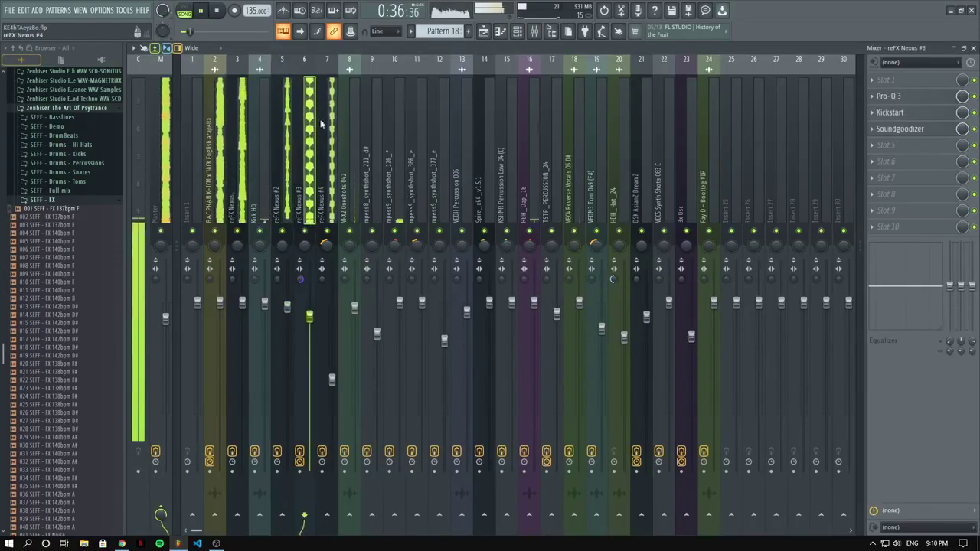
scroll(367, 134, down, 9)
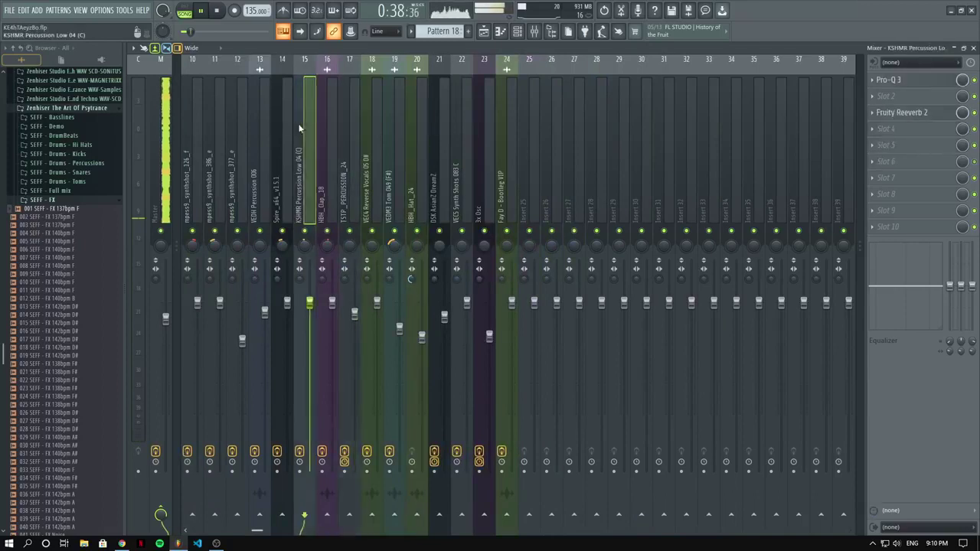
click(286, 123)
click(270, 123)
click(307, 123)
click(329, 123)
click(344, 122)
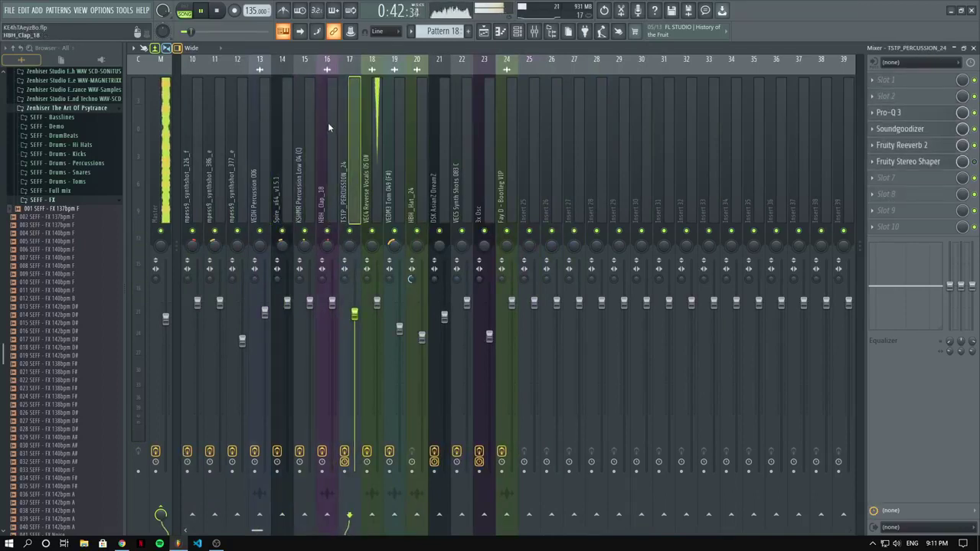
Add a Pattern 7 clip at bar 33 on Track 13 in the playlist.
click(483, 31)
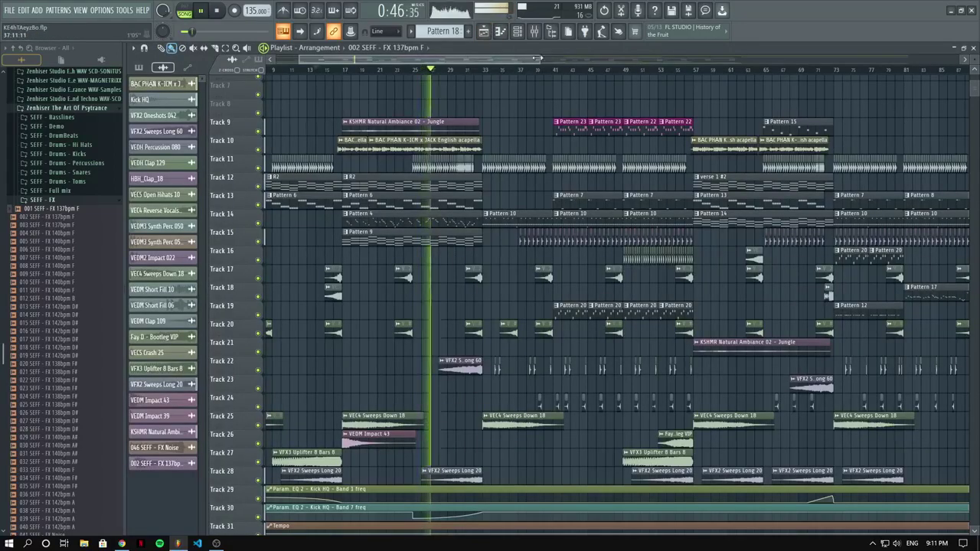
drag(537, 58, 473, 62)
scroll(472, 61, down, 1)
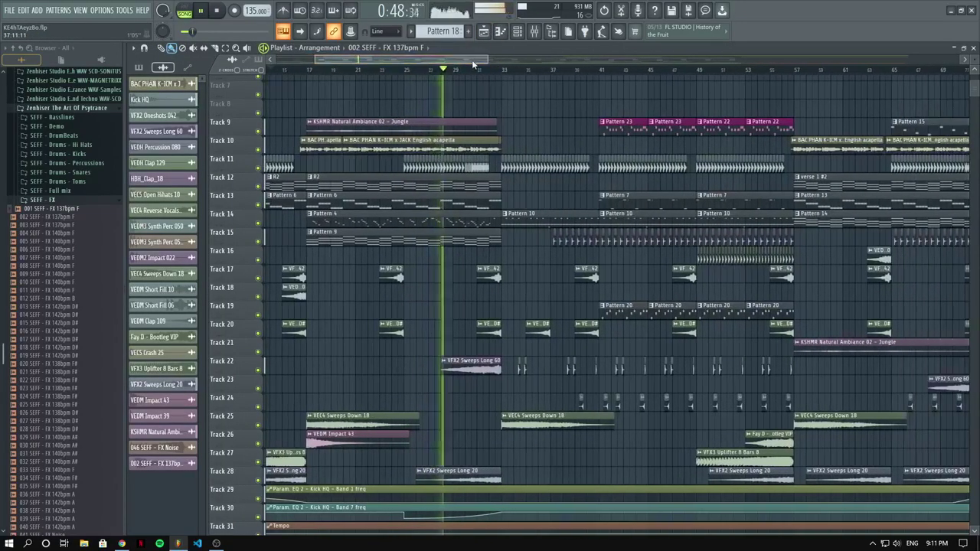
scroll(475, 107, down, 1)
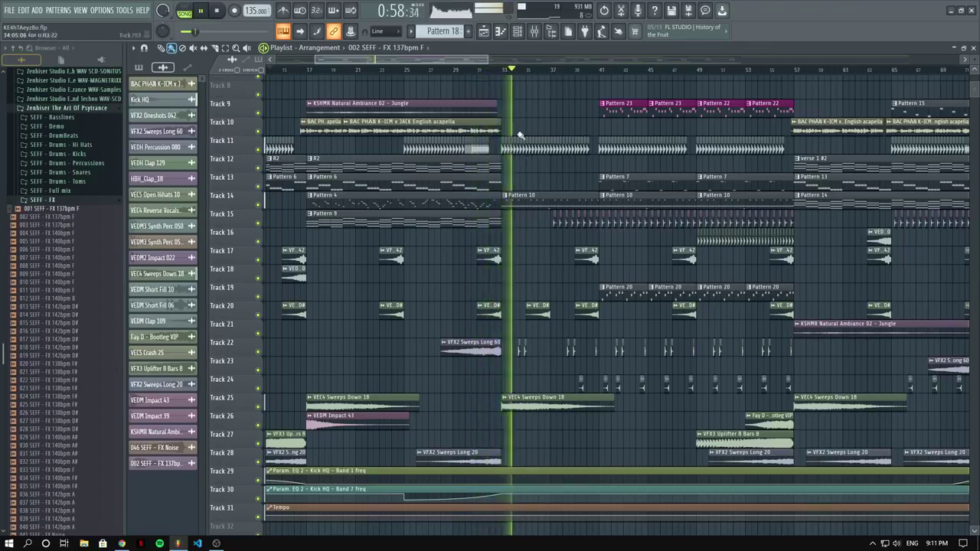
drag(481, 62, 493, 62)
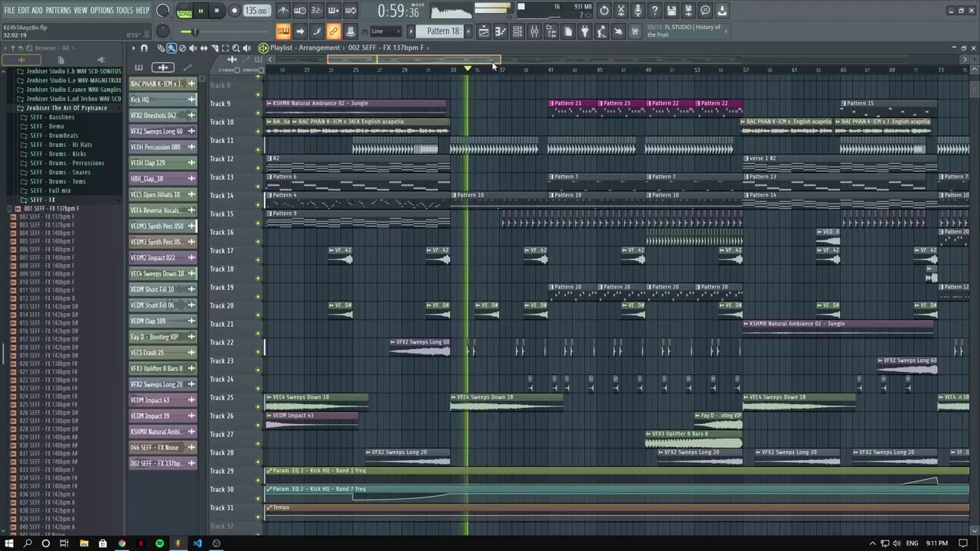
click(593, 184)
click(485, 168)
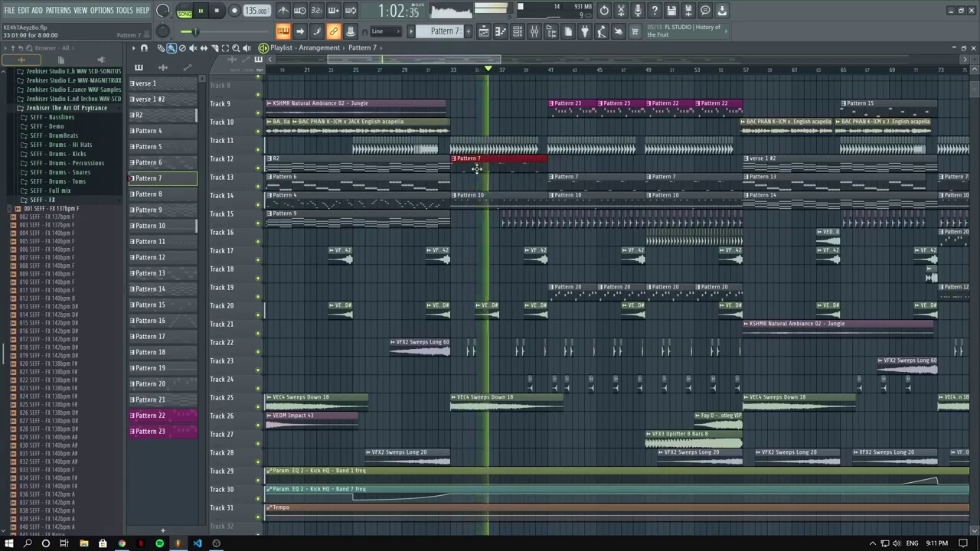
drag(492, 161, 492, 181)
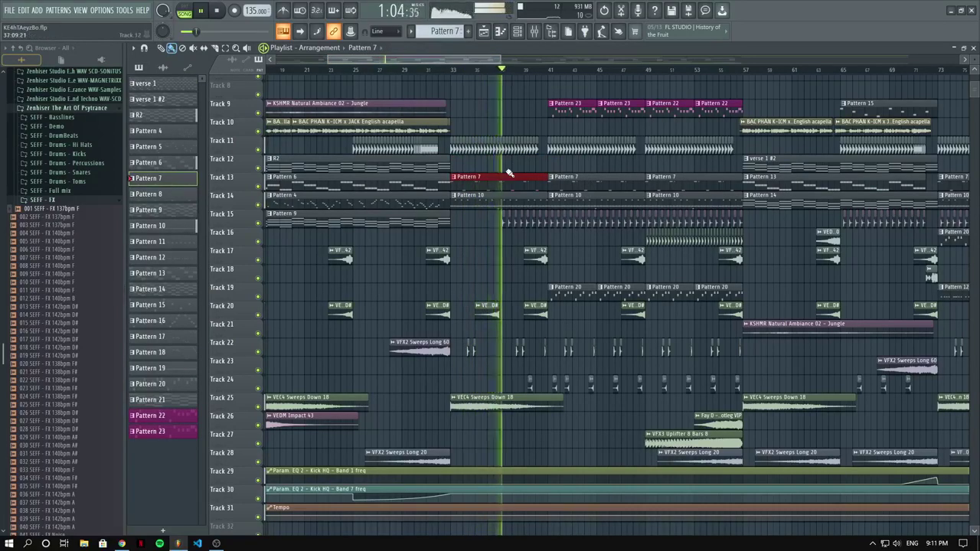
Jump playback ahead to about bar 56 and review the arrangement from there to about bar 110.
drag(491, 61, 508, 61)
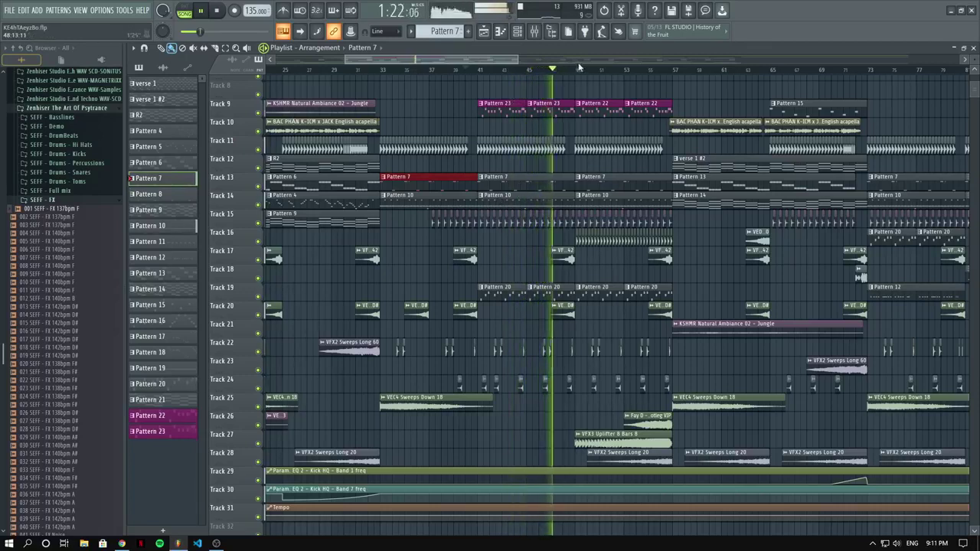
click(663, 71)
drag(492, 62, 521, 60)
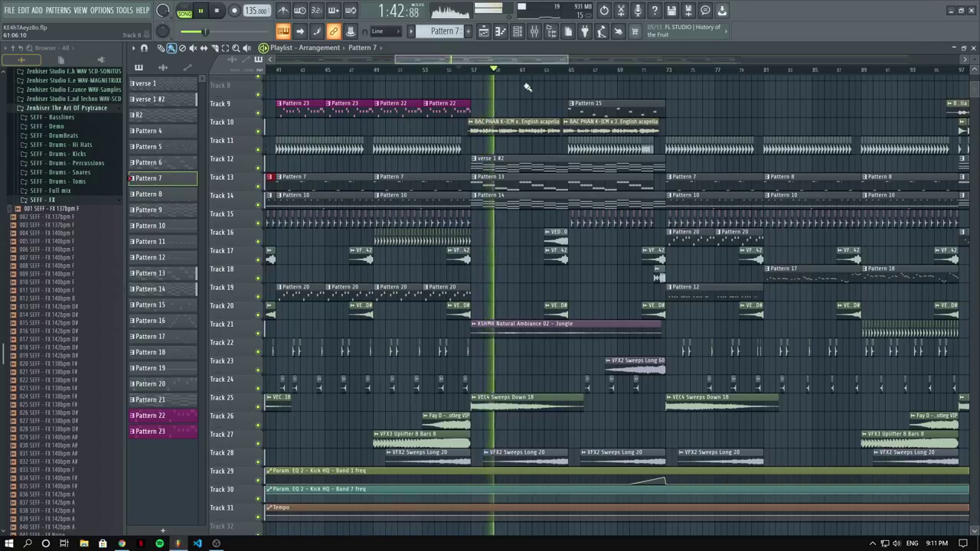
drag(527, 59, 538, 59)
scroll(523, 181, down, 2)
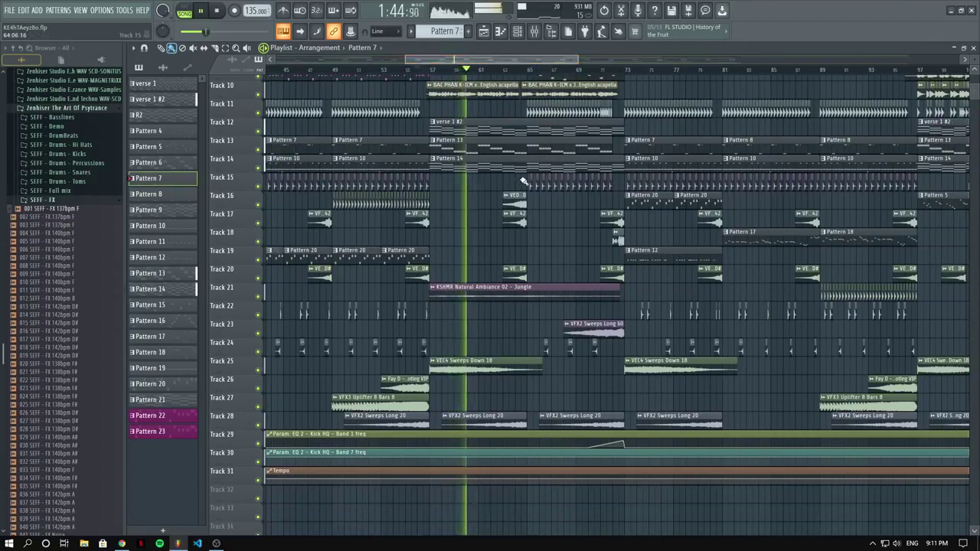
scroll(522, 181, up, 3)
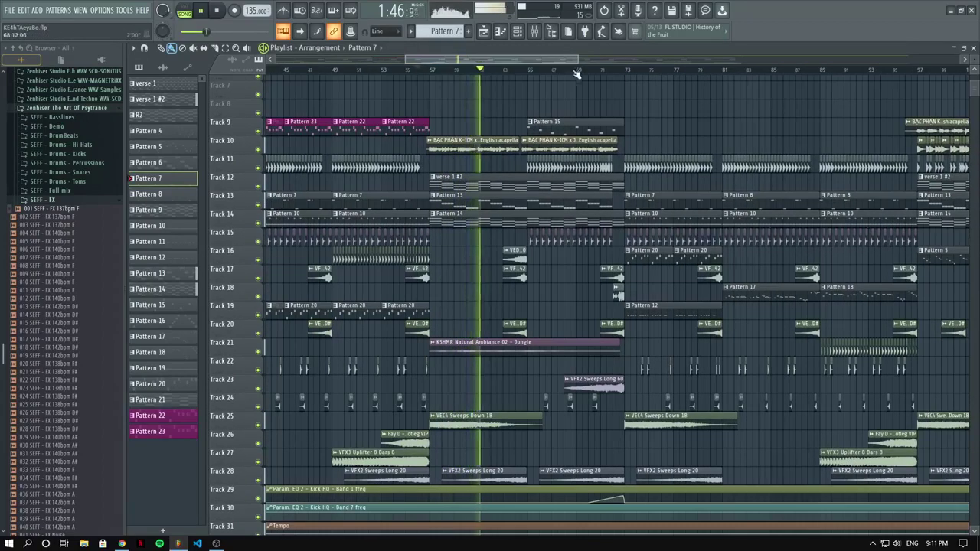
drag(579, 60, 612, 61)
scroll(586, 100, up, 3)
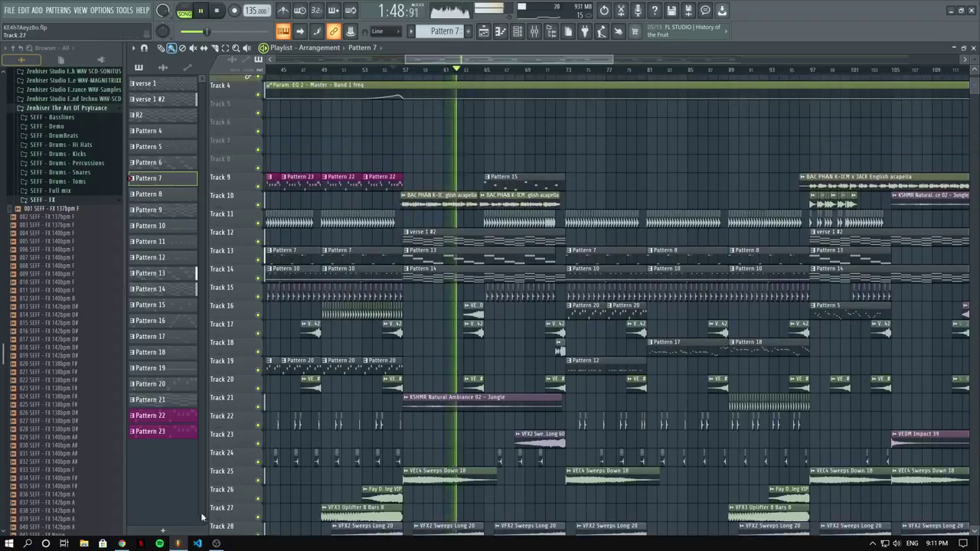
Check the Facebook live stream dashboard in Chrome and return to the FL Studio playlist.
click(121, 543)
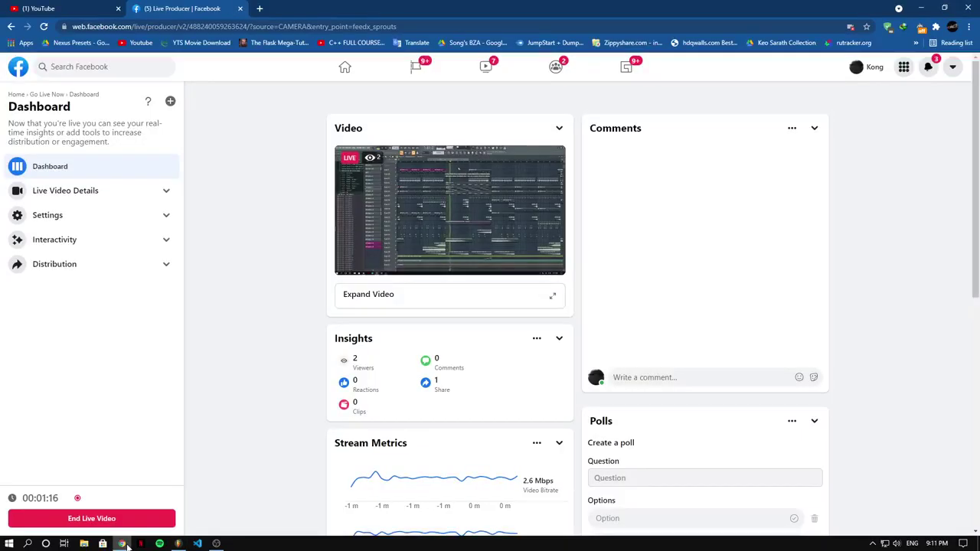
click(124, 544)
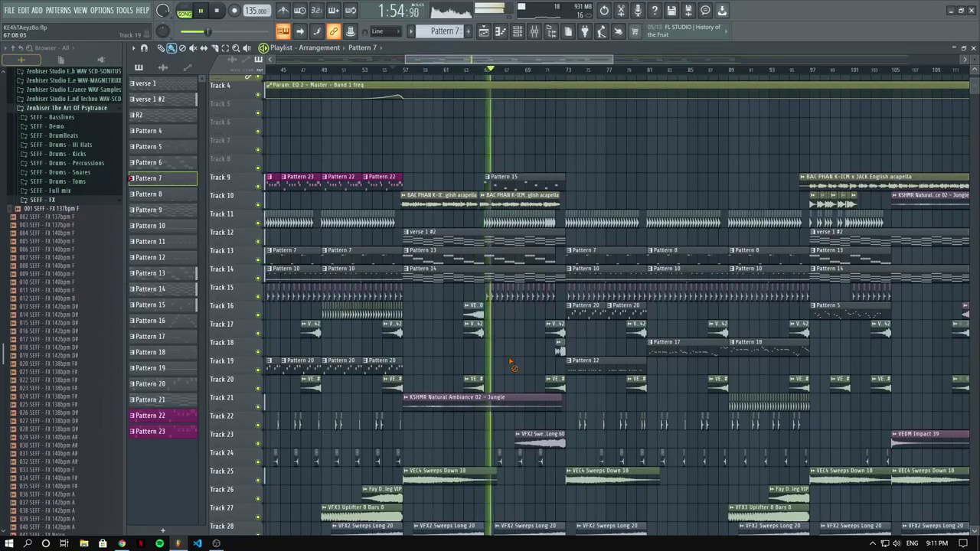
scroll(512, 366, down, 2)
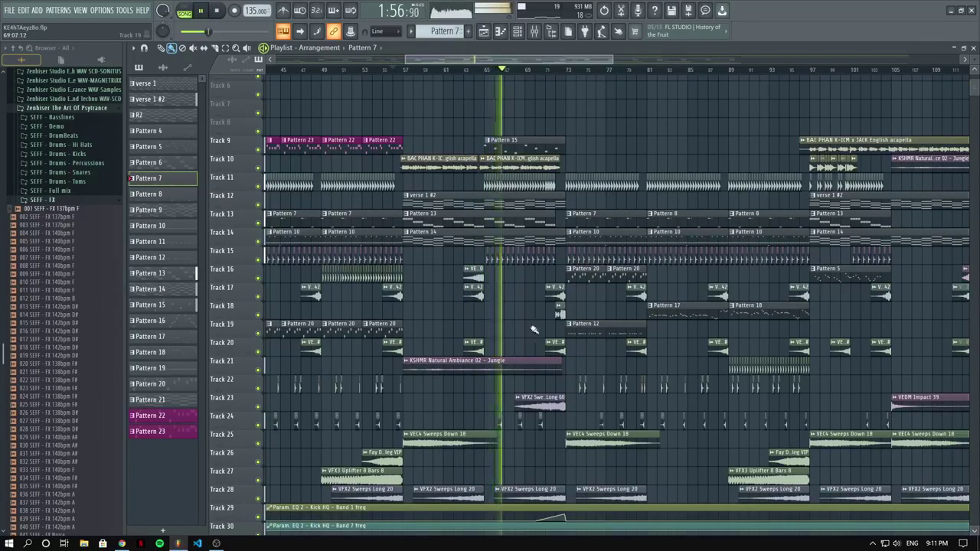
Replace the L1 limiter Stereo on the mixer's Master track with Fruity Limiter.
key(F9)
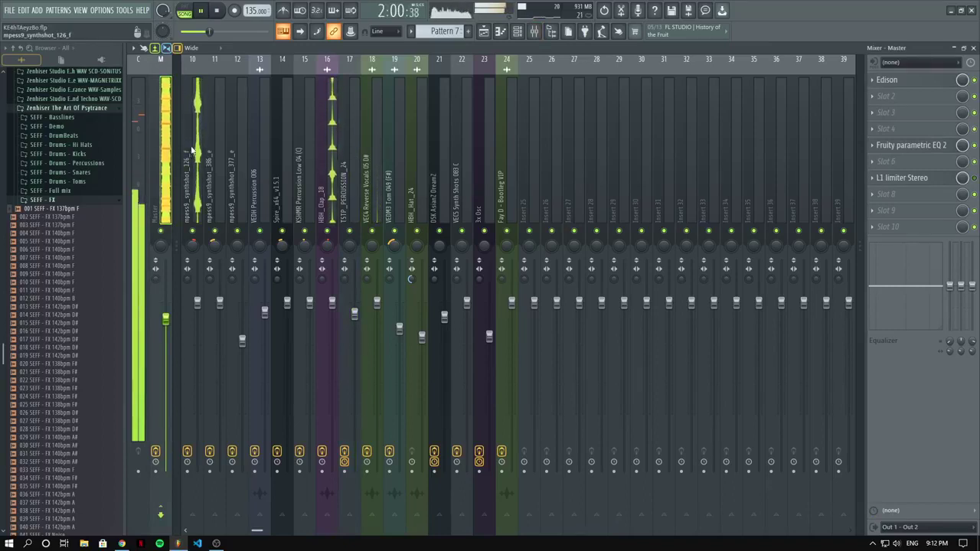
click(885, 193)
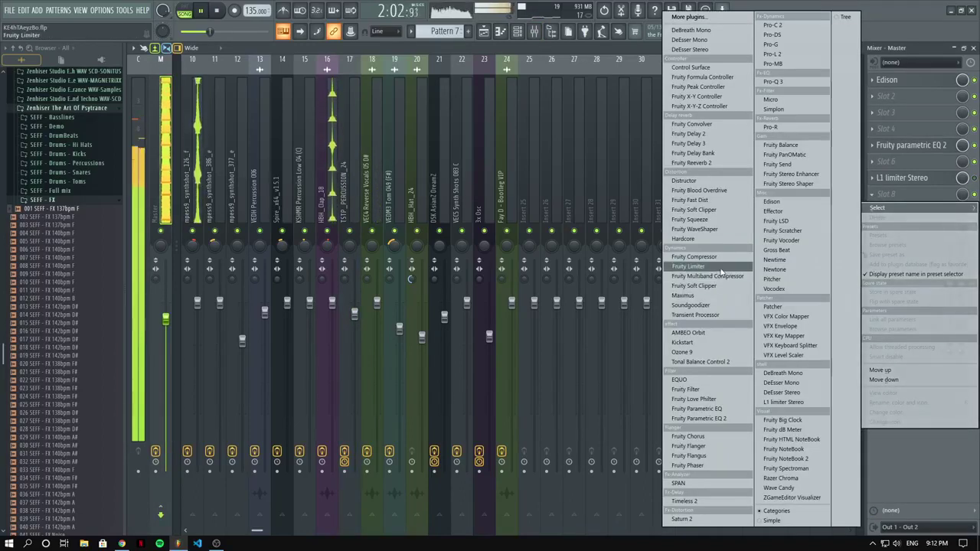
click(975, 178)
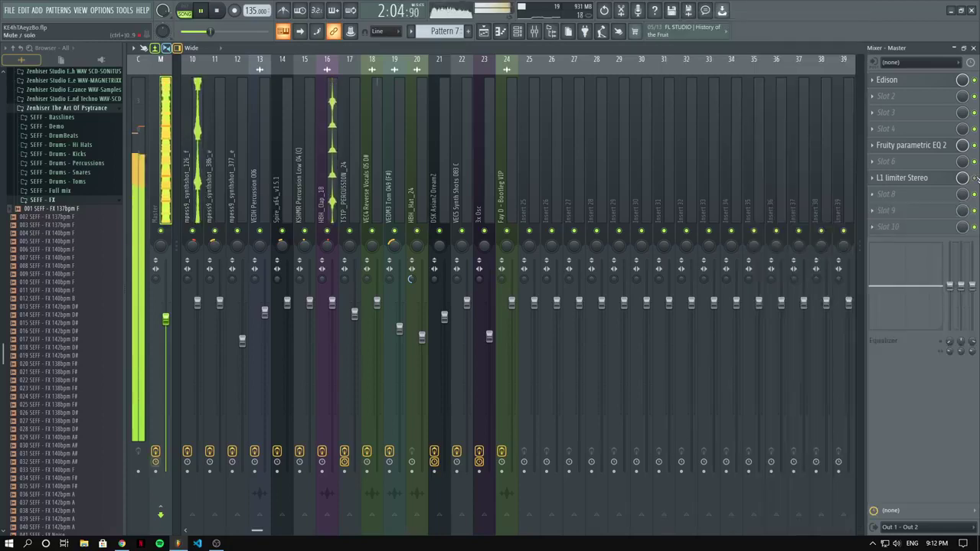
click(873, 178)
mouse_move(879, 191)
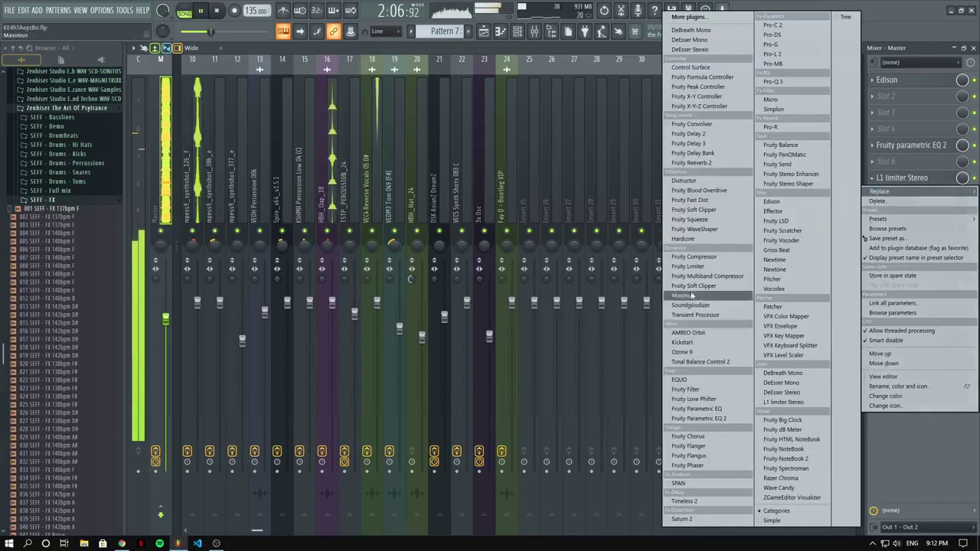
click(687, 265)
Play the arrangement from about bar 80 and open Pattern 17's Spire melody in the piano roll with all its notes in view.
click(483, 32)
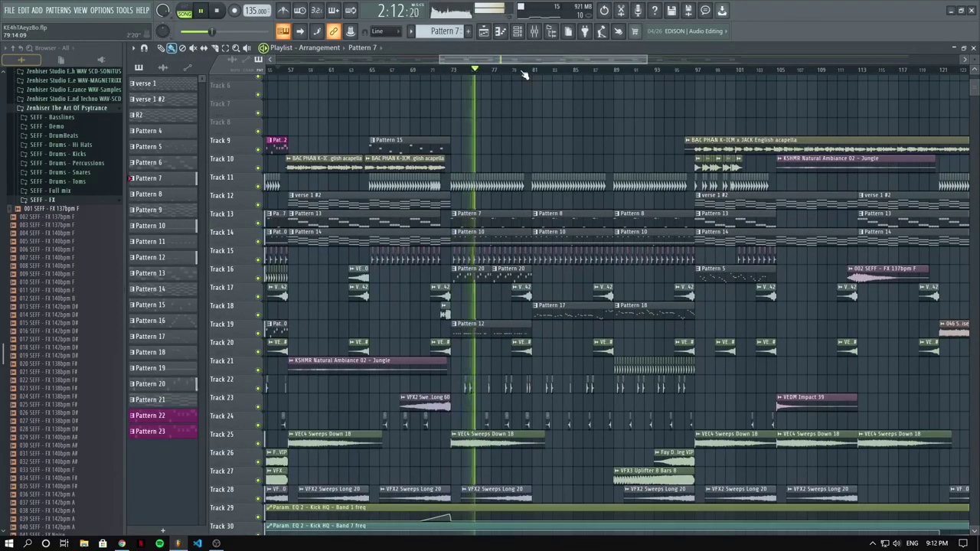
click(522, 70)
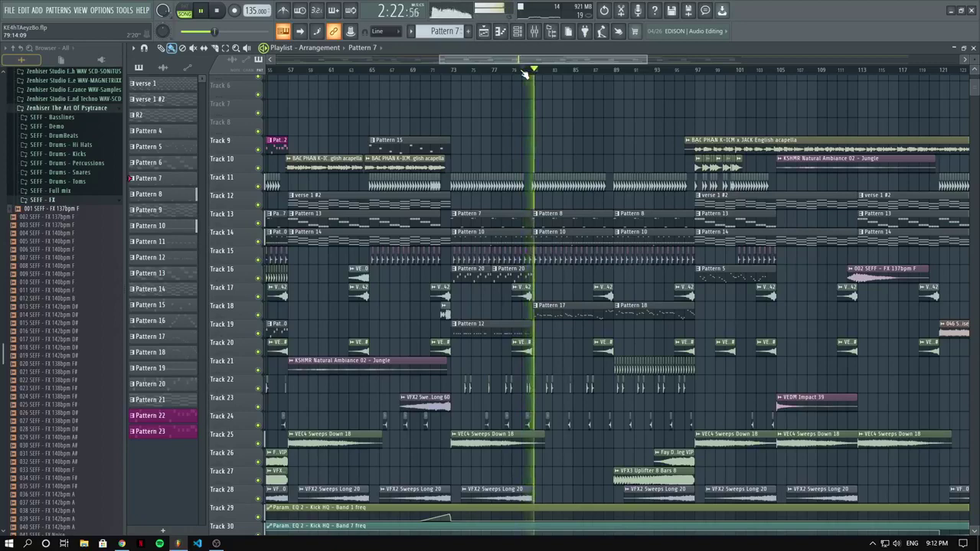
double_click(573, 306)
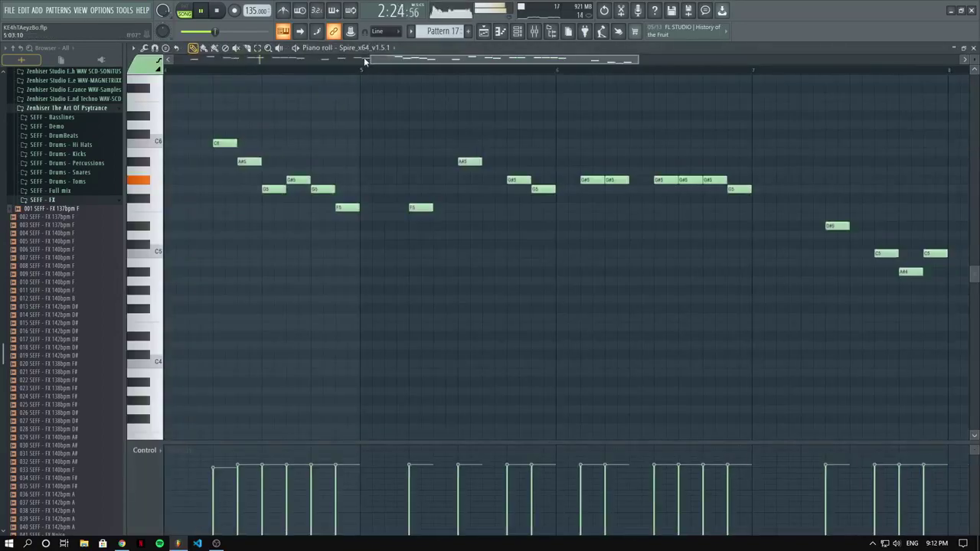
drag(369, 59, 173, 59)
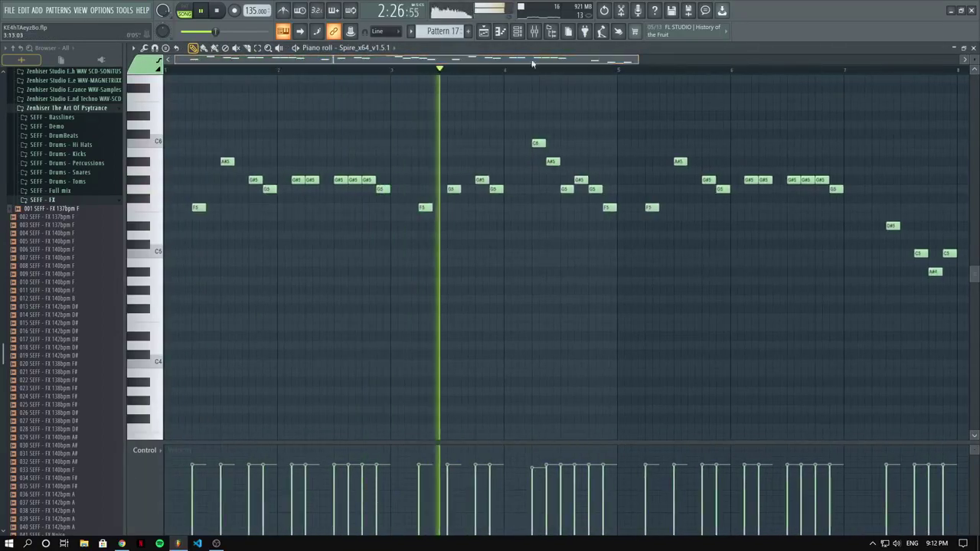
drag(637, 59, 926, 92)
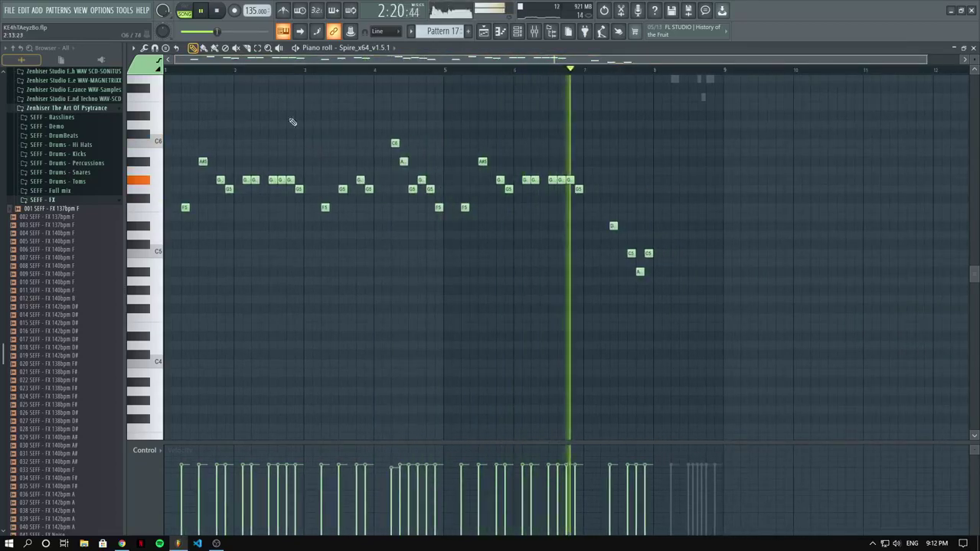
Add two G#5 notes in bar 3 of the Spire melody, one directly before and one directly after the first G5.
click(298, 70)
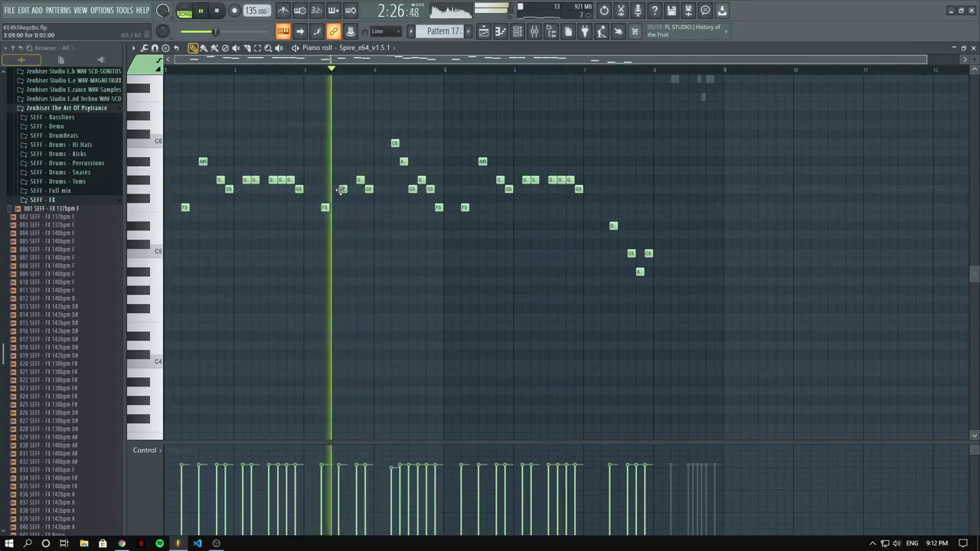
key(space)
key(space)
ctrl+scroll(331, 180, up, 2)
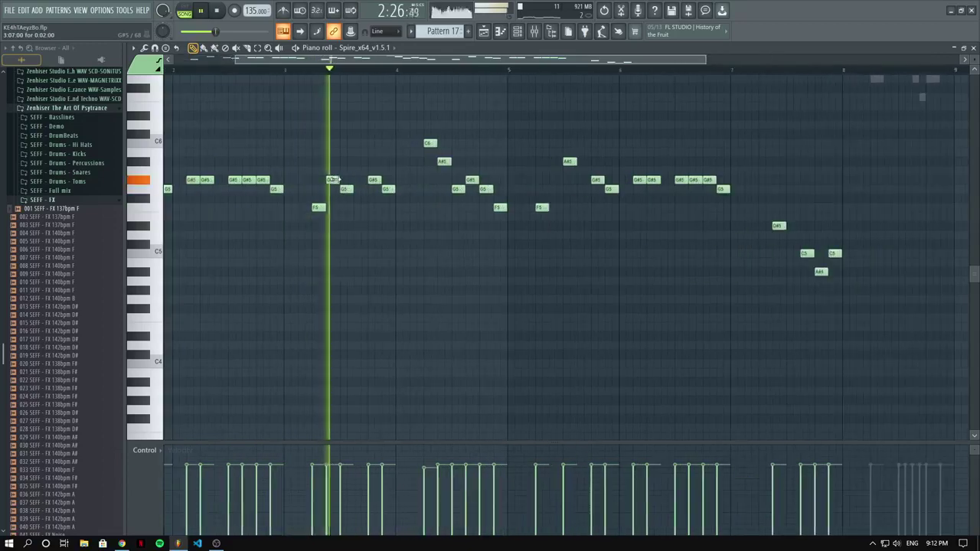
mouse_move(329, 179)
mouse_down()
mouse_move(333, 197)
mouse_move(343, 179)
mouse_move(332, 180)
mouse_move(345, 188)
mouse_up()
key(space)
key(space)
click(356, 179)
scroll(368, 188, down, 3)
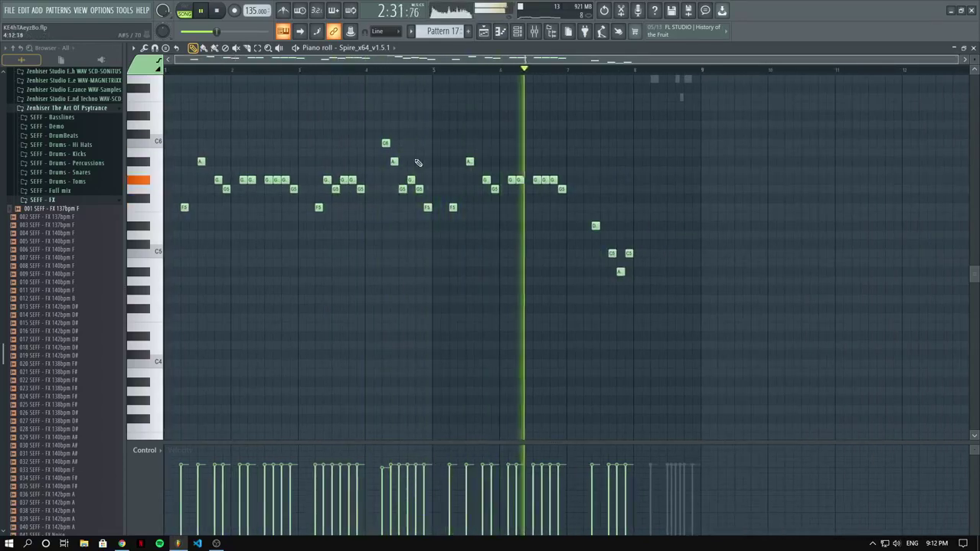
Add a G#5 note at the start of bar 4 in the Spire melody, directly before the C6, and return to the playlist.
click(375, 180)
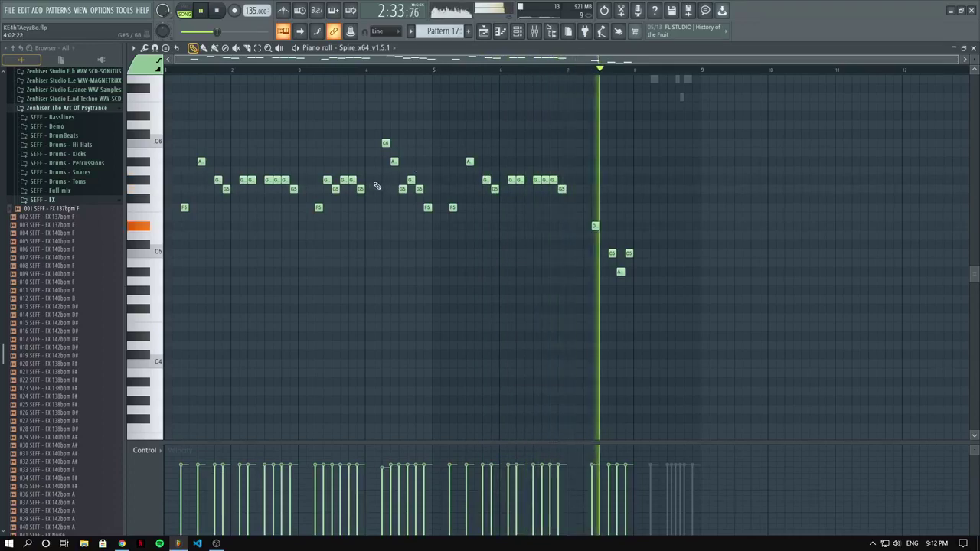
scroll(605, 95, up, 3)
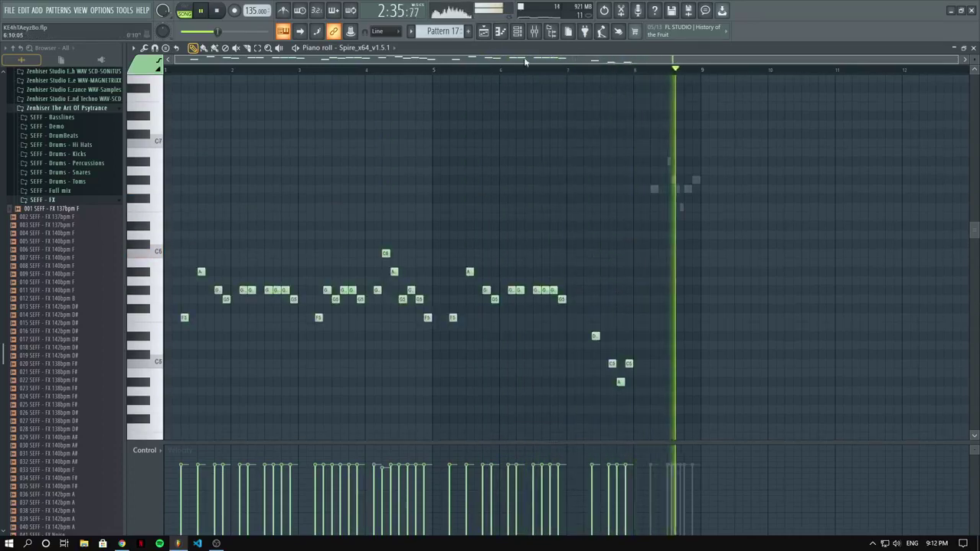
key(F5)
Play the arrangement from about bar 96 and examine the clips on all tracks up to about bar 113.
drag(542, 60, 588, 63)
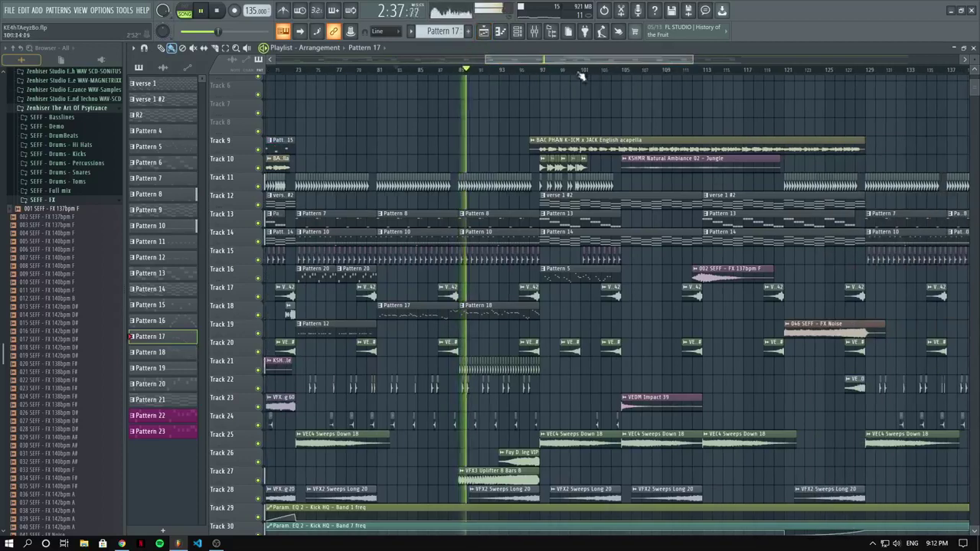
click(532, 70)
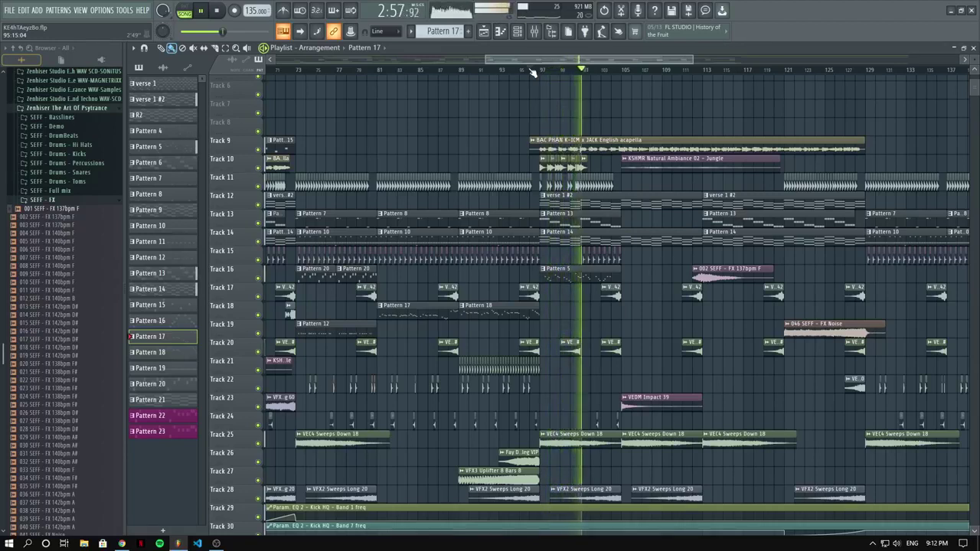
scroll(552, 161, down, 3)
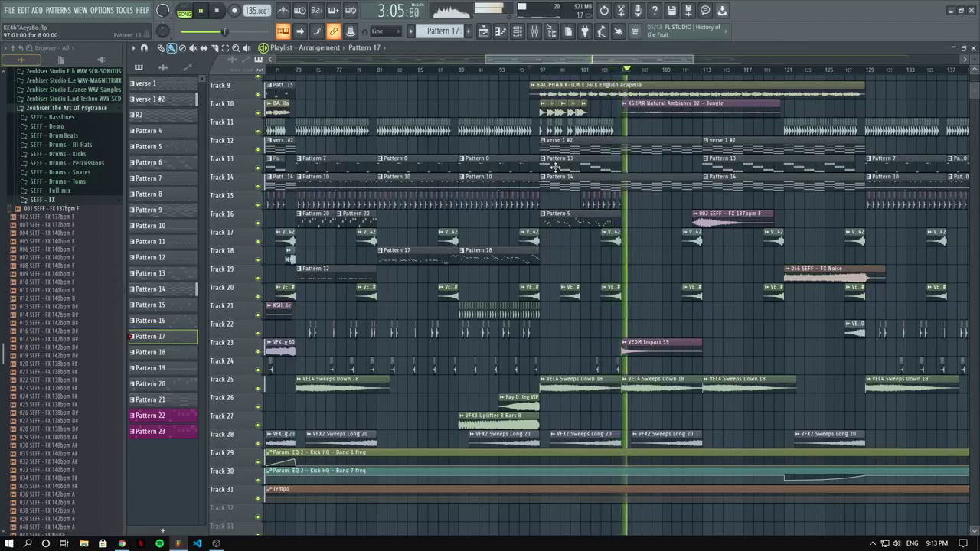
scroll(556, 167, down, 1)
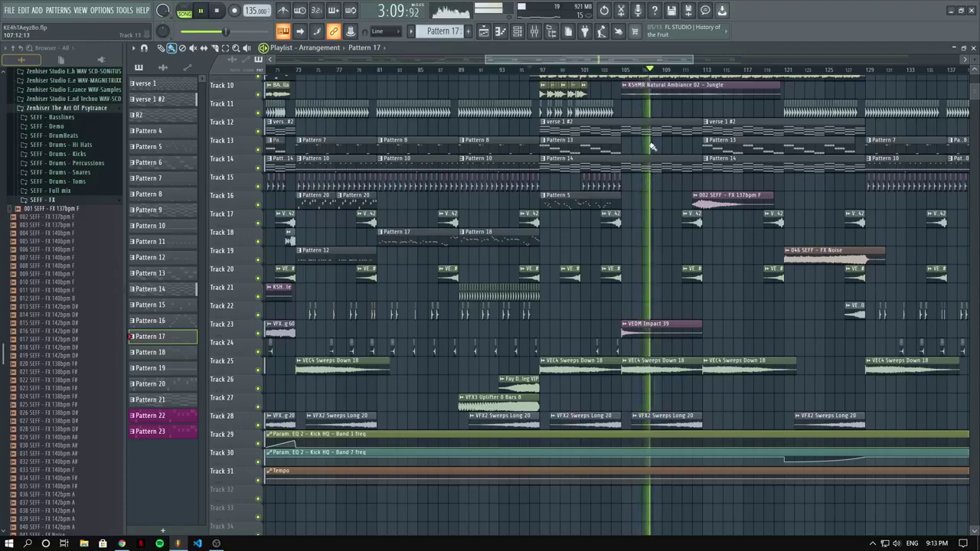
scroll(652, 146, up, 6)
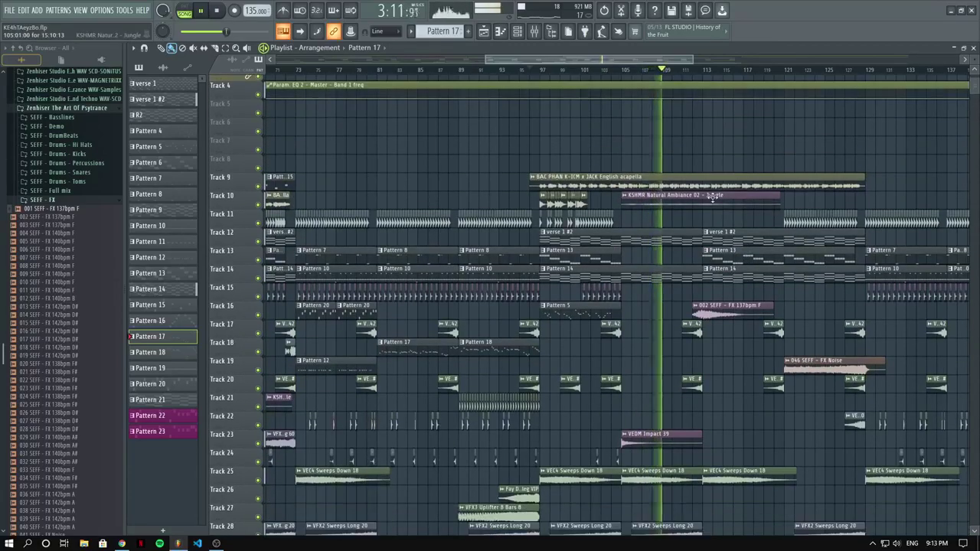
Switch to the Facebook live dashboard in Chrome and reply to the viewer's comment with the dagger emoji.
click(121, 543)
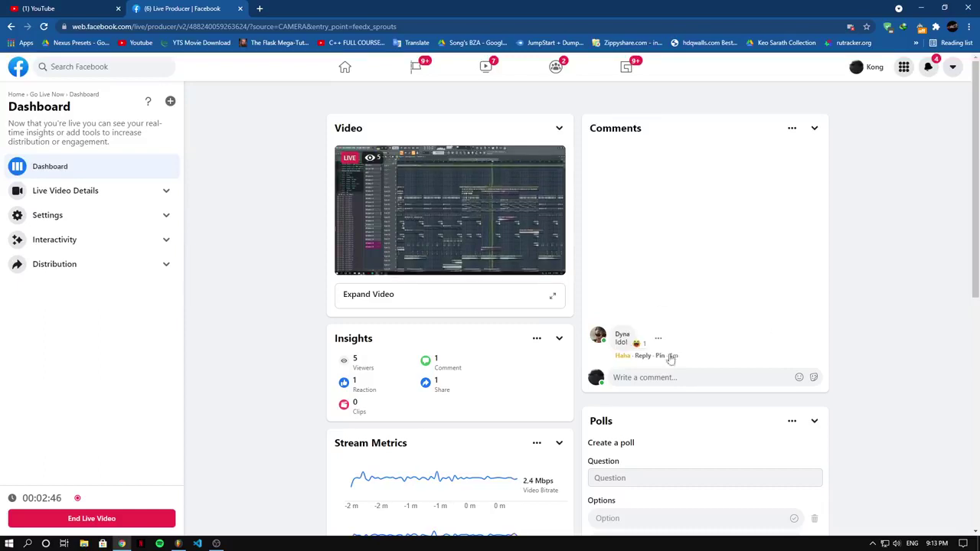
click(643, 356)
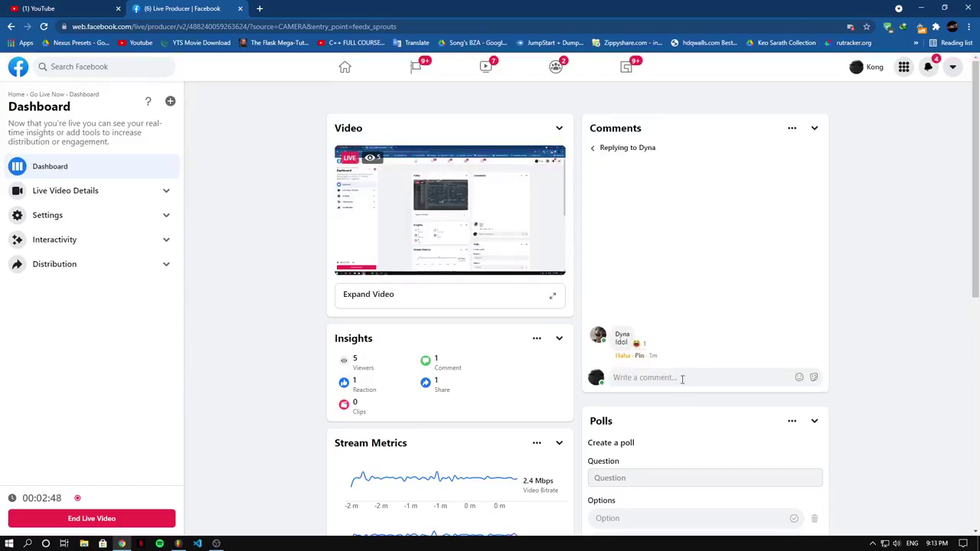
click(799, 378)
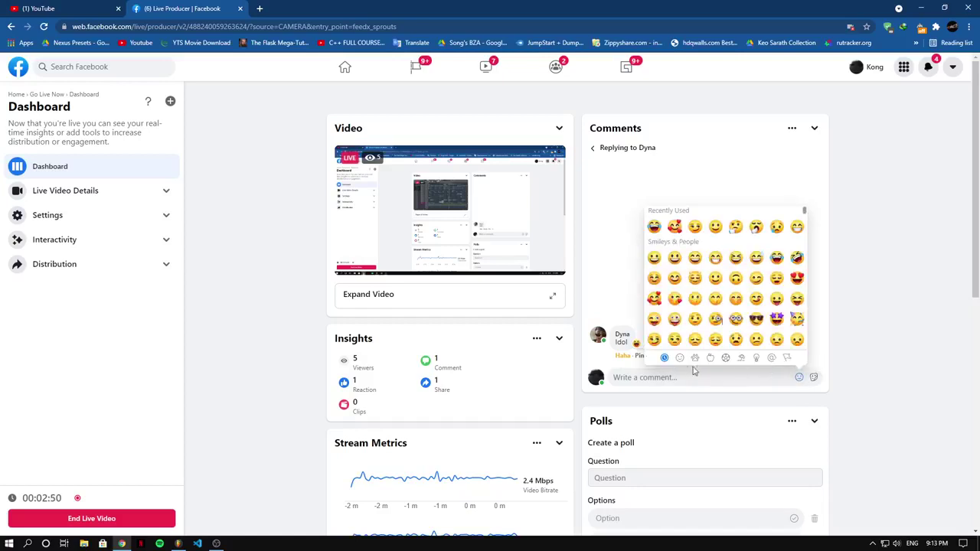
scroll(689, 337, down, 5)
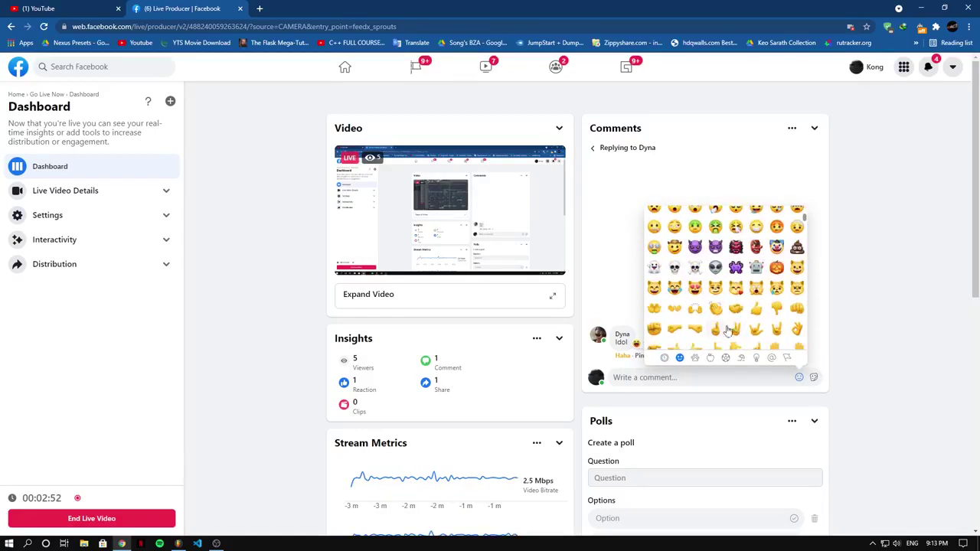
click(663, 360)
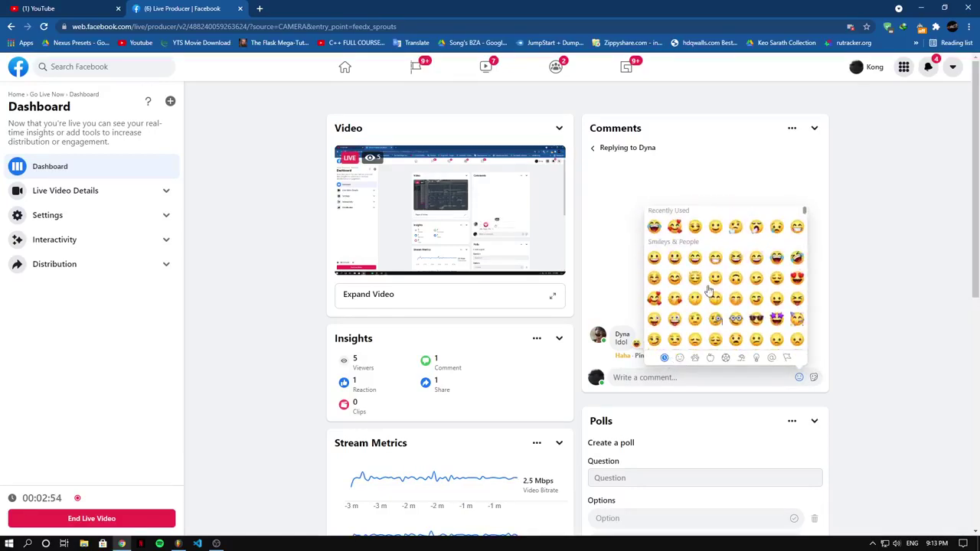
scroll(719, 306, down, 8)
scroll(721, 306, down, 3)
click(741, 359)
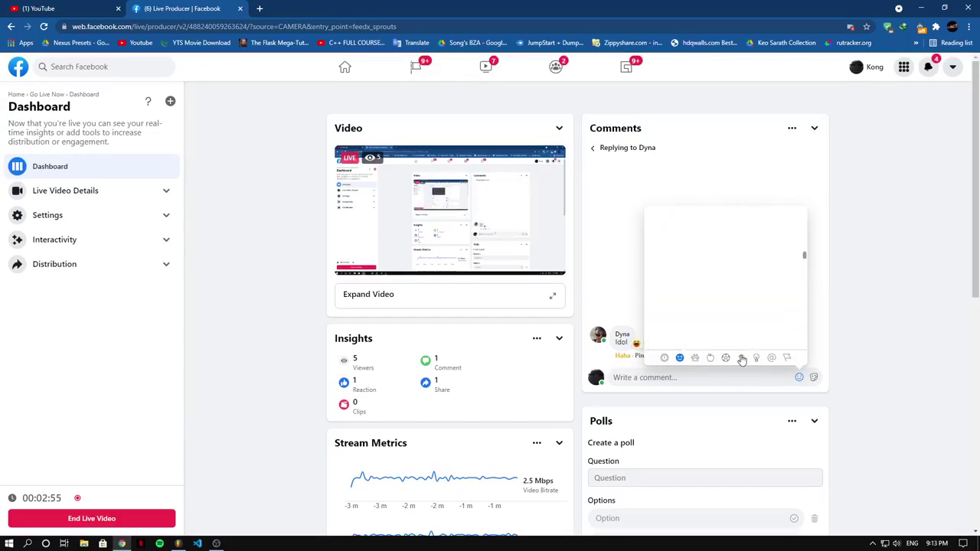
click(756, 359)
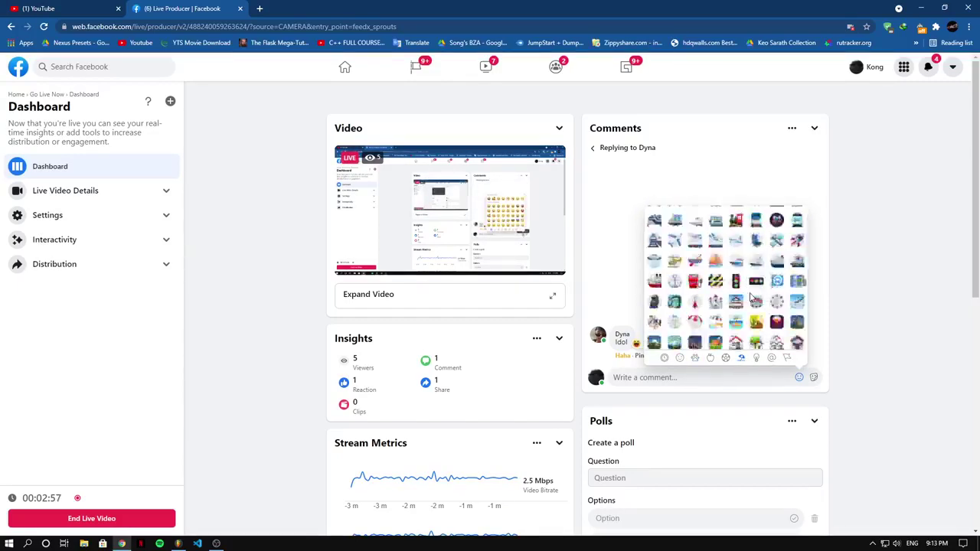
scroll(748, 298, down, 3)
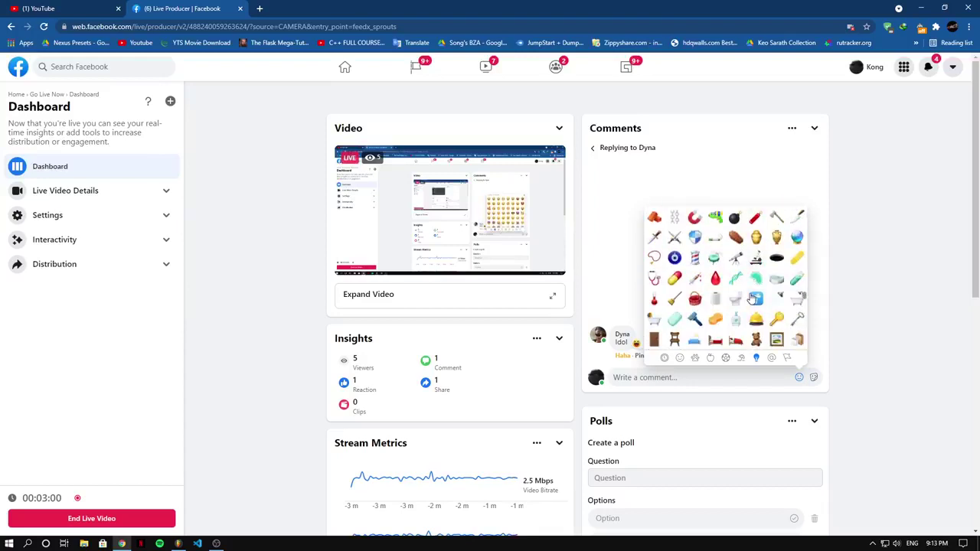
click(655, 240)
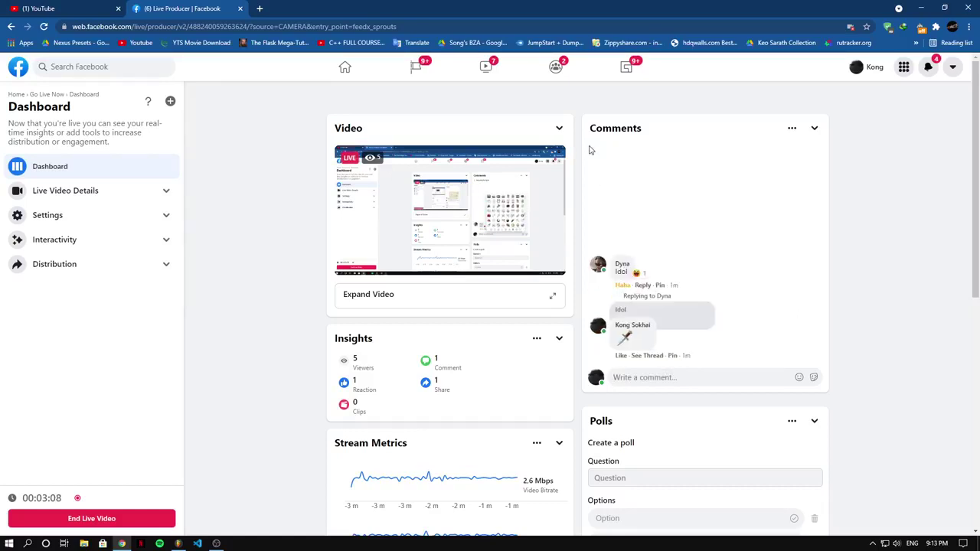
Switch back to FL Studio, open the Pattern 10 clip at bar 129 on Track 14, and return to the playlist.
click(181, 544)
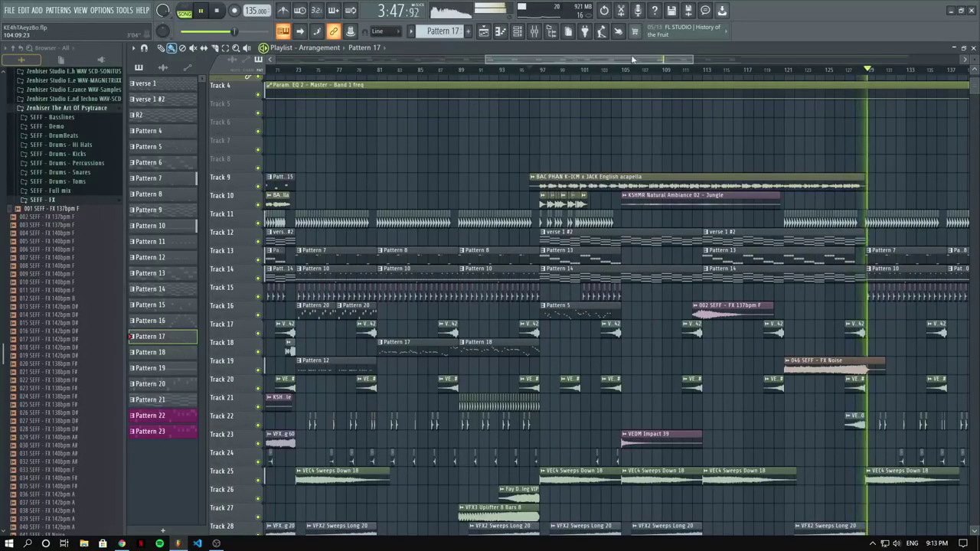
drag(795, 91, 705, 90)
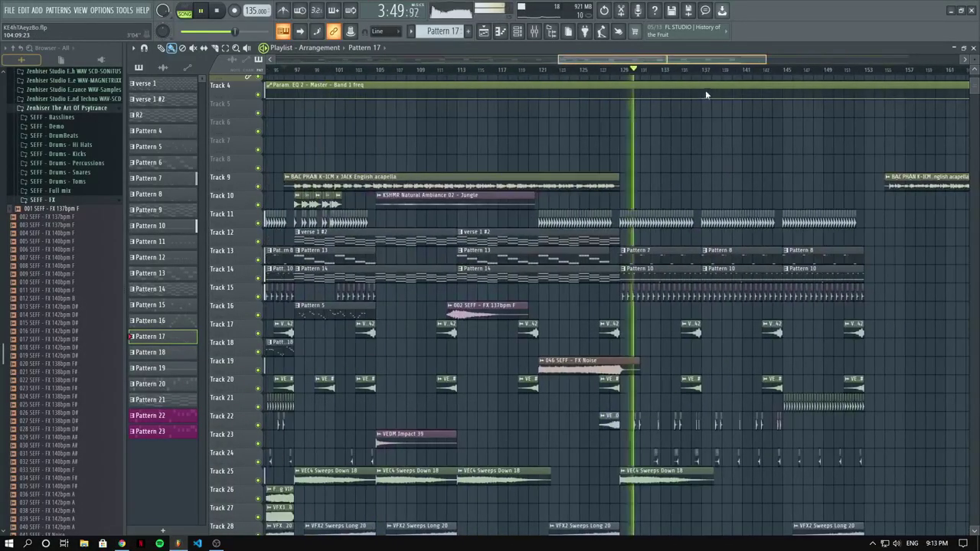
double_click(641, 279)
scroll(546, 146, down, 3)
drag(460, 60, 368, 60)
click(483, 32)
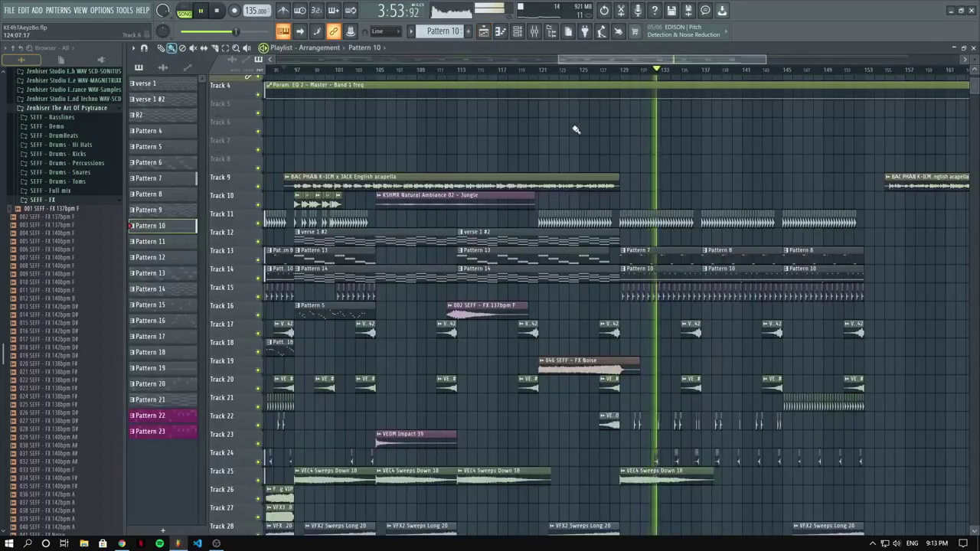
scroll(629, 69, left, 10)
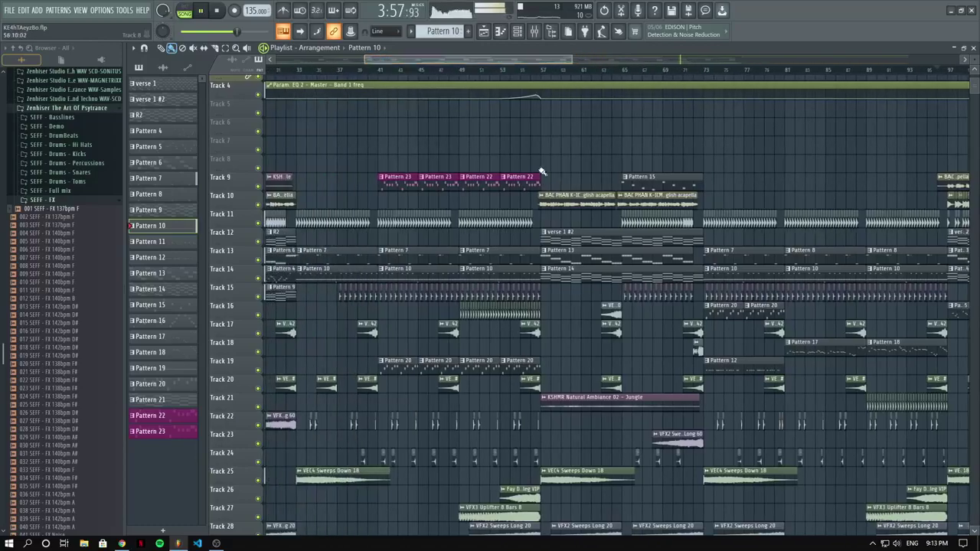
Place a copy of the Fay D - Bootleg VIP clip on Track 27 from bar 125 to 129 and play that transition.
scroll(542, 170, down, 4)
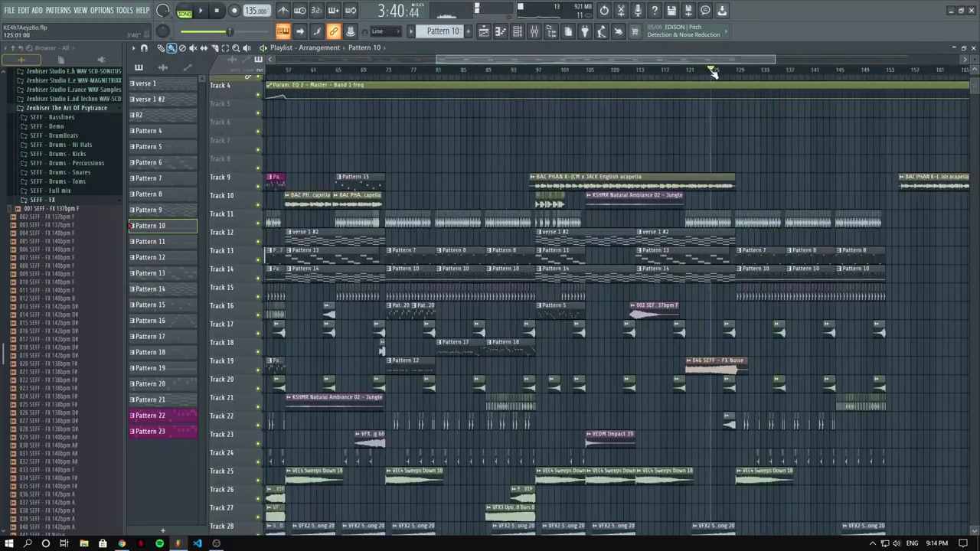
key(space)
scroll(727, 100, down, 3)
scroll(742, 120, up, 3)
ctrl+scroll(742, 120, down, 5)
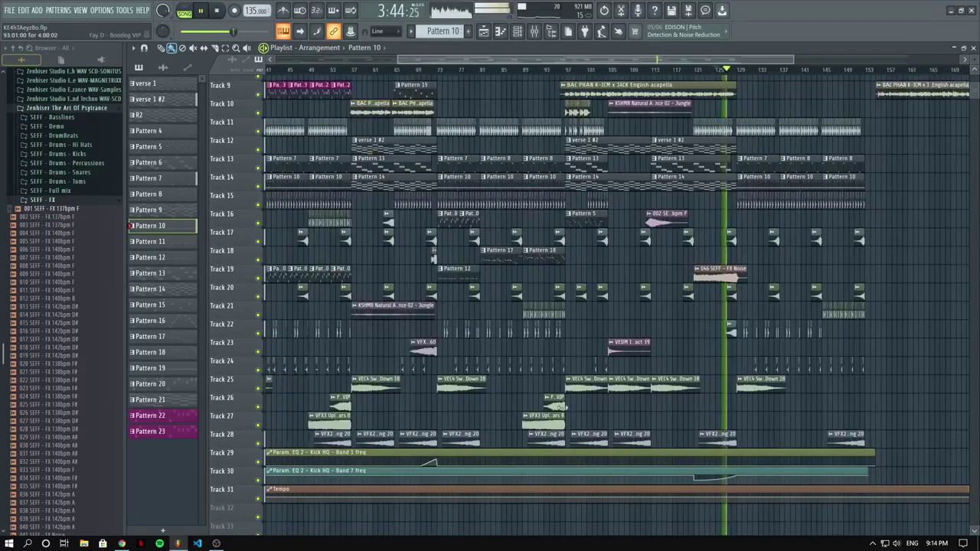
ctrl+scroll(740, 411, up, 4)
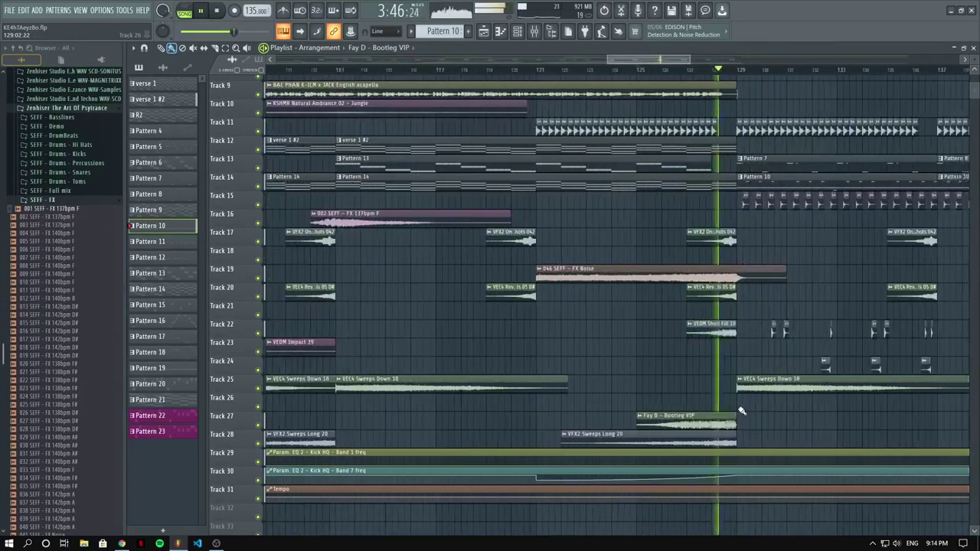
ctrl+scroll(742, 410, up, 3)
ctrl+scroll(633, 388, down, 2)
key(space)
Play the arrangement from about bar 57 and again from about bar 32, with the section around bars 25 to 71 in view.
ctrl+scroll(579, 374, down, 2)
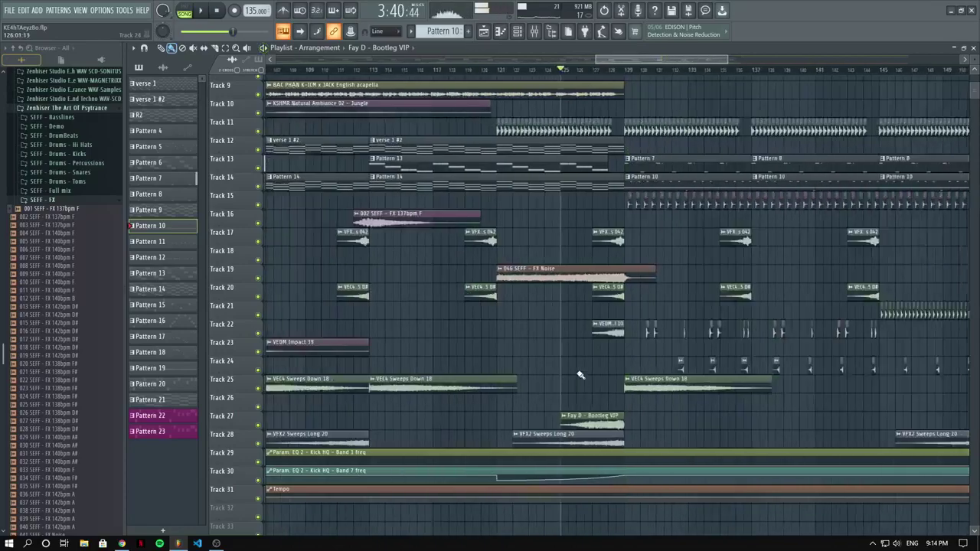
ctrl+scroll(580, 375, down, 4)
click(445, 70)
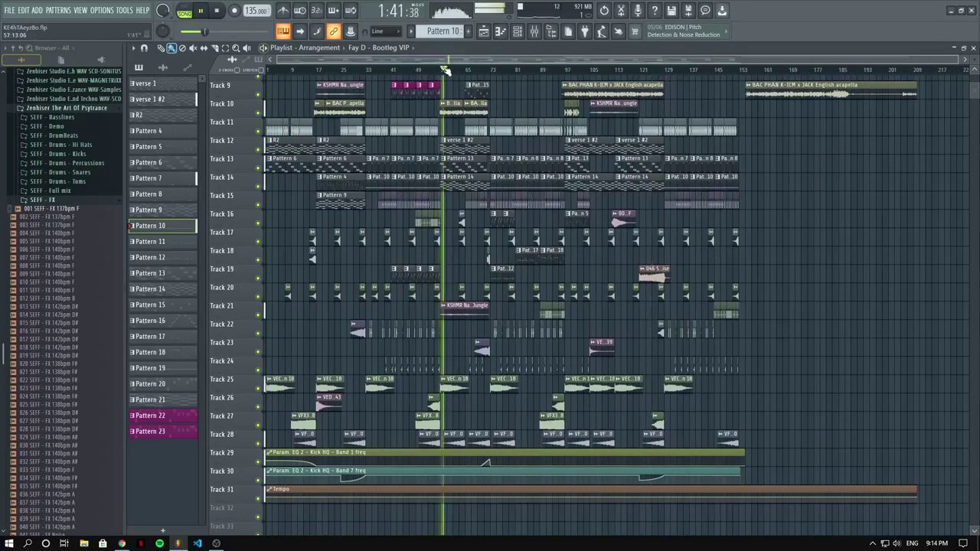
scroll(389, 85, up, 2)
ctrl+scroll(385, 85, up, 3)
click(345, 71)
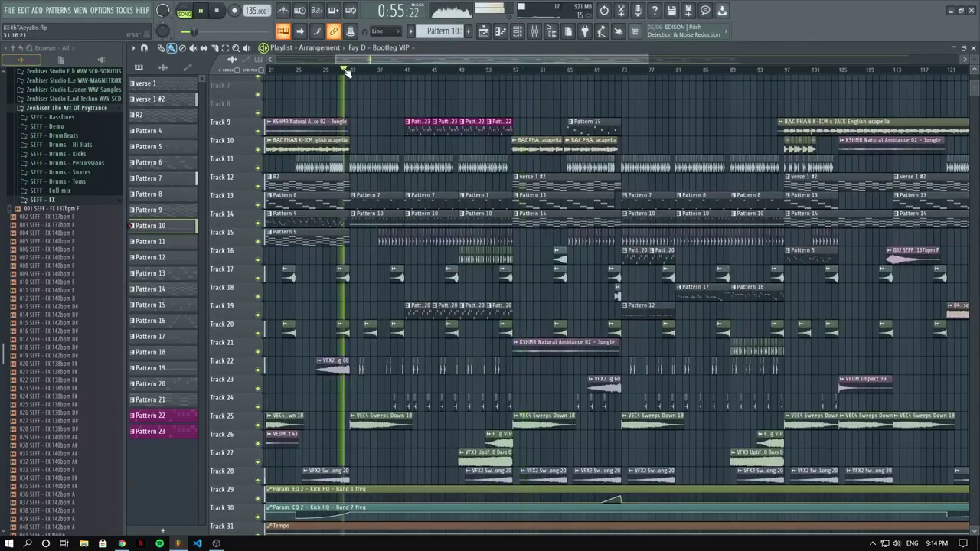
ctrl+scroll(340, 77, up, 2)
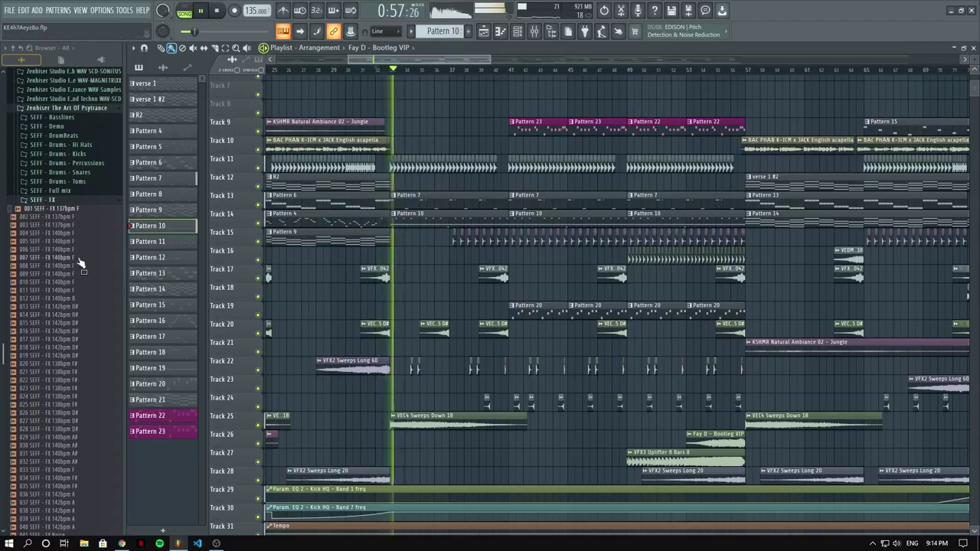
Audition the samples in the SEFF - Drums - Toms and SEFF - Drums - Percussions folders.
click(55, 181)
click(67, 216)
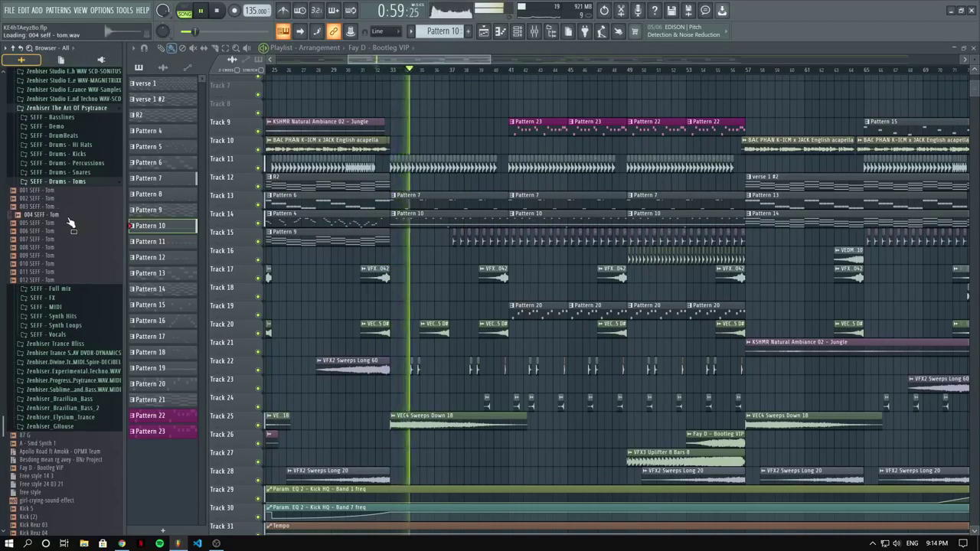
click(67, 223)
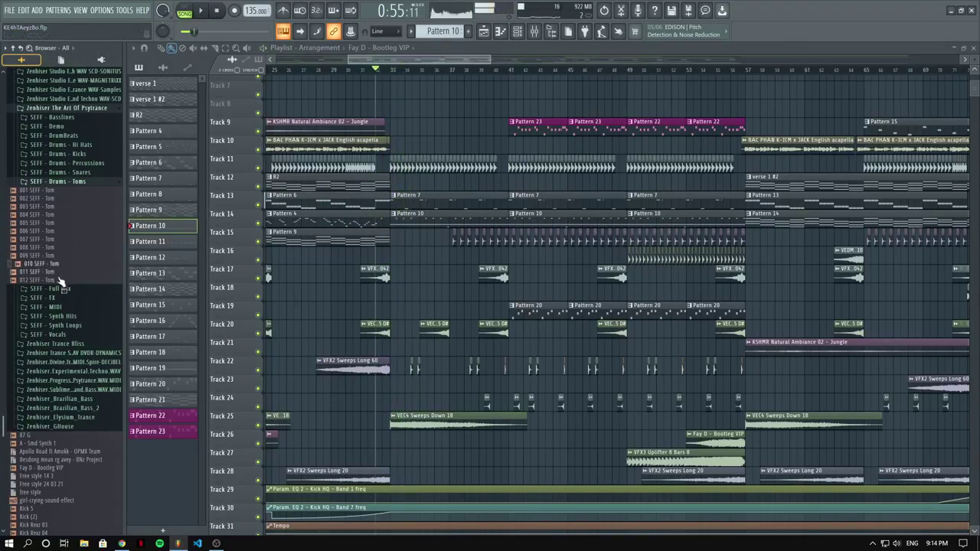
scroll(62, 230, up, 2)
click(68, 212)
click(79, 238)
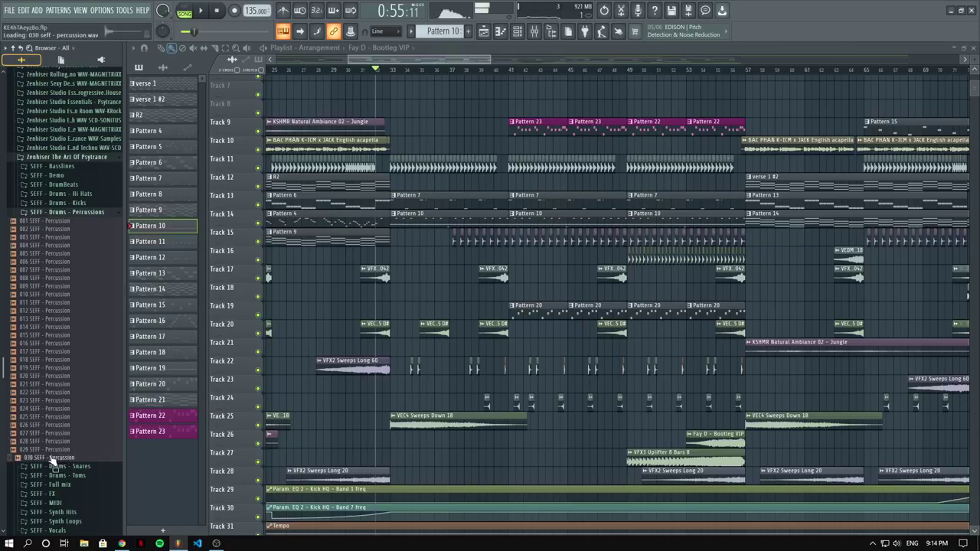
Play the arrangement again from about bar 35 and examine the drum and effect clips between bars 33 and 41.
scroll(356, 193, up, 5)
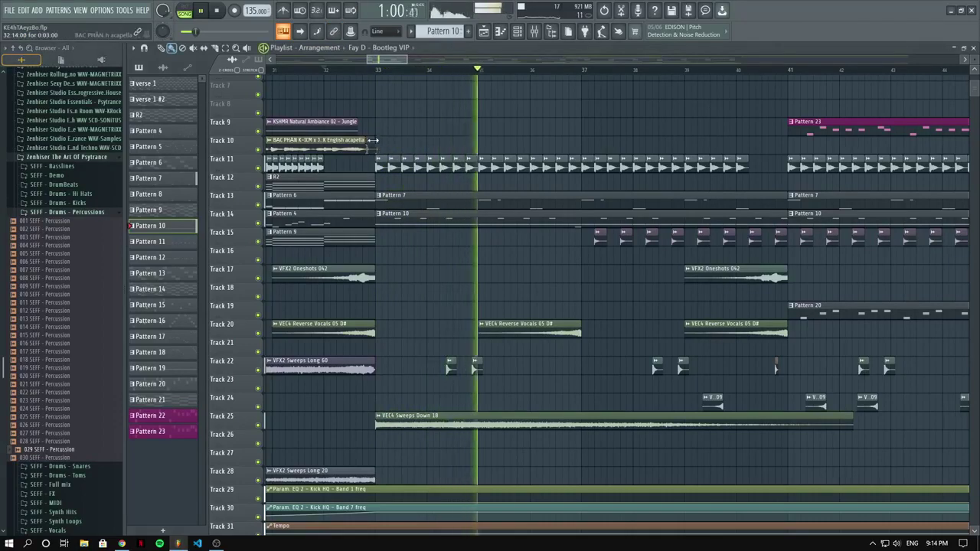
scroll(380, 129, down, 5)
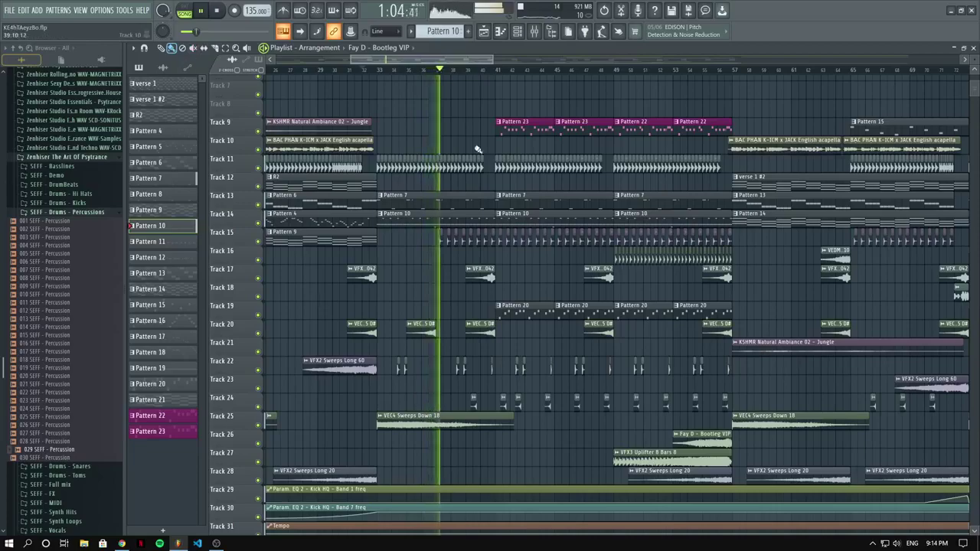
click(401, 68)
scroll(404, 72, up, 3)
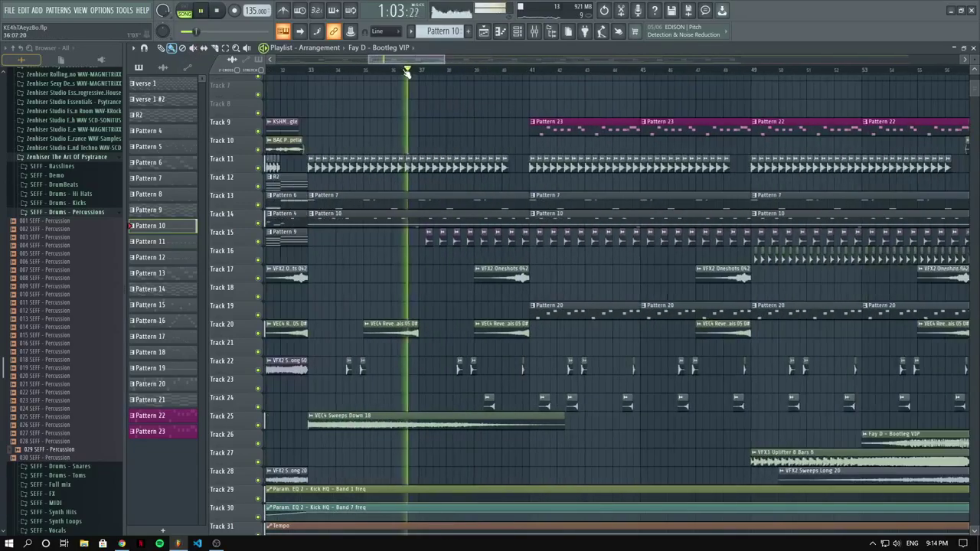
scroll(405, 84, down, 4)
scroll(405, 96, up, 5)
scroll(404, 100, down, 3)
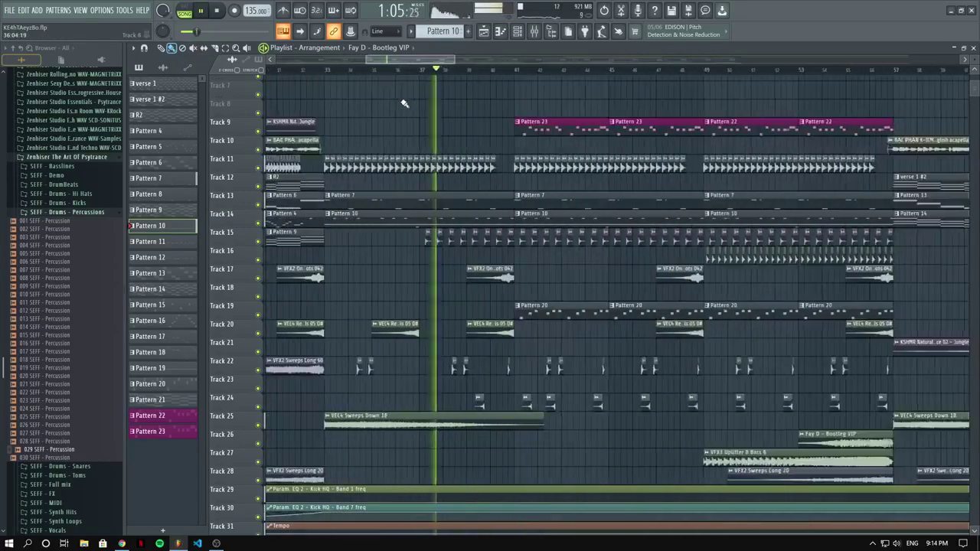
scroll(404, 101, up, 5)
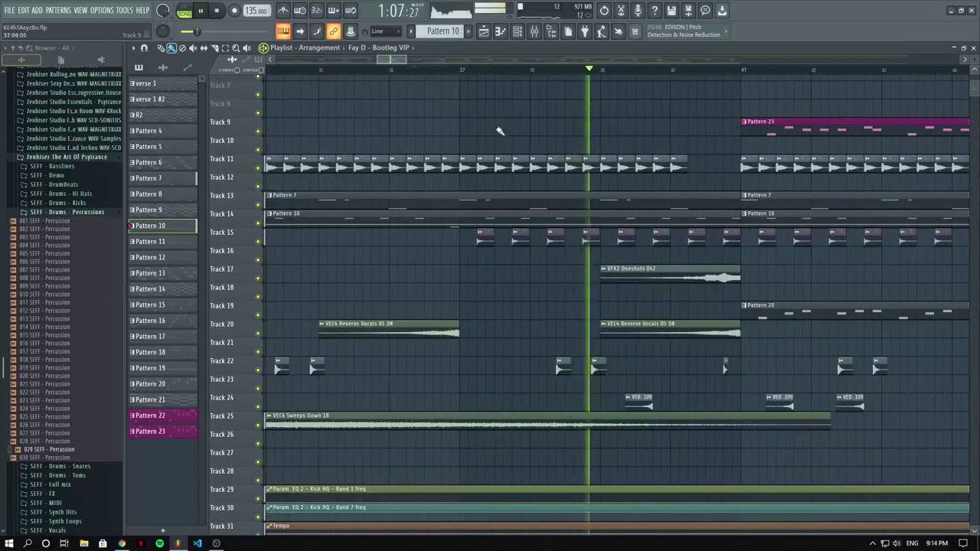
Rearrange the VEDM Clap 109 clips on Track 24 to sit every two bars, in bars 38, 40 and 42, removing the one in bar 41.
scroll(515, 137, down, 2)
scroll(518, 136, down, 3)
scroll(518, 135, up, 4)
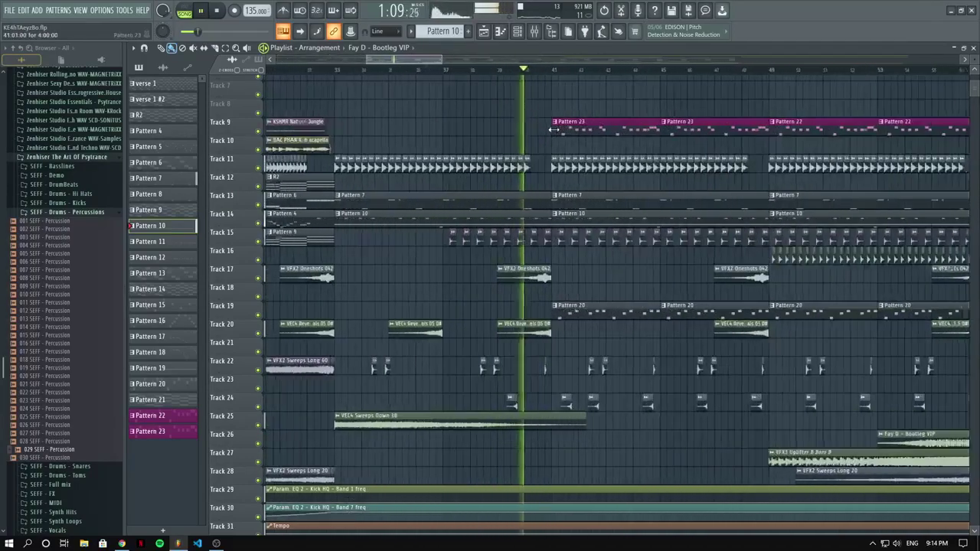
scroll(553, 129, down, 3)
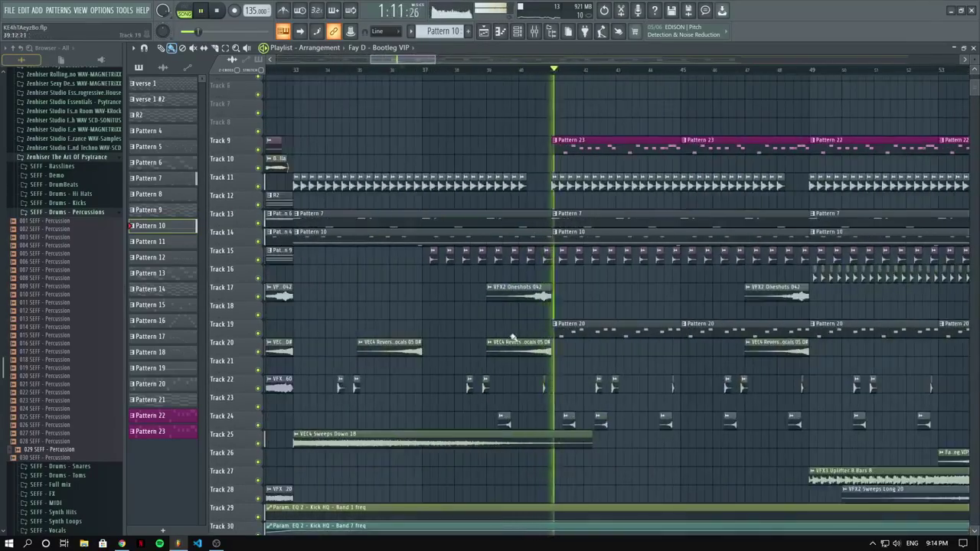
key(space)
click(473, 420)
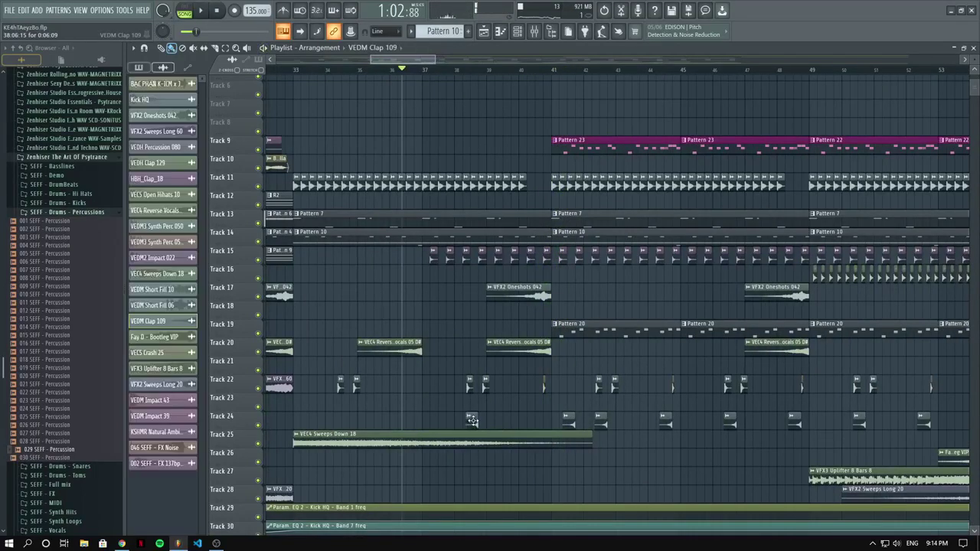
scroll(600, 423, up, 2)
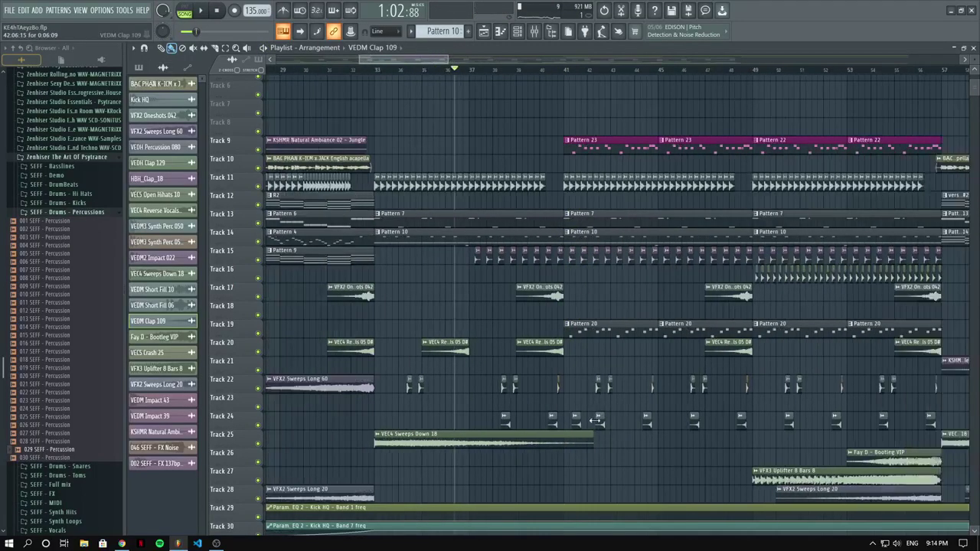
scroll(587, 427, up, 2)
scroll(561, 423, down, 2)
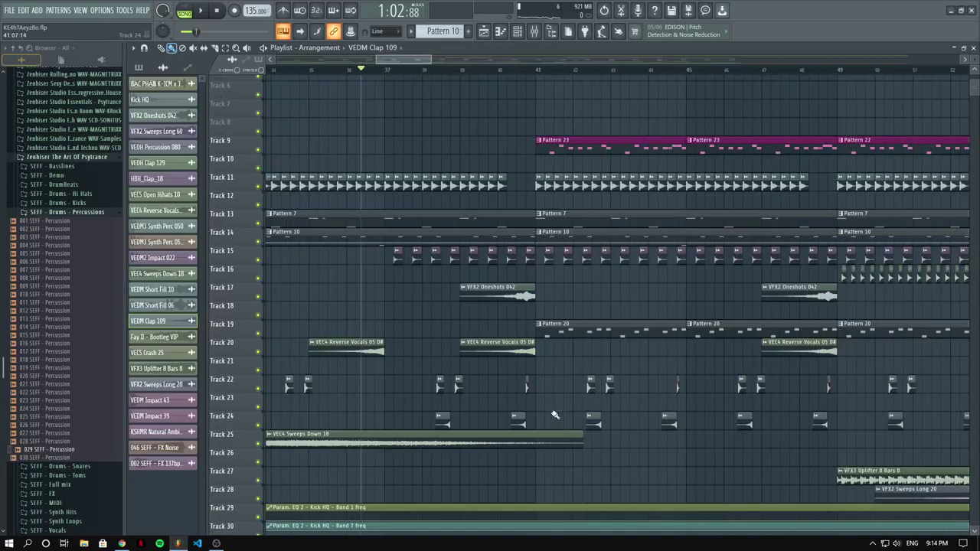
Play the arrangement from about bar 36 up to bar 41 to check the clap placement.
key(space)
scroll(557, 287, down, 3)
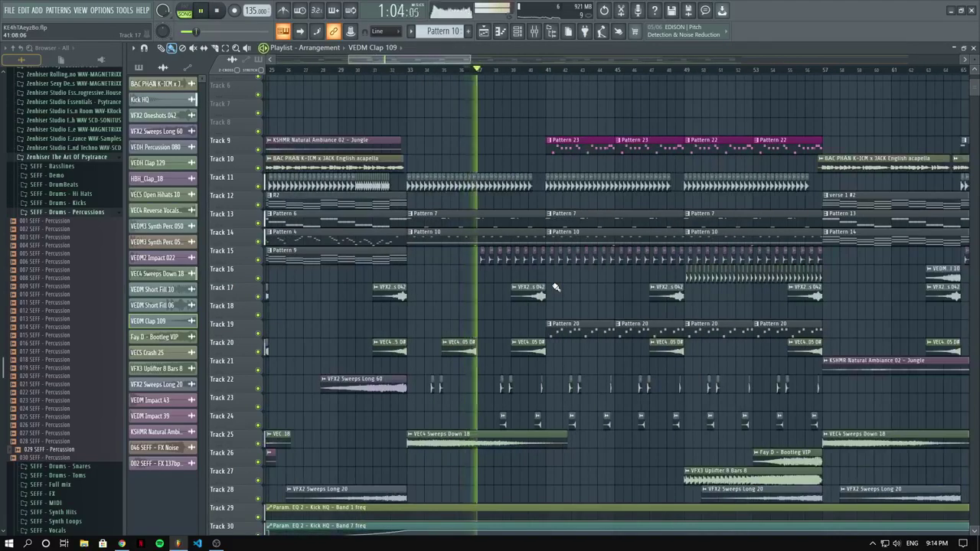
scroll(566, 286, up, 2)
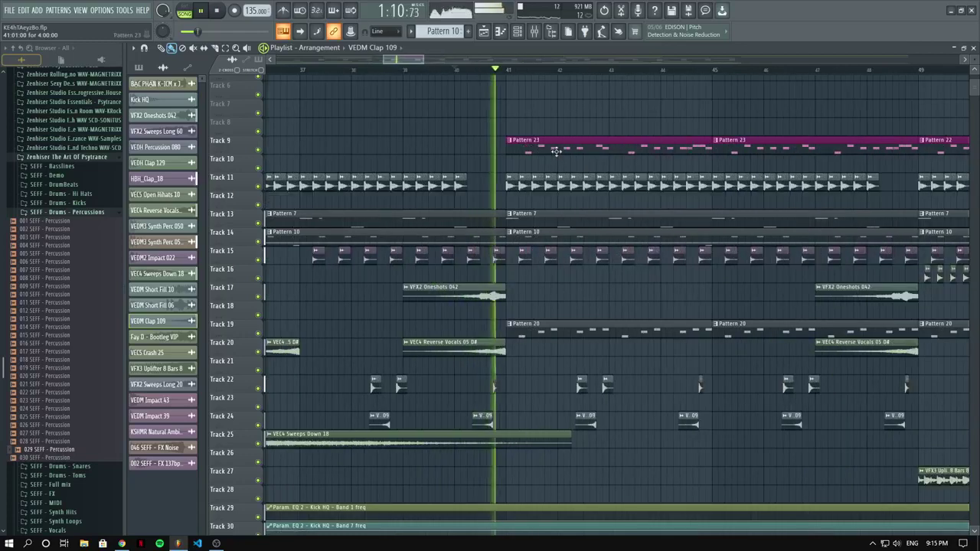
Open the Pattern 23 notes, play the pattern alone and show the sample settings of its VEDH2 Synth Cut 052 C channel.
double_click(540, 142)
key(l)
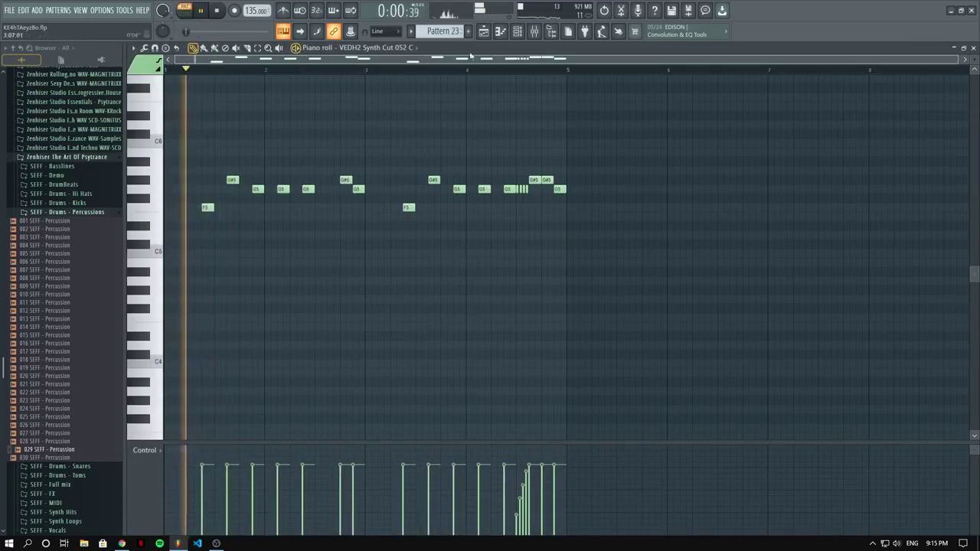
click(518, 31)
click(203, 195)
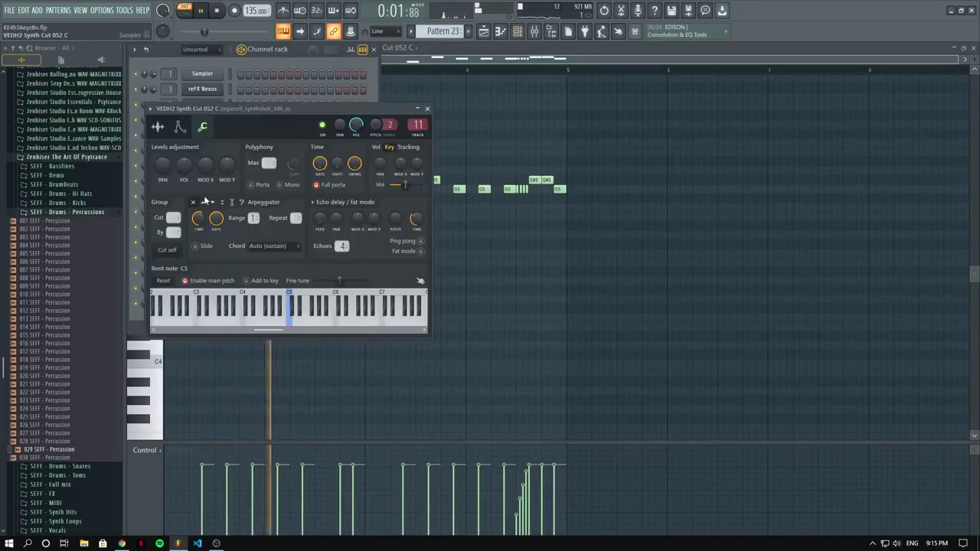
click(158, 126)
key(space)
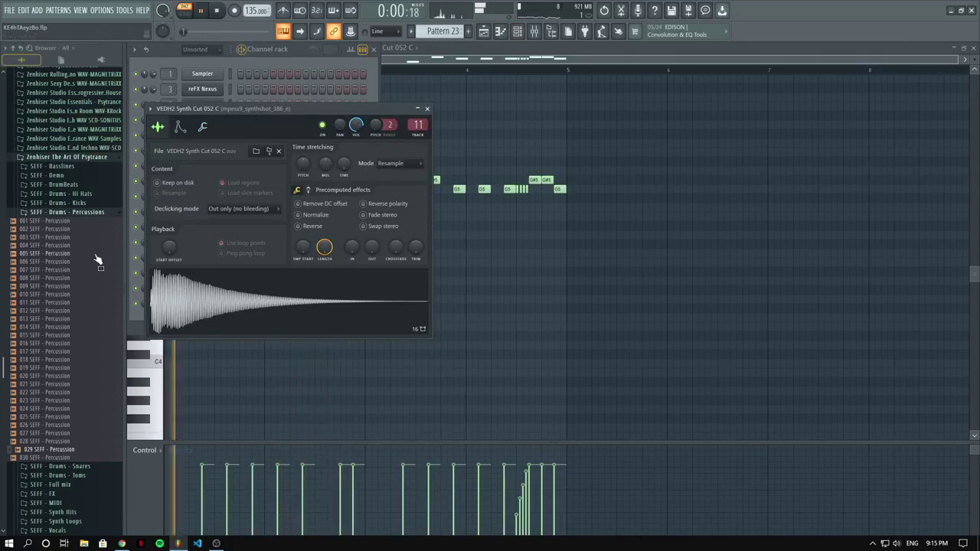
Preview 016 SEFF - Percussion, expand the Vengeance sample folder with Pattern 23 playing, and widen the browser.
click(74, 376)
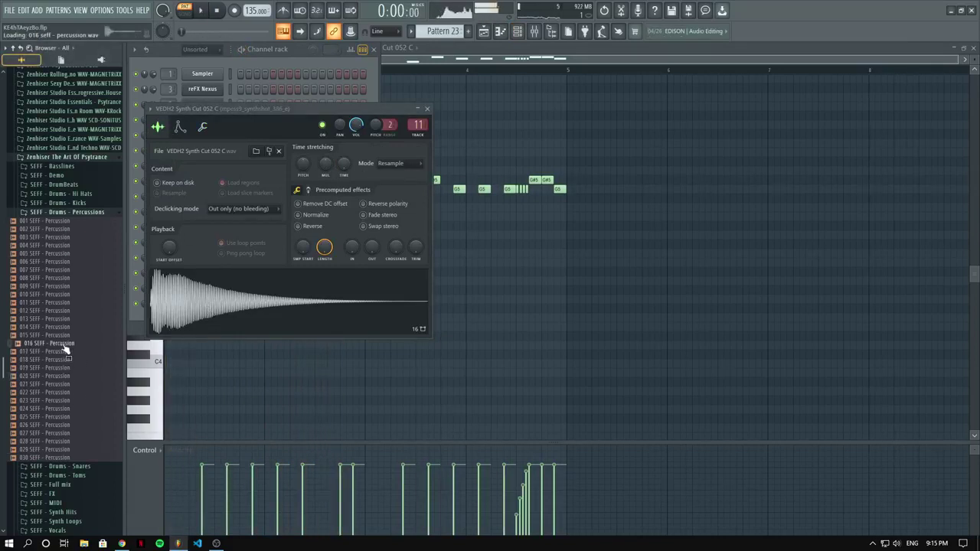
scroll(61, 330, up, 15)
key(space)
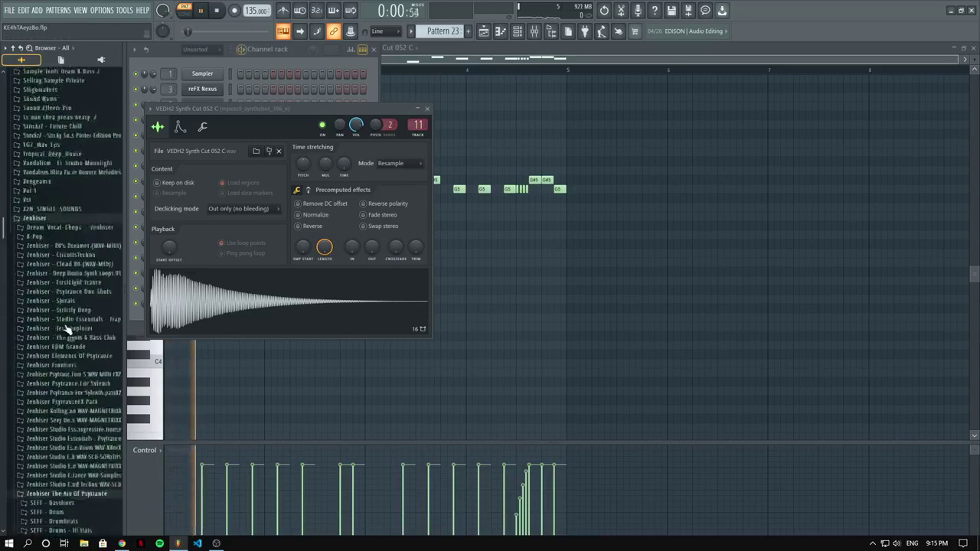
click(44, 341)
scroll(43, 344, down, 8)
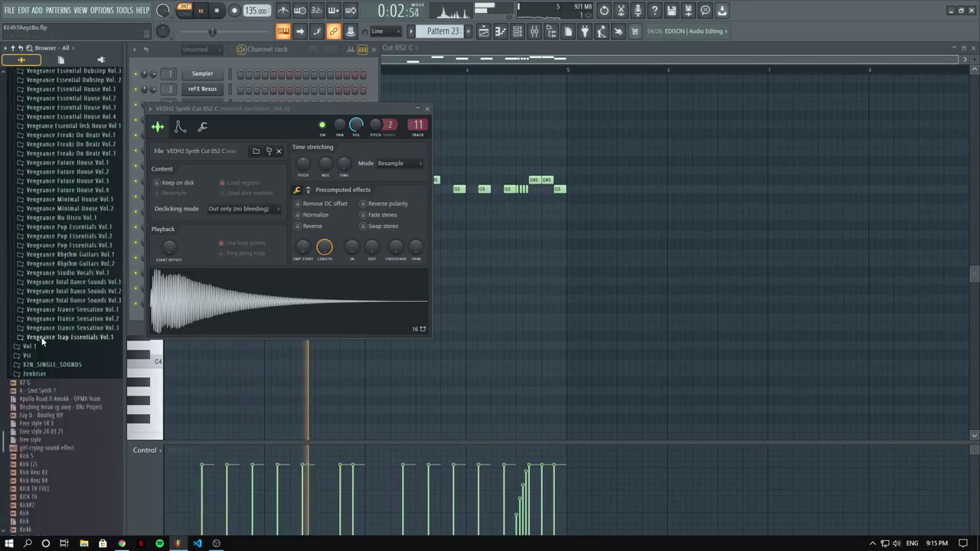
scroll(48, 330, up, 6)
scroll(53, 328, up, 3)
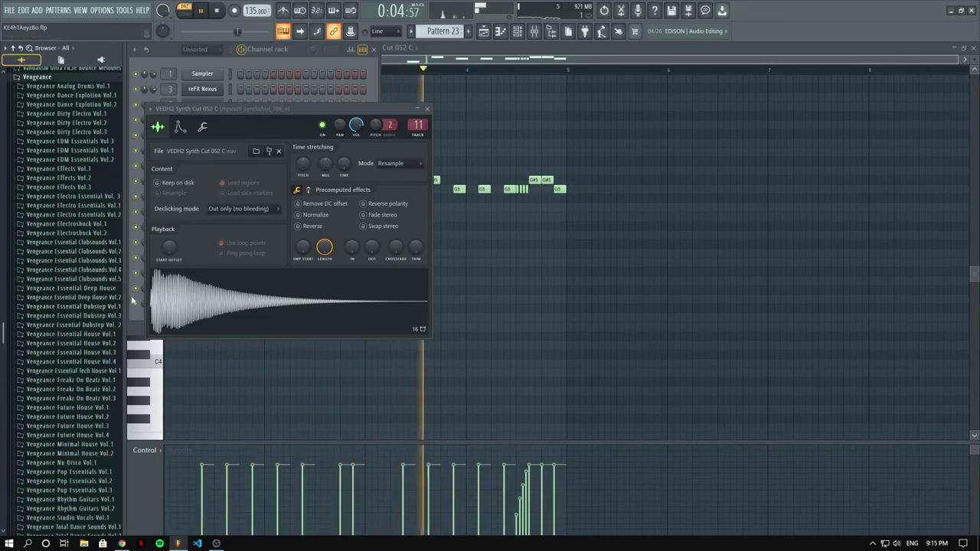
drag(124, 290, 150, 291)
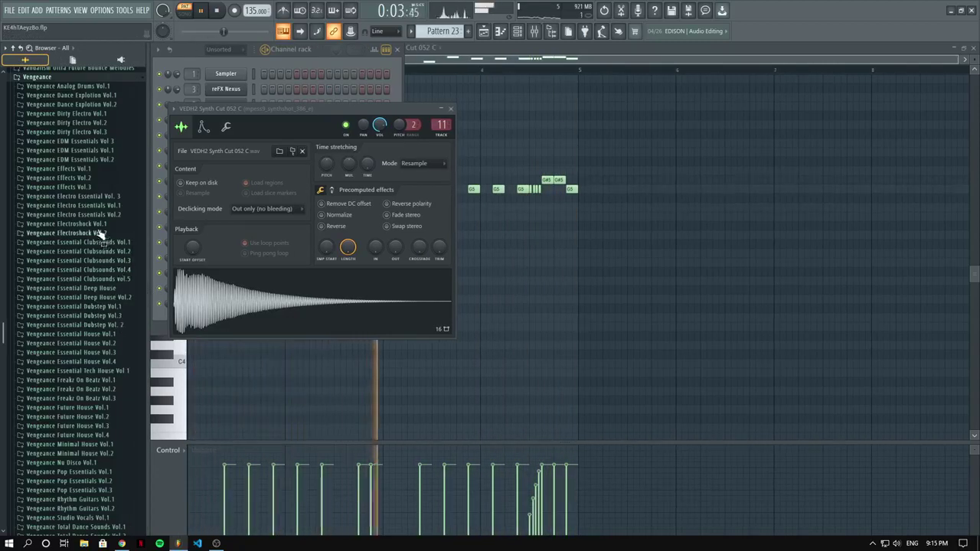
Stop playback and open the VEDH Synth Cutz folder under Vengeance Essential Deep House, VEDH Synths.
scroll(118, 356, up, 4)
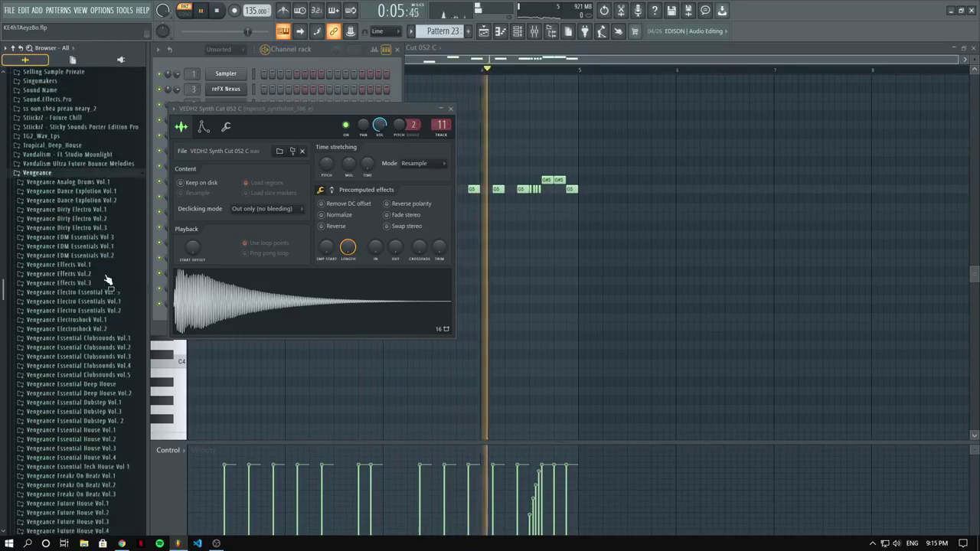
click(124, 369)
click(124, 369)
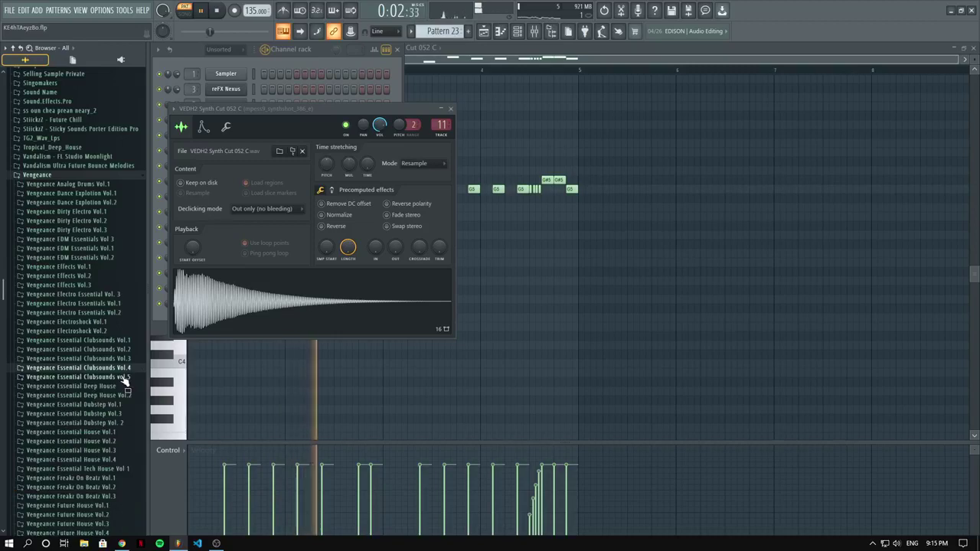
click(122, 387)
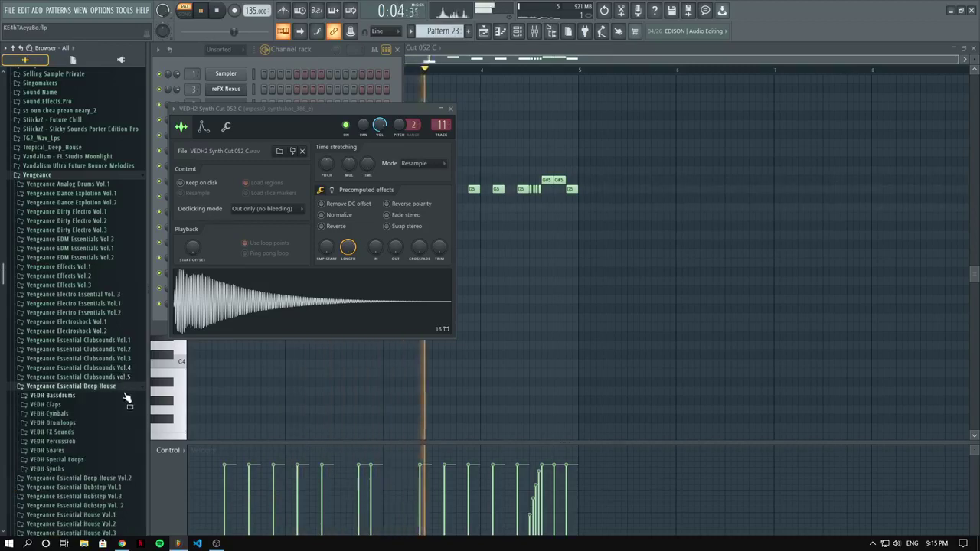
key(space)
click(71, 468)
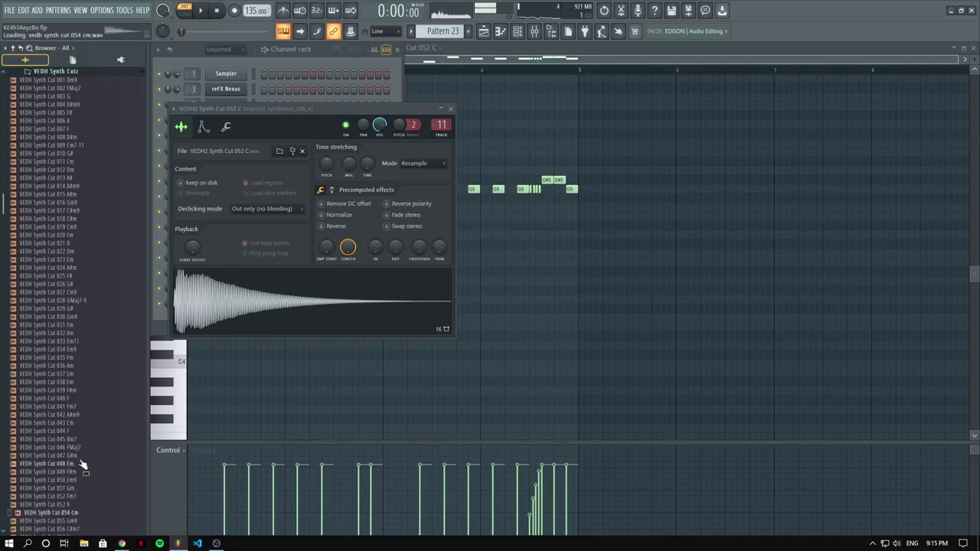
Audition the VEDH Synth Cut samples one after another from 054 Cm to 133 D#m9.
key(Down)
key(Down)
key(Down)
key(Down)
key(Down)
key(Down)
key(Down)
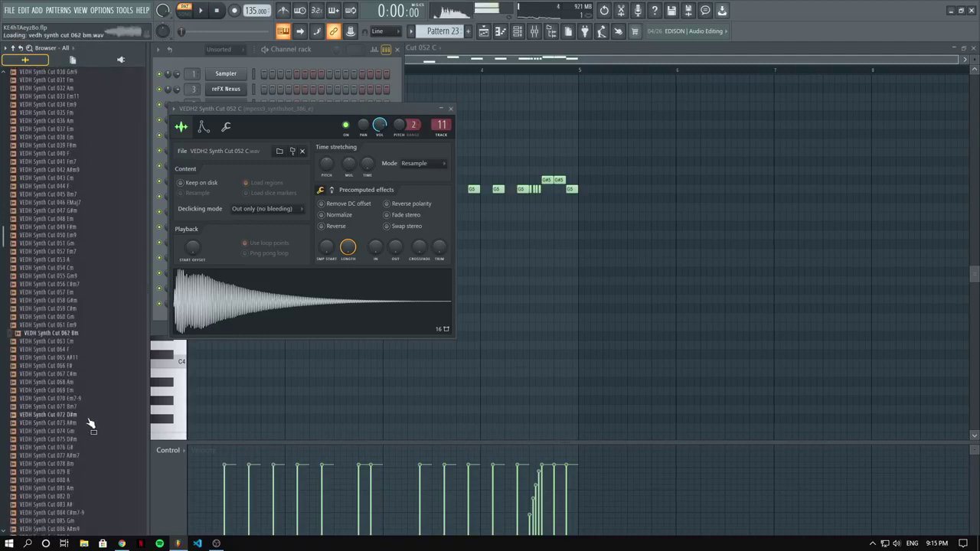
key(Down)
key(Down)
key(Down)
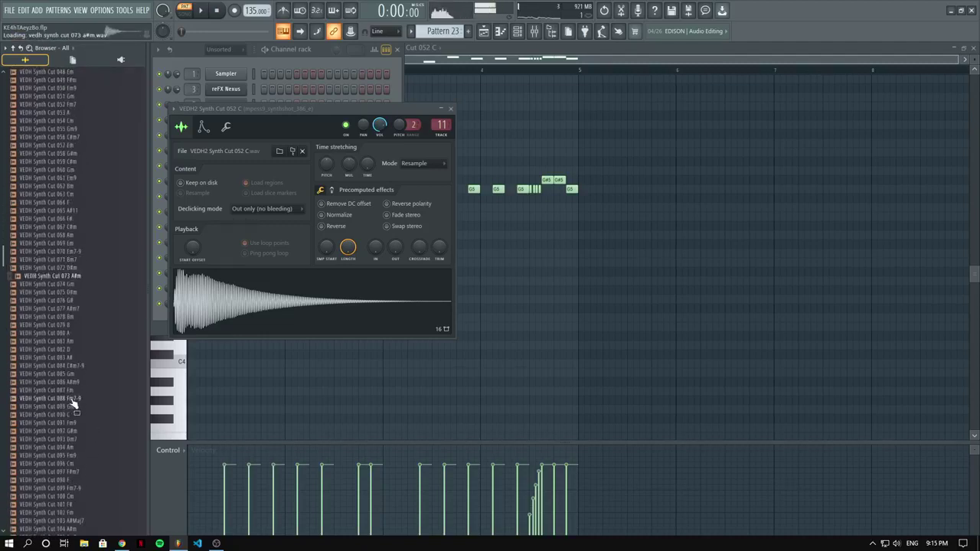
key(Up)
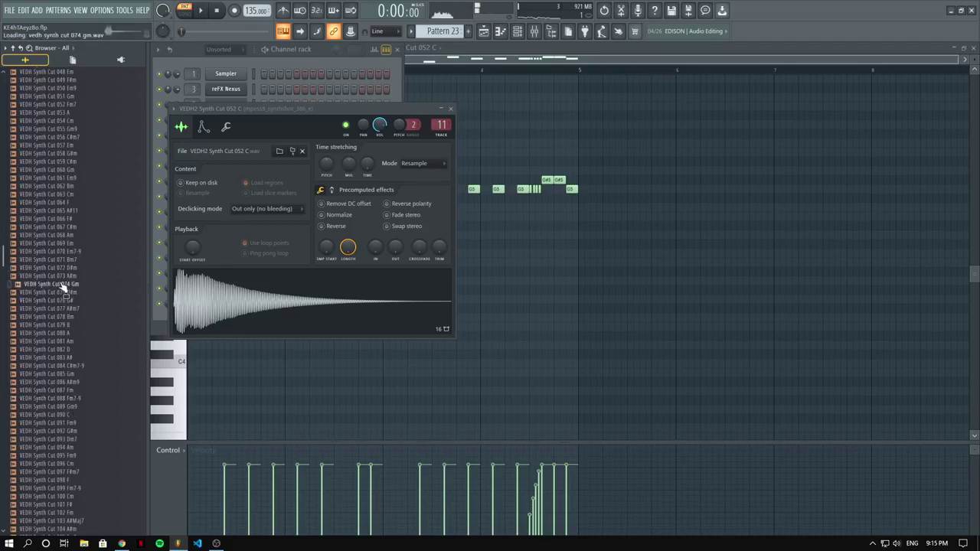
key(Down)
key(Down)
key(Down)
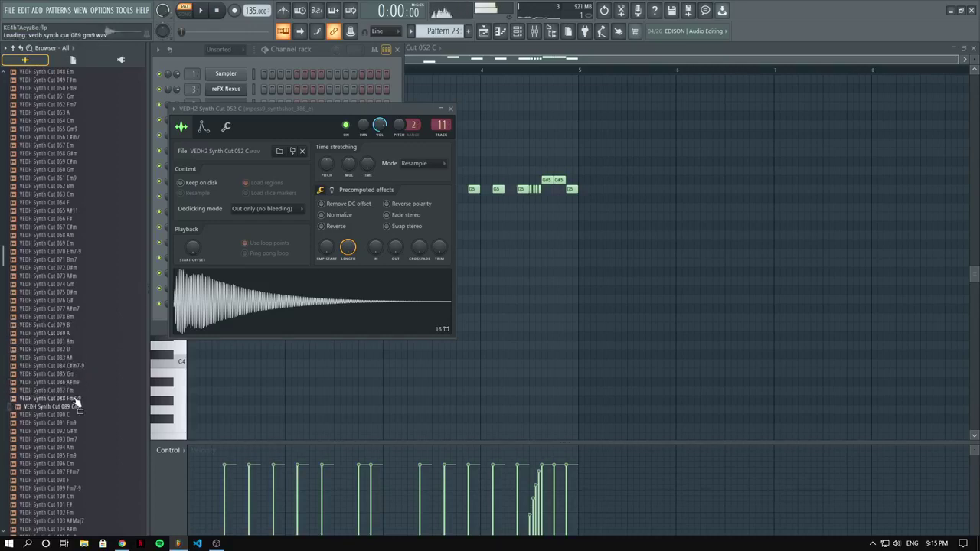
key(Down)
key(Down)
key(Down)
key(Down)
key(Down)
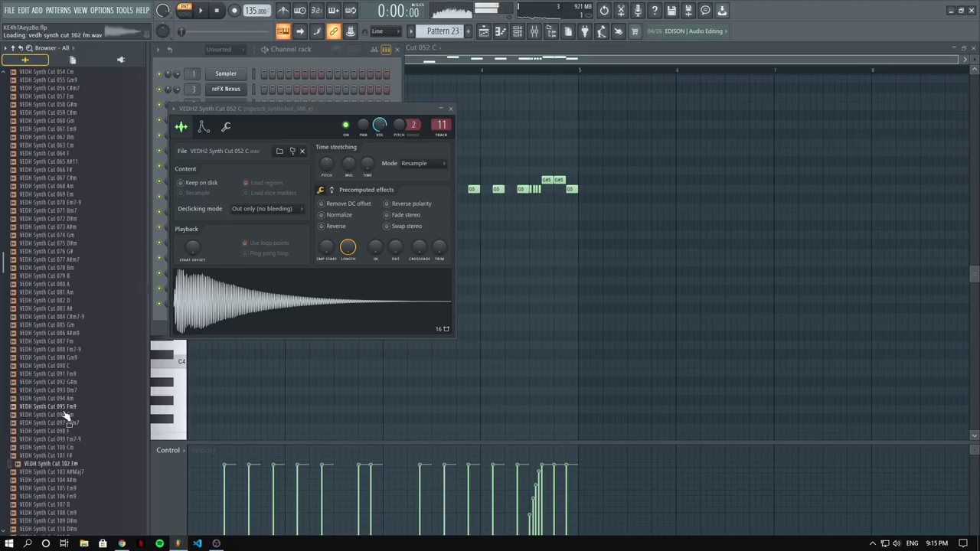
key(Down)
key(Down)
key(Down)
key(Down)
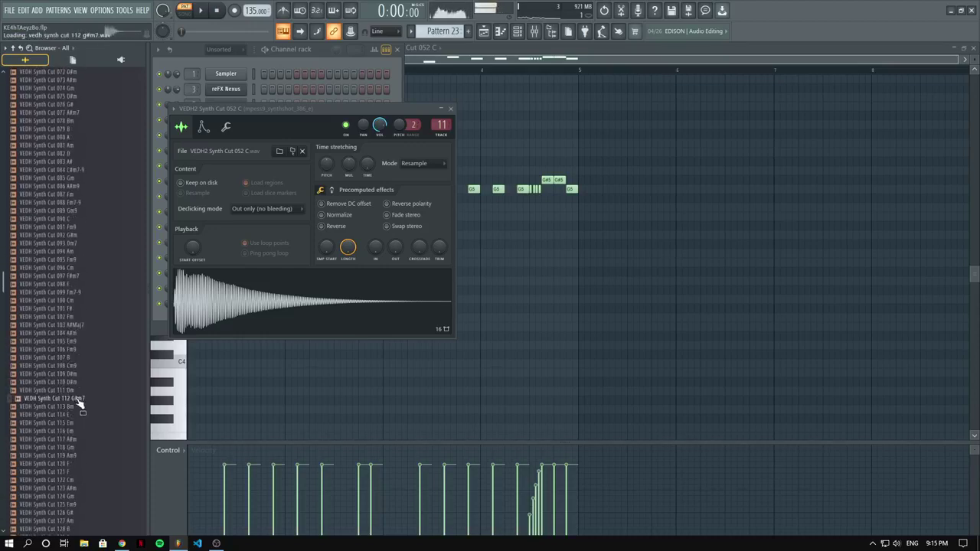
key(Down)
key(Down)
key(Down)
key(Down)
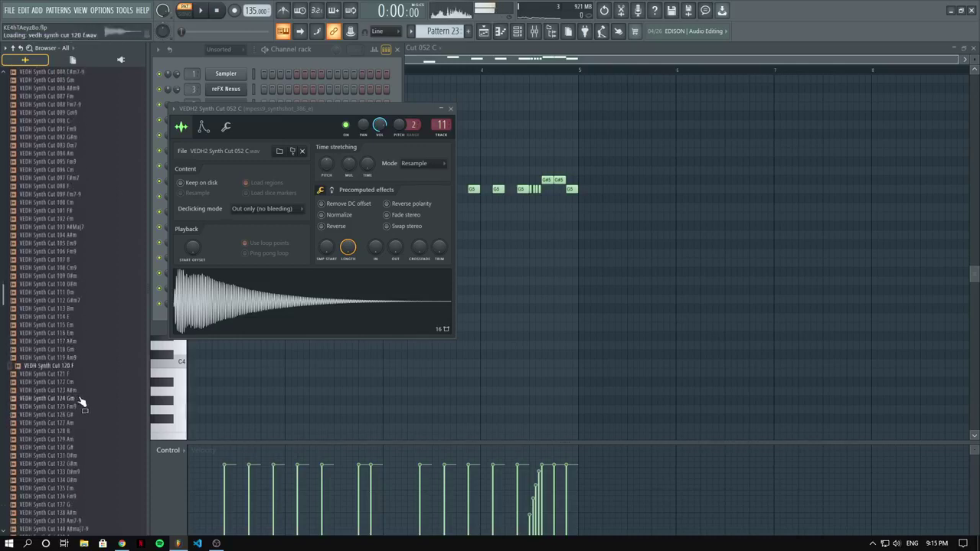
key(Down)
key(Down)
key(Down)
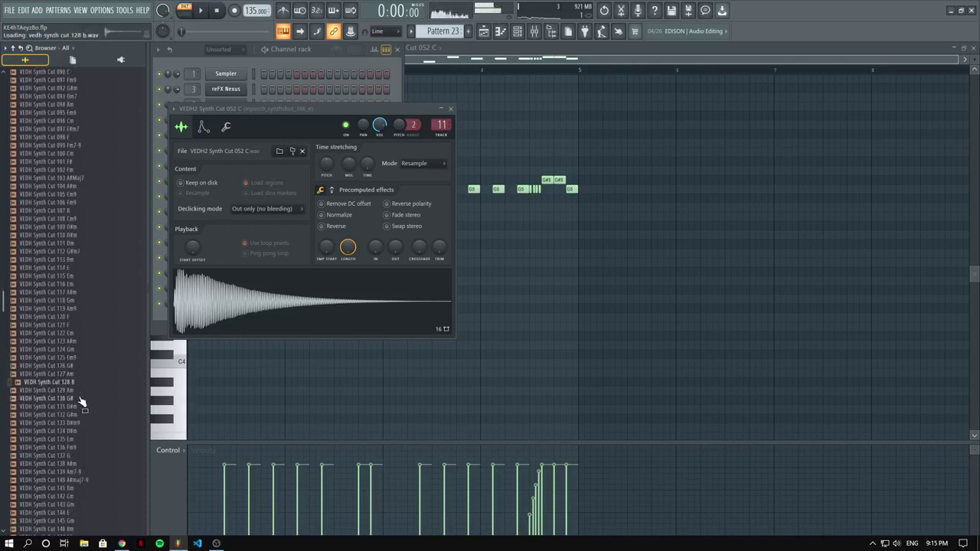
key(Down)
key(Down)
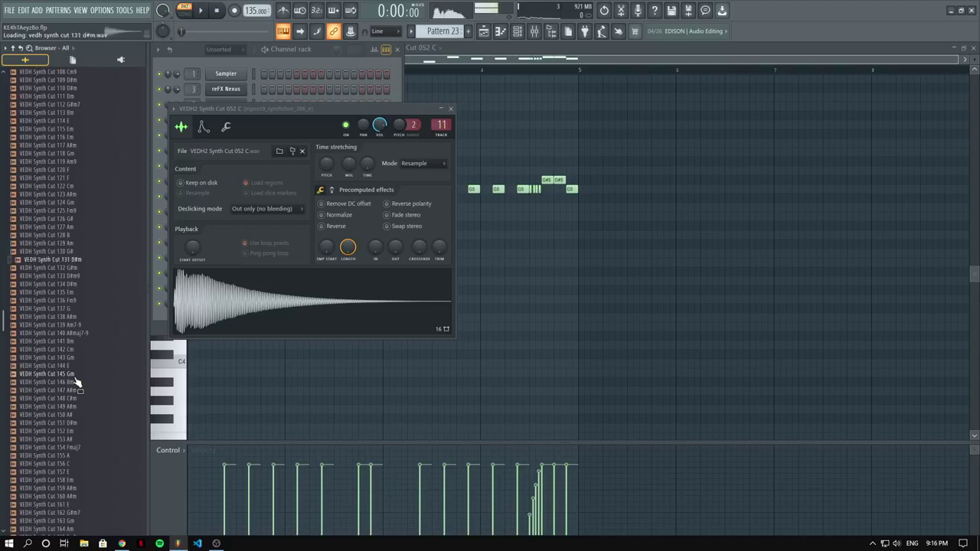
key(Up)
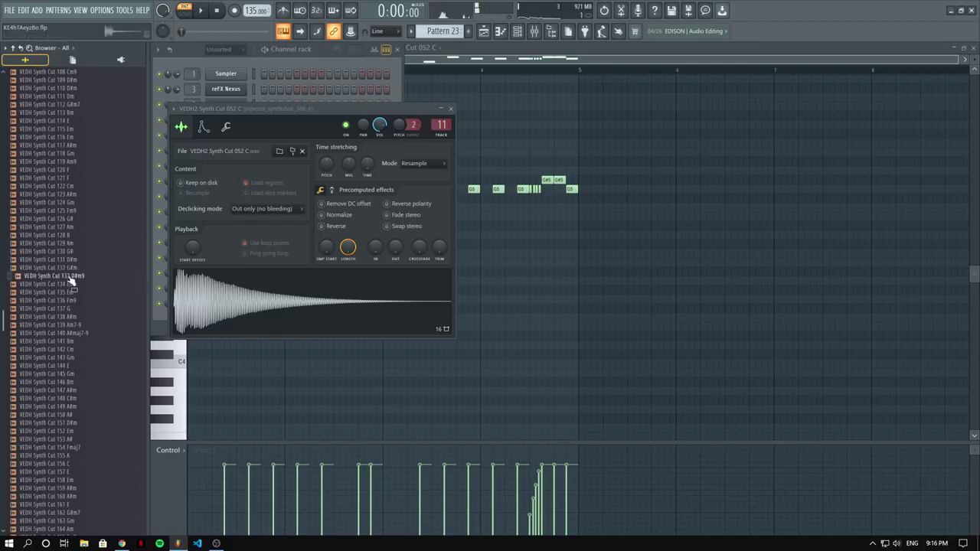
Replace the Pattern 23 channel's sample with VEDH Synth Cut 133 D#m9, play the pattern briefly and preview the samples after it.
drag(68, 279, 279, 330)
key(space)
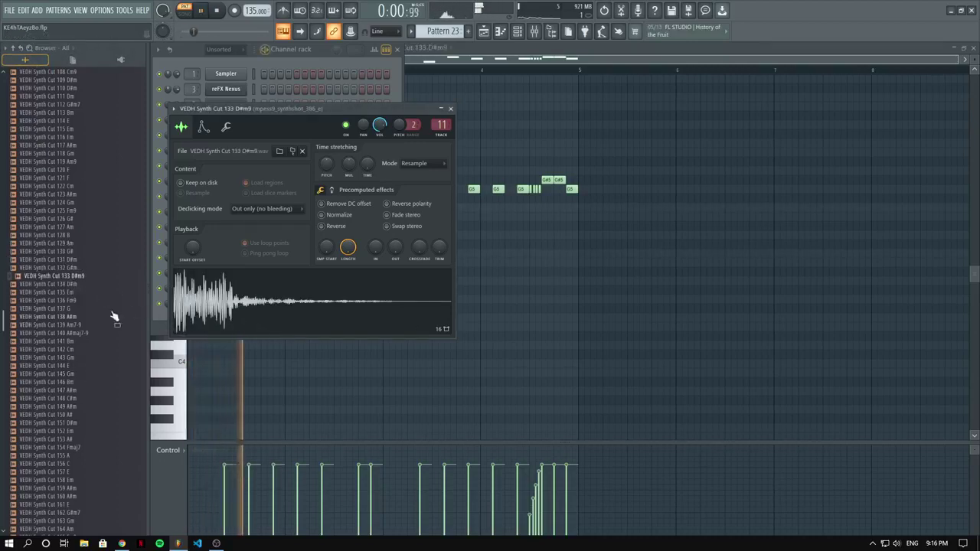
click(87, 284)
key(space)
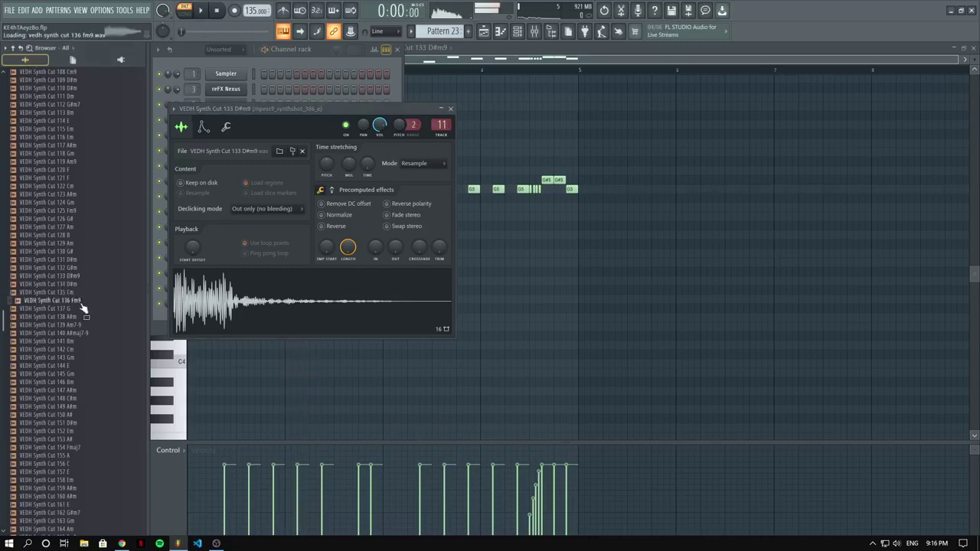
Preview the remaining VEDH Synth Cut samples, then samples in VEDH2 Bass Cutz under Vengeance Essential Deep House Vol.2, VEDH2 Synths.
scroll(77, 394, down, 7)
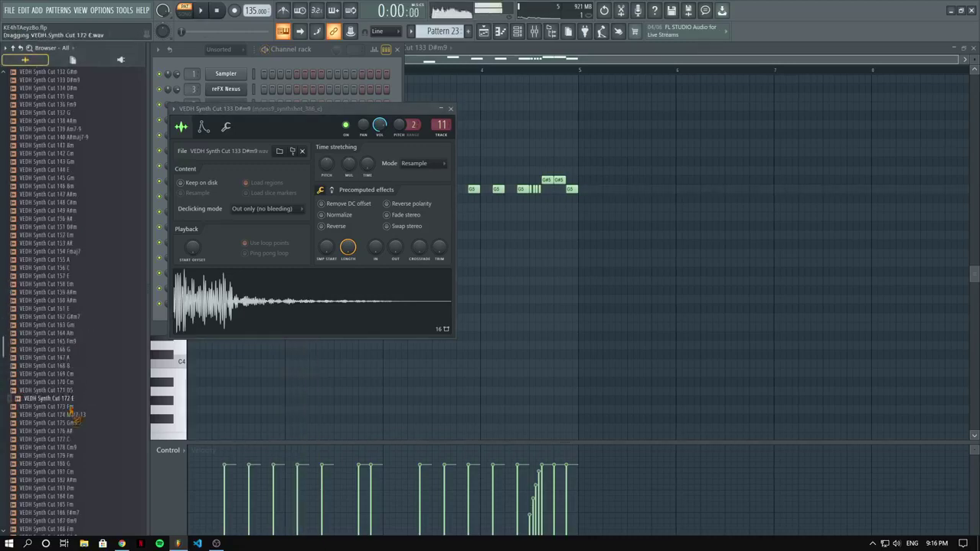
scroll(66, 376, down, 20)
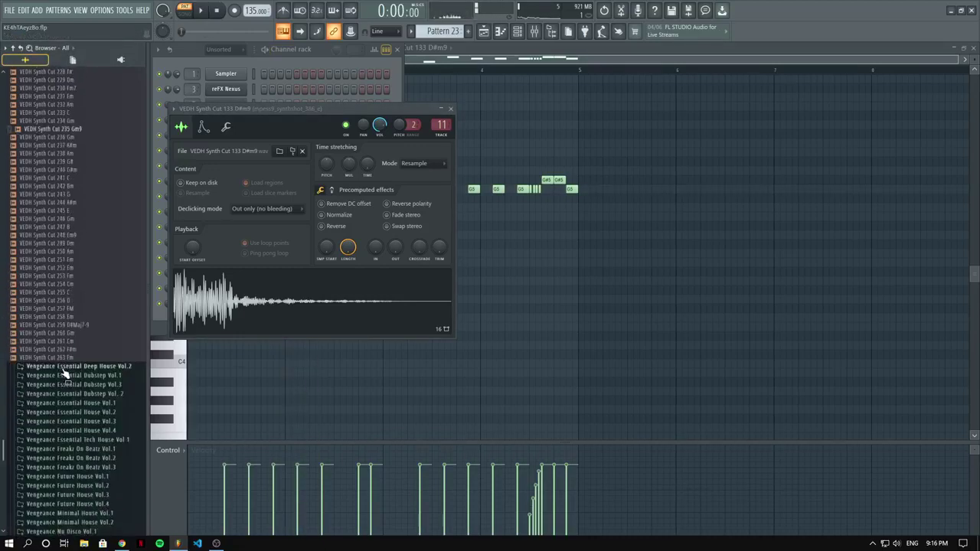
click(65, 368)
click(71, 462)
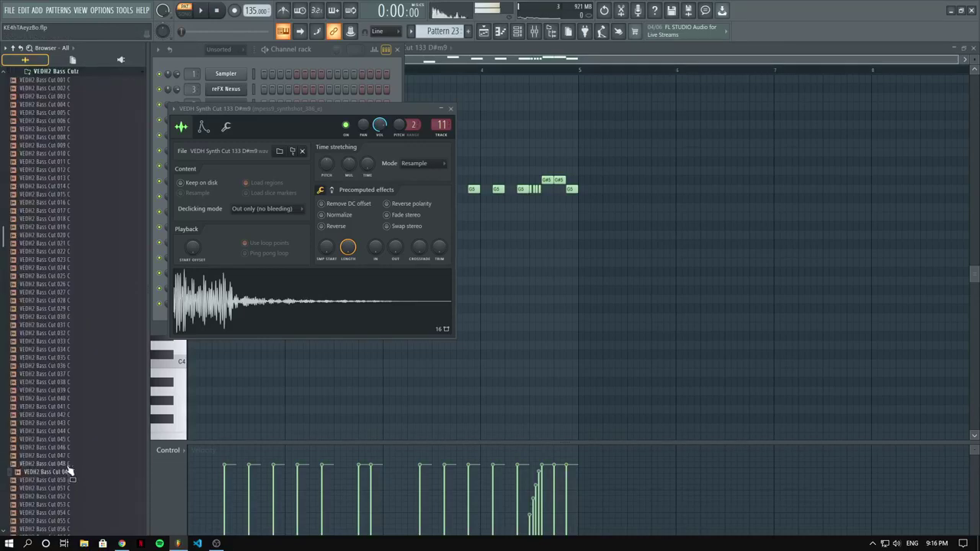
scroll(74, 406, up, 6)
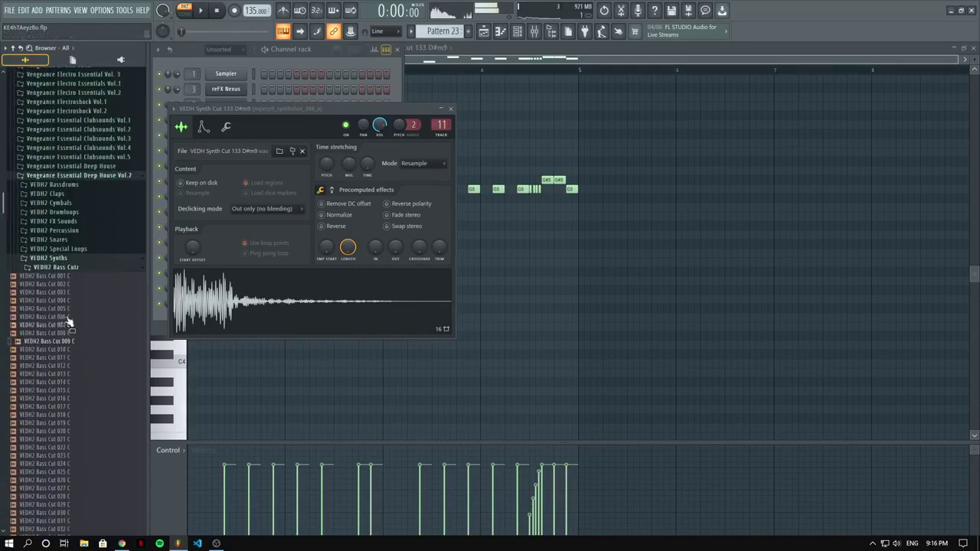
Open the VEDH2 Percussion folder and audition its samples one after another up to VEDH2 Percussion 248.
click(64, 230)
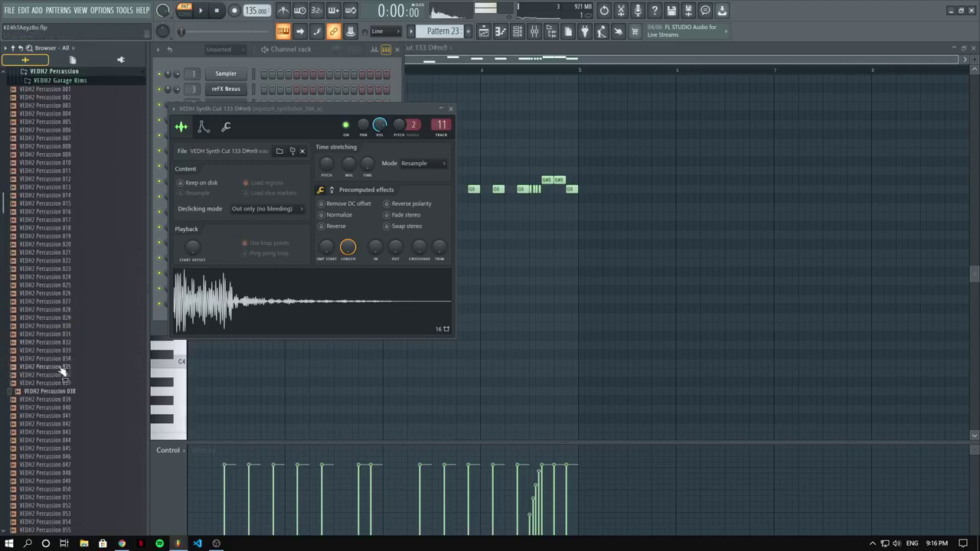
key(Down)
scroll(82, 357, down, 2)
key(Down)
key(Down)
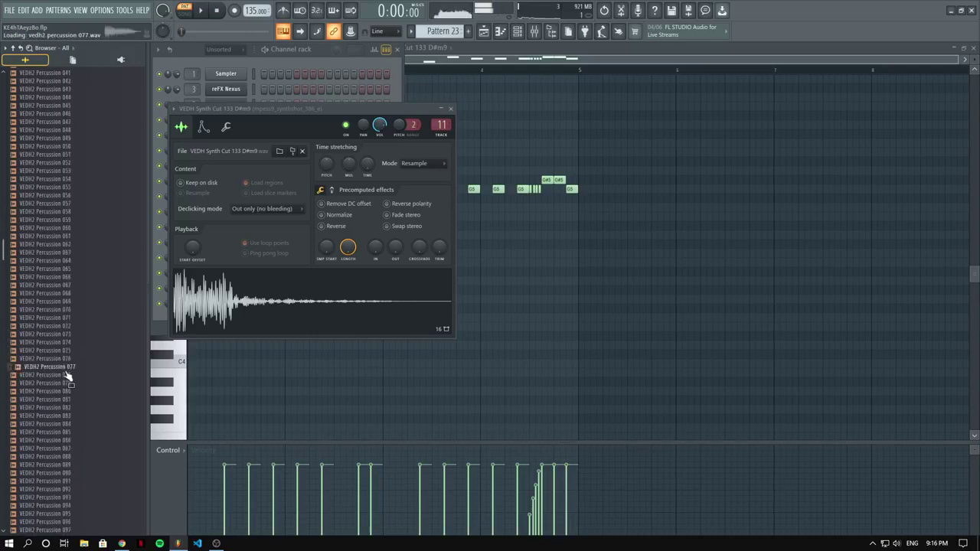
scroll(67, 375, down, 10)
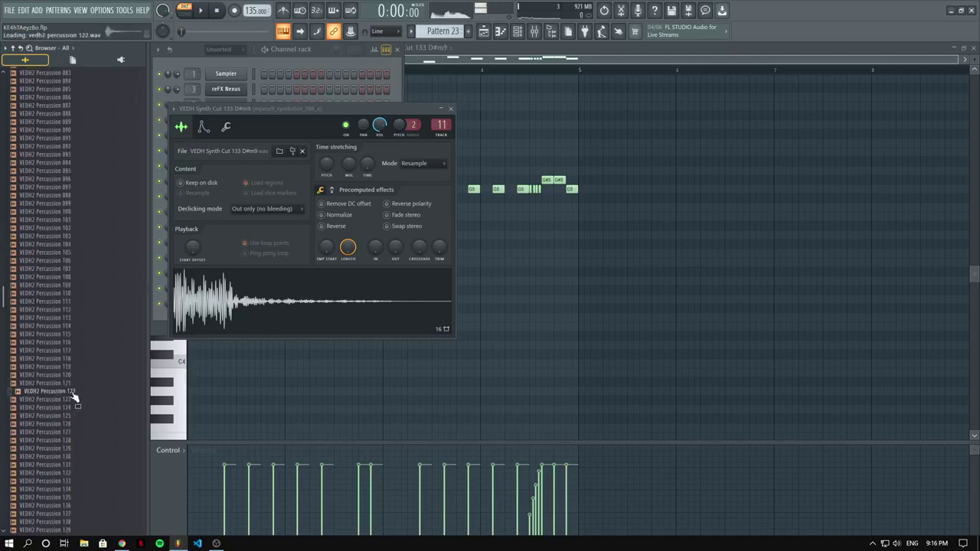
scroll(72, 388, down, 8)
scroll(80, 377, down, 18)
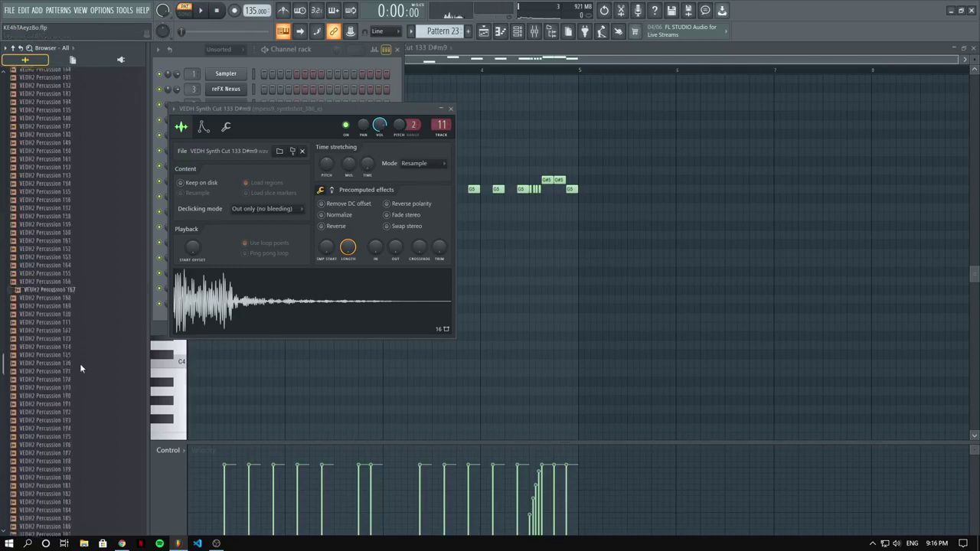
click(59, 350)
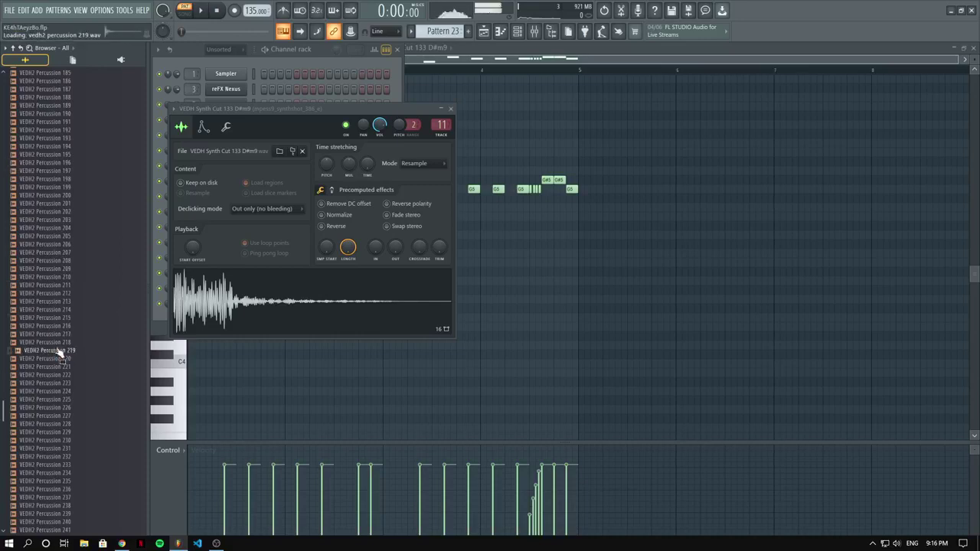
click(61, 359)
scroll(65, 349, down, 8)
click(70, 374)
click(72, 382)
click(71, 375)
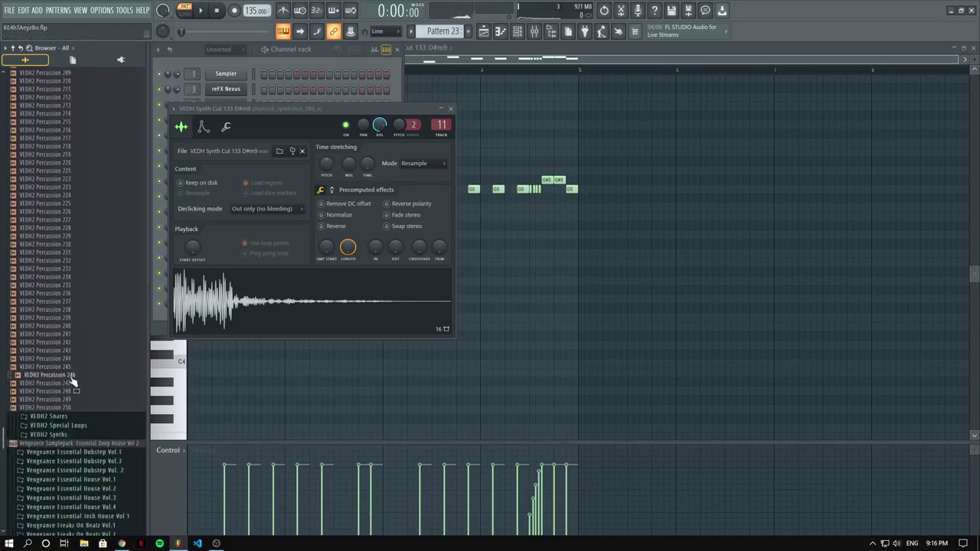
click(72, 383)
click(74, 391)
Look through the other sample folders and open REV-PSP1 Percussion under SAMPLE 4, Revealed Producer Starter Pack Vol. 1.
scroll(76, 393, down, 6)
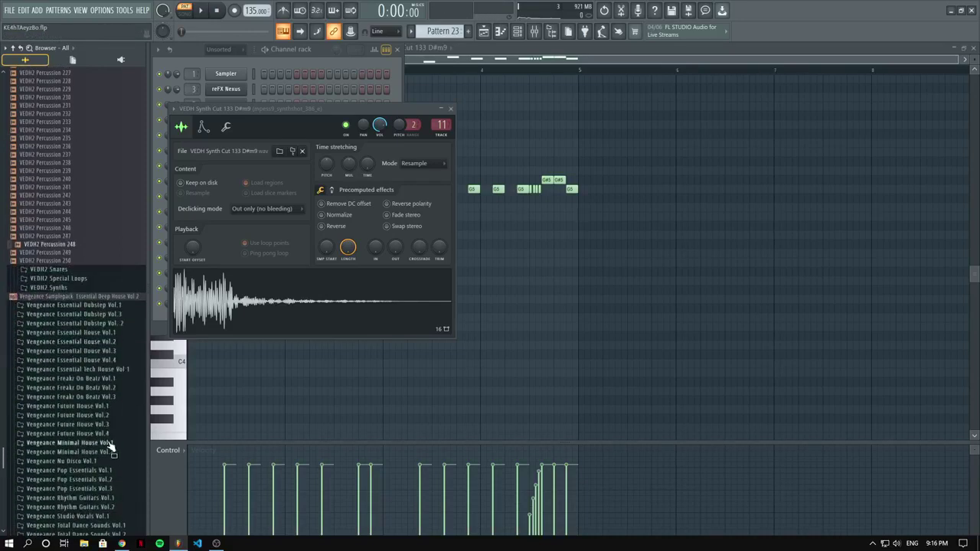
scroll(113, 454, down, 10)
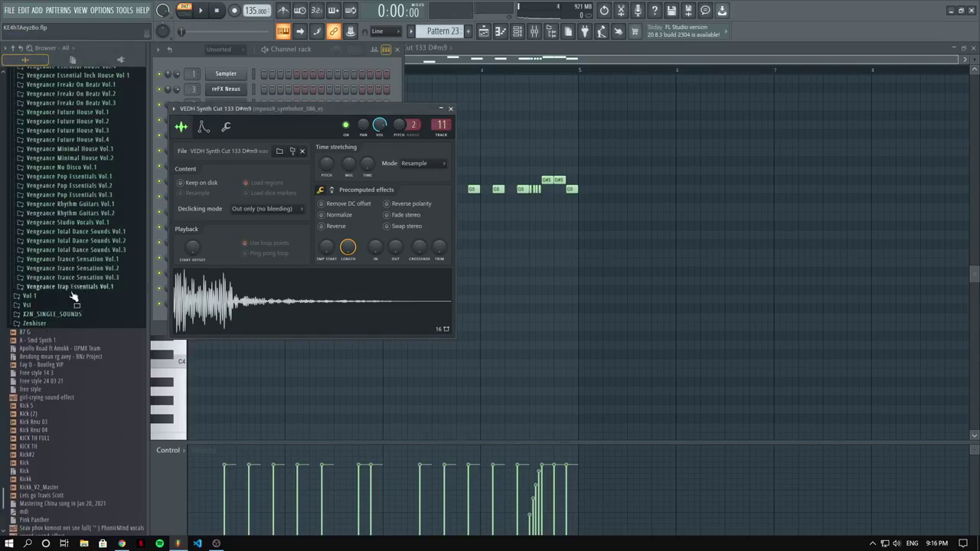
scroll(66, 310, up, 20)
scroll(84, 244, up, 20)
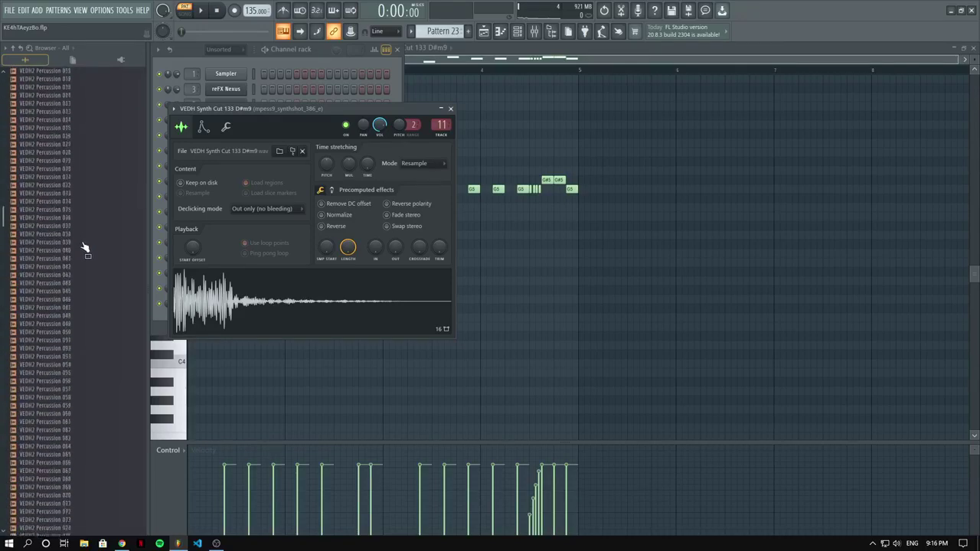
scroll(85, 249, down, 4)
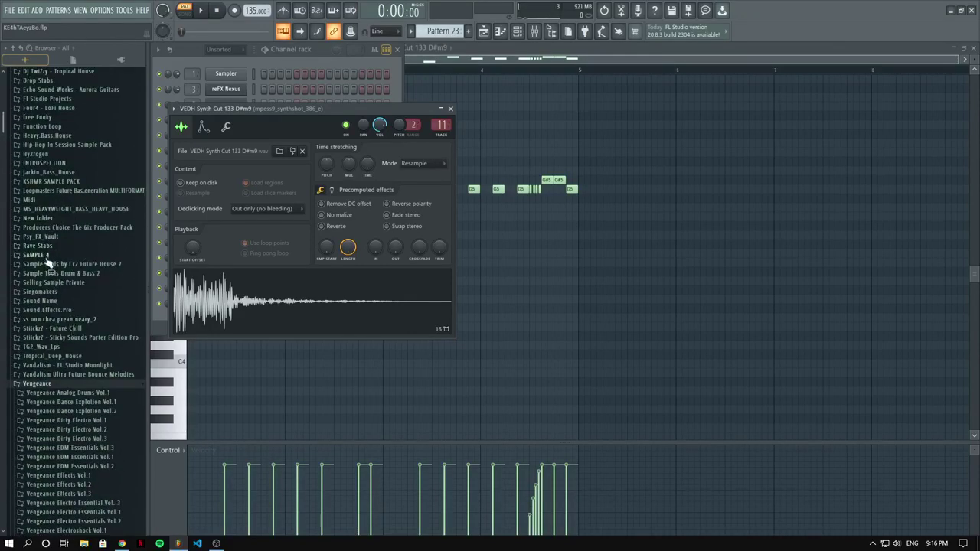
click(42, 255)
click(102, 282)
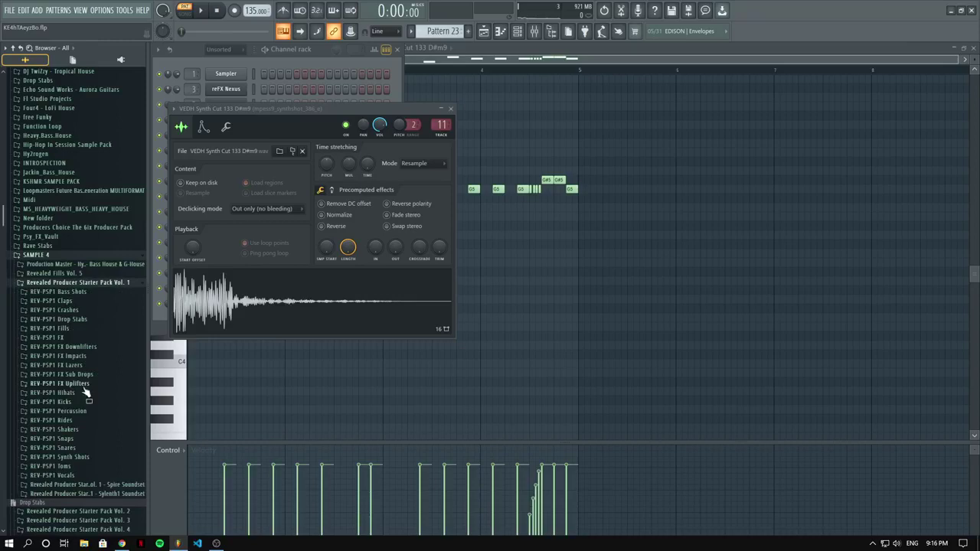
click(89, 413)
Audition the REV-PSP1 Percs samples, going from 11 D# and 06 C back to Percs 02.
click(86, 434)
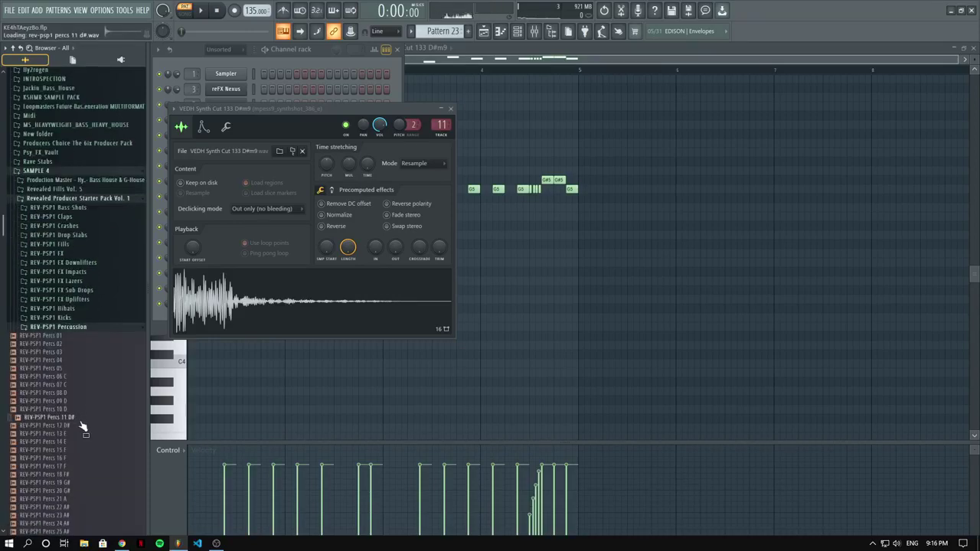
click(76, 377)
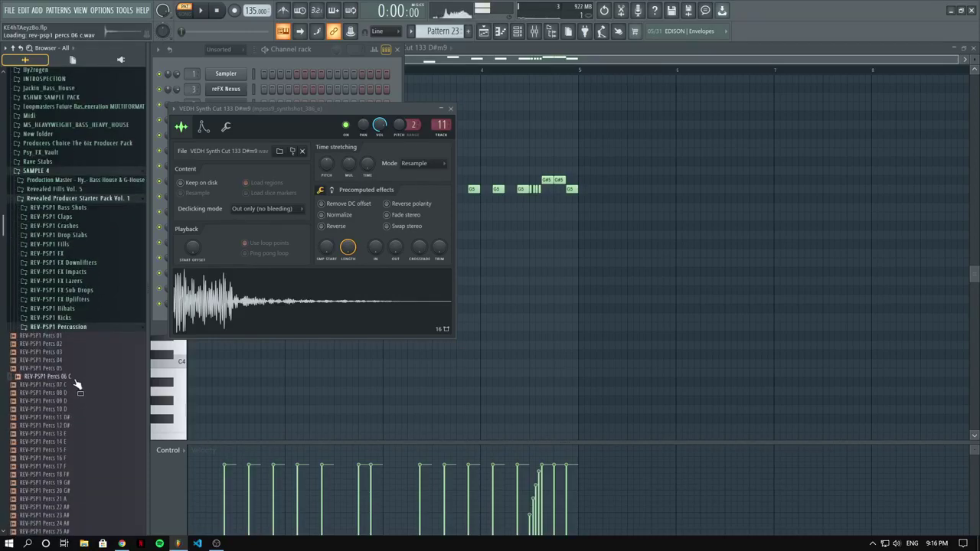
key(Up)
key(Up)
key(Up)
key(Up)
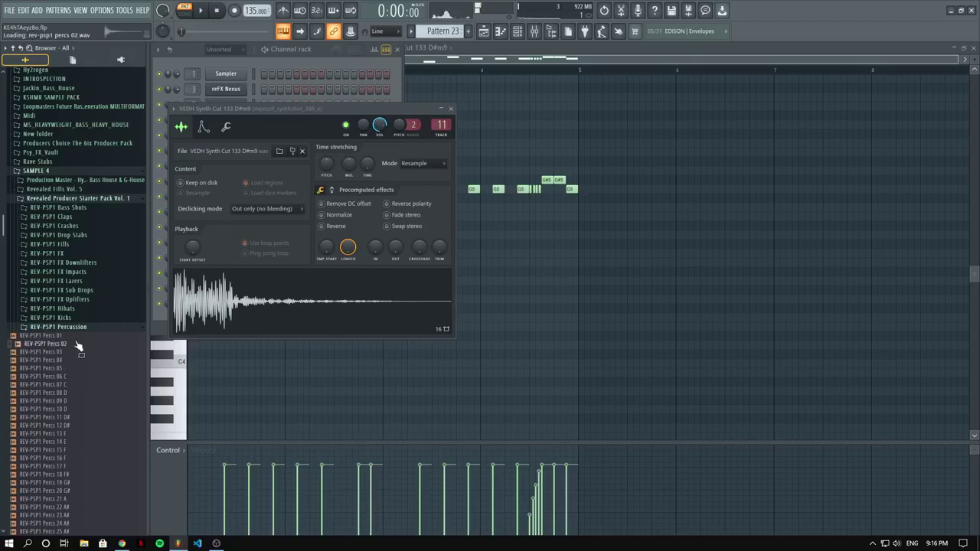
Replace the Pattern 23 channel's sample with REV-PSP1 Percs 02 and play the pattern in the piano roll.
drag(76, 348, 322, 308)
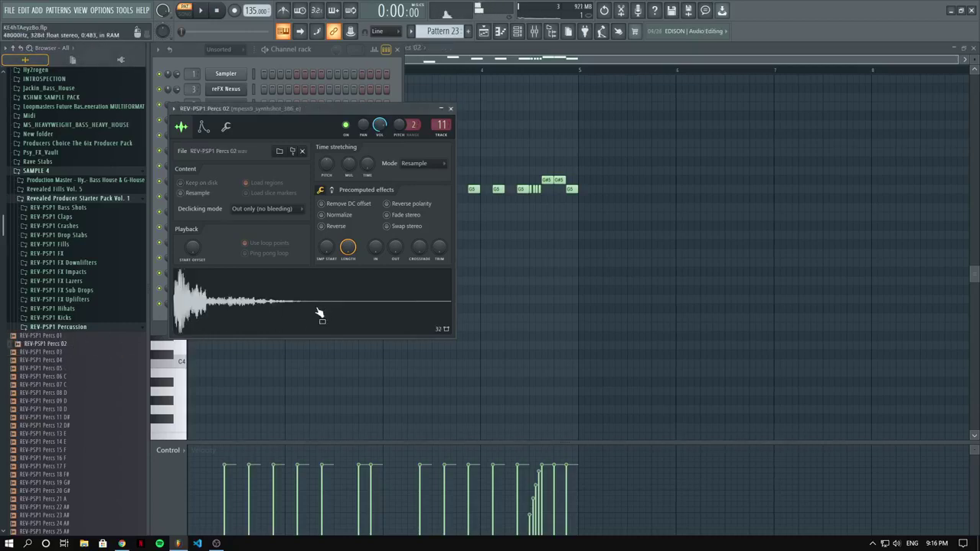
right_click(561, 303)
key(space)
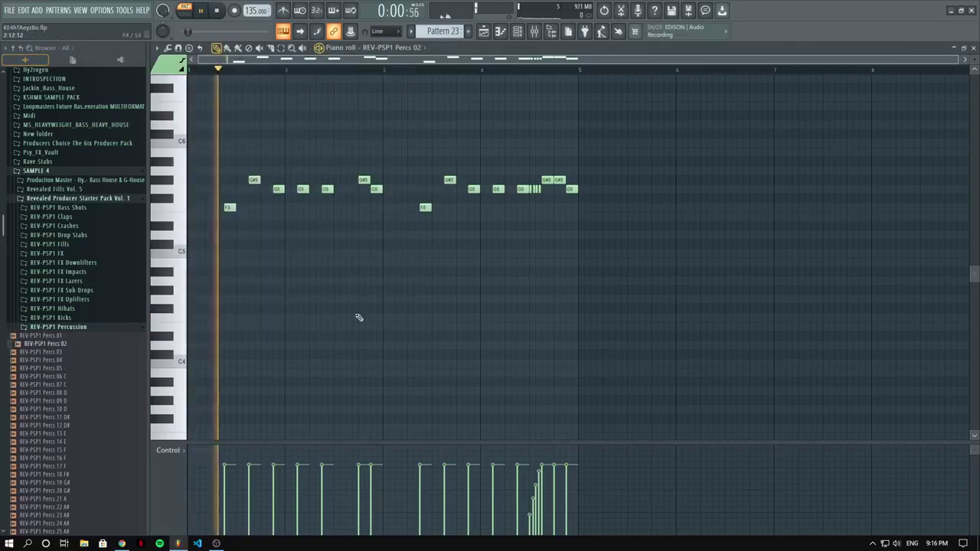
Play the song from just before bar 41 in the playlist and check Pattern 23's notes in the piano roll.
key(F5)
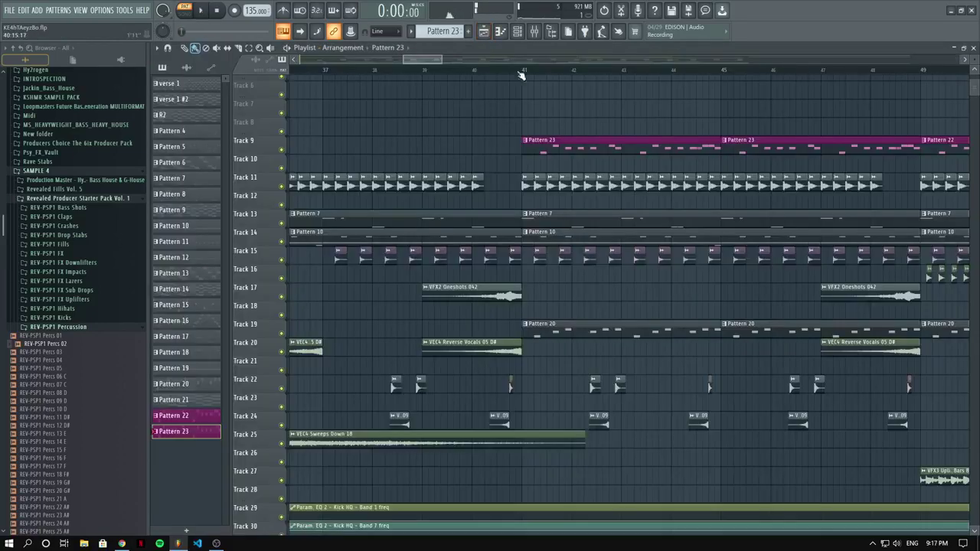
click(501, 71)
key(space)
scroll(501, 181, down, 3)
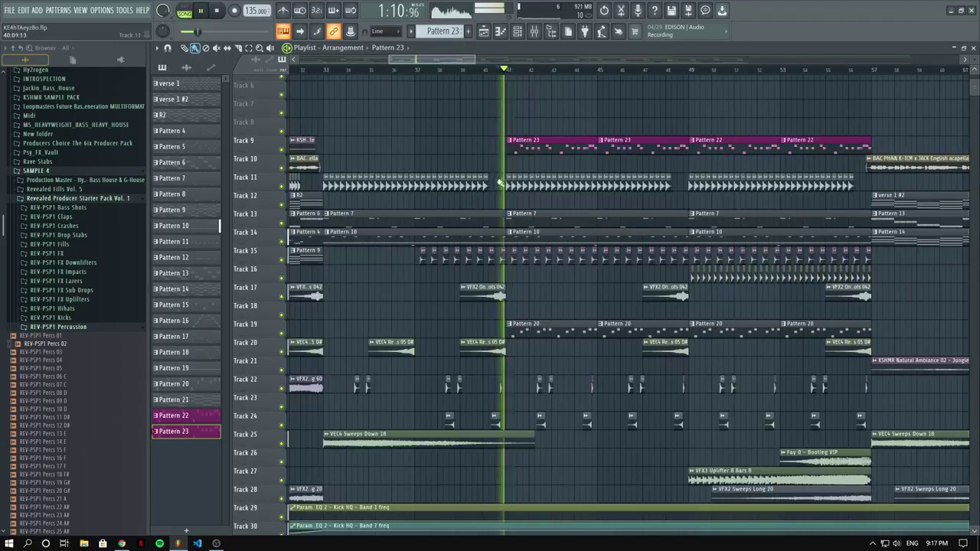
double_click(524, 146)
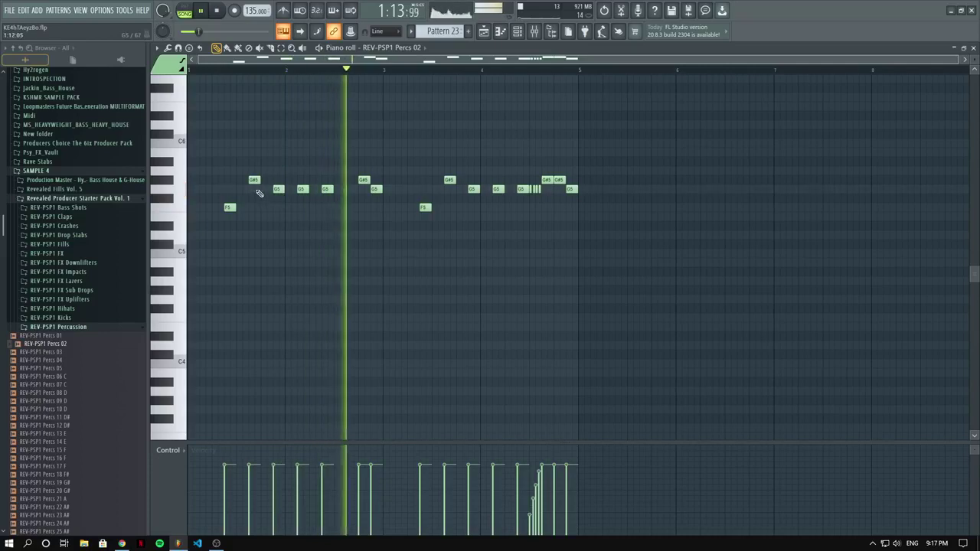
key(space)
drag(719, 317, 246, 129)
key(Delete)
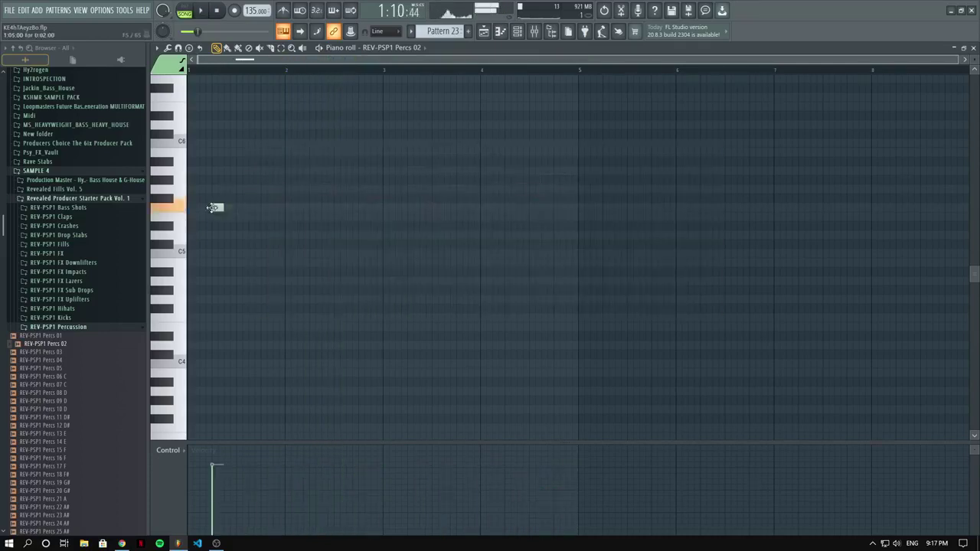
key(ctrl+alt+z)
key(ctrl+alt+z)
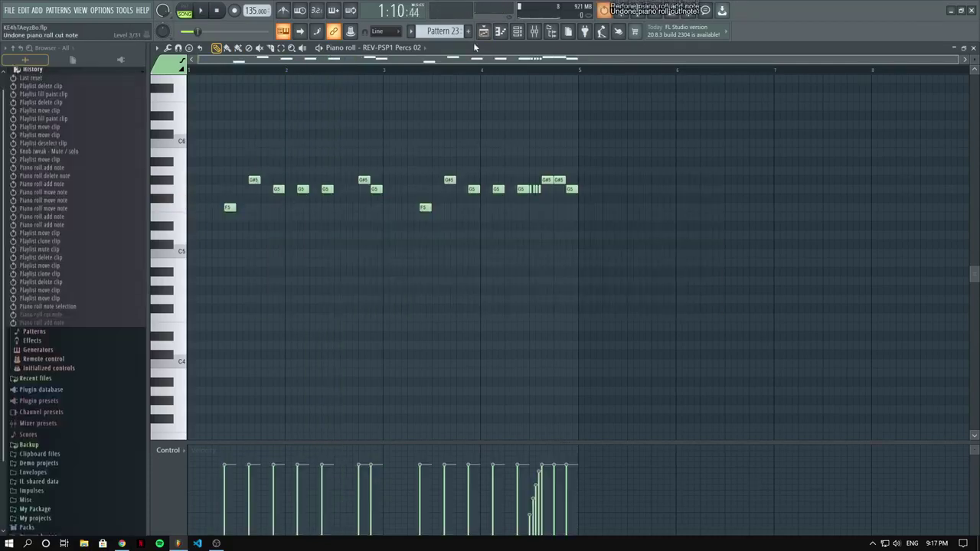
Create Pattern 24 and place a short F4 note at step 5 of bar 1 for the REV-PSP1 Percs 02 channel.
click(470, 31)
mouse_move(259, 214)
mouse_down()
mouse_move(214, 225)
mouse_move(219, 328)
mouse_up()
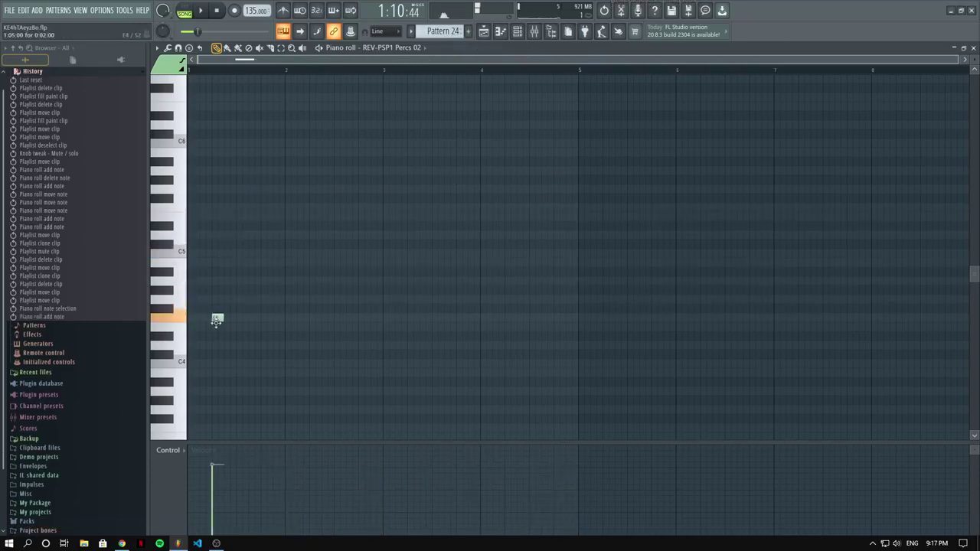
Delete the Pattern 23 and Pattern 22 clips on Track 9, place Pattern 24 at bar 41 and play the song.
click(483, 33)
right_click(545, 155)
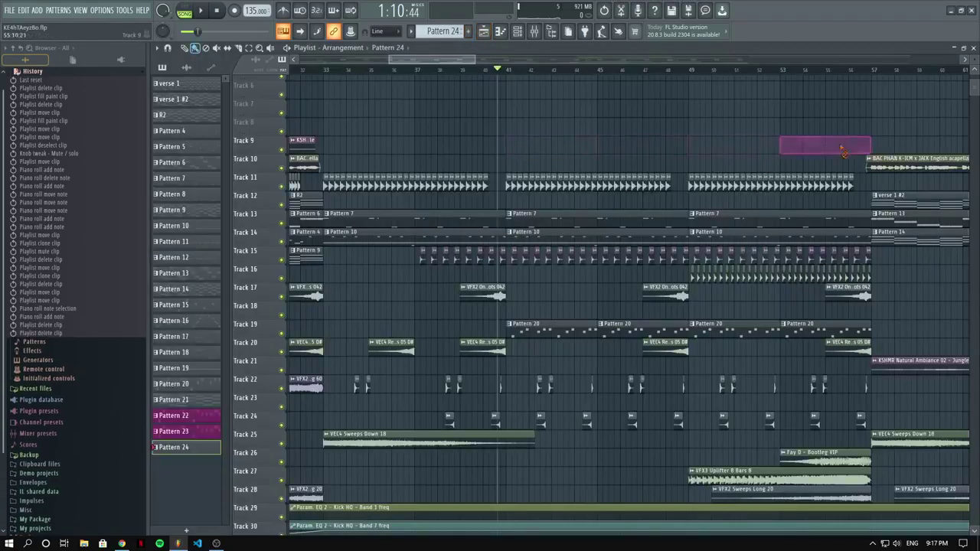
click(505, 144)
key(space)
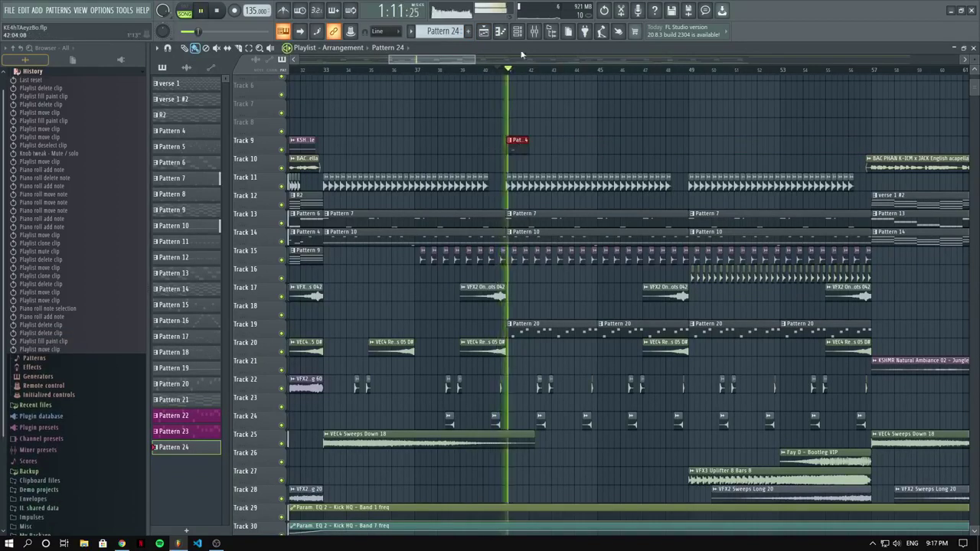
Open Pattern 24 in the piano roll and move its note up one octave to F5.
click(500, 31)
scroll(221, 328, up, 3)
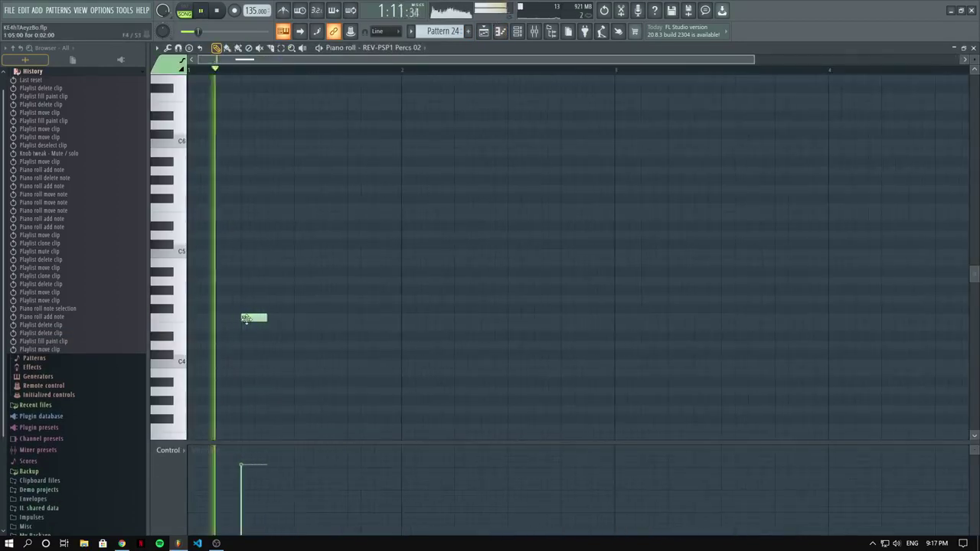
key(space)
drag(246, 319, 240, 205)
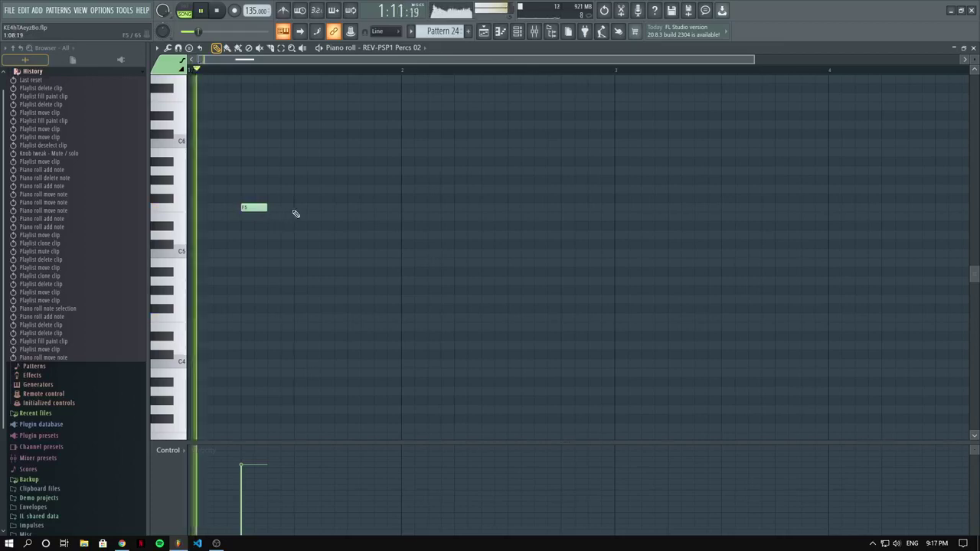
Add F5 notes at steps 9, 11 and 15 of Pattern 24 during playback, then play the song from the playlist.
click(297, 209)
click(325, 208)
right_click(337, 209)
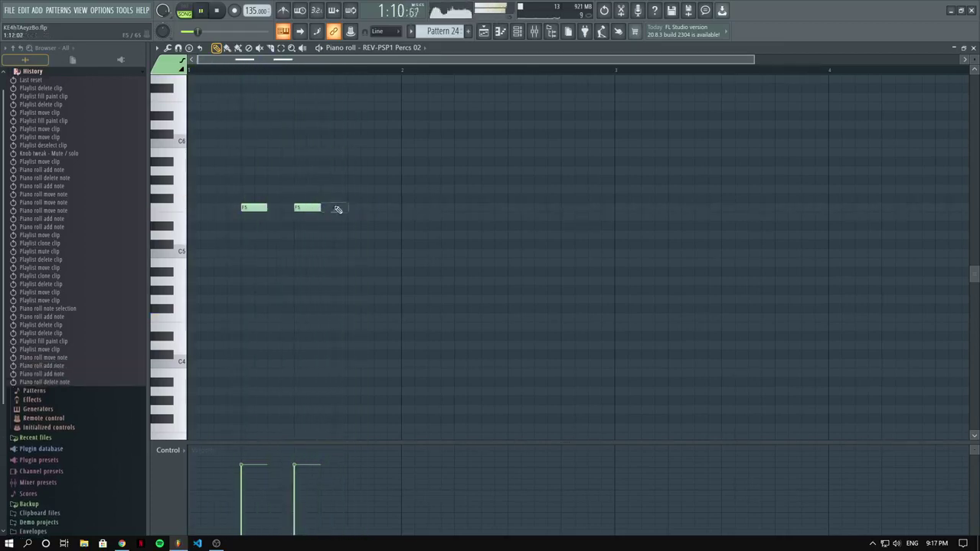
click(350, 208)
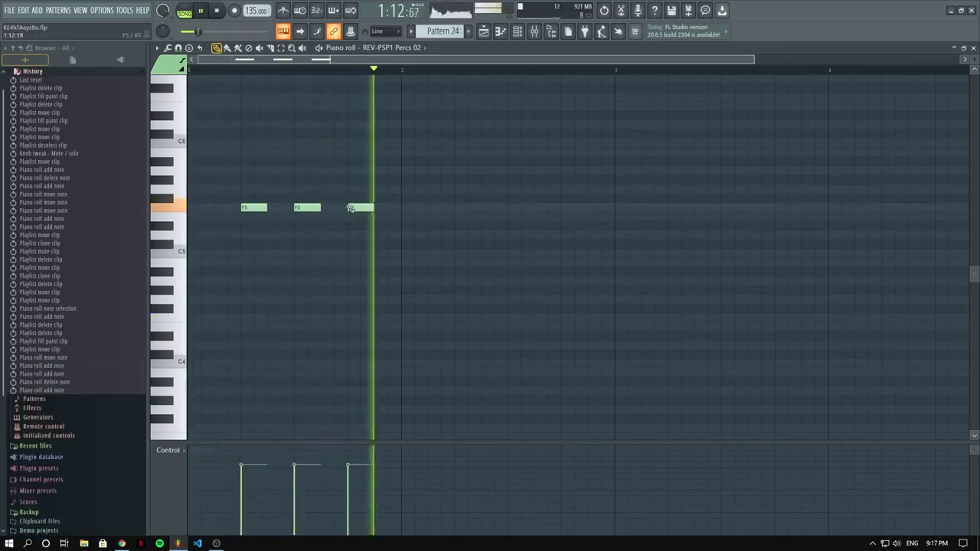
right_click(351, 210)
click(325, 209)
click(350, 209)
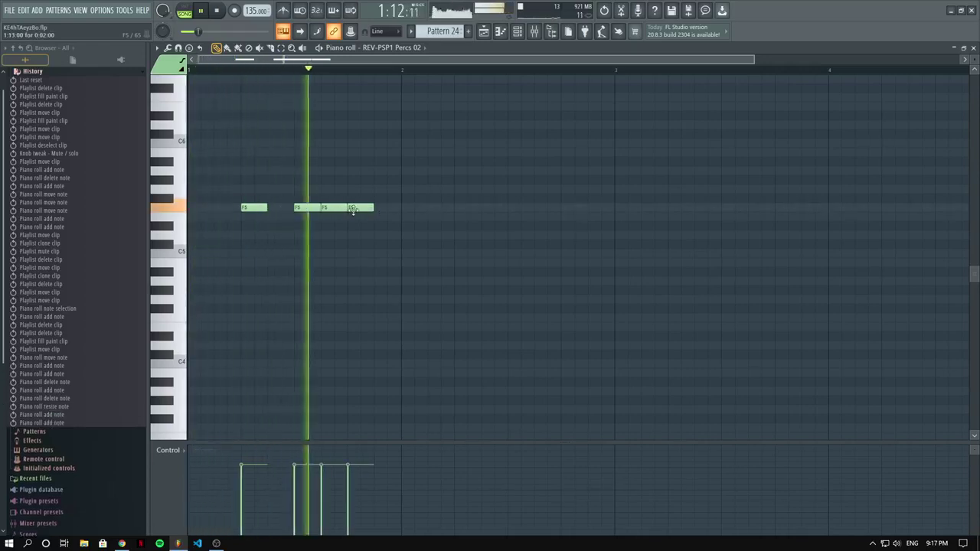
right_click(366, 209)
click(377, 208)
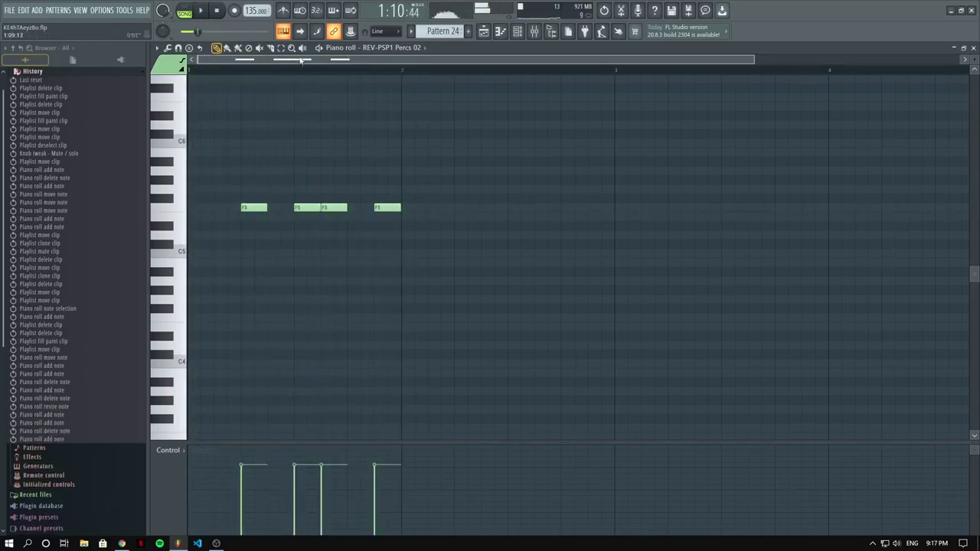
key(F5)
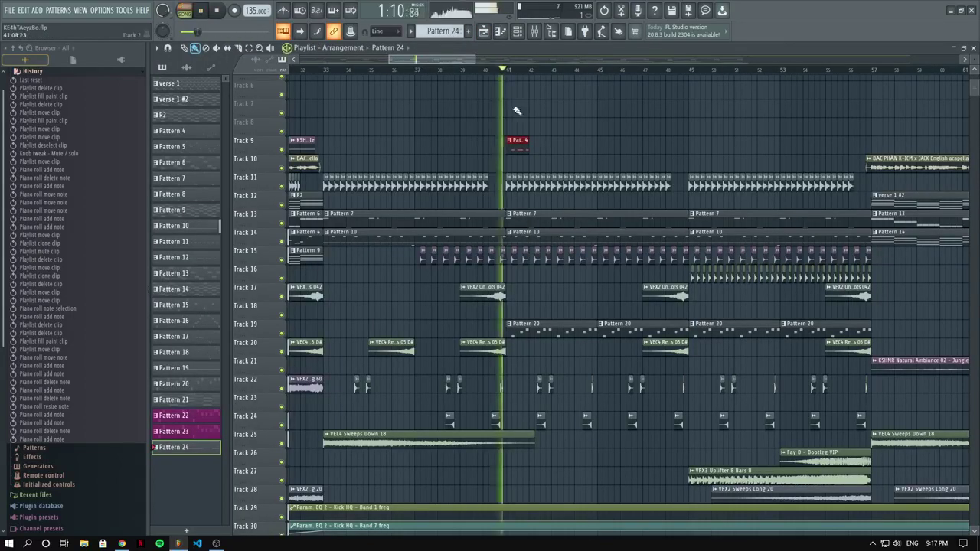
Fill steps 5 to 8 of bar 2 in Pattern 24's piano roll with four one-step F5 notes.
key(F7)
click(460, 207)
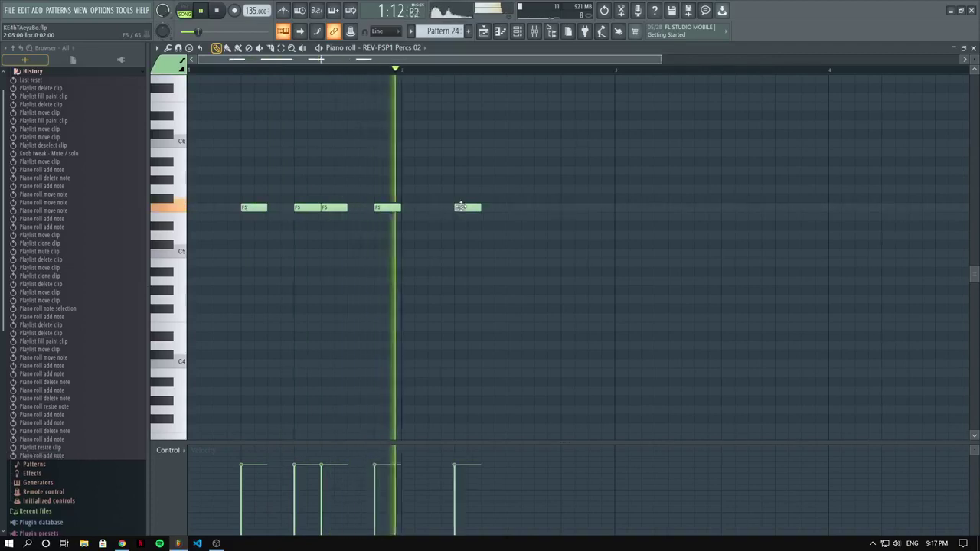
click(501, 207)
ctrl+scroll(475, 208, up, 1)
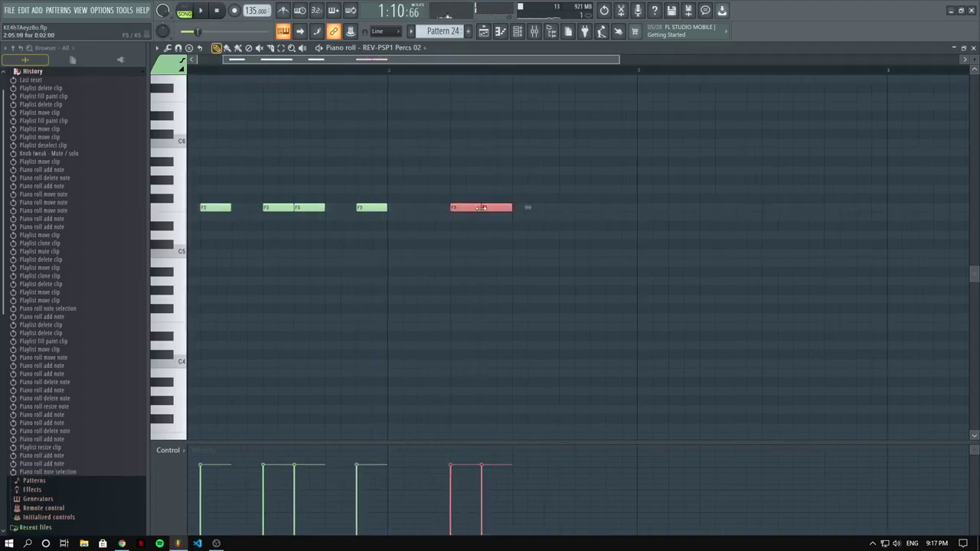
ctrl+scroll(472, 208, down, 2)
click(395, 258)
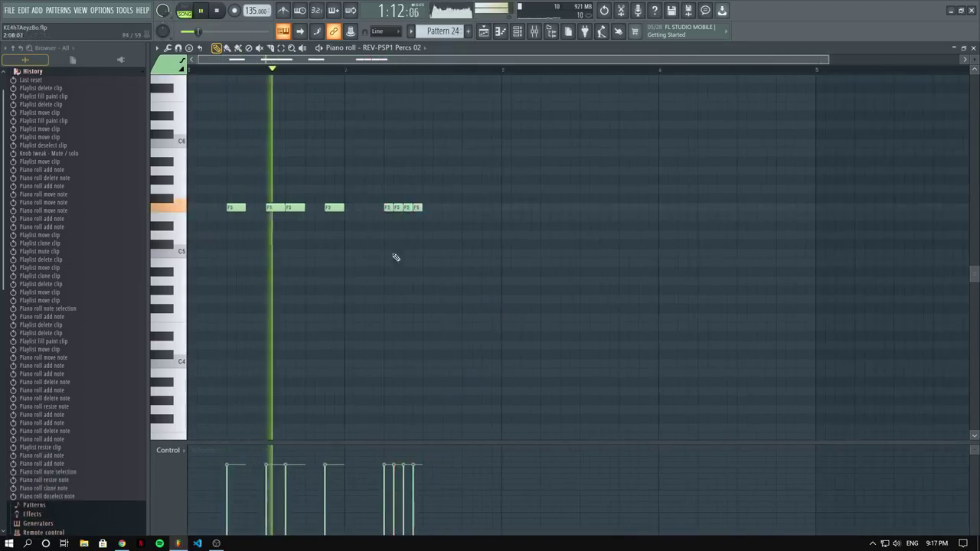
Add two-step F5 notes at steps 9, 11 and 15 of bar 2 while the song plays.
click(20, 58)
ctrl+scroll(372, 176, up, 2)
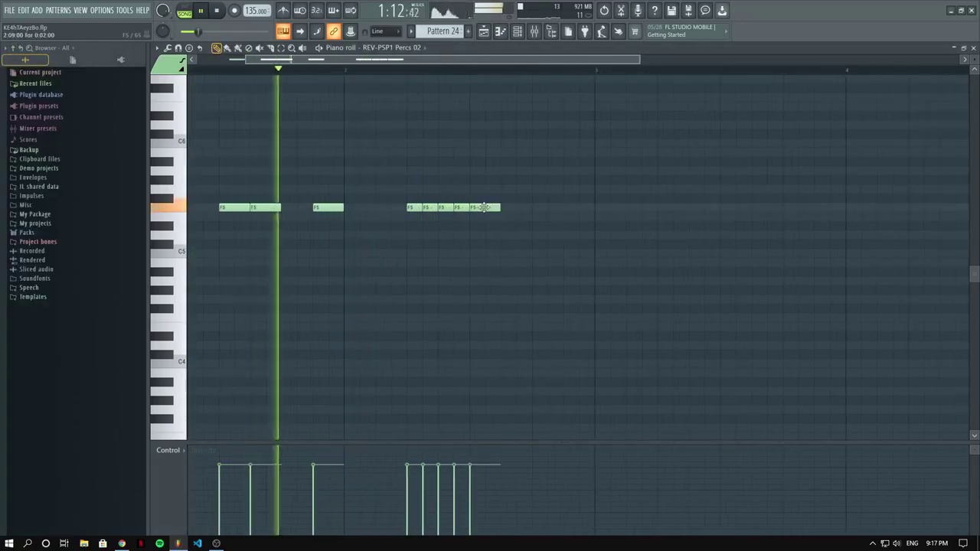
ctrl+scroll(459, 208, down, 2)
click(515, 208)
click(542, 209)
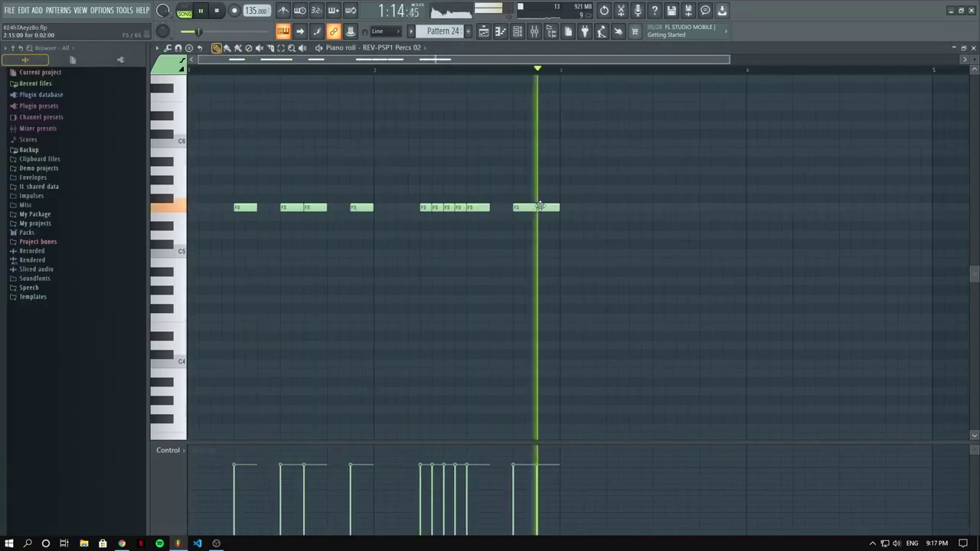
key(space)
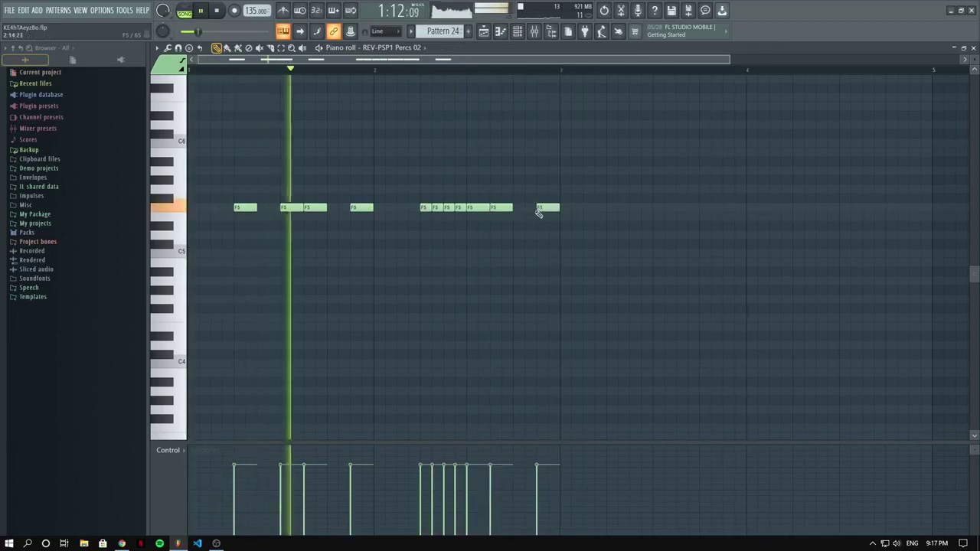
ctrl+scroll(541, 211, down, 2)
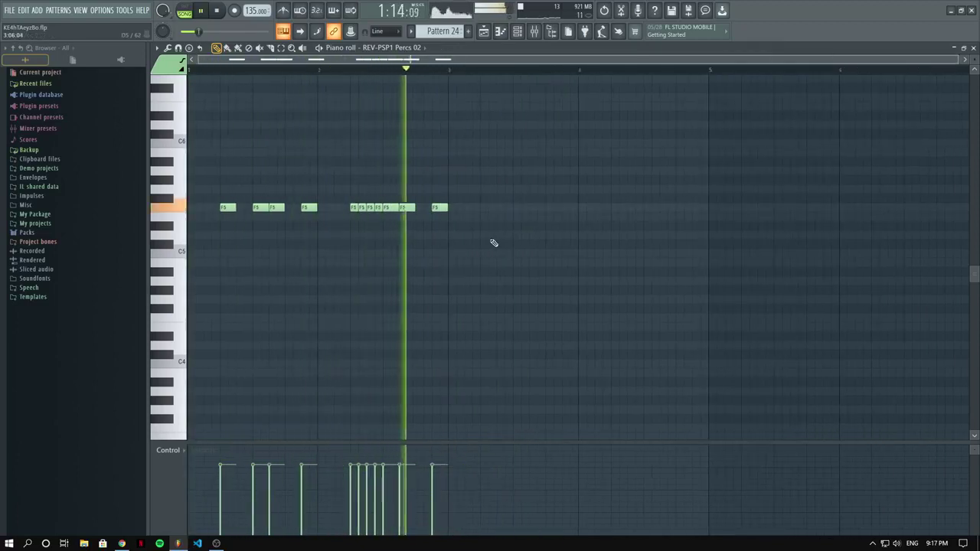
Duplicate the two-bar F5 rhythm into bars 3 and 4 and play the song.
key(space)
ctrl+drag(594, 257, 488, 207)
key(space)
click(450, 236)
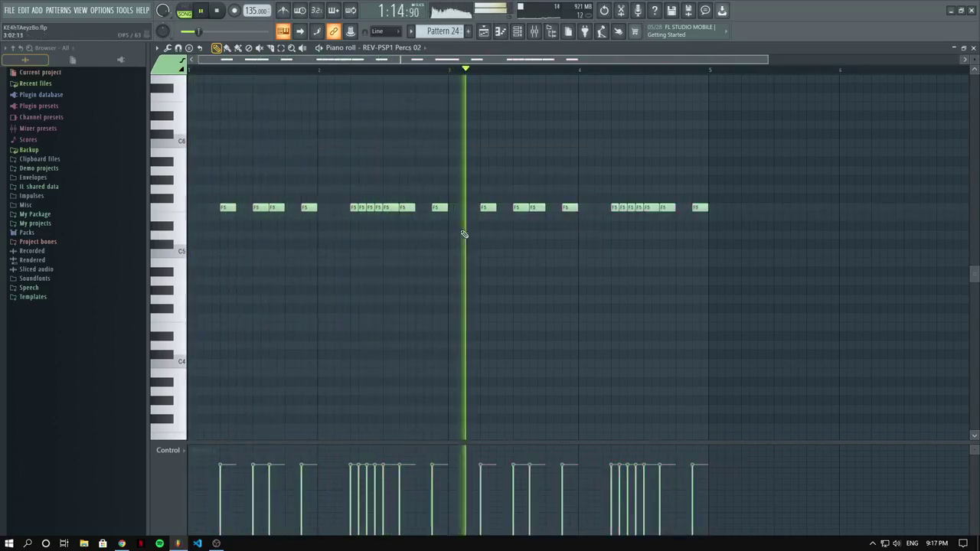
Replace the bar 4 notes at steps 5 to 9 with one F5 note at step 5, and repeat Pattern 24 at bar 45 on Track 9.
right_click(631, 209)
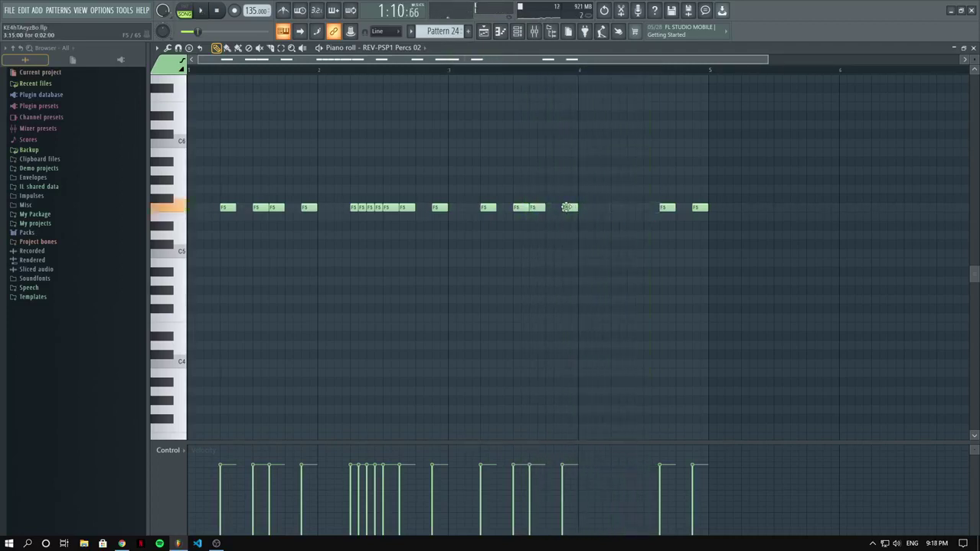
click(614, 208)
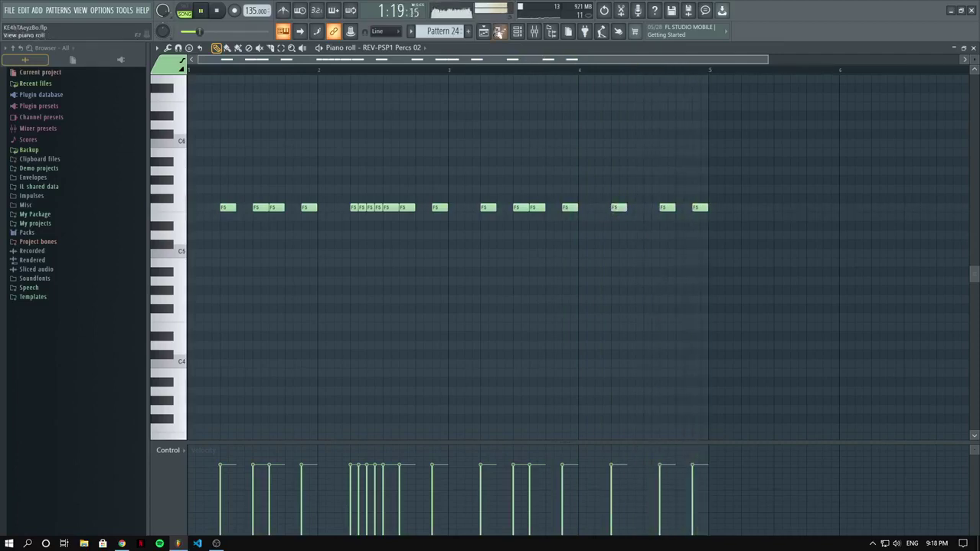
click(483, 30)
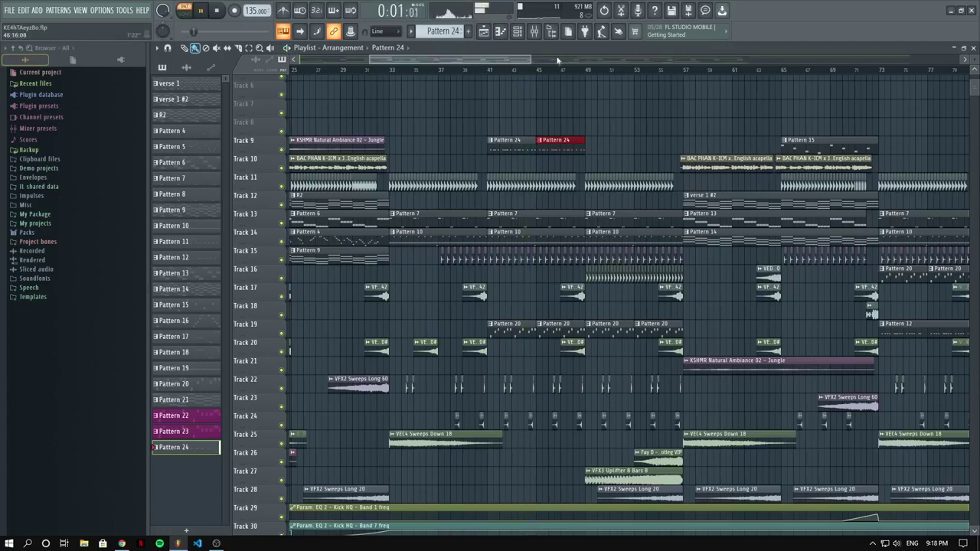
Open Pro-Q 3 on the mpess9_synthshot_386_e mixer insert and load its Clean preset.
click(536, 34)
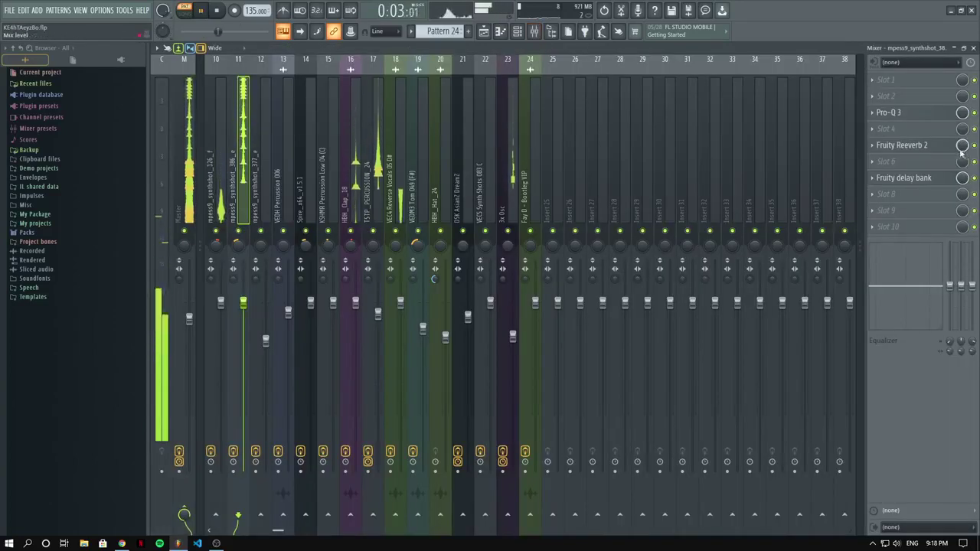
click(922, 116)
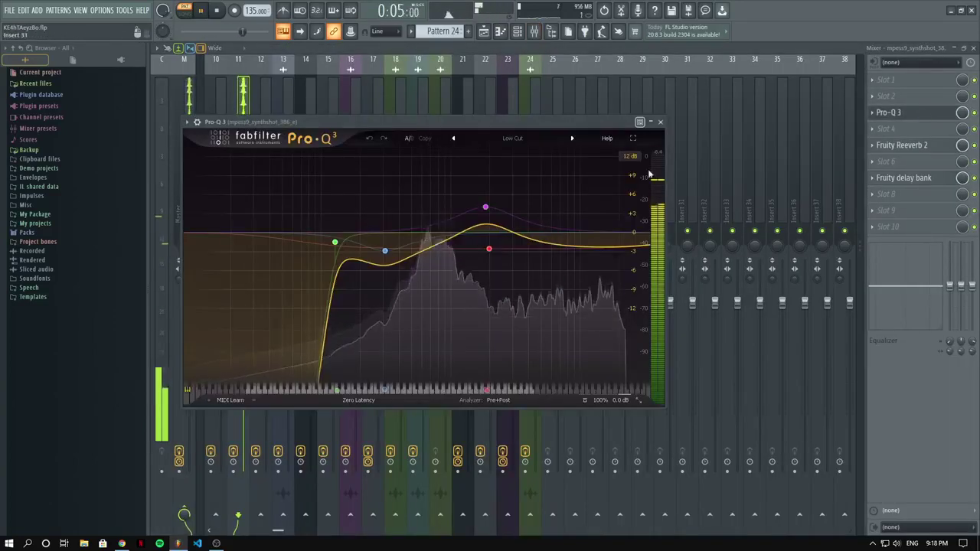
click(555, 141)
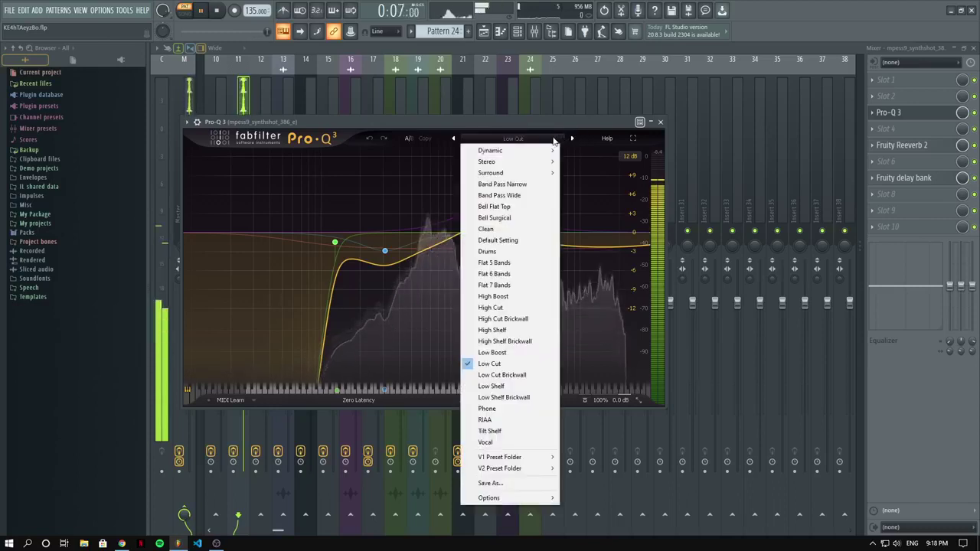
click(498, 224)
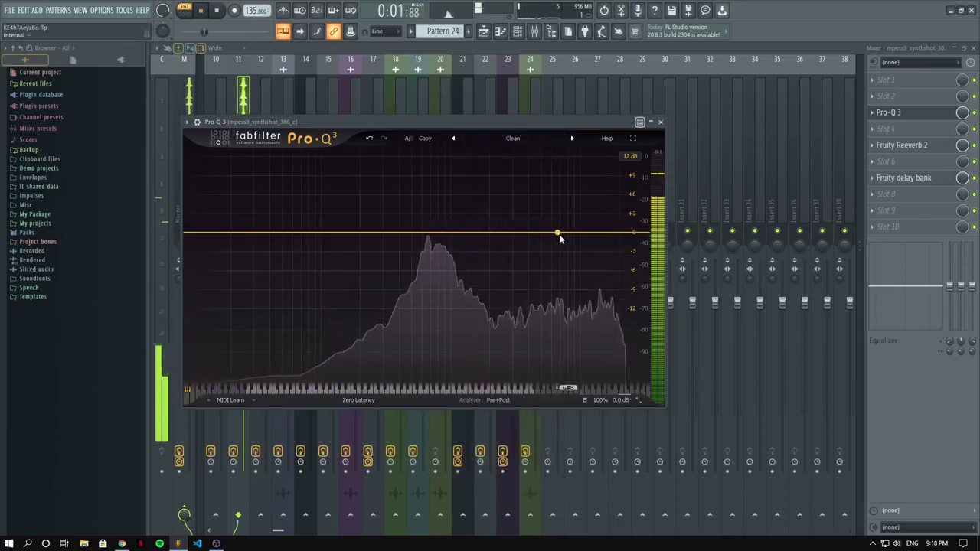
Add a high shelf band in Pro-Q 3 at about 11566 Hz with -3.95 dB gain and Q 3.262, then stop playback.
mouse_move(583, 234)
mouse_down()
mouse_move(585, 279)
mouse_move(588, 246)
mouse_up()
scroll(586, 261, up, 10)
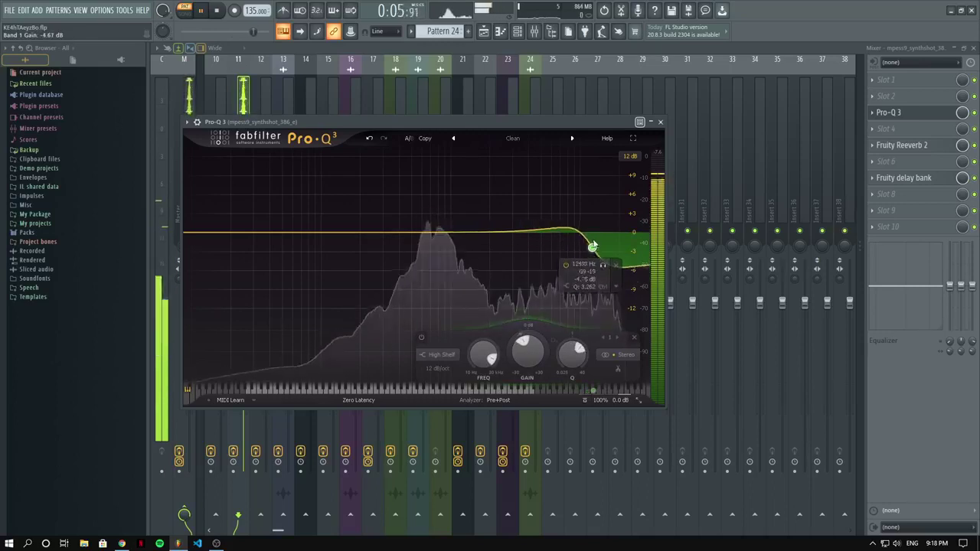
click(601, 263)
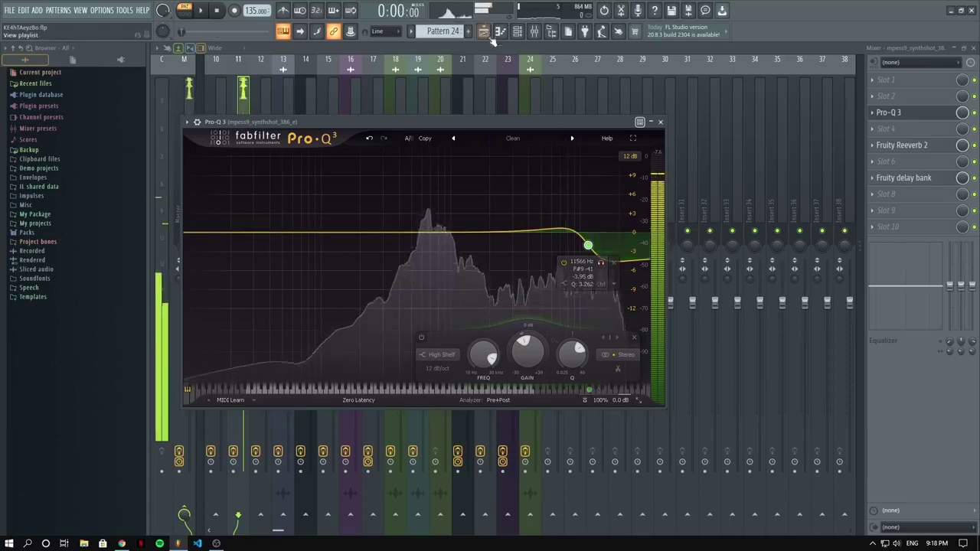
key(space)
click(484, 30)
Reopen the insert's Pro-Q 3, add a bell cut of about -2.34 dB near 3275 Hz and audition that band soloed.
click(534, 30)
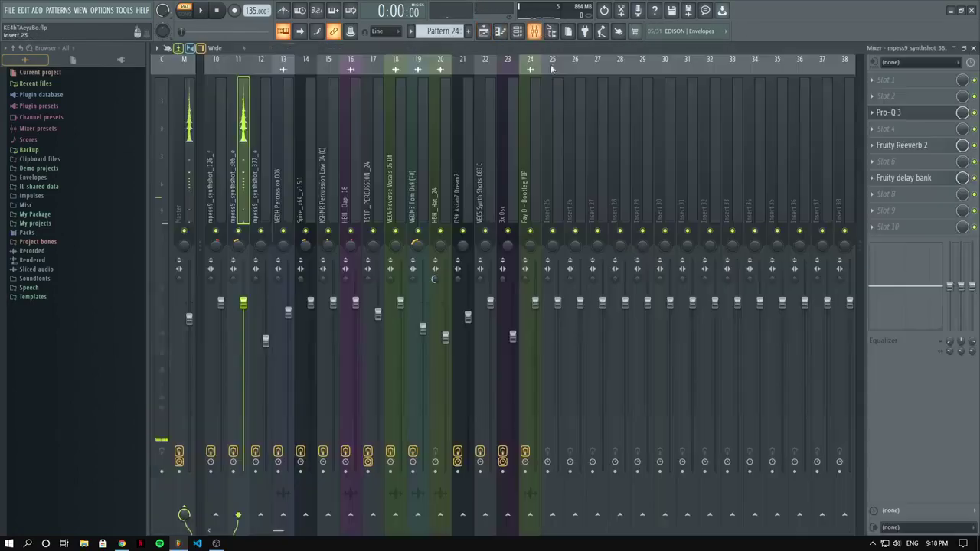
click(929, 112)
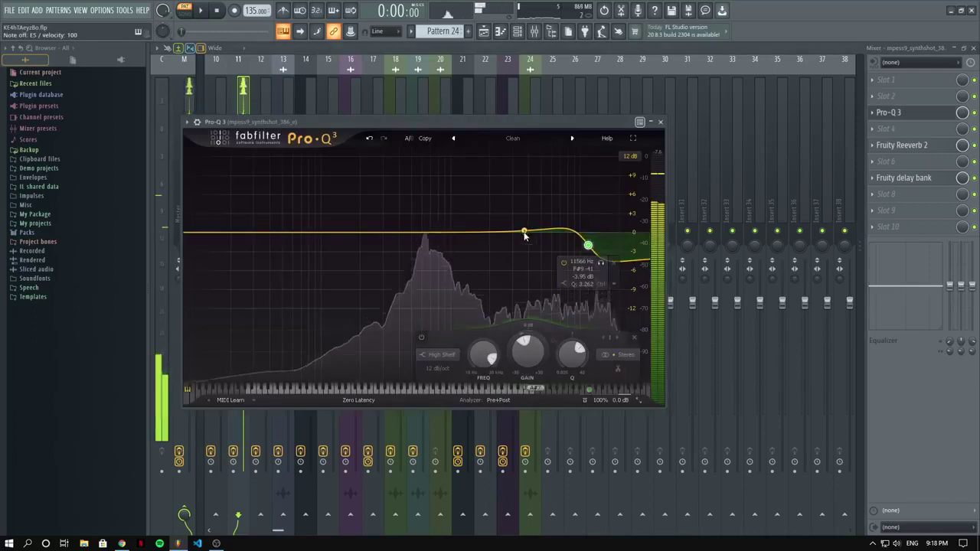
drag(524, 232, 520, 248)
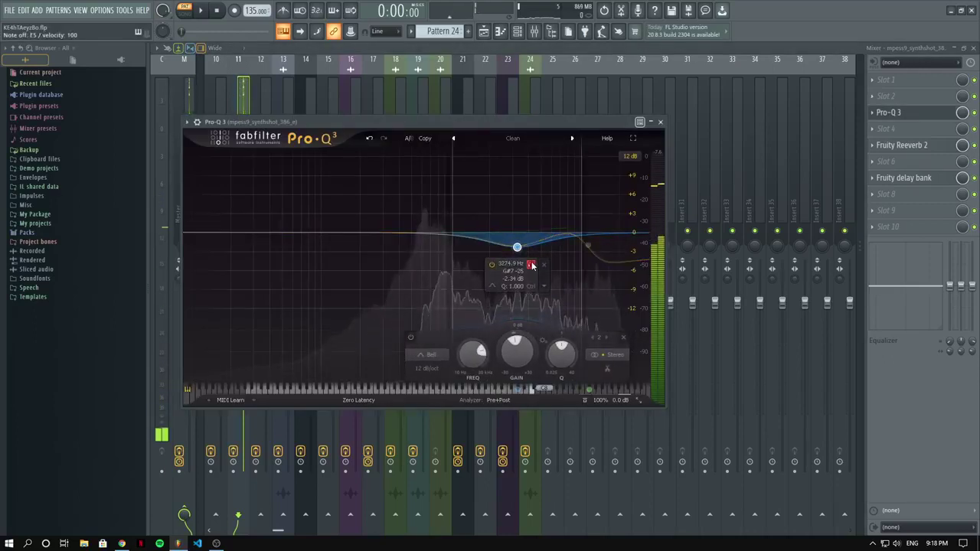
drag(532, 266, 557, 267)
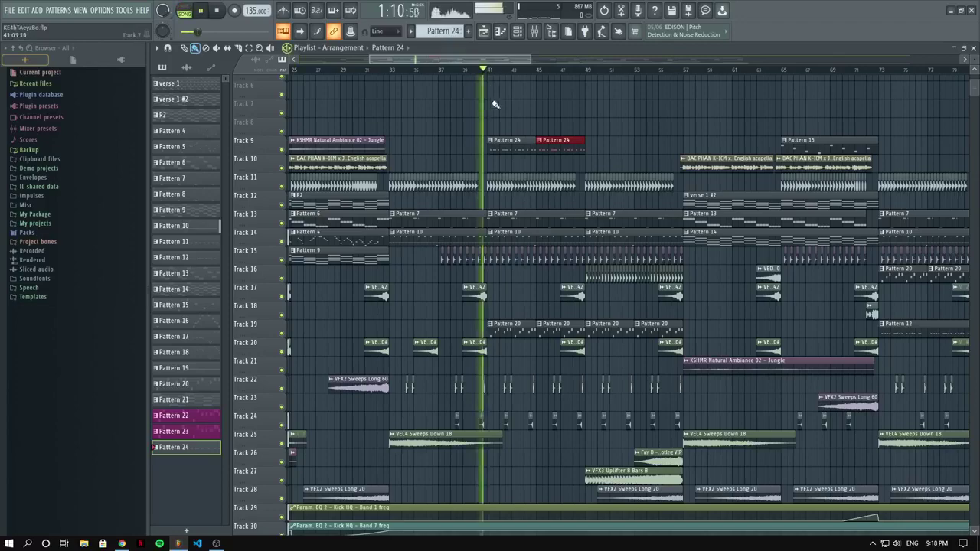
Listen to the song around the Pattern 24 clips, check the mixer levels and delete the clip at bar 45 on Track 9.
scroll(494, 105, up, 3)
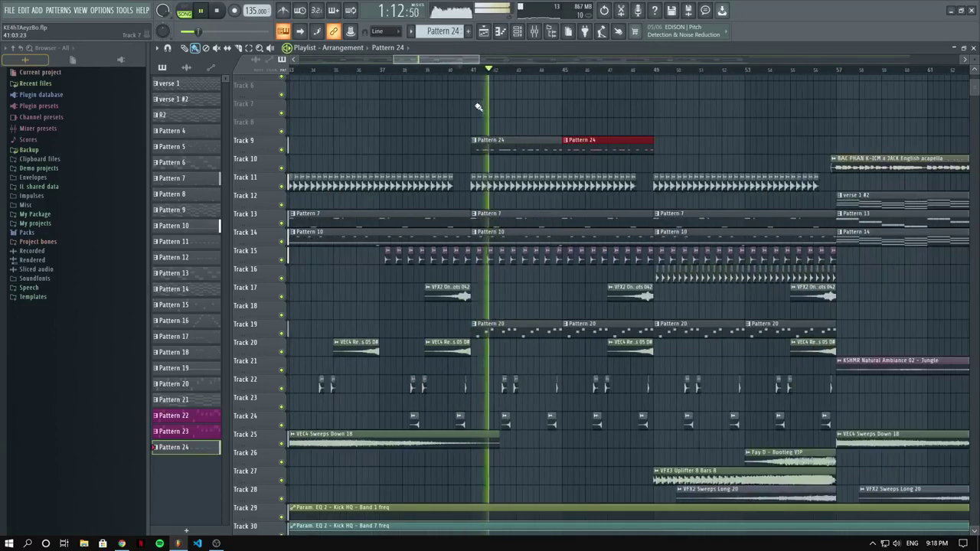
scroll(504, 115, down, 2)
click(533, 32)
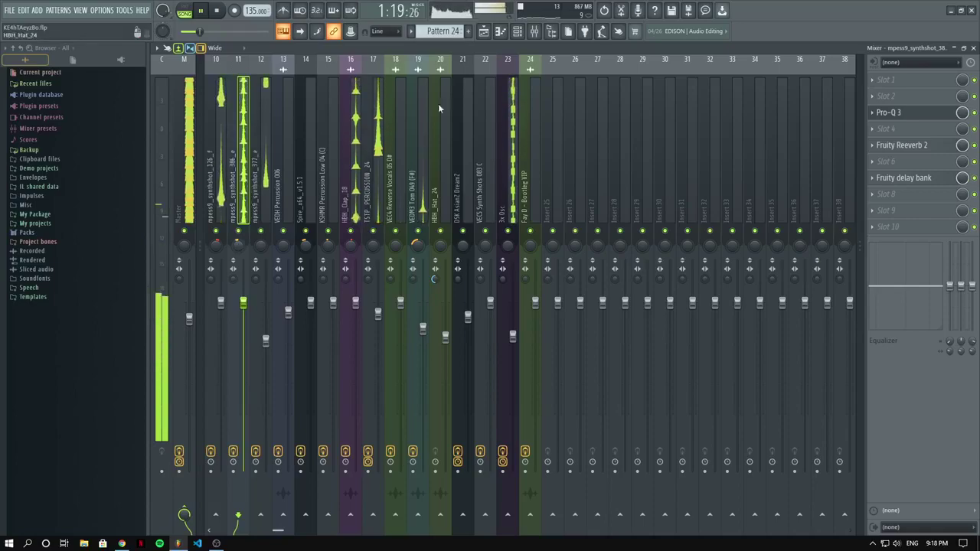
key(F5)
scroll(569, 143, up, 3)
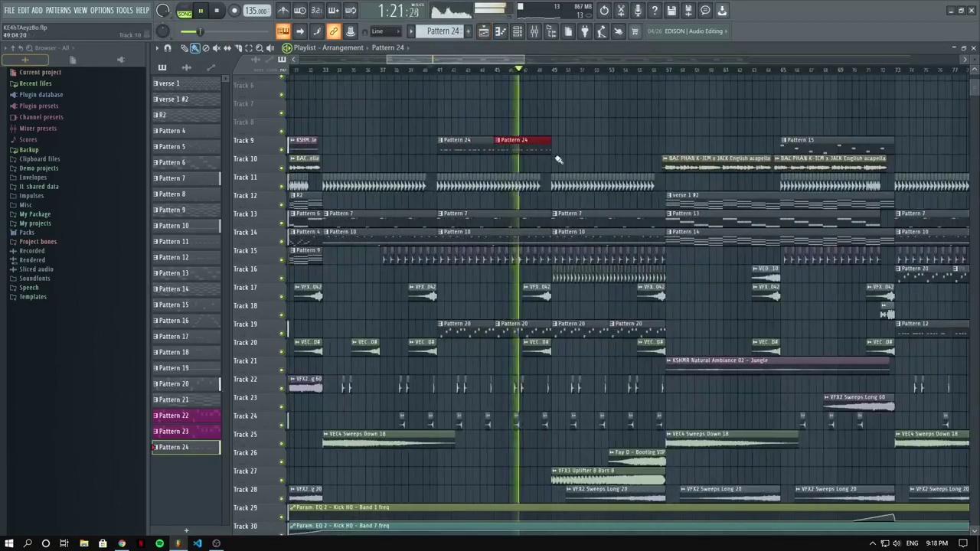
scroll(559, 160, up, 2)
key(space)
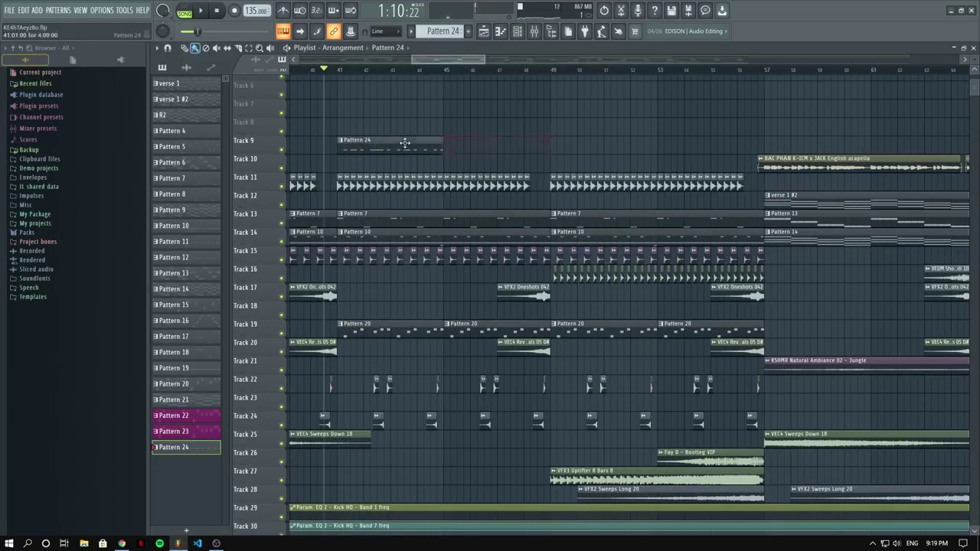
Thin the fast run in bar 2 of Pattern 24 to a single two-step F5 note at step 5 and play the song.
double_click(404, 143)
key(space)
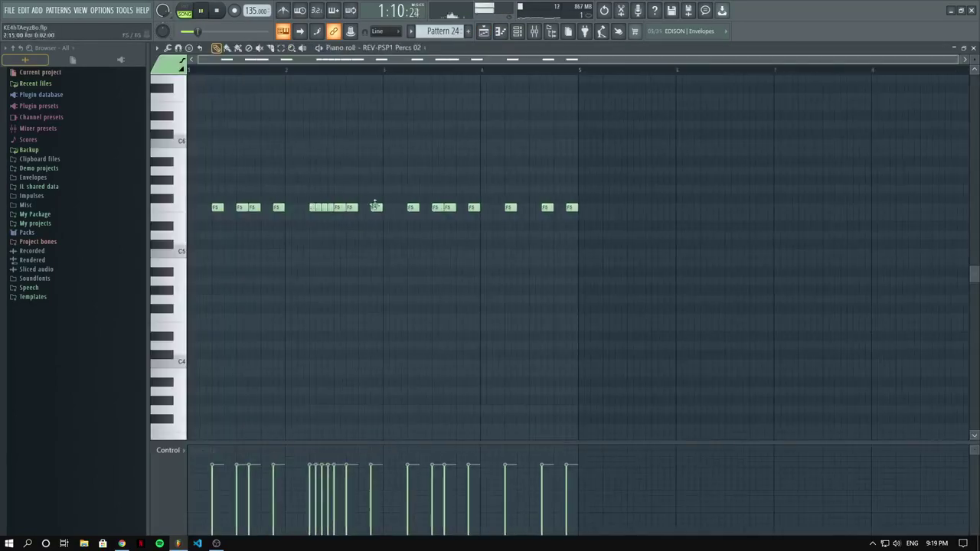
scroll(320, 196, up, 2)
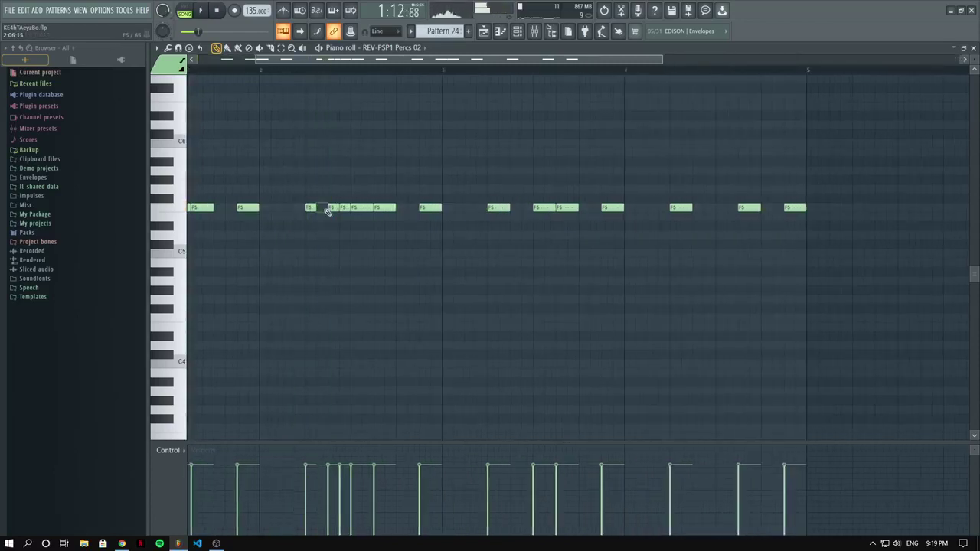
key(space)
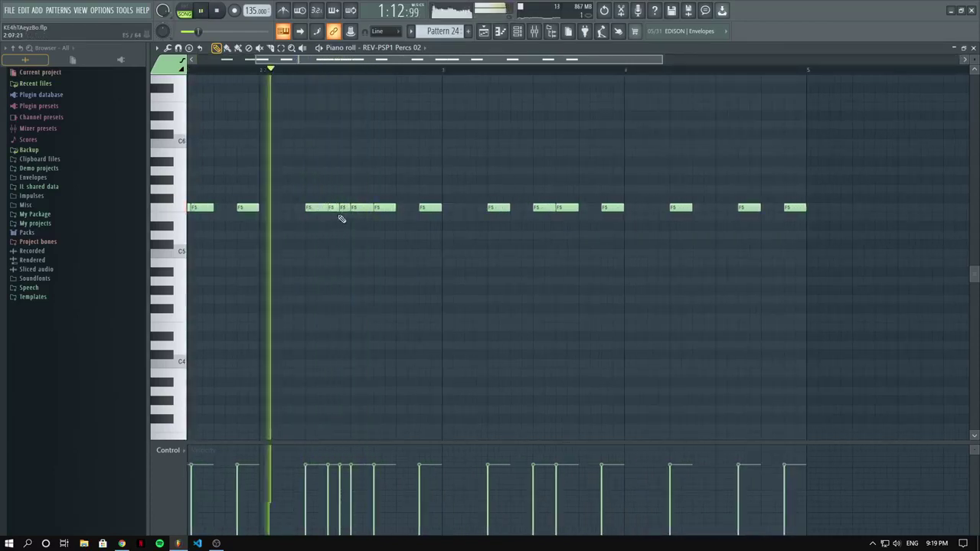
right_click(327, 210)
key(space)
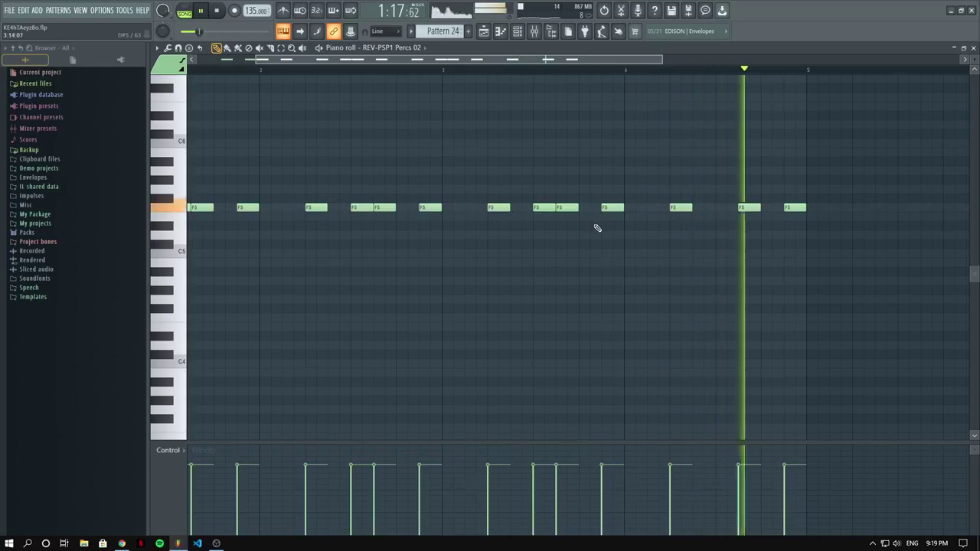
Place Pattern 24 at bar 45 on Track 9, copy both clips to bars 49 and 53, and listen to the section.
click(483, 31)
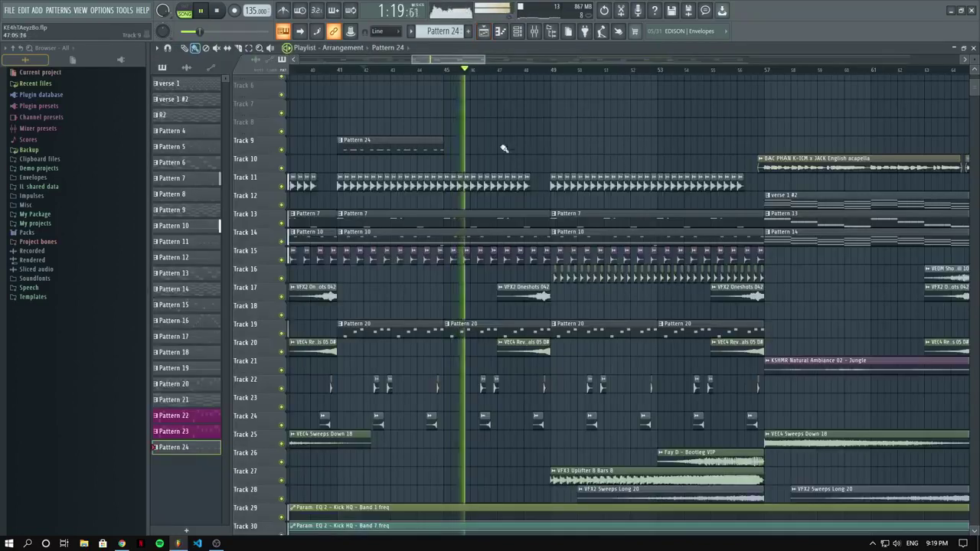
drag(502, 153, 494, 154)
drag(547, 144, 360, 149)
mouse_move(398, 149)
mouse_down()
mouse_move(643, 151)
mouse_move(604, 151)
mouse_up()
scroll(595, 150, down, 4)
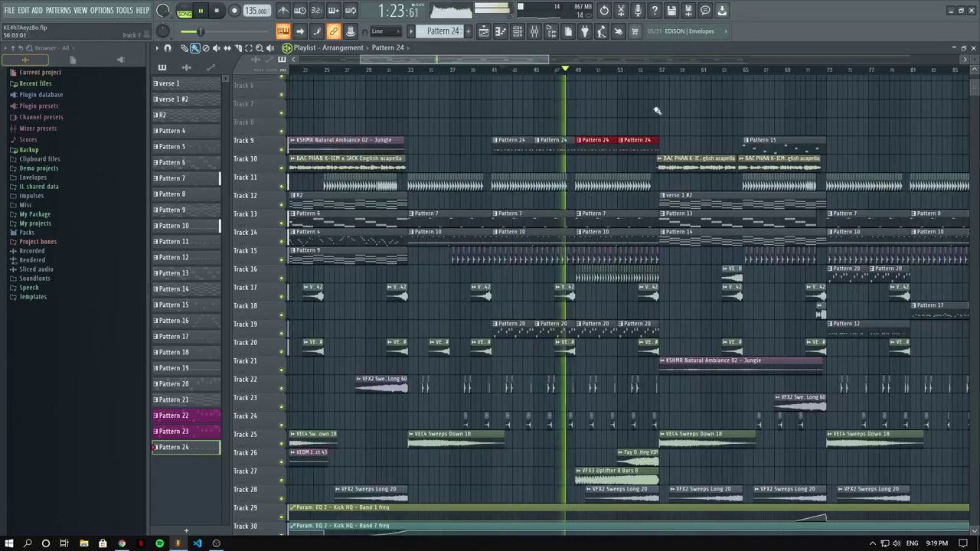
scroll(682, 136, down, 2)
scroll(683, 138, up, 3)
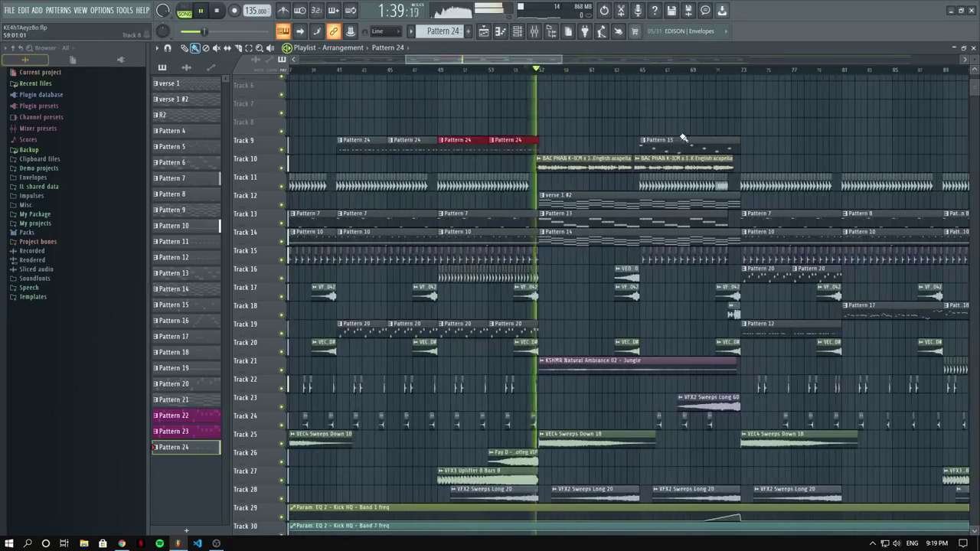
Switch to the Facebook Live Producer page in the browser and give the two latest viewer comments a Love reaction.
click(127, 543)
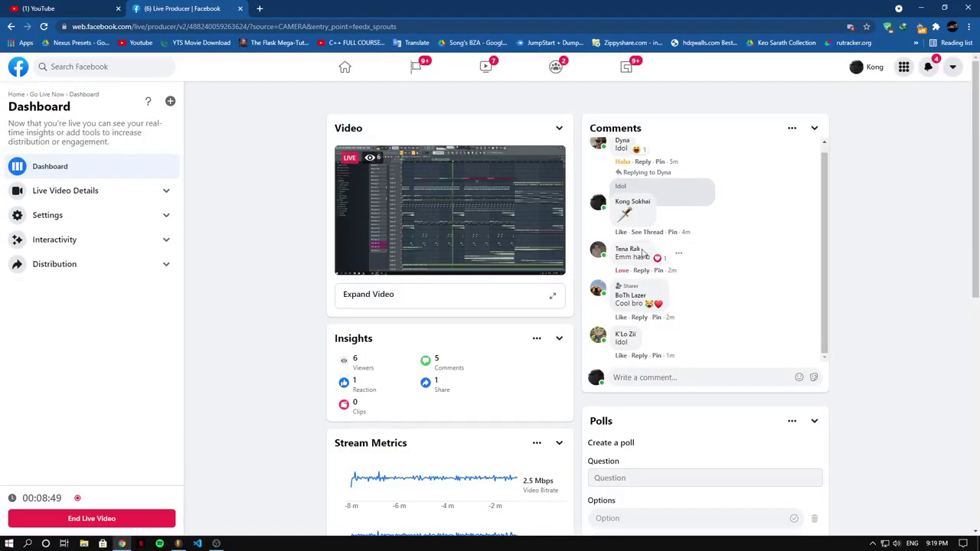
scroll(648, 304, up, 1)
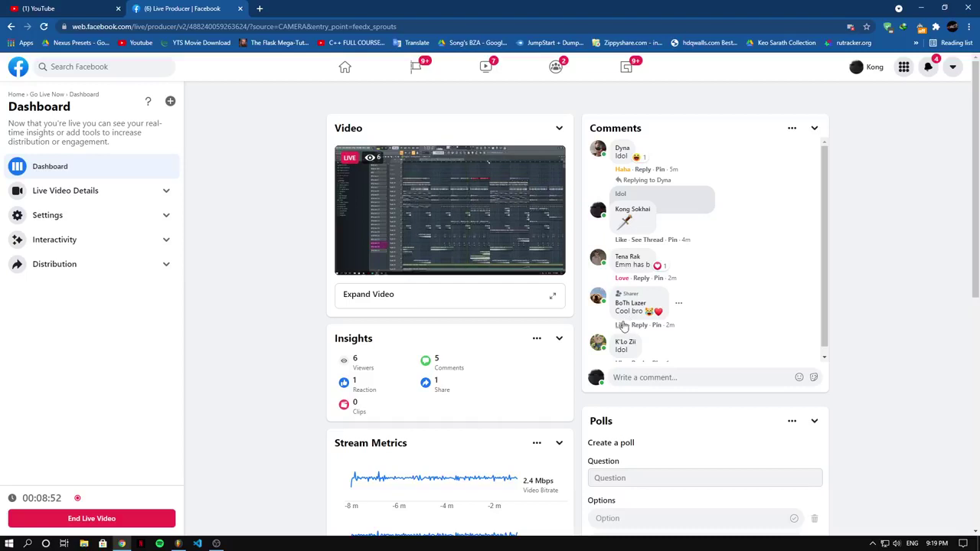
click(640, 307)
scroll(627, 337, down, 1)
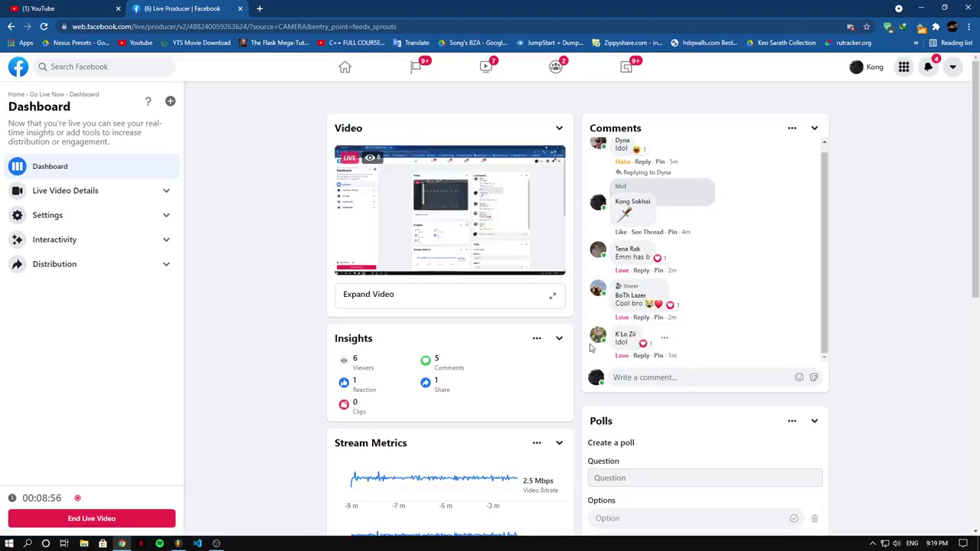
Switch back to FL Studio and save the project while the song plays.
click(178, 544)
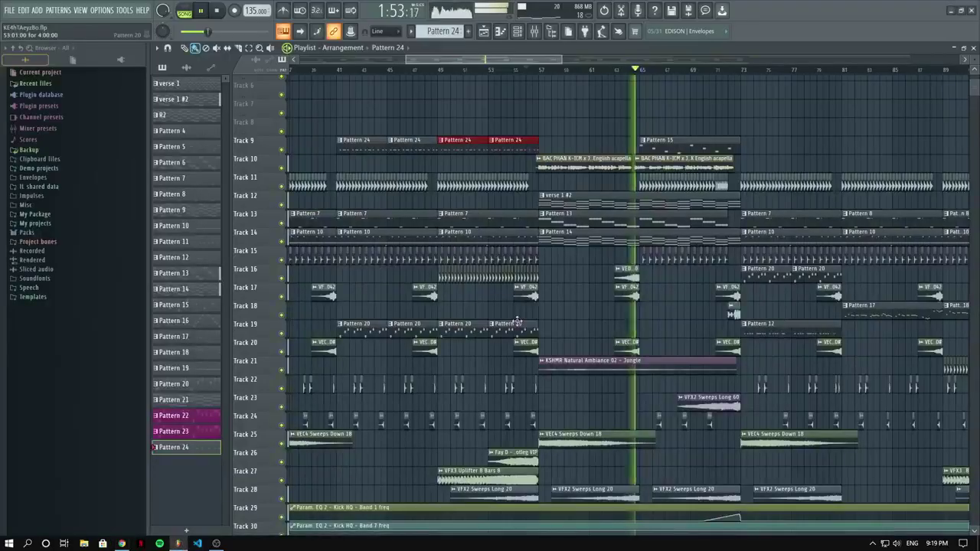
scroll(674, 321, up, 2)
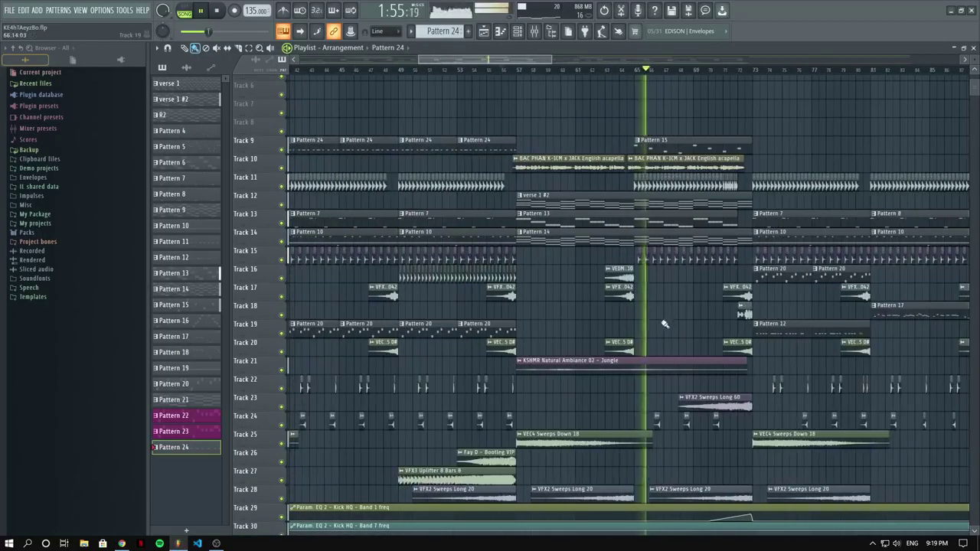
scroll(829, 133, down, 3)
scroll(656, 142, down, 3)
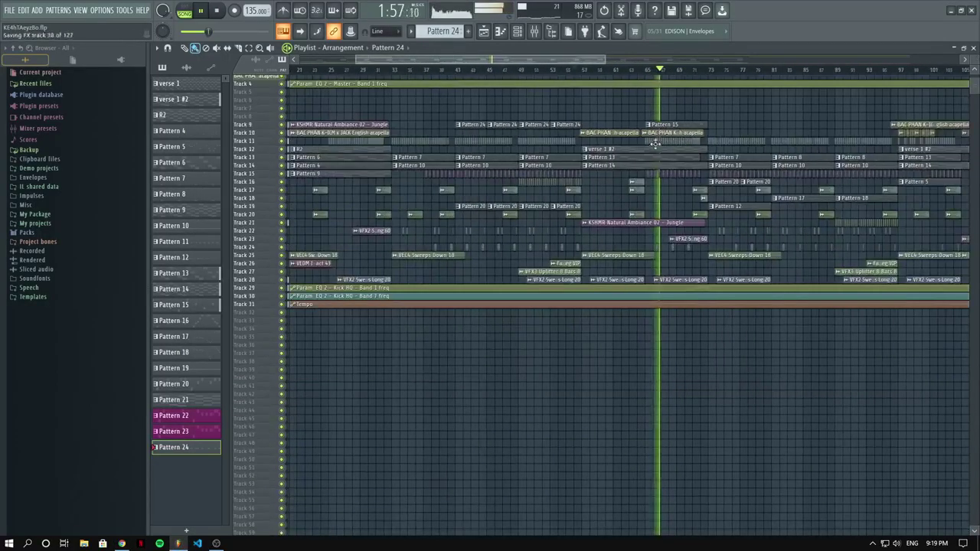
Listen to the song from bar 67 to 73 while looking over the surrounding clips in the Playlist.
scroll(727, 130, up, 2)
drag(563, 61, 595, 62)
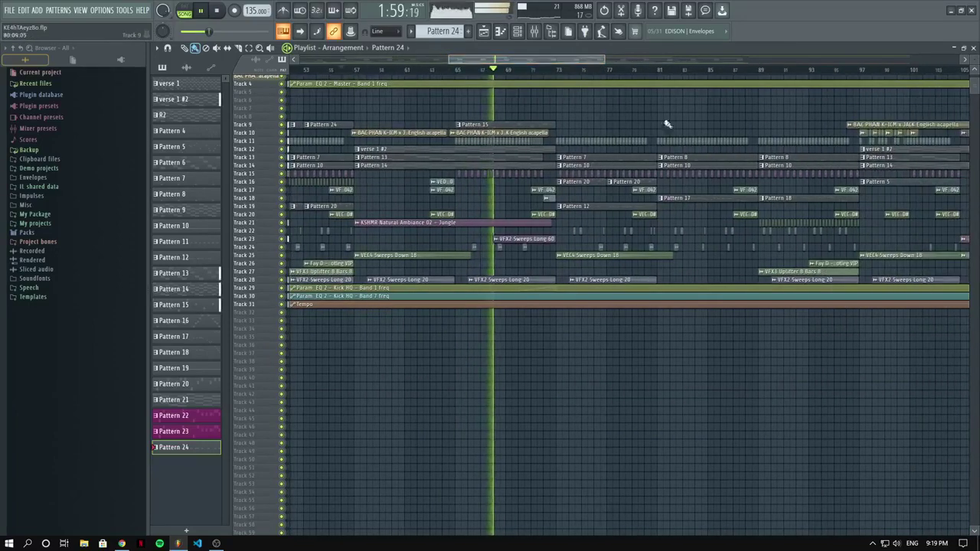
drag(974, 71, 975, 96)
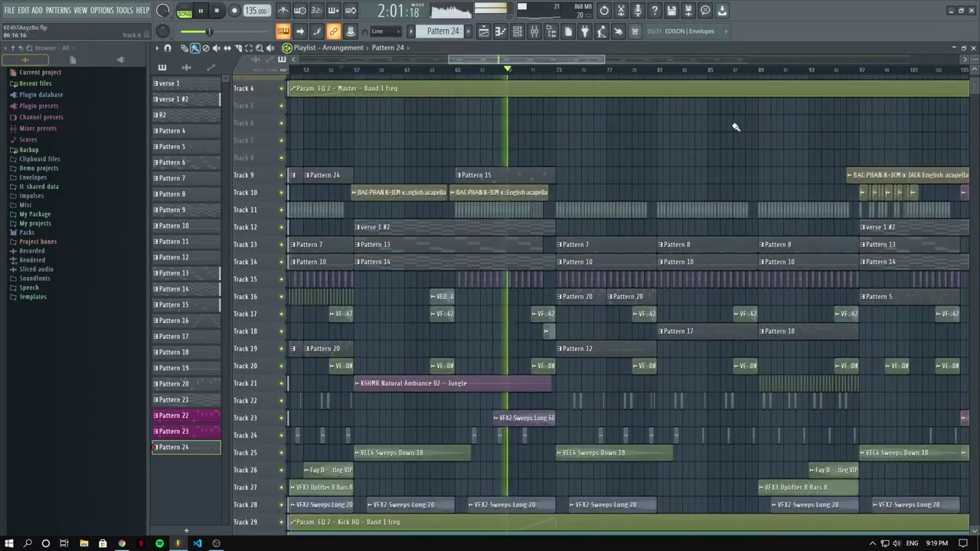
scroll(725, 123, down, 1)
scroll(549, 96, down, 2)
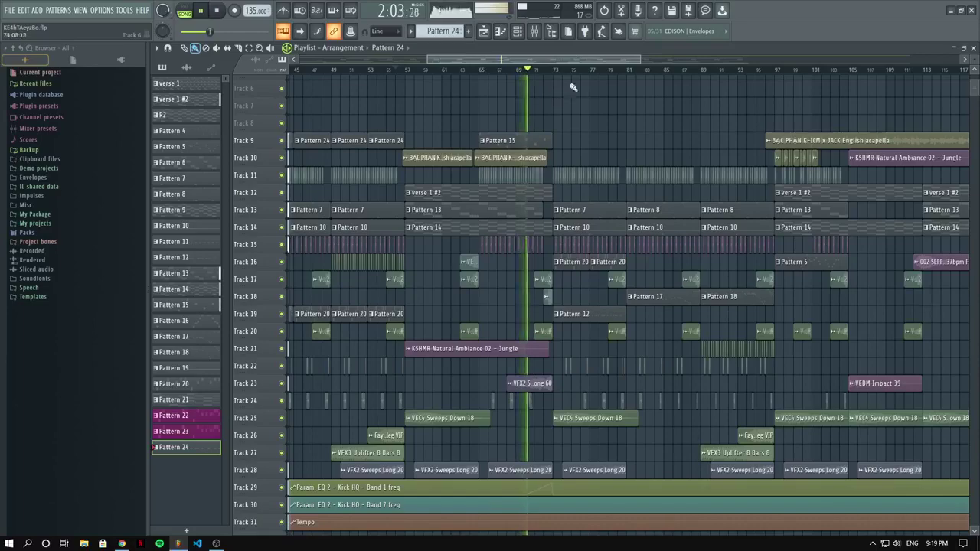
scroll(549, 140, up, 1)
scroll(577, 101, down, 2)
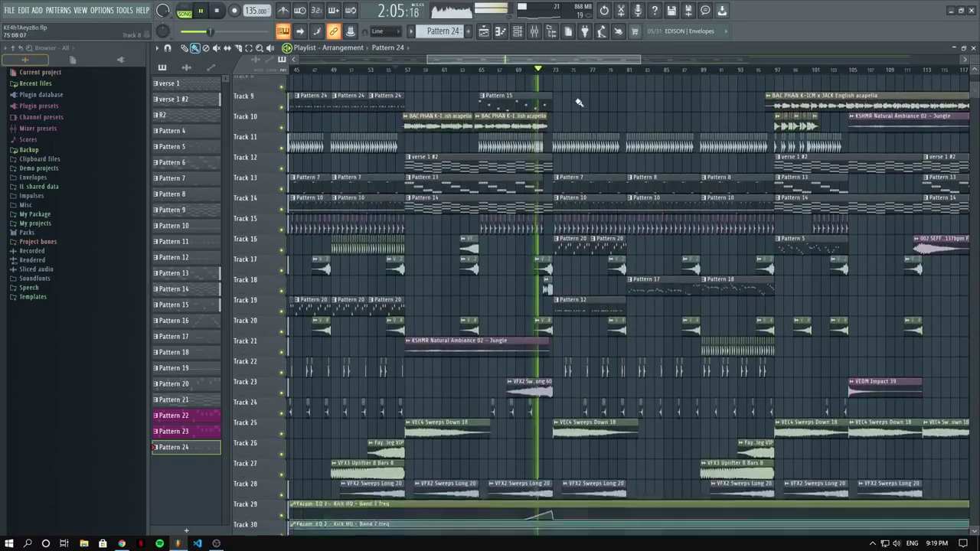
scroll(577, 100, up, 3)
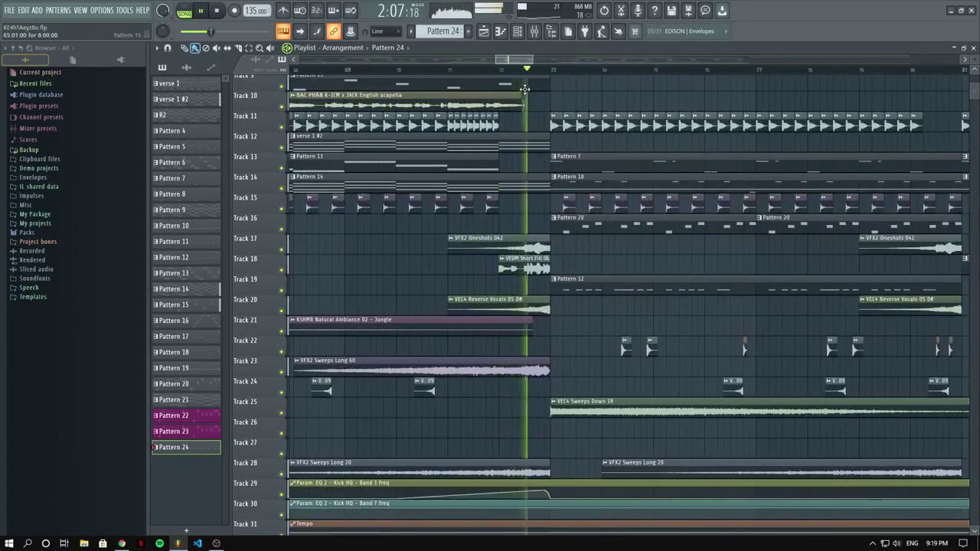
Delete the two Pattern 20 clips at bars 73 and 77 on Track 16 and save the project.
scroll(565, 201, down, 2)
scroll(565, 200, up, 2)
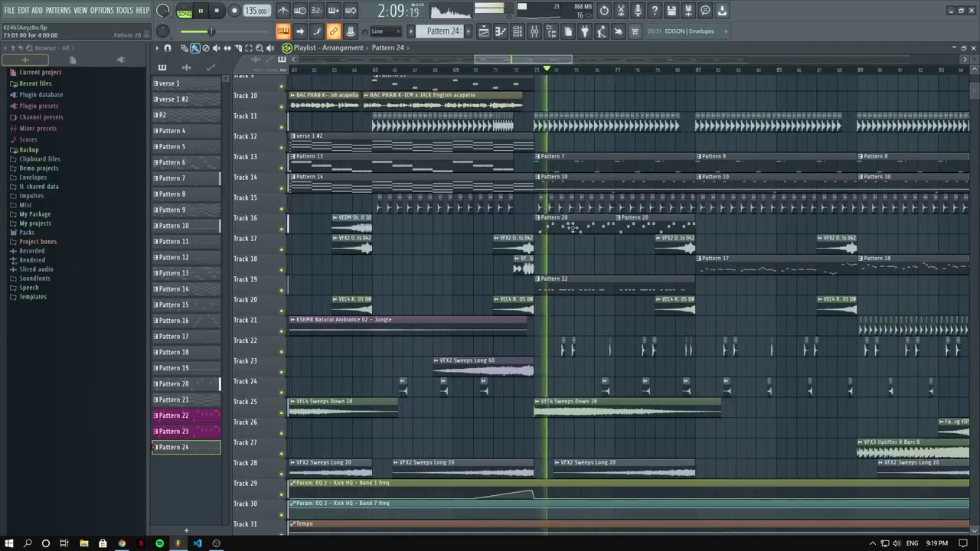
scroll(634, 224, down, 1)
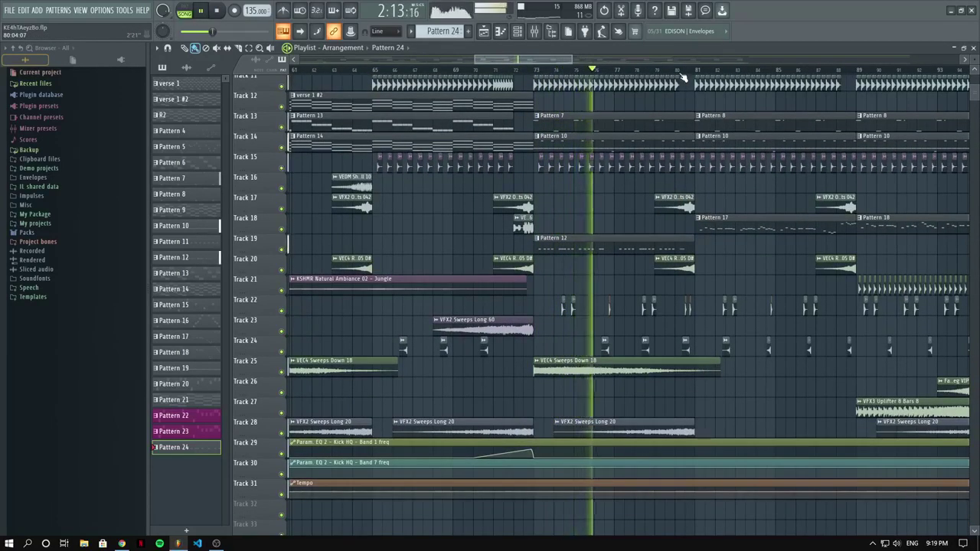
scroll(683, 76, up, 3)
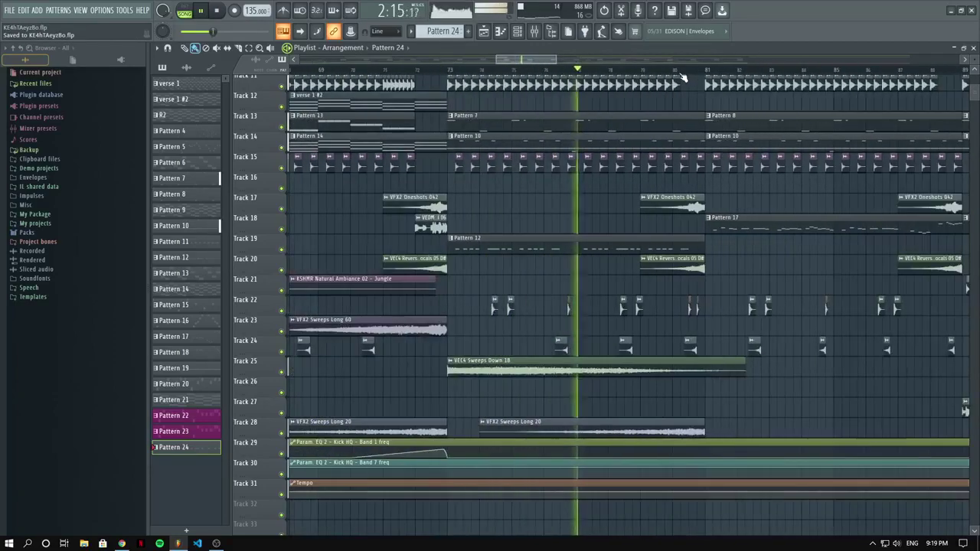
Open the Pattern 17 clip on Track 18 in the piano roll and delete the G#5 note at step 7 of bar 3.
scroll(680, 74, up, 4)
scroll(691, 114, down, 5)
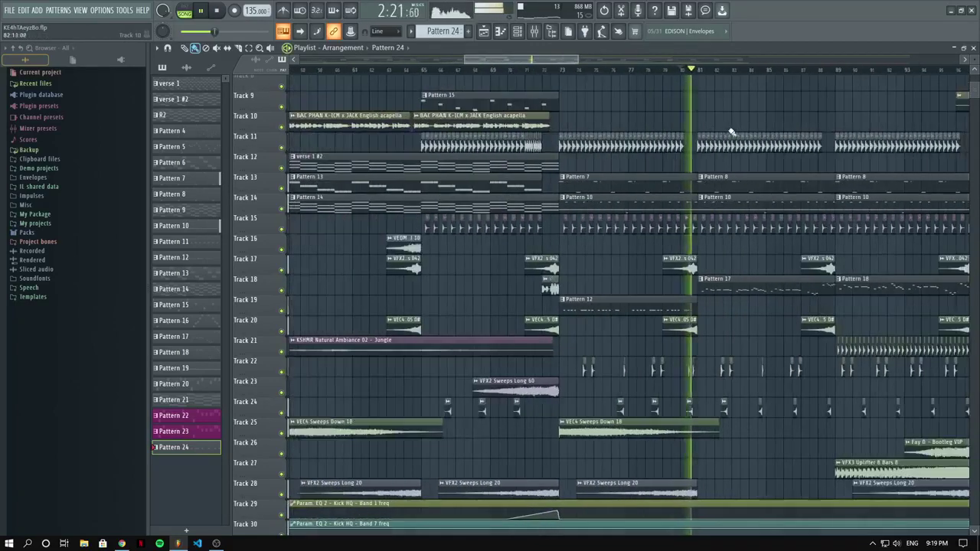
scroll(728, 131, up, 4)
scroll(728, 131, down, 4)
double_click(731, 289)
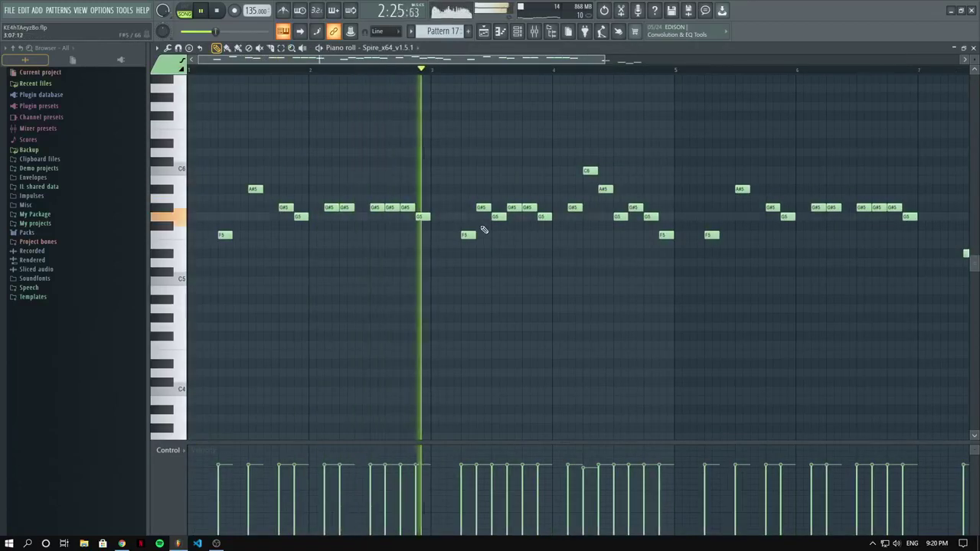
key(space)
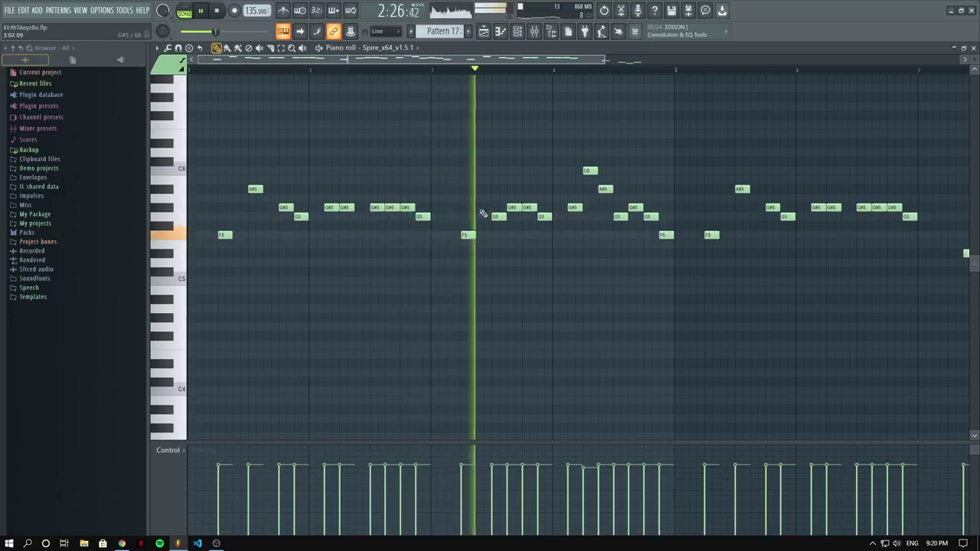
Raise the note at step 13 of bar 3 in Pattern 17 to A#5 and the one at step 15 to G#5.
key(space)
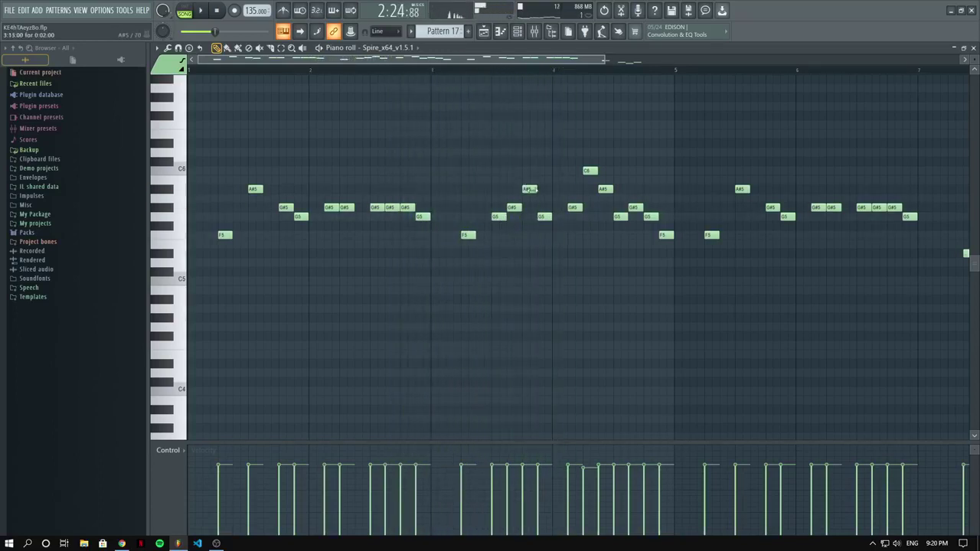
key(space)
drag(544, 216, 542, 207)
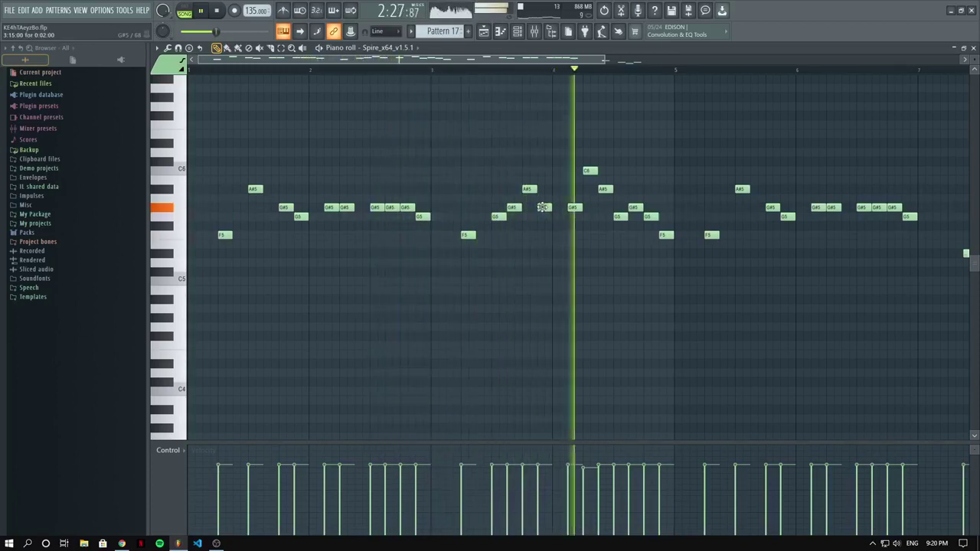
Rework bar 3 of Pattern 17 with G#5 at step 9, no note at step 11 and A#5 at step 13, checking by playback.
key(space)
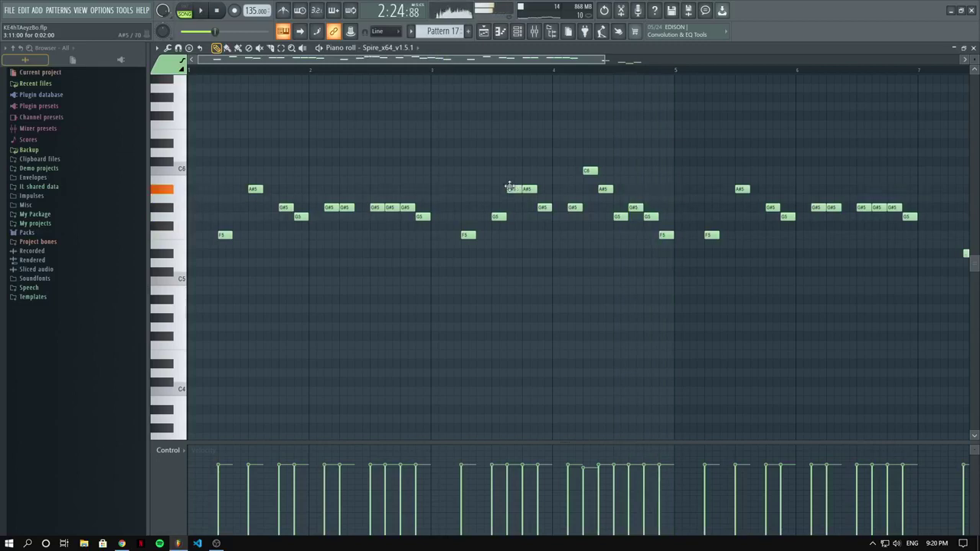
key(space)
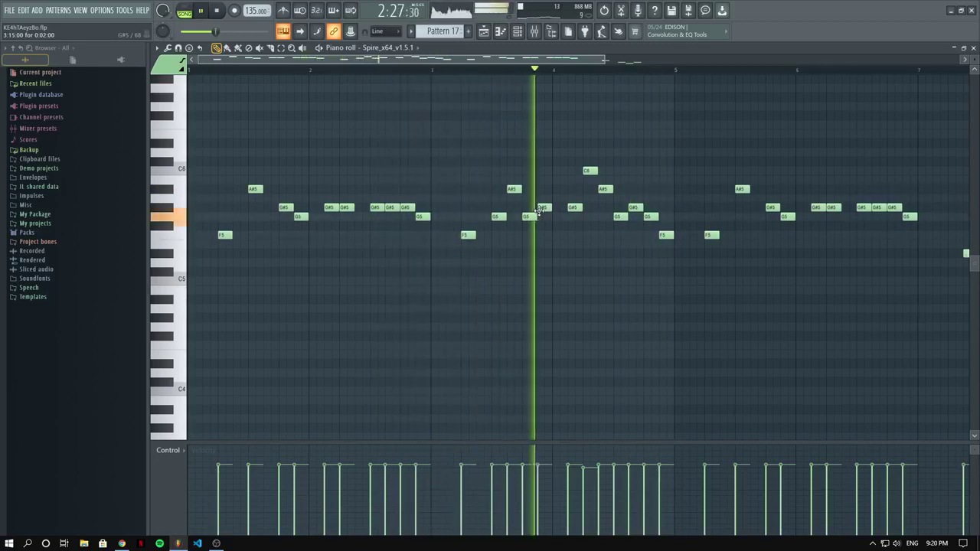
key(space)
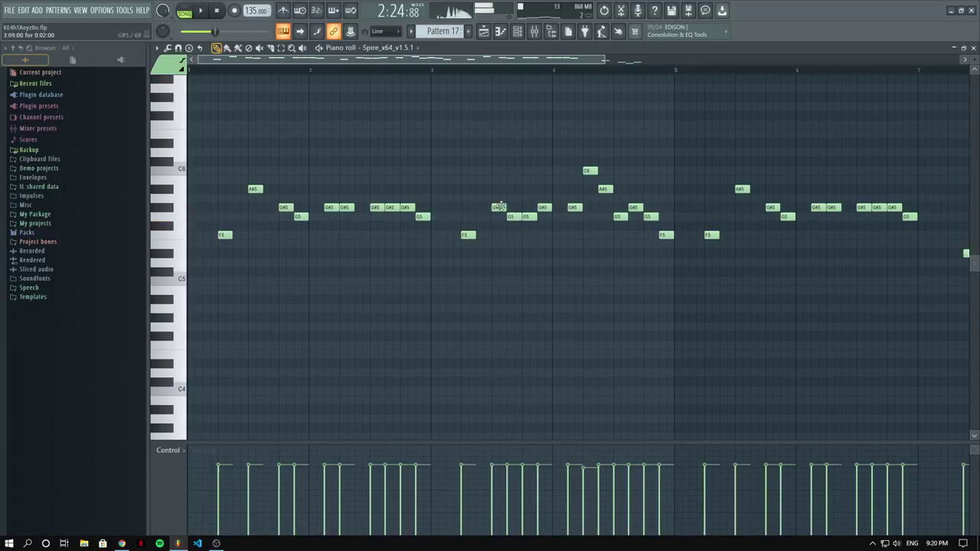
key(space)
drag(528, 218, 526, 189)
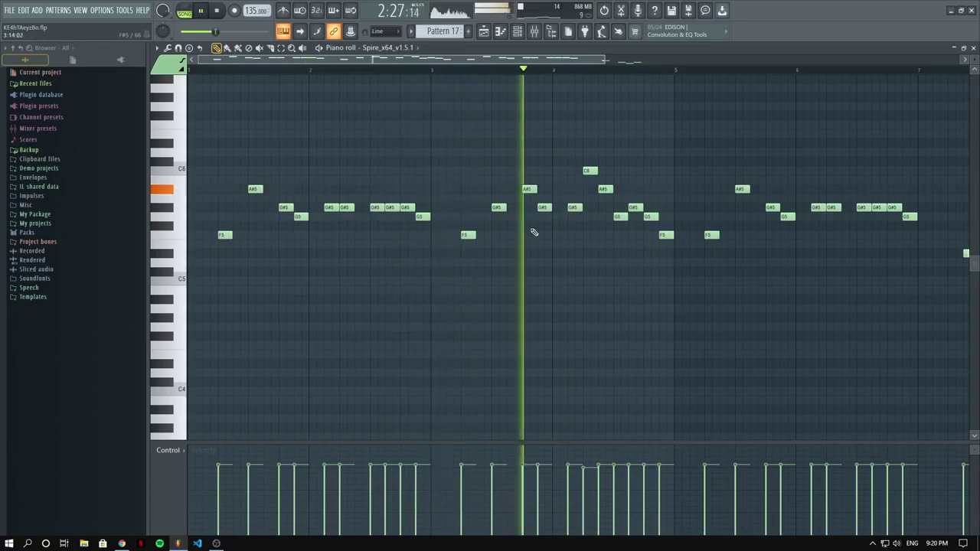
Replay the edited Pattern 17 melody and listen to it through to its end.
ctrl+scroll(537, 230, down, 2)
scroll(544, 225, down, 1)
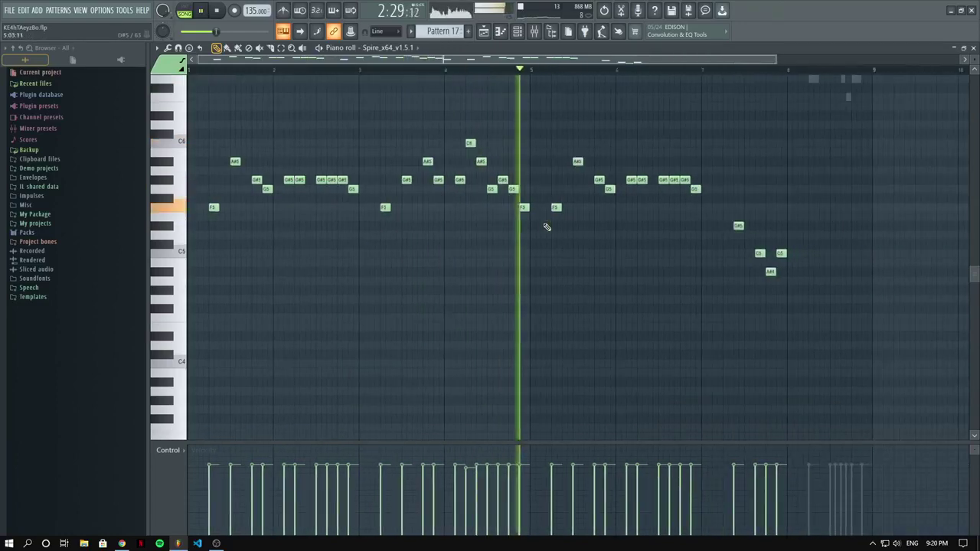
key(space)
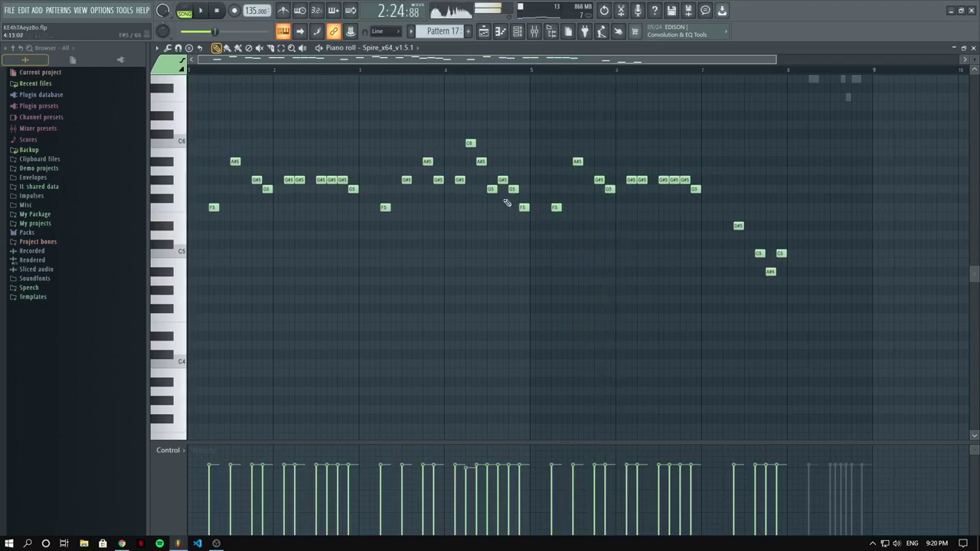
key(space)
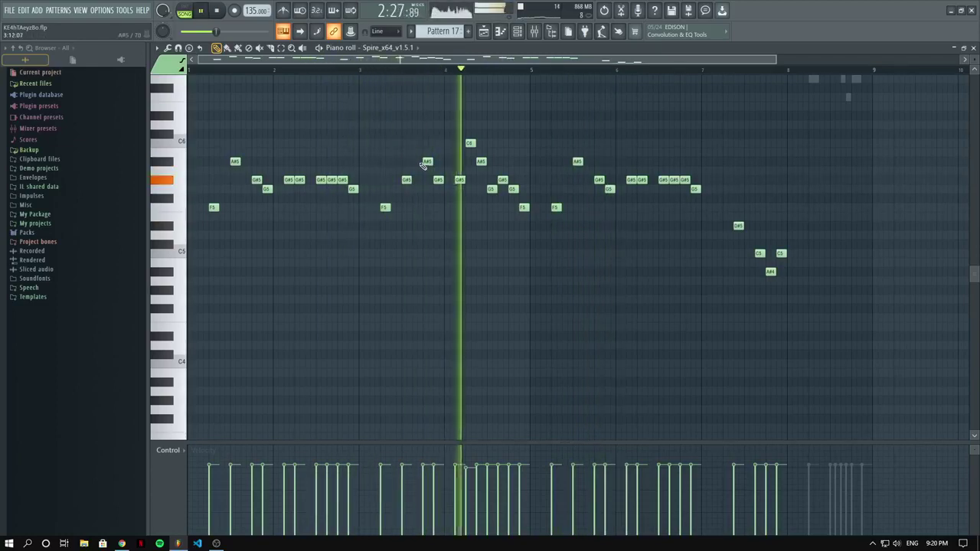
ctrl+scroll(527, 168, down, 2)
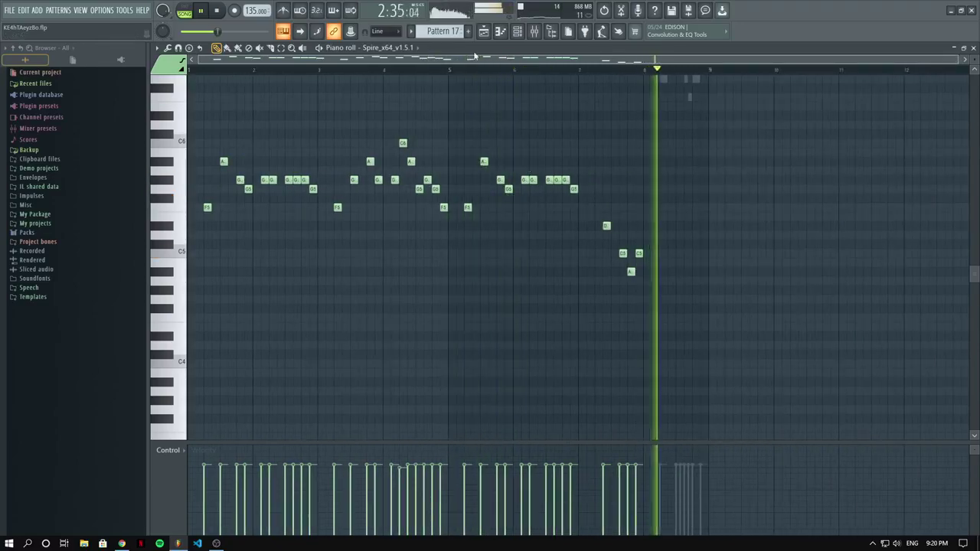
Return to the Playlist and listen to the arrangement from bar 89 to 102, examining the clips up to bar 129.
key(F5)
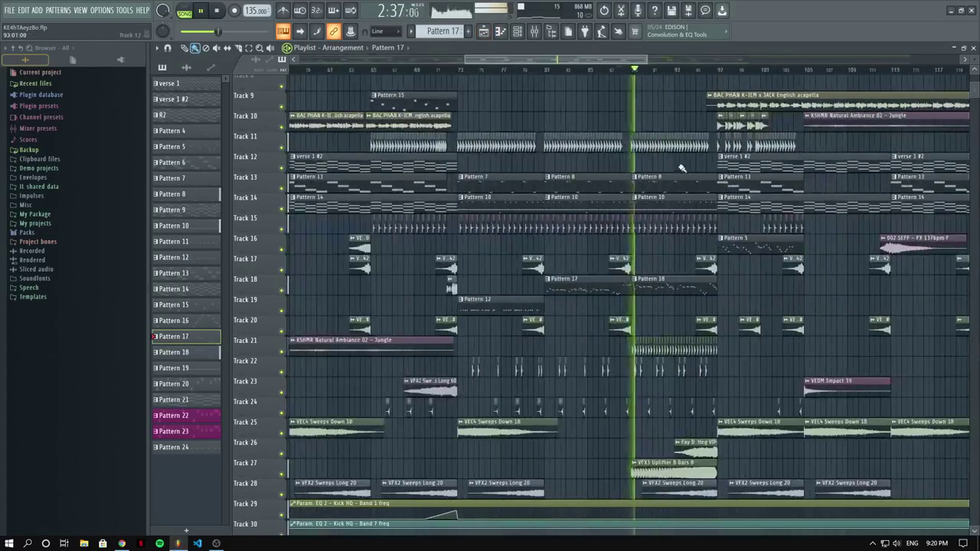
ctrl+scroll(699, 122, up, 2)
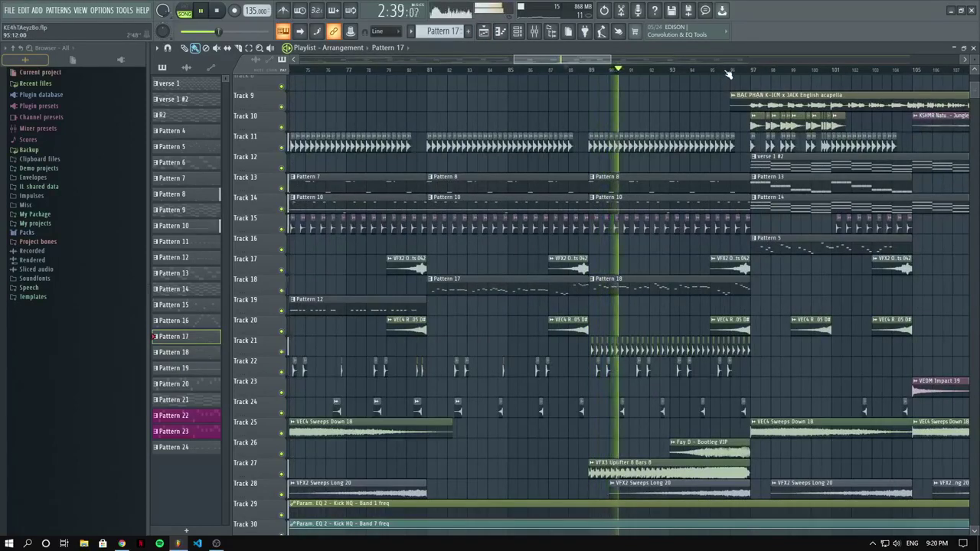
ctrl+scroll(765, 262, down, 3)
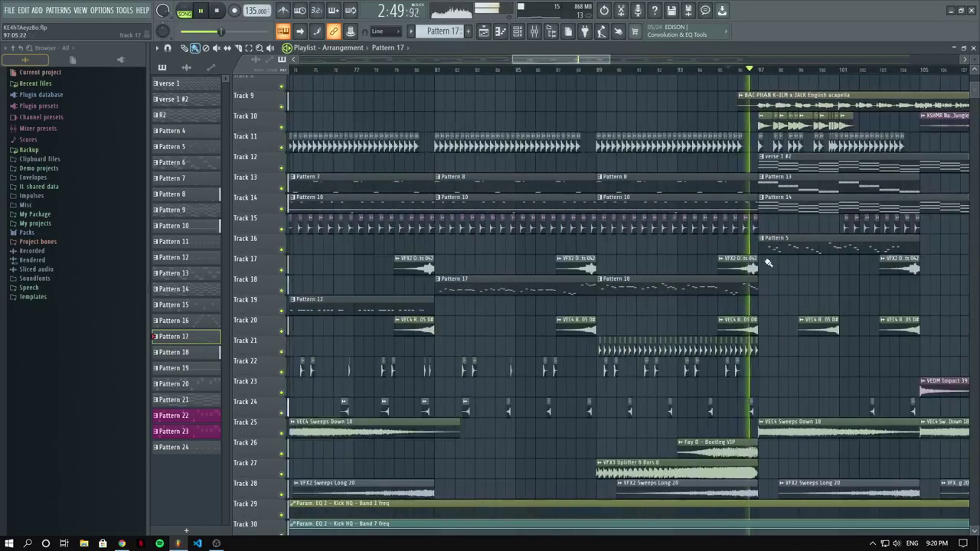
ctrl+scroll(768, 263, up, 2)
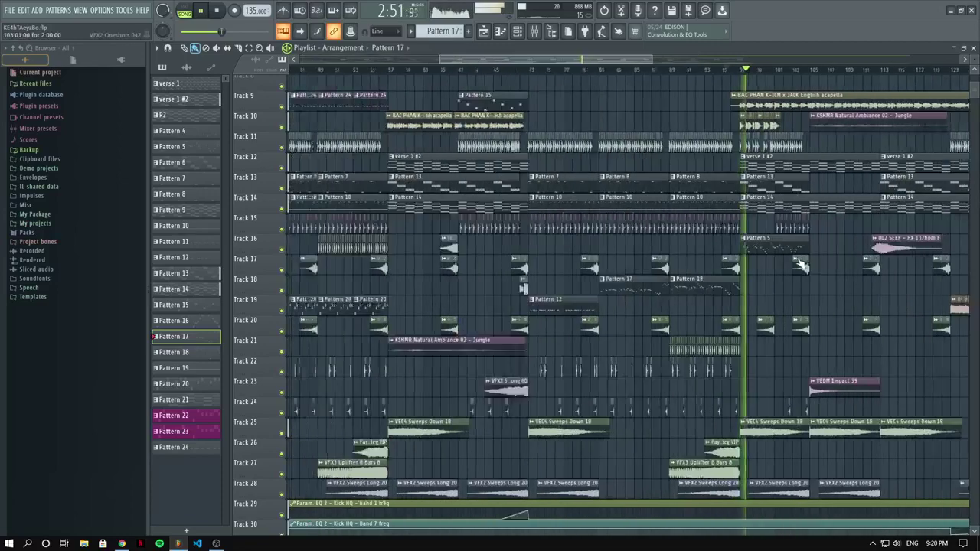
drag(603, 61, 644, 63)
ctrl+scroll(518, 129, down, 1)
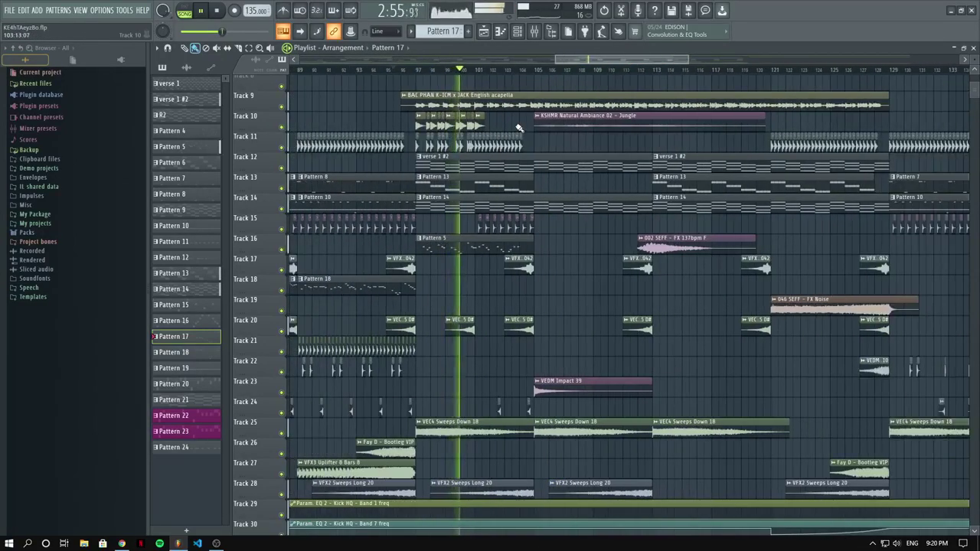
ctrl+scroll(453, 120, up, 1)
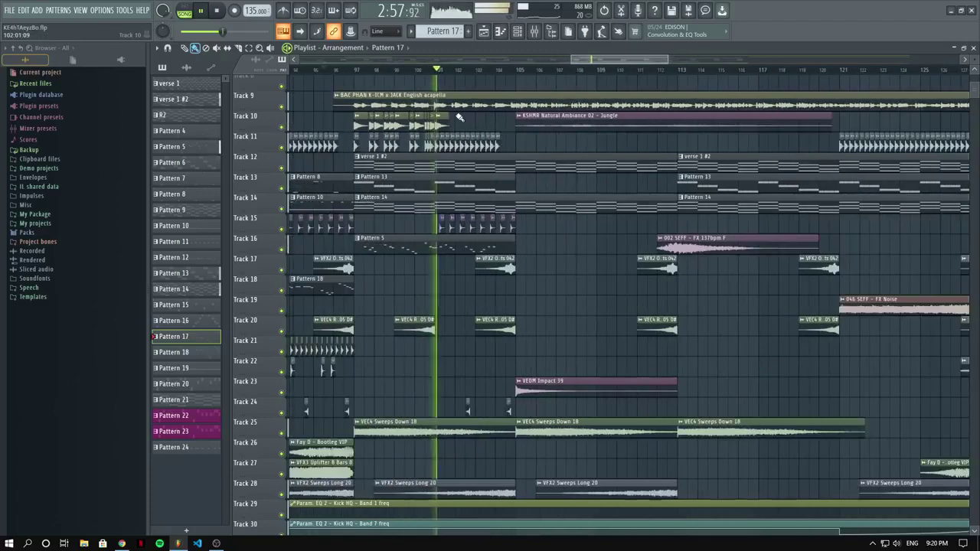
scroll(463, 112, down, 2)
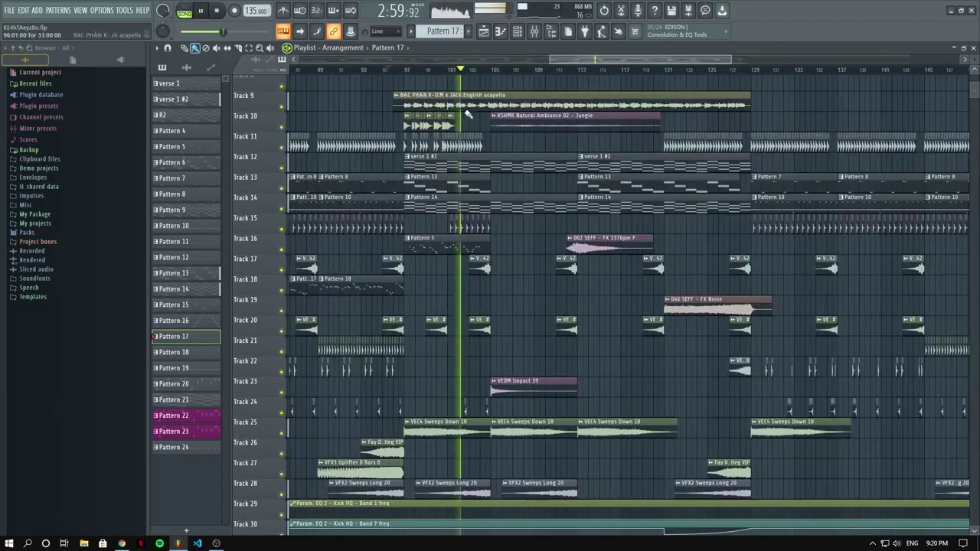
Expand the My Package folder and its KSHMR SAMPLE PACK subfolder in the browser.
click(40, 215)
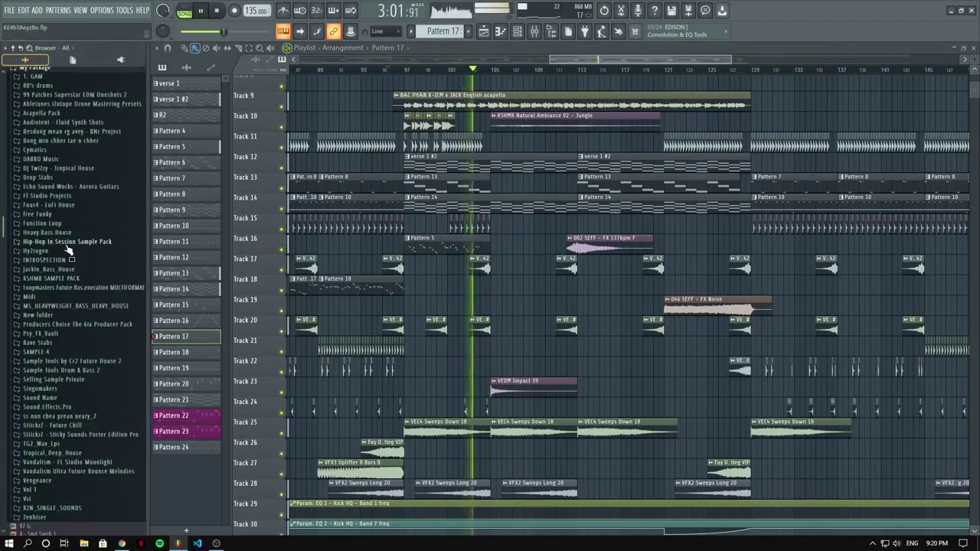
click(67, 279)
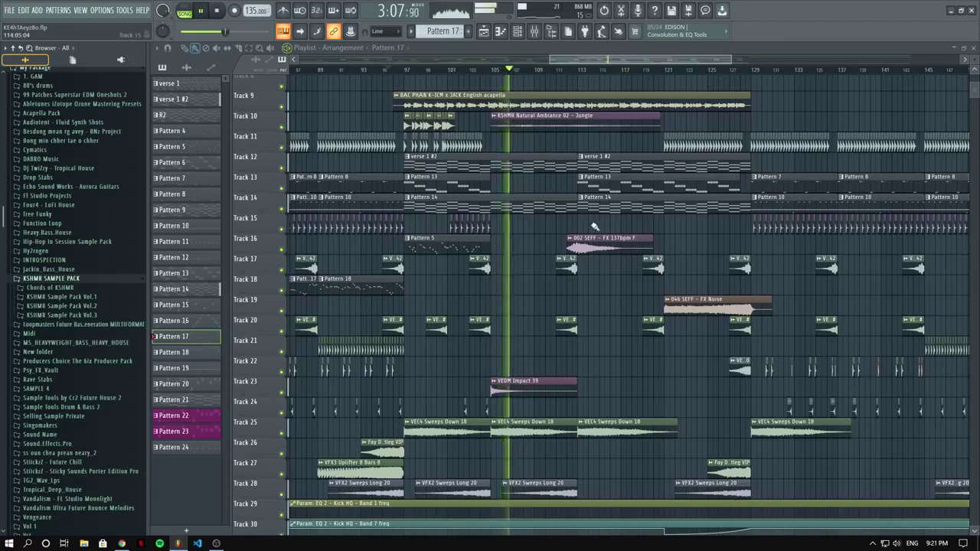
Listen to the arrangement from bar 107 to 116, examining the Playlist clips on all tracks around the playhead.
scroll(595, 227, up, 2)
scroll(485, 148, up, 3)
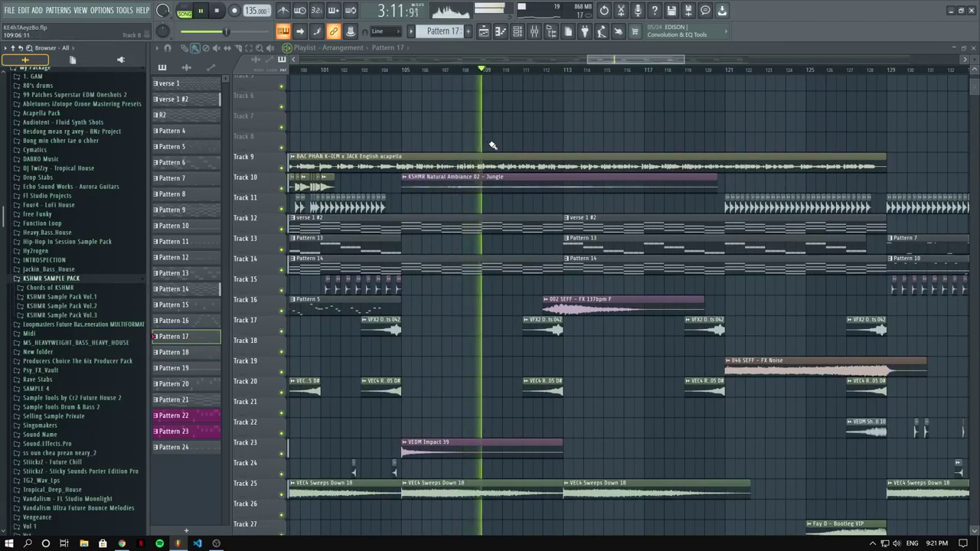
scroll(546, 146, down, 2)
scroll(548, 145, up, 2)
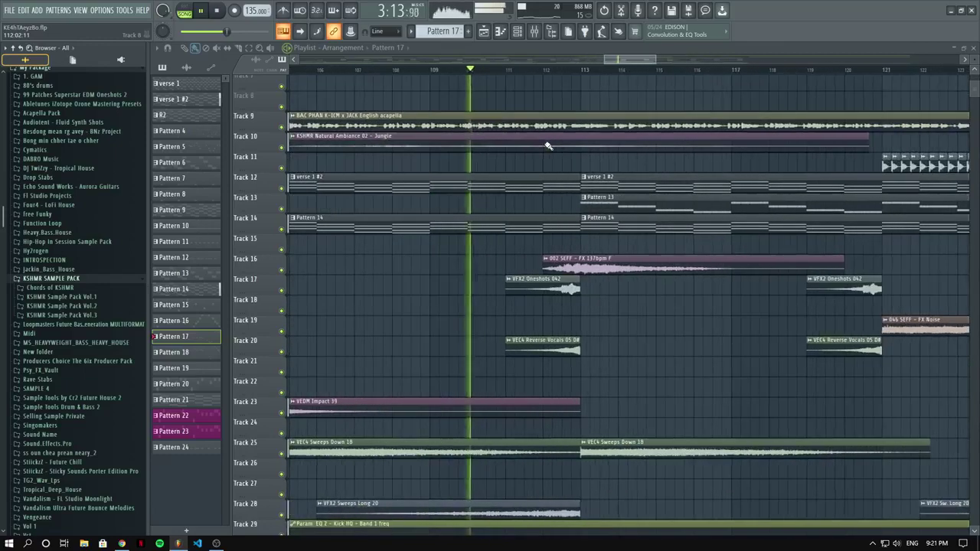
scroll(548, 145, down, 3)
scroll(548, 146, down, 5)
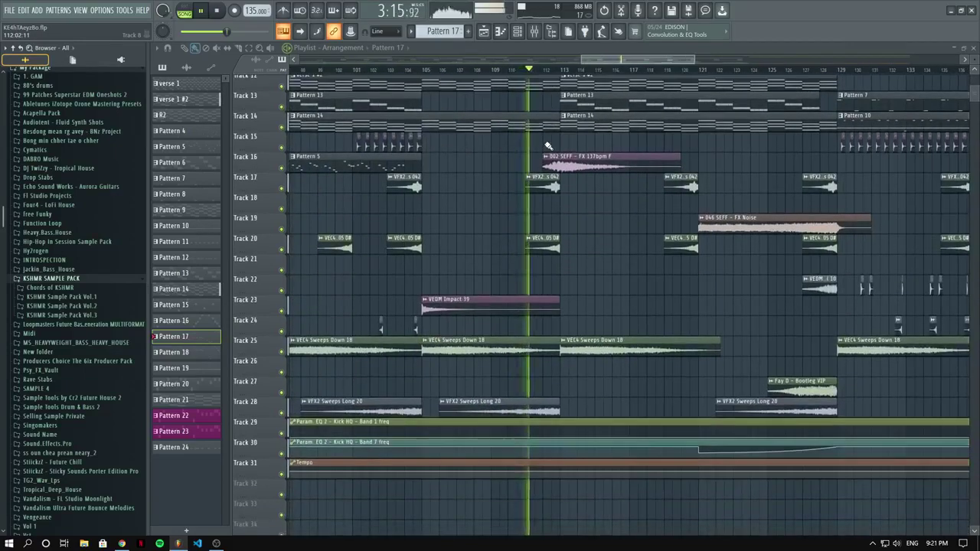
scroll(548, 145, up, 3)
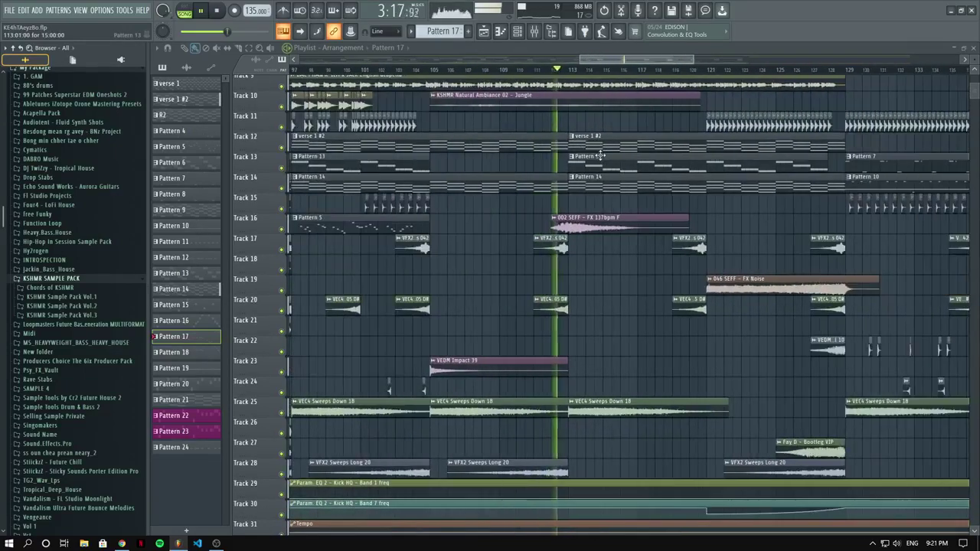
scroll(601, 156, up, 3)
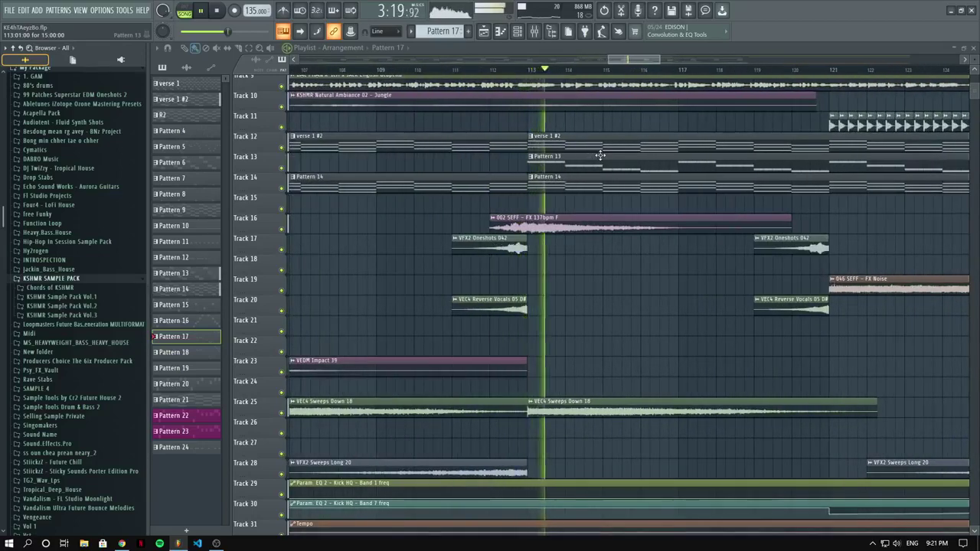
scroll(529, 150, down, 3)
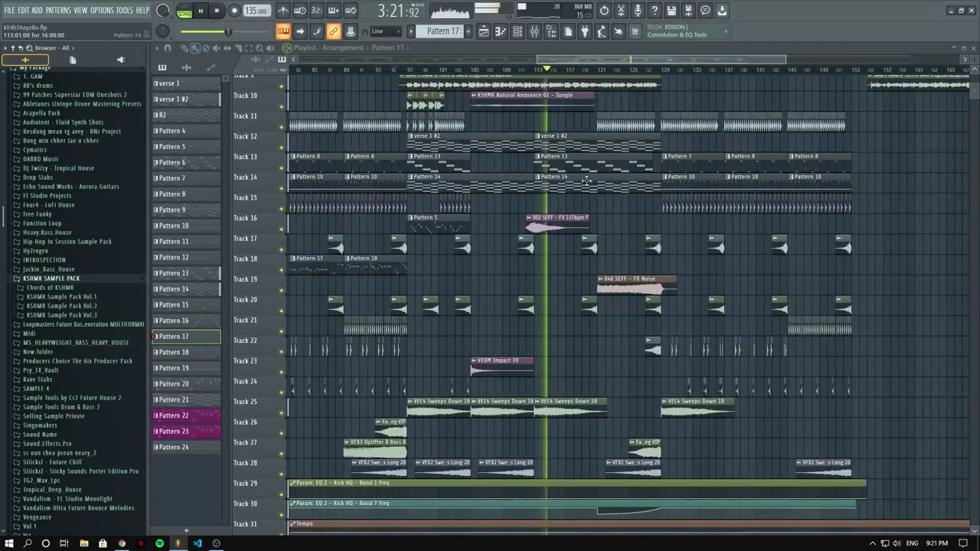
scroll(599, 188, down, 2)
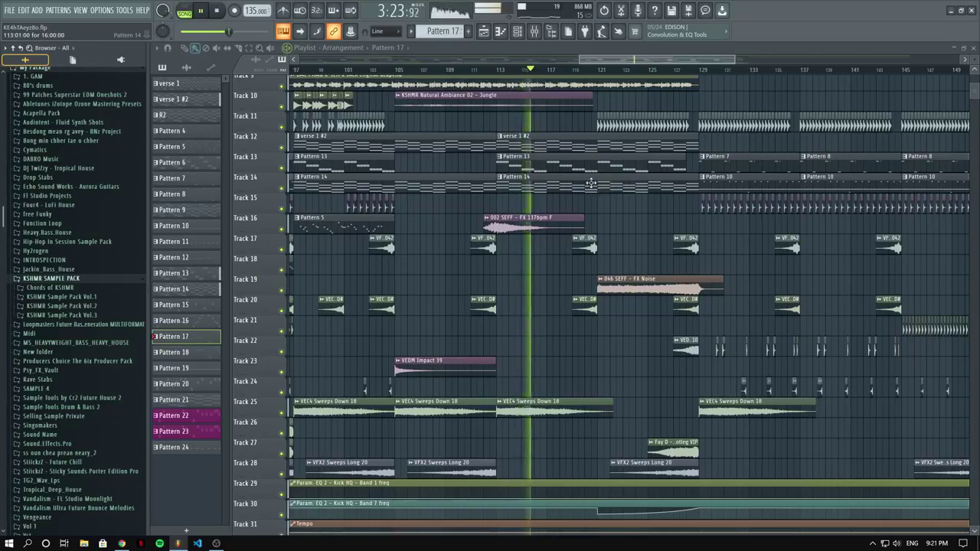
scroll(590, 179, up, 2)
scroll(583, 176, down, 3)
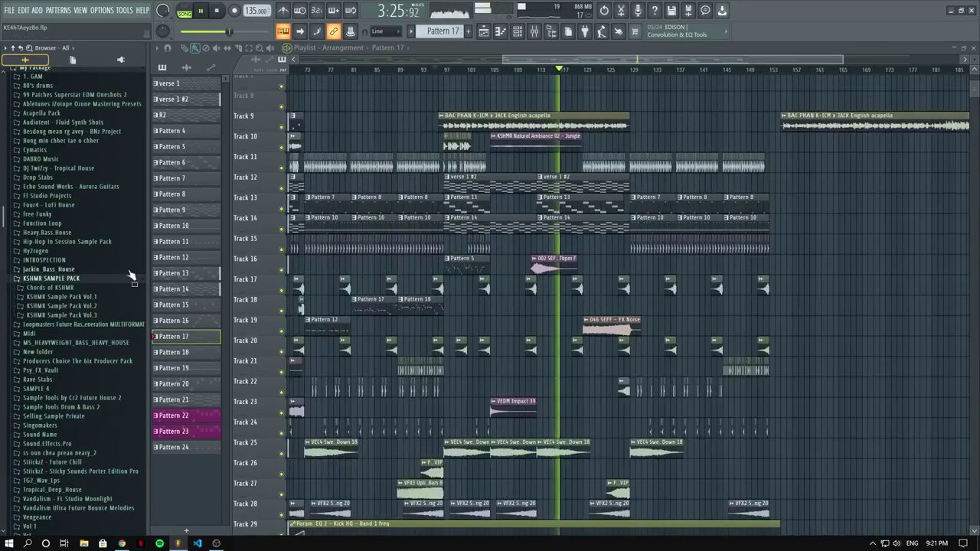
Open the Acapella Pack folder and look through its files as far as the Aretha Franklin acapellas.
scroll(56, 173, up, 4)
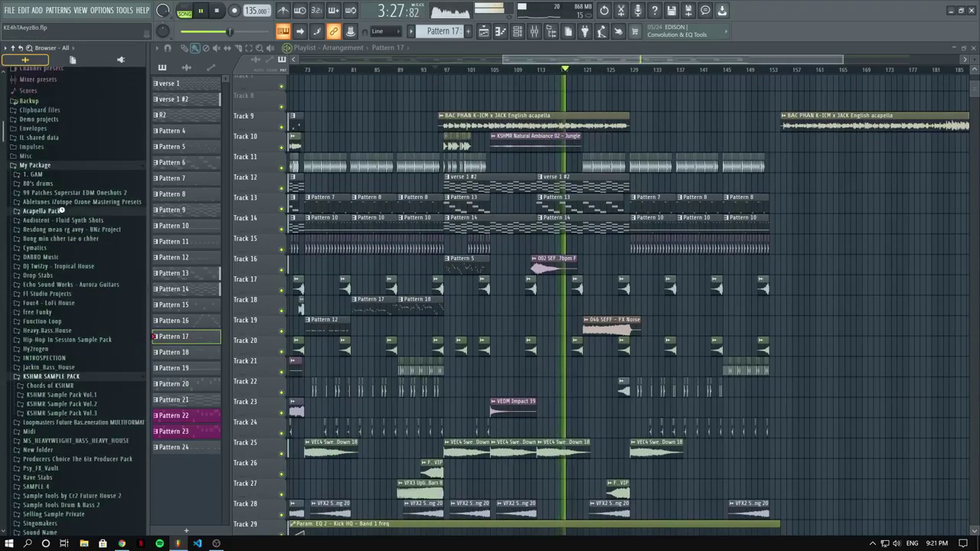
click(62, 210)
scroll(60, 214, down, 6)
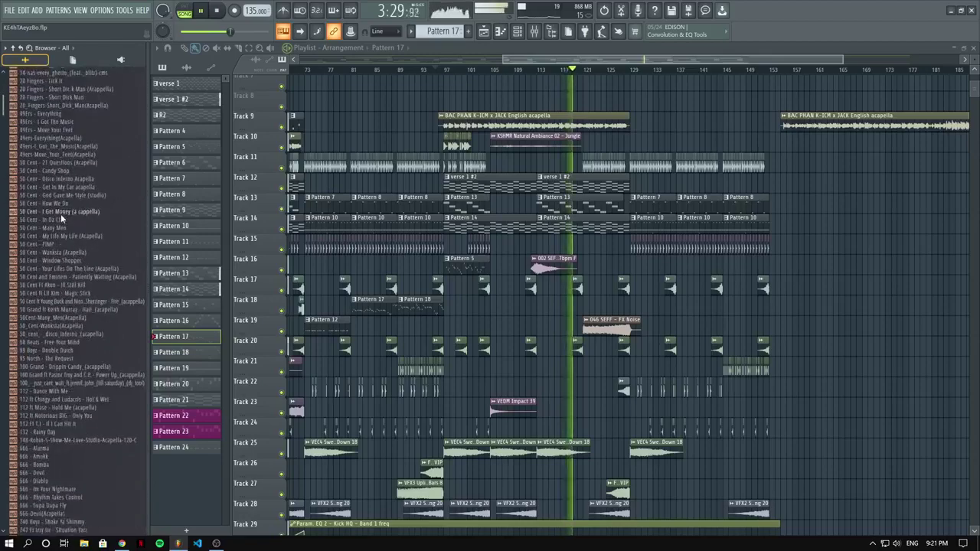
scroll(60, 214, down, 15)
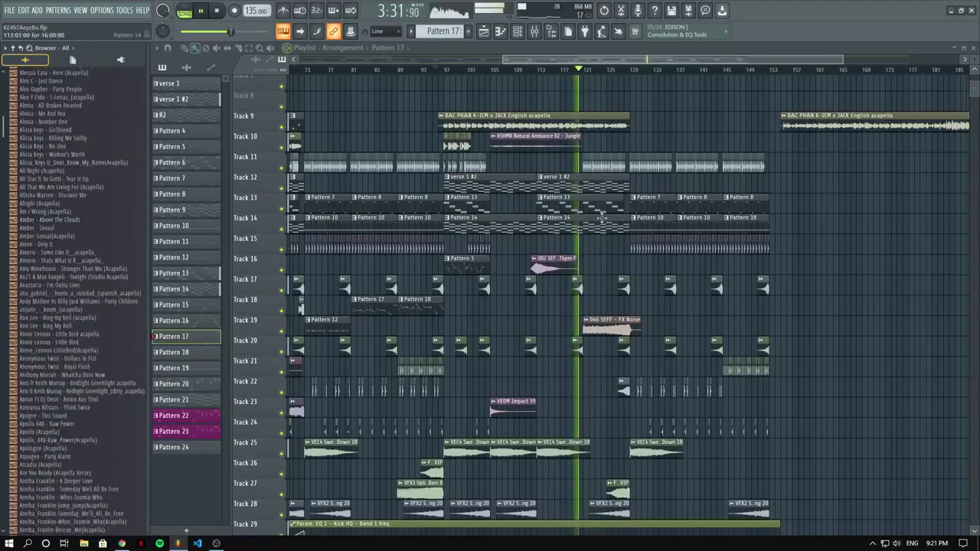
Create a rising volume automation clip for the 046 SEFF - FX Noise clip, on Track 18 from bar 121.
scroll(658, 205, down, 4)
scroll(642, 218, up, 3)
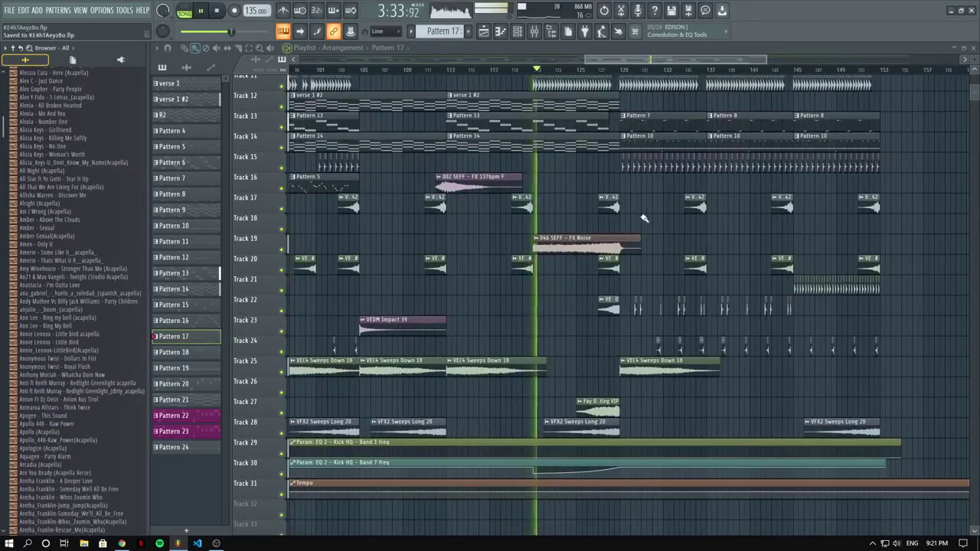
scroll(645, 218, up, 3)
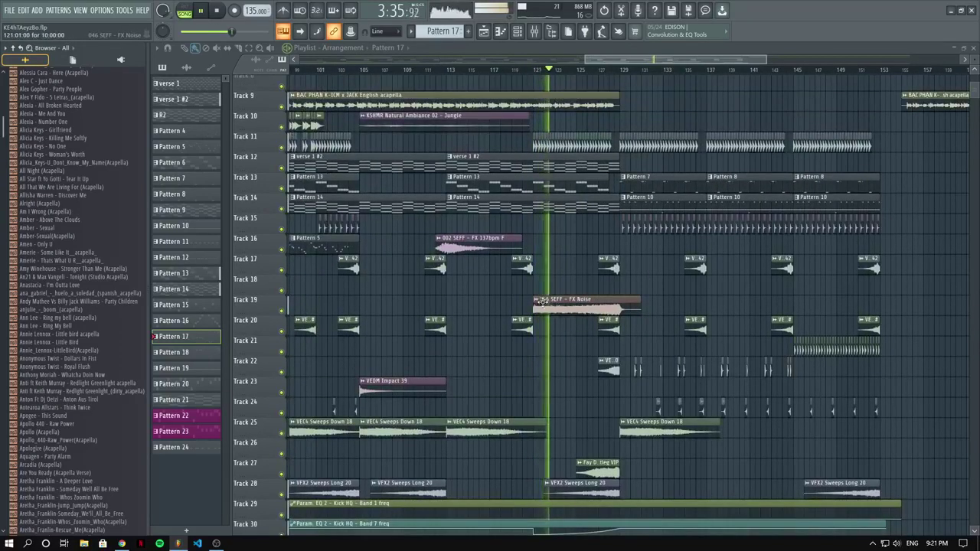
click(541, 299)
click(712, 394)
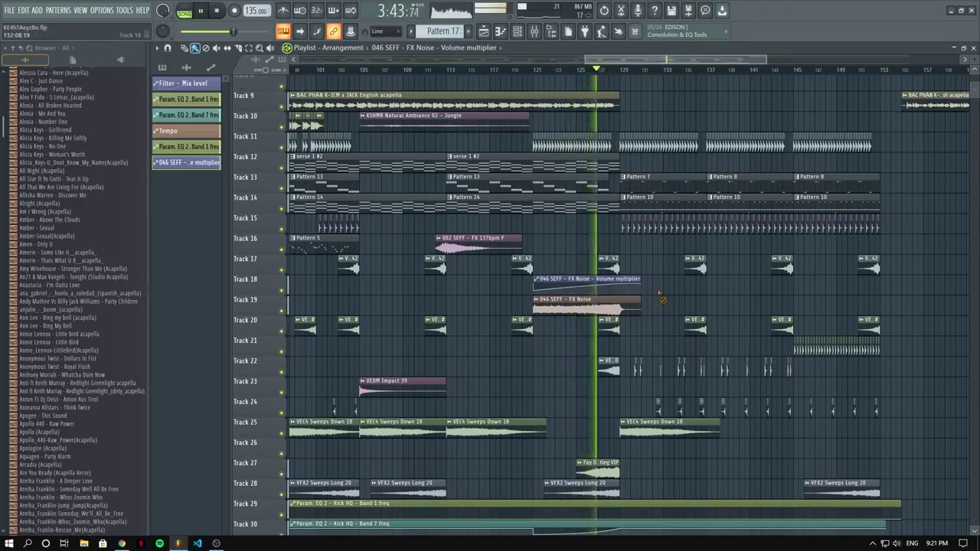
Open the Pattern 7 clip in the Piano roll and examine its VEDM3 Brass Stab 24 notes.
scroll(639, 291, down, 6)
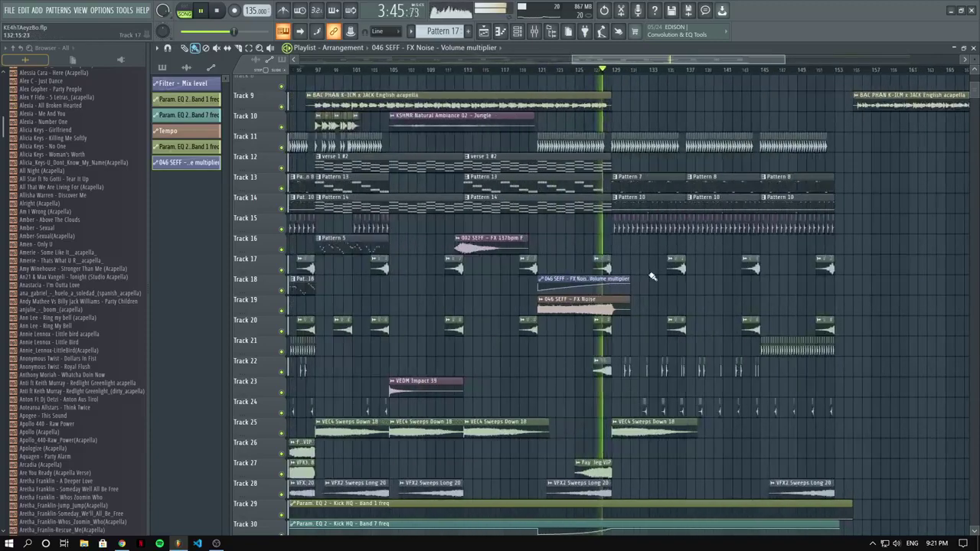
scroll(651, 279, down, 2)
scroll(651, 274, up, 4)
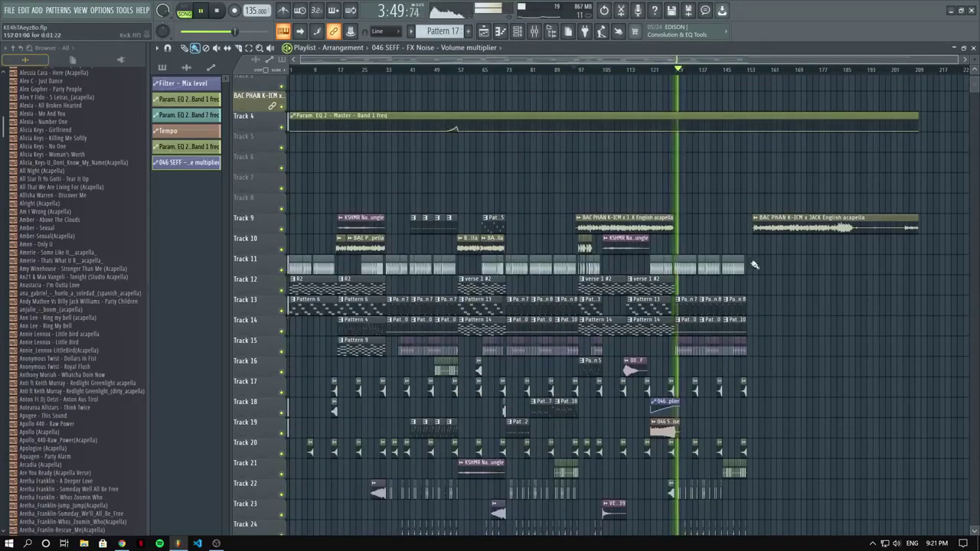
scroll(646, 221, up, 5)
double_click(538, 309)
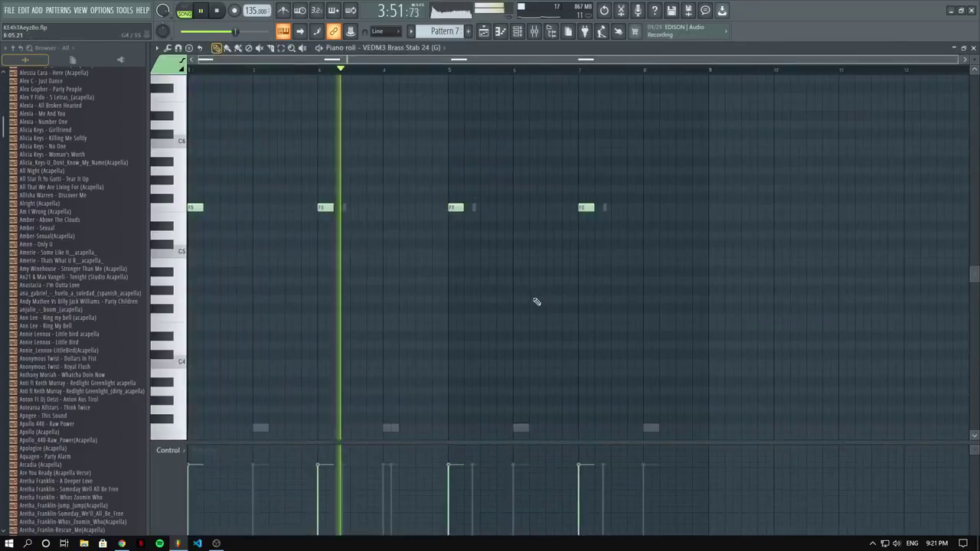
scroll(534, 295, down, 4)
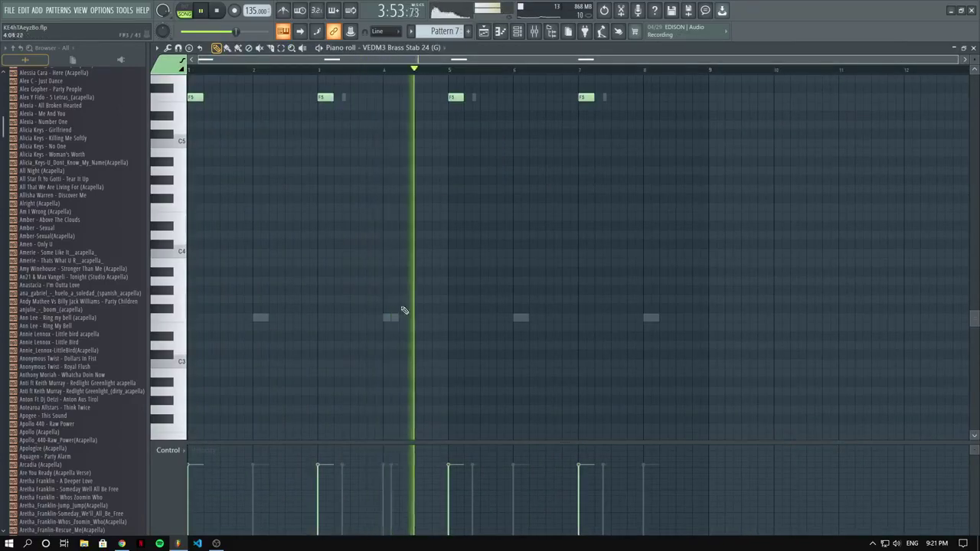
Inspect the sample settings of the mpess9_synthshot_377_e and 022 Percussion - TAOTP Zenhiser channels in the Channel rack.
click(518, 31)
click(226, 182)
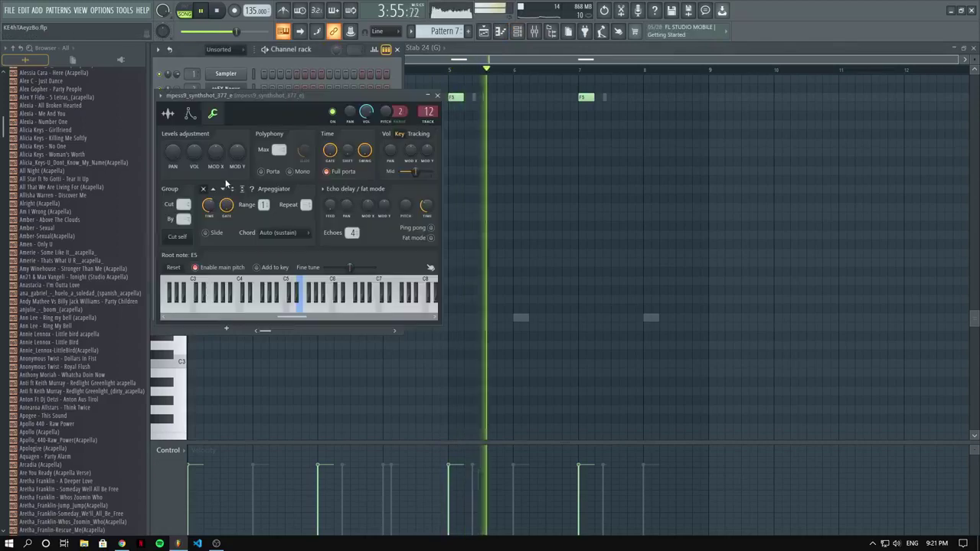
click(167, 113)
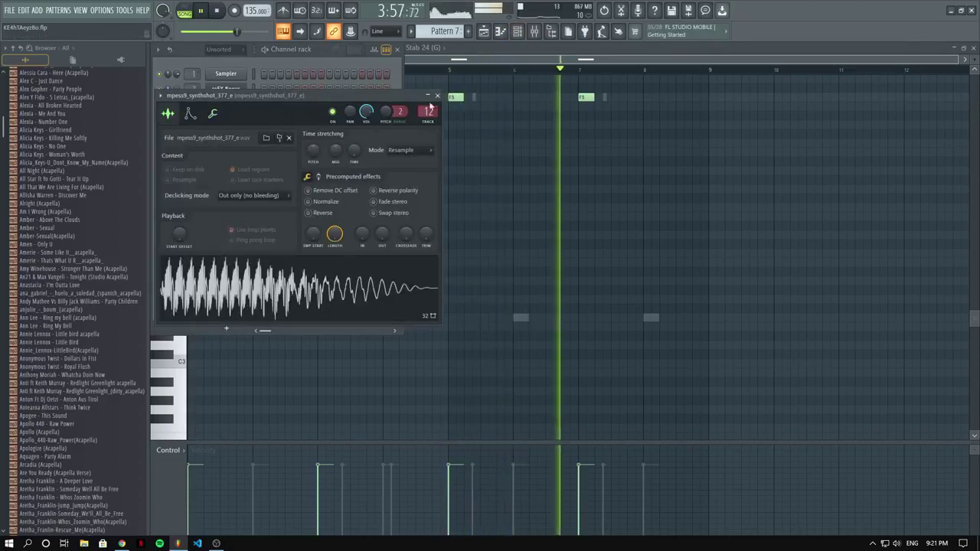
click(436, 96)
click(232, 258)
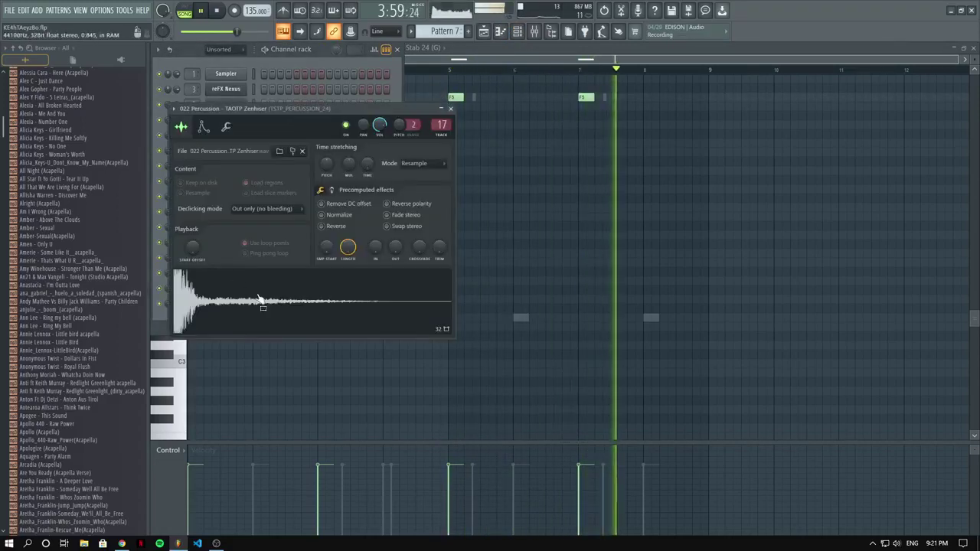
right_click(568, 184)
Return to the Playlist and play the last BAC PHAN K-ICM x JACK English acapella clip from bar 155.
click(483, 32)
scroll(505, 74, down, 4)
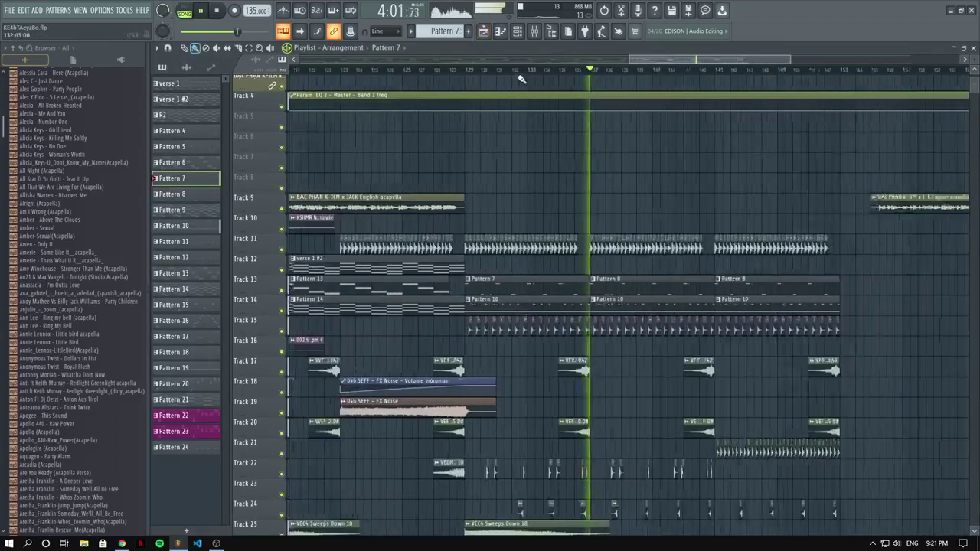
scroll(521, 78, down, 7)
scroll(551, 93, right, 5)
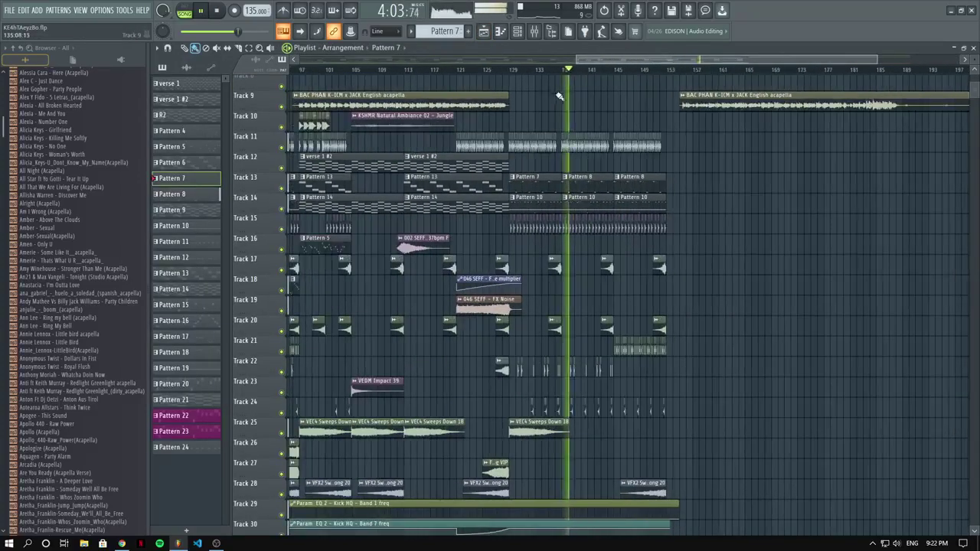
click(640, 72)
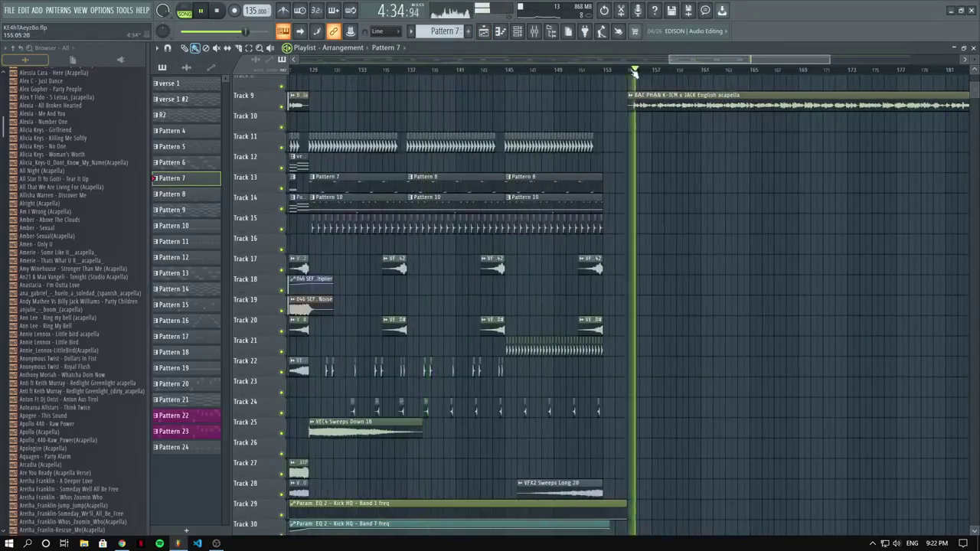
scroll(622, 84, down, 3)
scroll(617, 112, up, 3)
scroll(617, 112, down, 3)
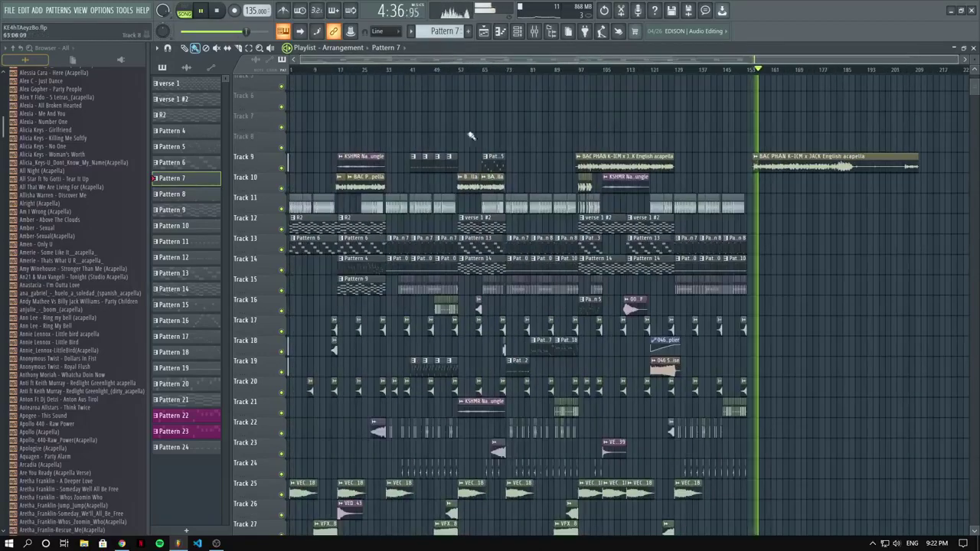
Move playback to bar 15 and delete the isolated BAC PHAN acapella clip after bar 153 on Track 9.
scroll(327, 99, up, 2)
key(space)
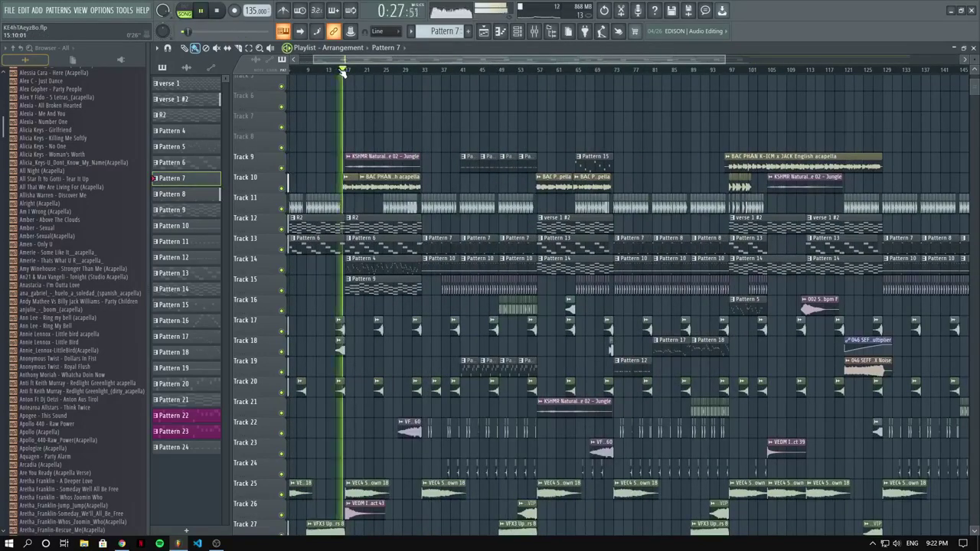
scroll(344, 72, down, 2)
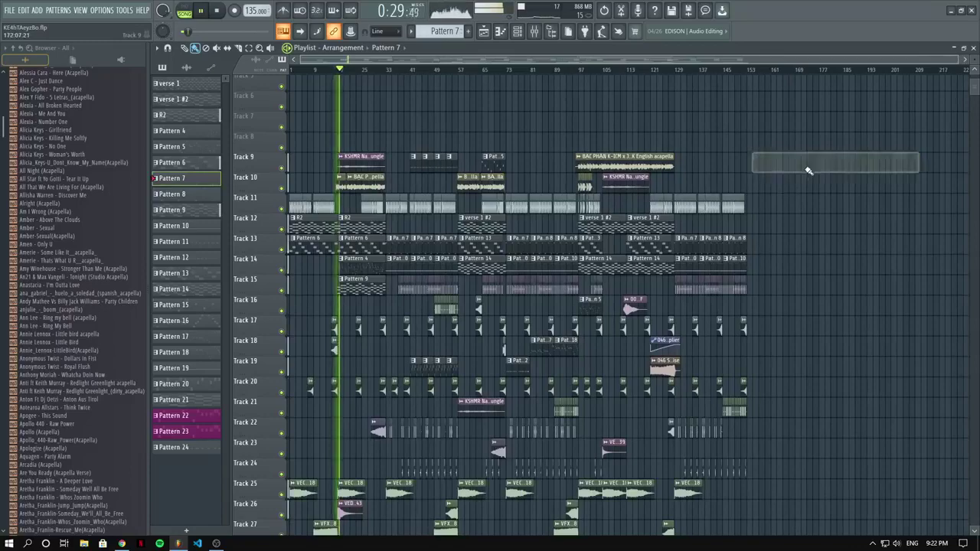
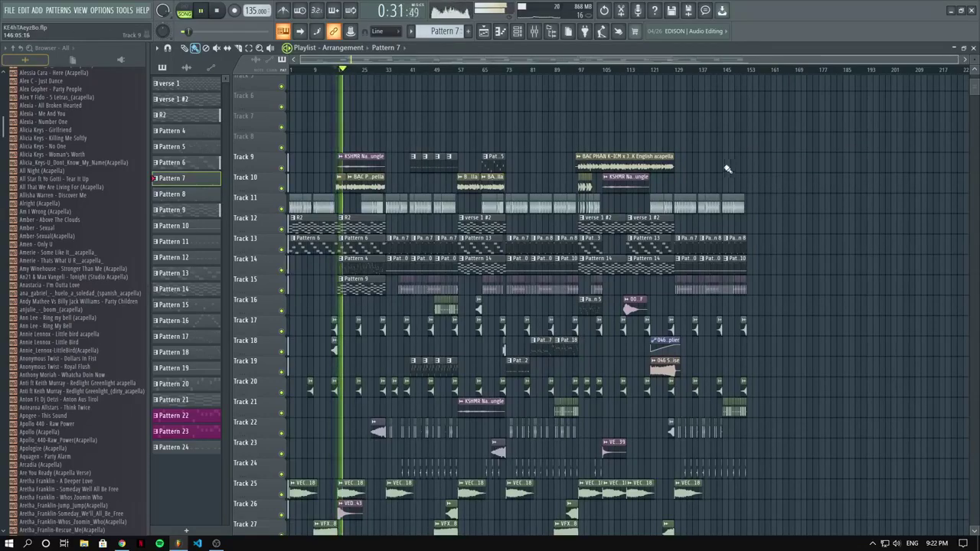
Look through the acapella samples in the Browser from the A entries on to the H and I entries during playback.
scroll(371, 190, up, 3)
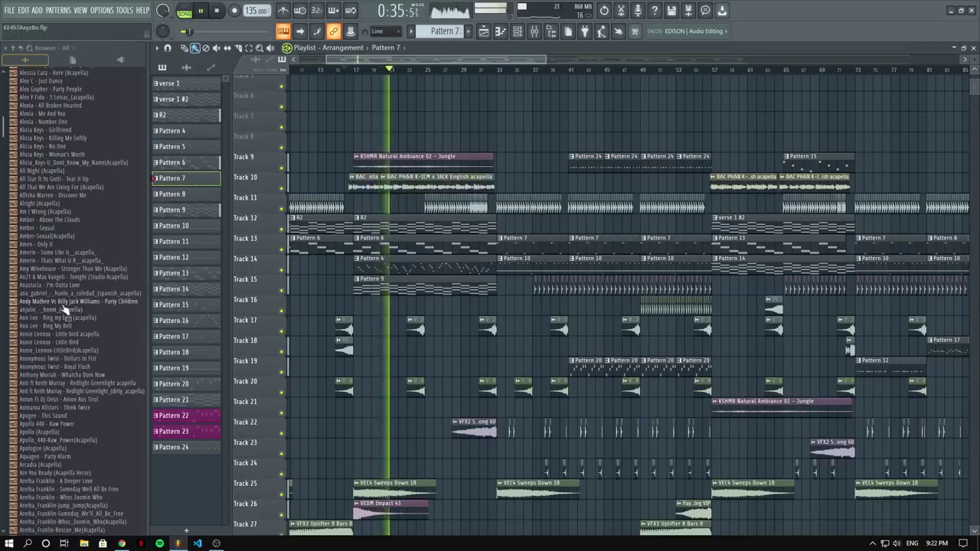
scroll(65, 309, down, 15)
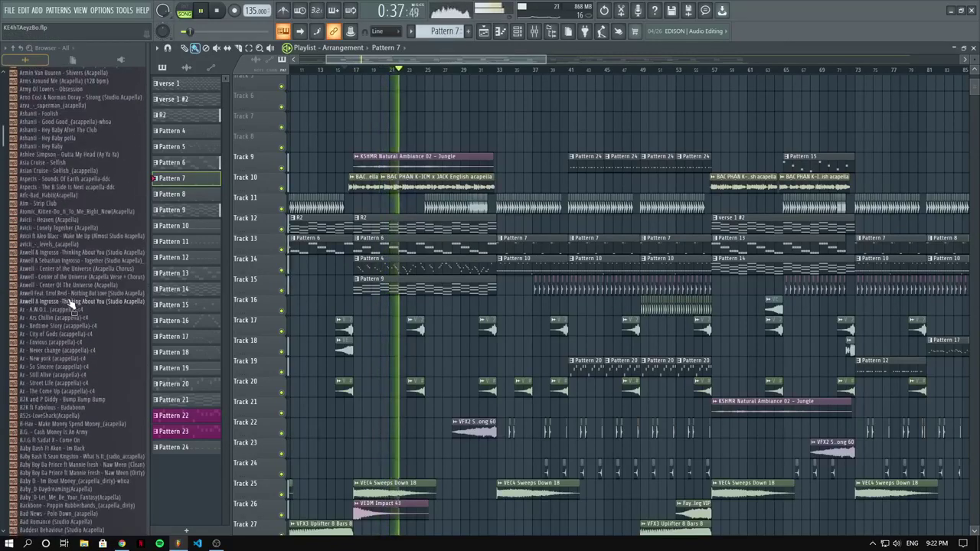
scroll(69, 302, down, 15)
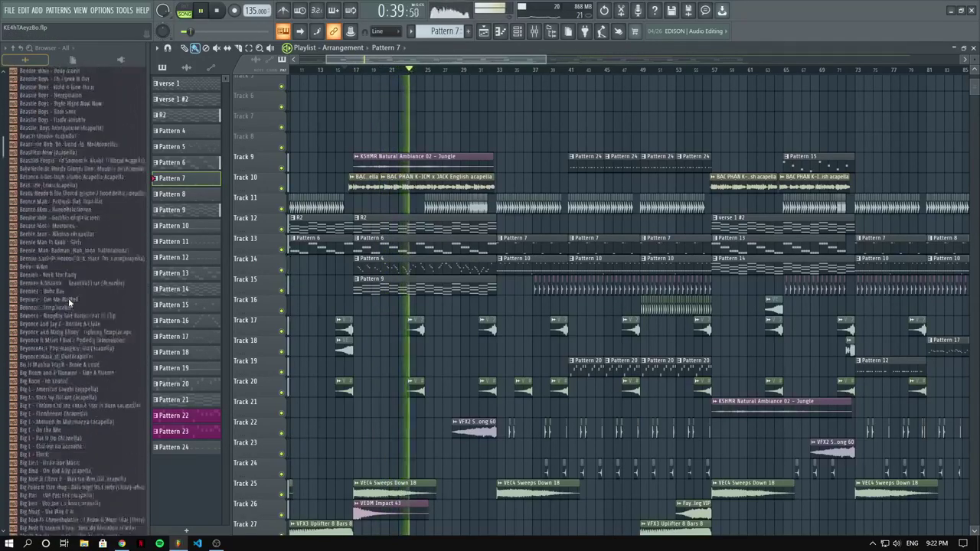
scroll(68, 298, down, 15)
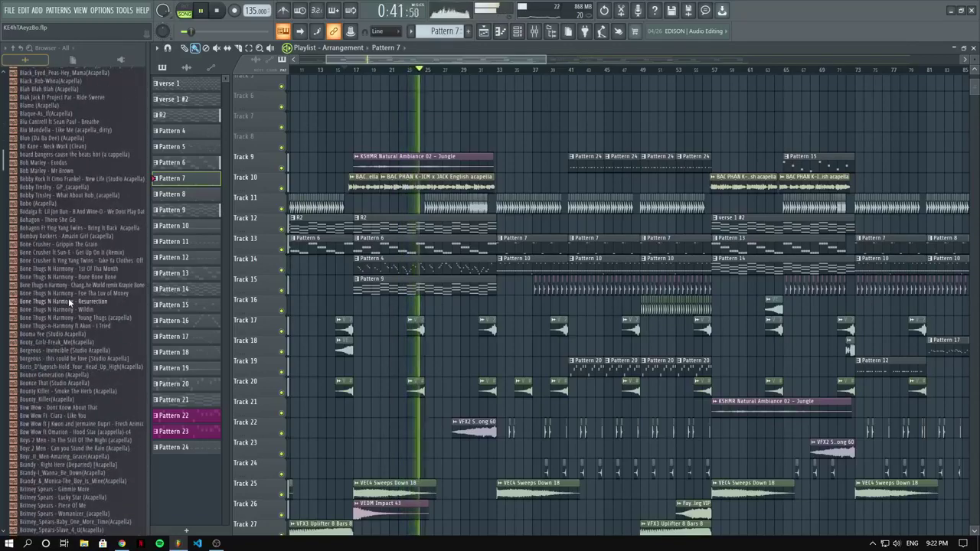
scroll(68, 298, down, 15)
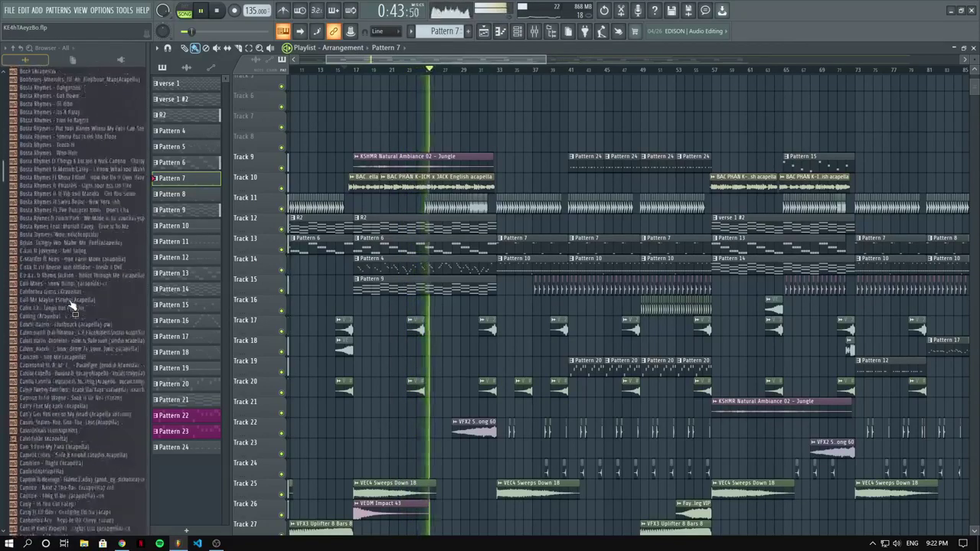
scroll(71, 305, down, 15)
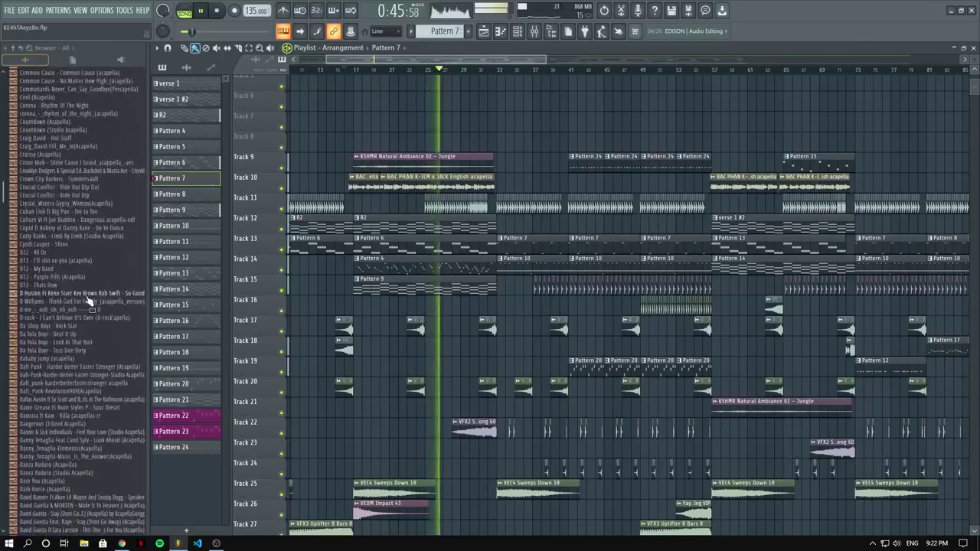
scroll(87, 298, down, 2)
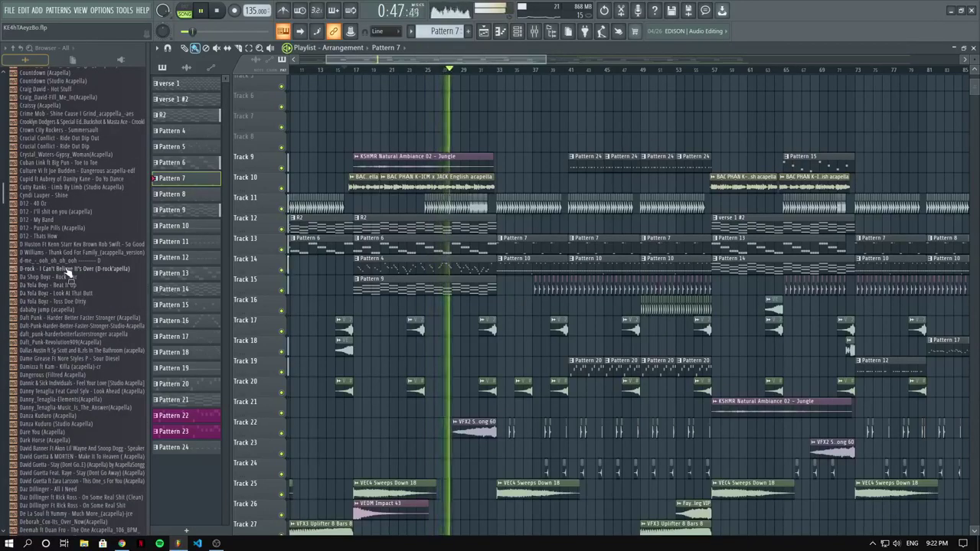
scroll(66, 272, down, 20)
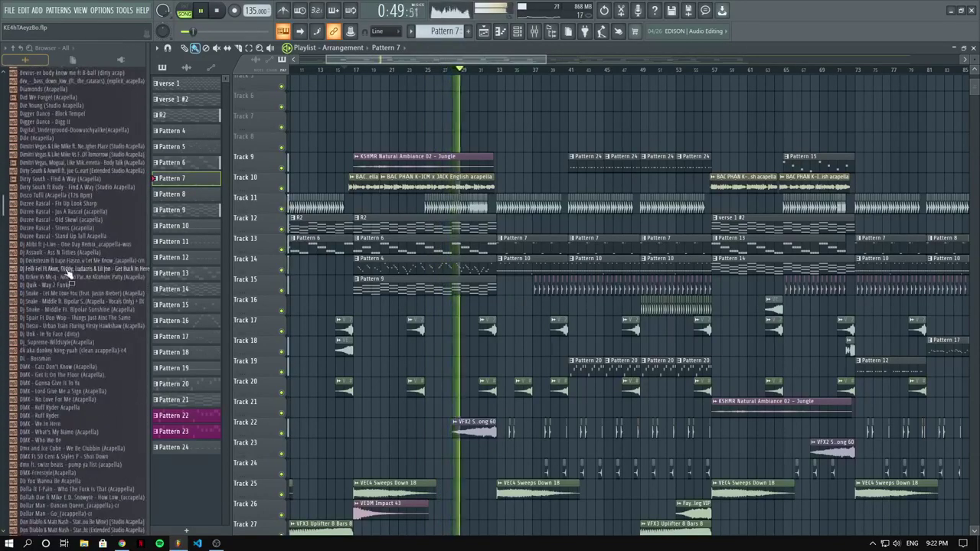
scroll(83, 430, down, 20)
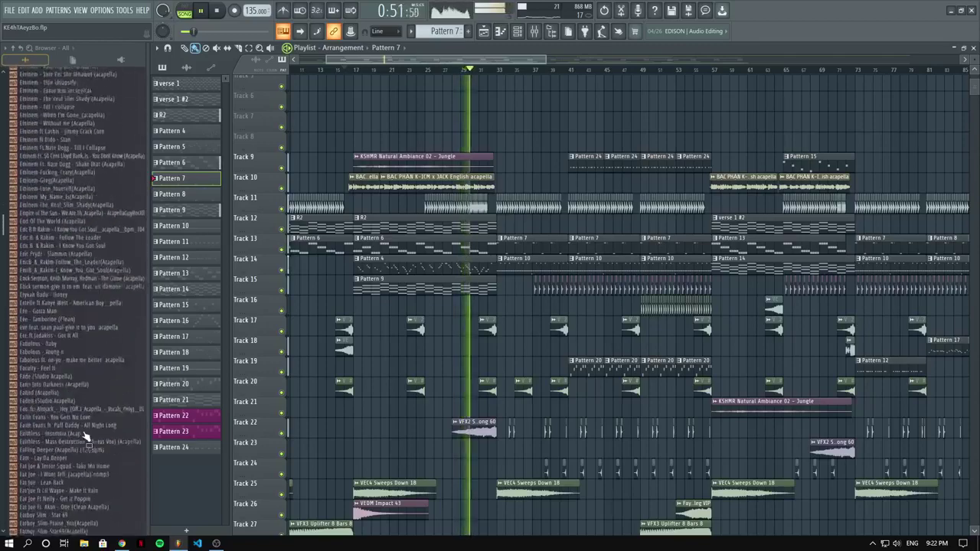
scroll(86, 434, down, 20)
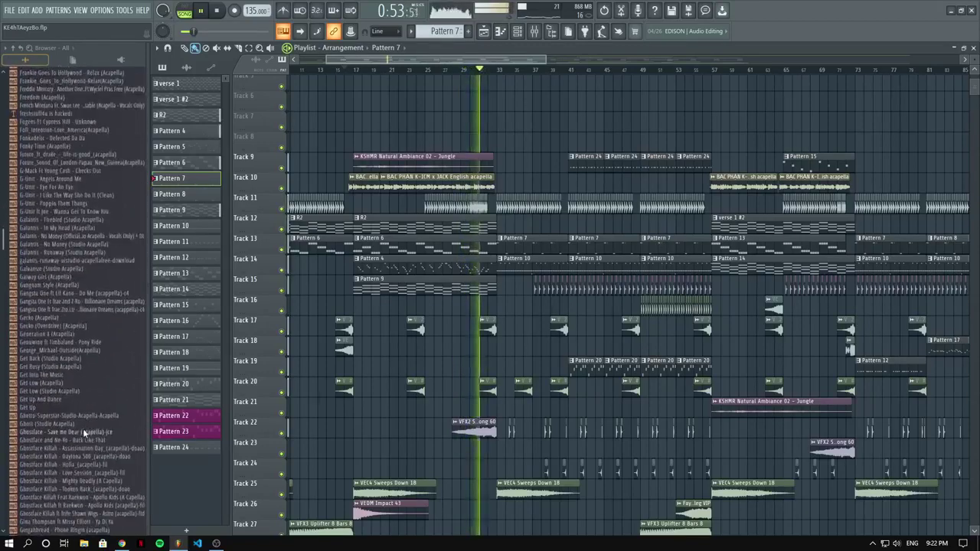
scroll(147, 430, down, 20)
Examine the arrangement between bars 33 and 42 in the Playlist during playback, focusing on the kick, percussion and vocal effect clips.
scroll(481, 291, up, 4)
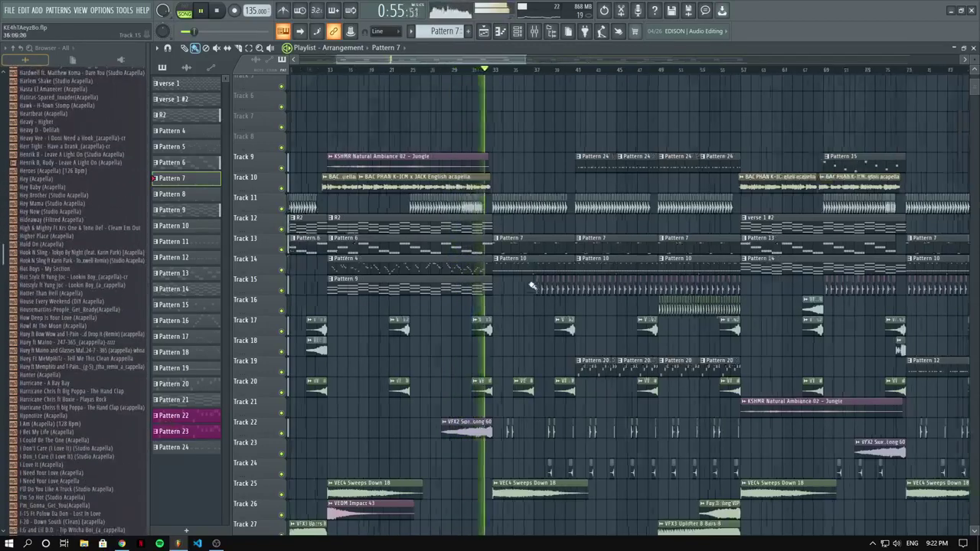
scroll(481, 292, up, 3)
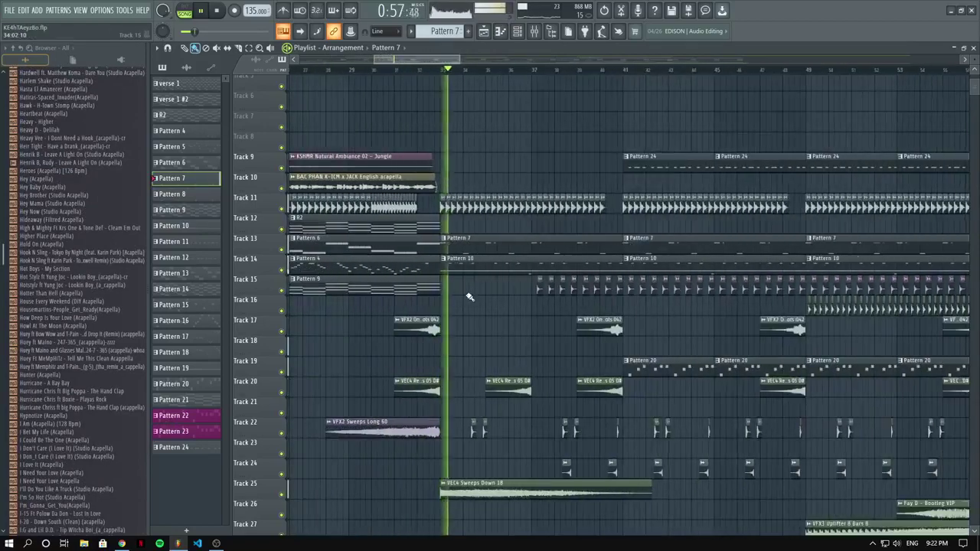
scroll(469, 297, up, 8)
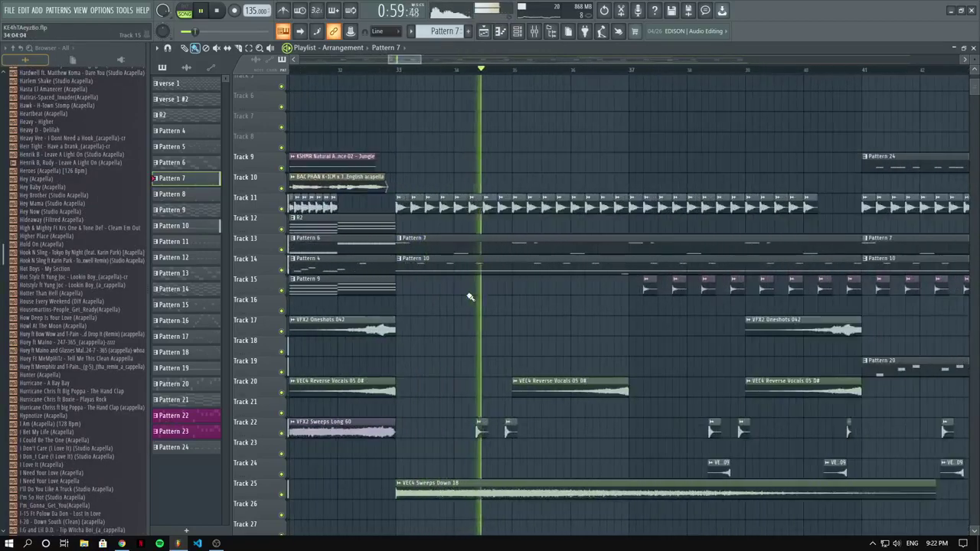
scroll(469, 297, down, 5)
scroll(546, 300, up, 3)
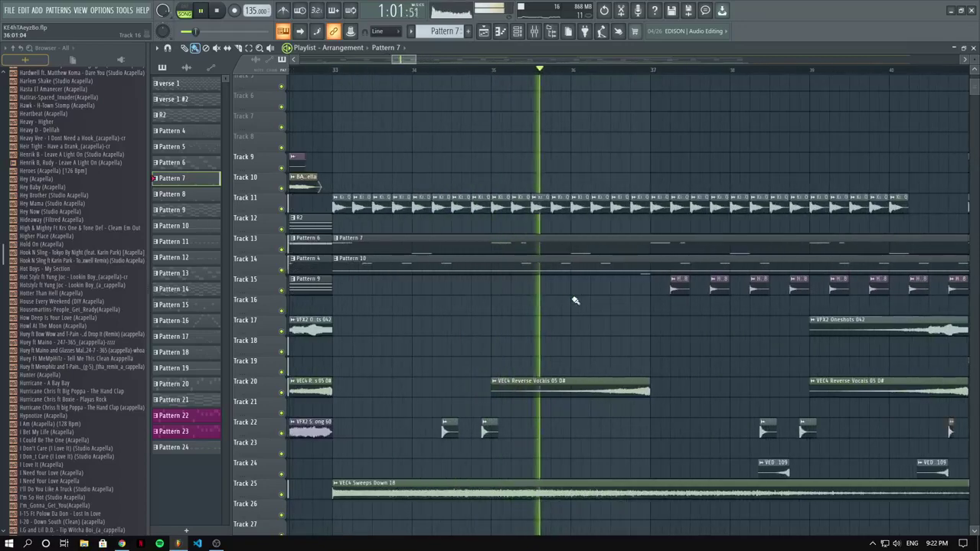
scroll(574, 300, down, 3)
scroll(590, 299, up, 6)
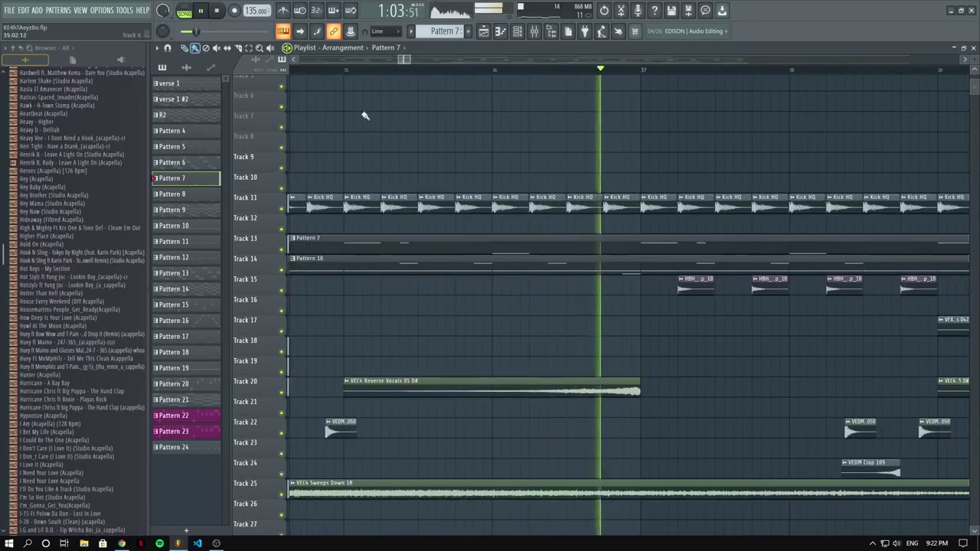
scroll(486, 153, down, 5)
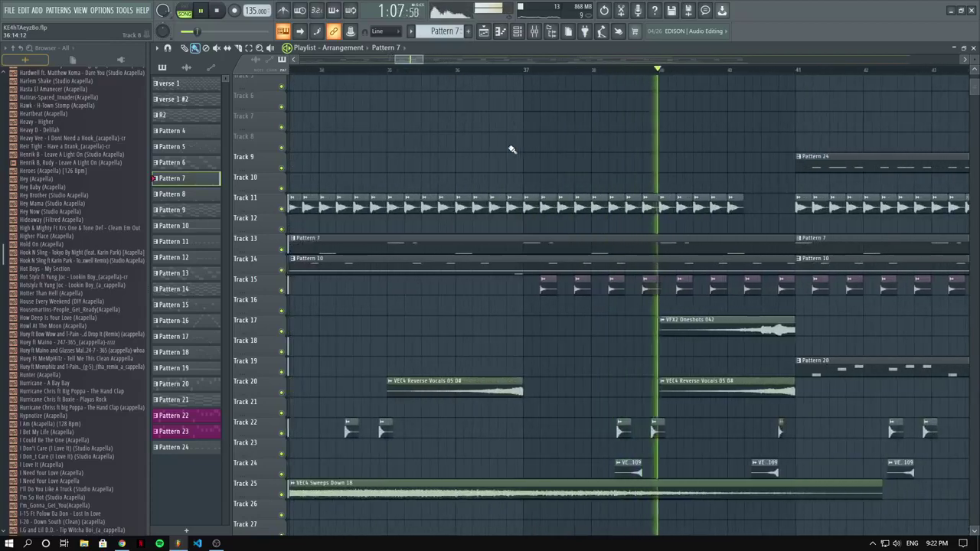
scroll(522, 151, down, 3)
scroll(617, 167, up, 7)
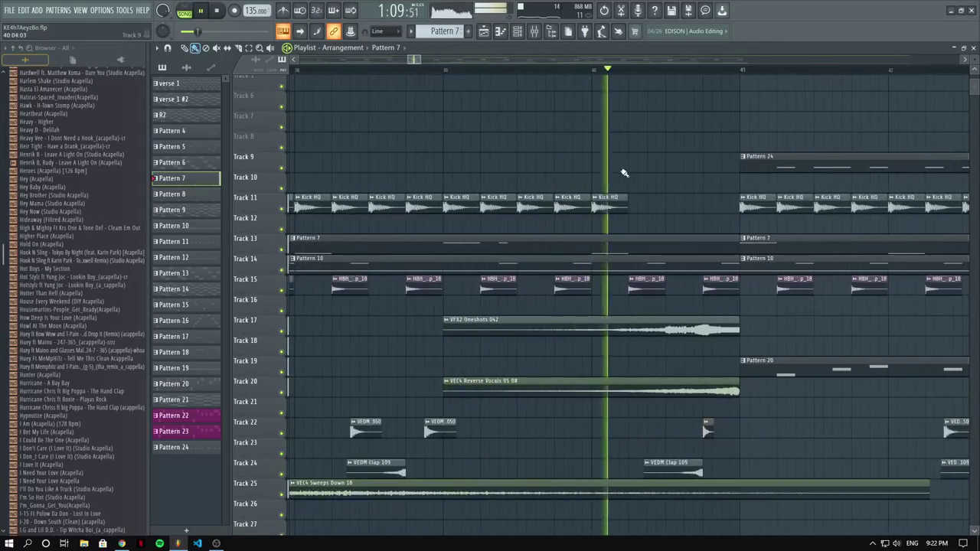
scroll(624, 173, down, 3)
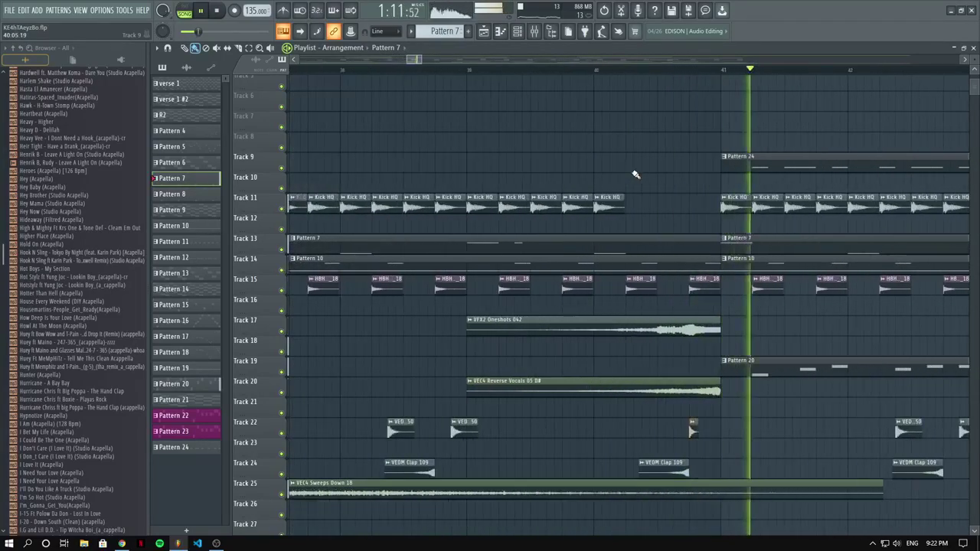
Move playback to just before bar 41, open the first Pattern 24 clip on Track 9 in the Piano roll and play it.
scroll(640, 175, down, 3)
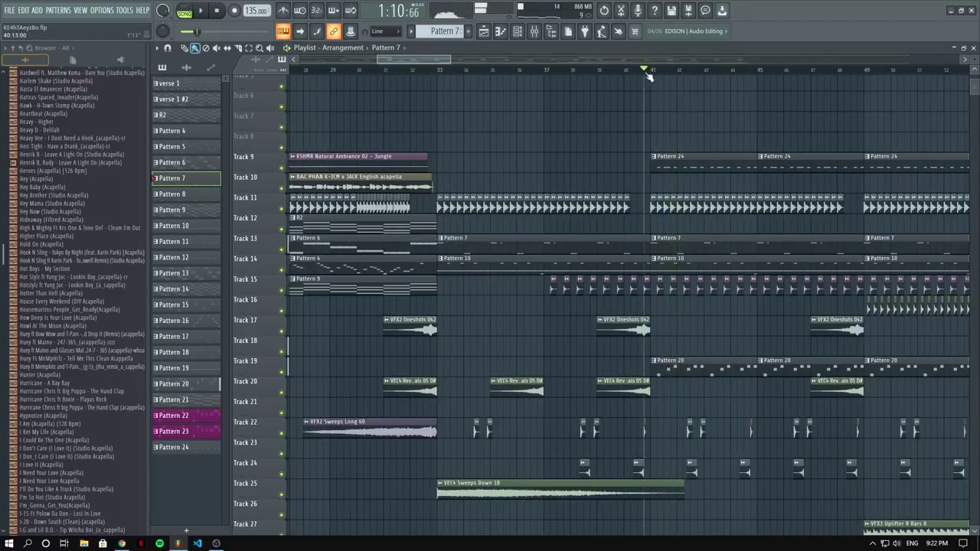
double_click(690, 165)
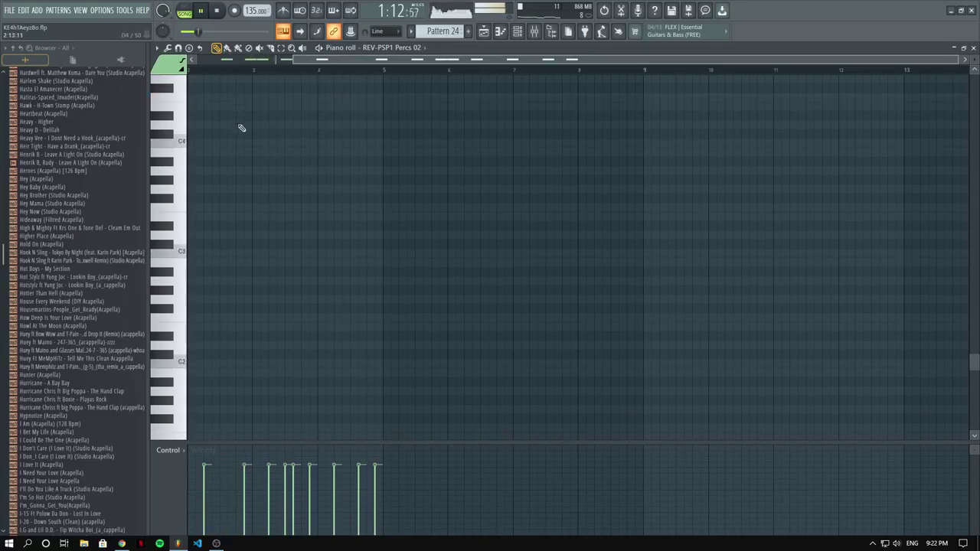
scroll(242, 128, up, 5)
scroll(240, 130, down, 3)
key(space)
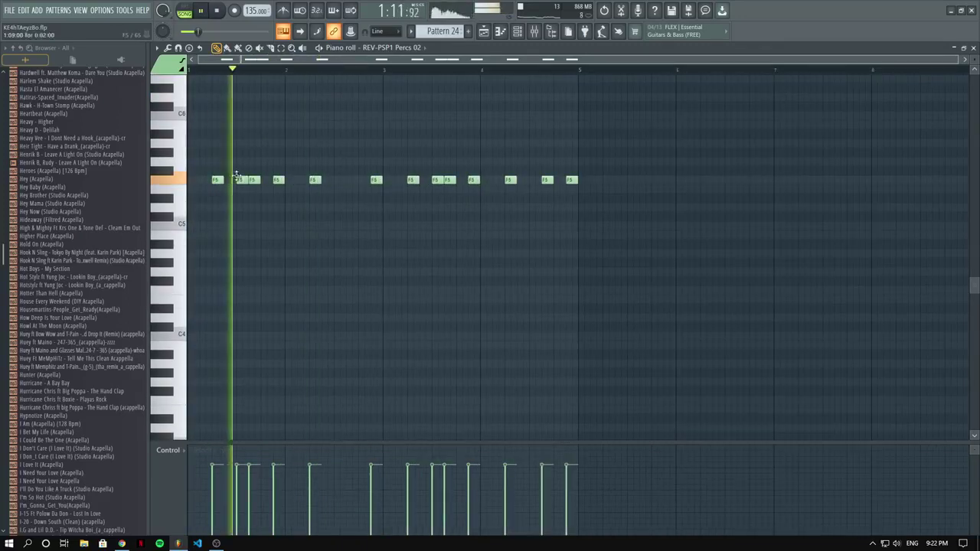
Rework the REV-PSP1 Percs 02 part so its F5 notes fall only on beats 2 and 4 of bars 1 to 4.
right_click(250, 181)
click(264, 180)
right_click(276, 180)
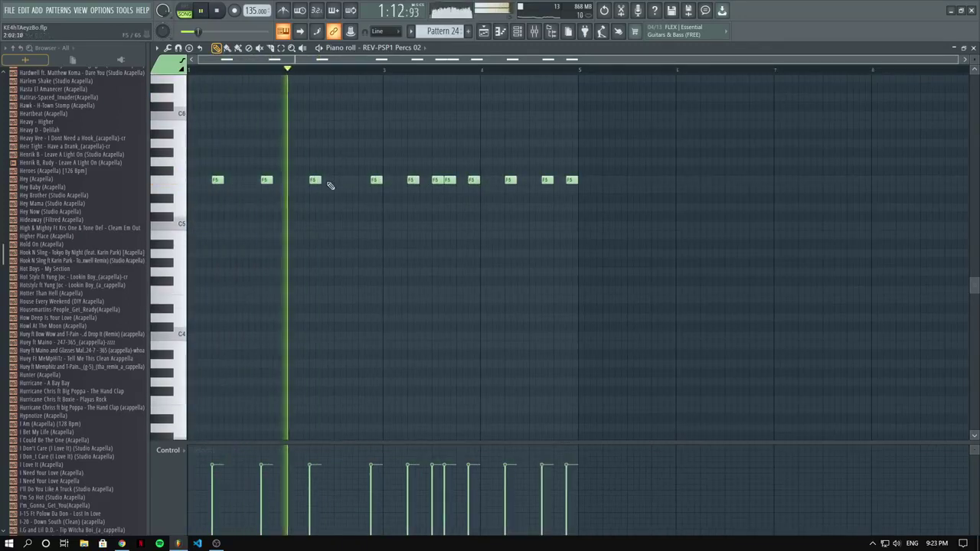
click(359, 180)
right_click(375, 180)
right_click(437, 180)
right_click(450, 180)
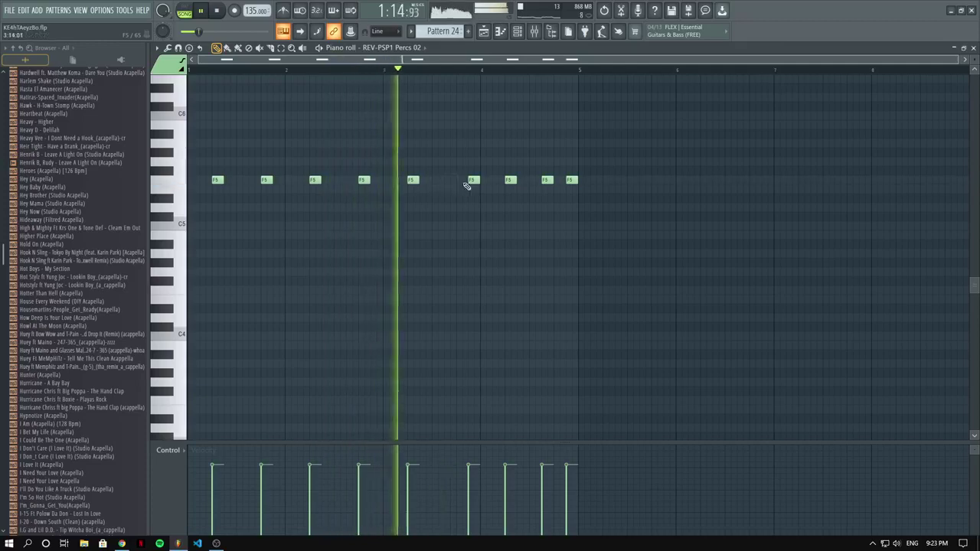
click(462, 180)
right_click(471, 180)
right_click(547, 180)
click(558, 180)
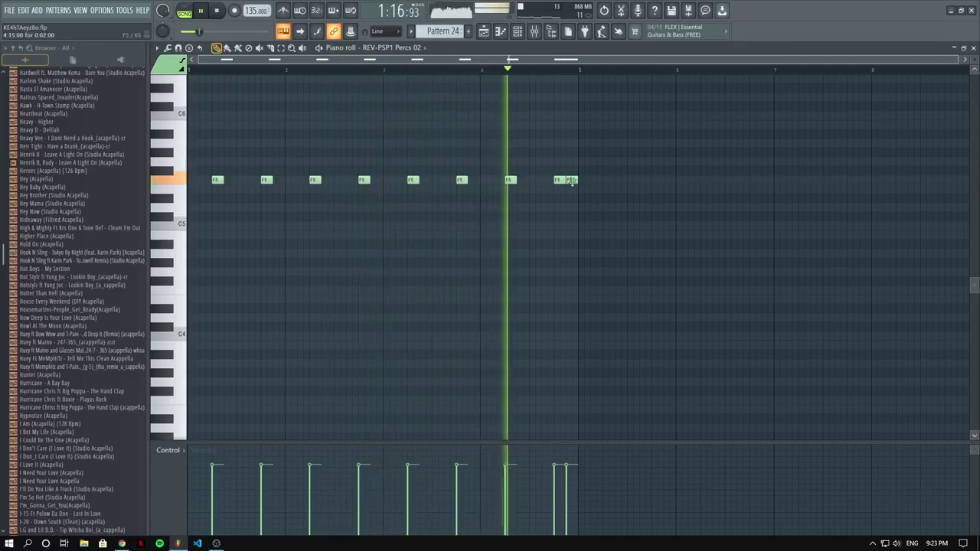
right_click(571, 180)
Return to the Playlist and play the reworked Pattern 24 clips from bar 41, rechecking their notes in the Piano roll.
click(483, 32)
scroll(446, 131, down, 2)
key(space)
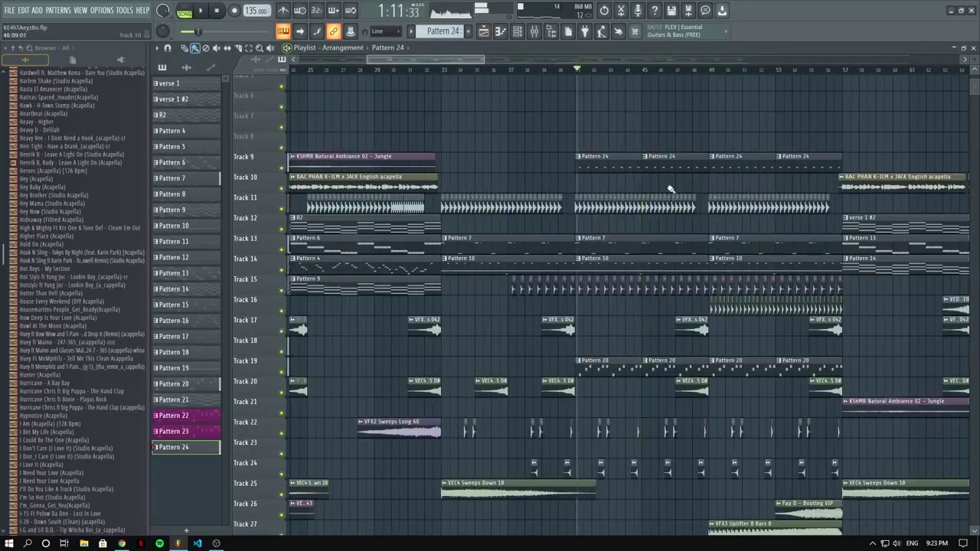
scroll(669, 188, up, 3)
key(F7)
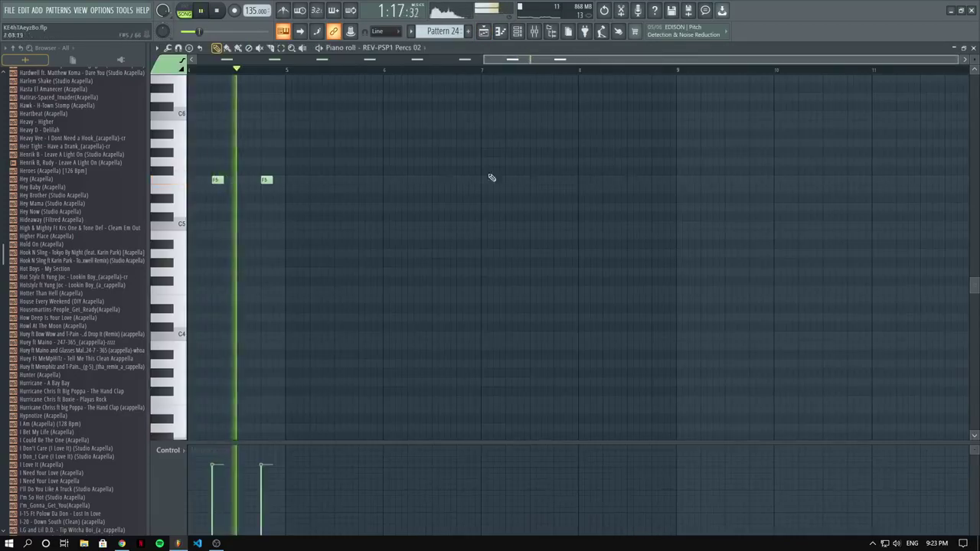
click(484, 33)
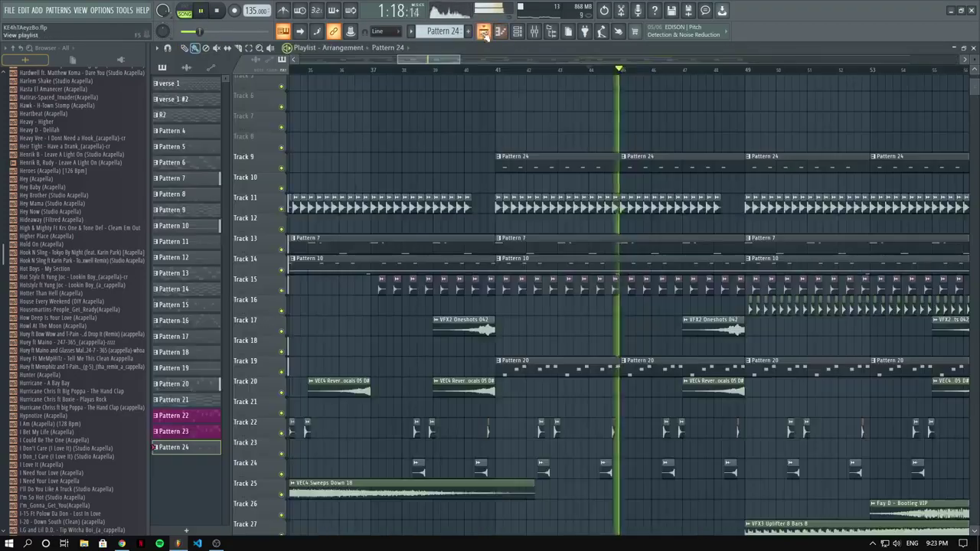
scroll(638, 183, down, 3)
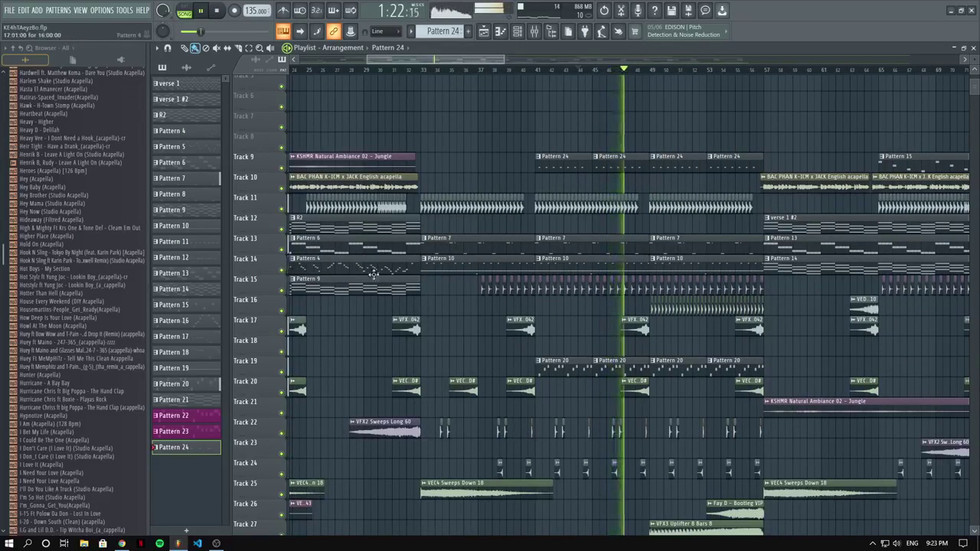
Look back through the acapella samples in the Browser to the D entries while playing the arrangement from about bar 56.
scroll(76, 350, up, 10)
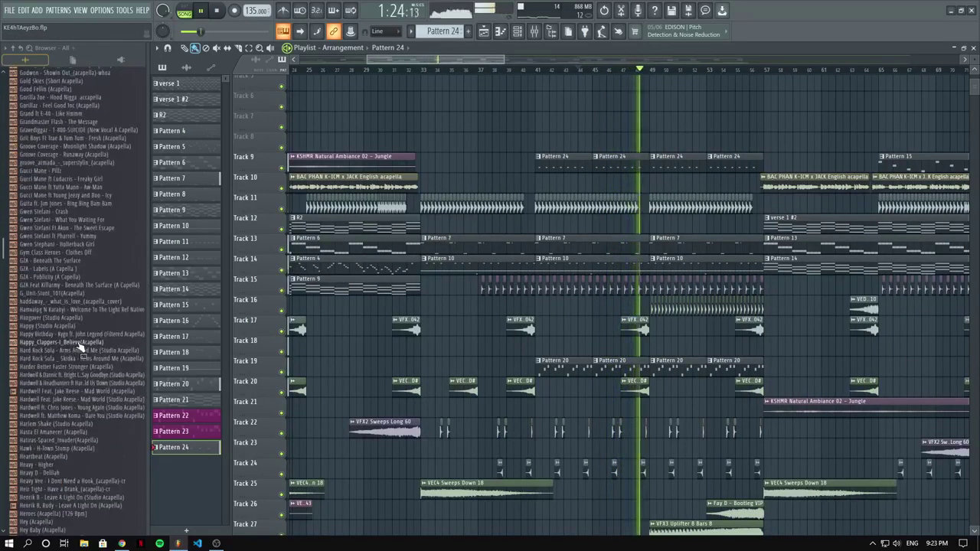
scroll(77, 334, up, 10)
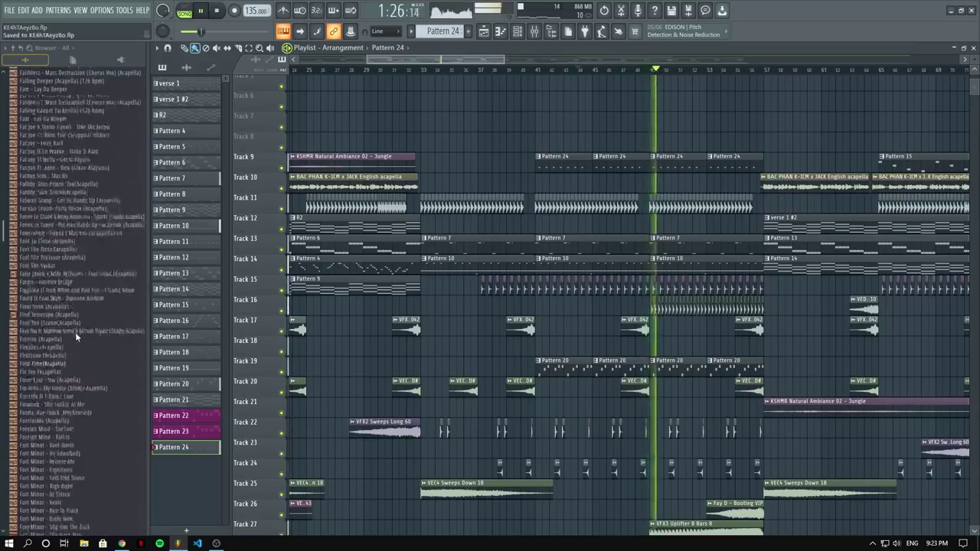
scroll(734, 252, up, 2)
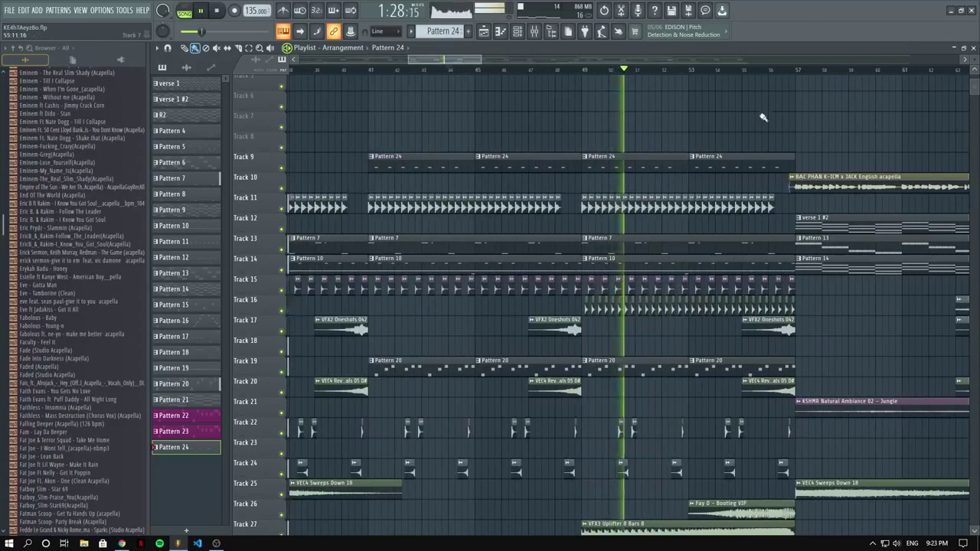
click(771, 70)
scroll(2, 331, up, 15)
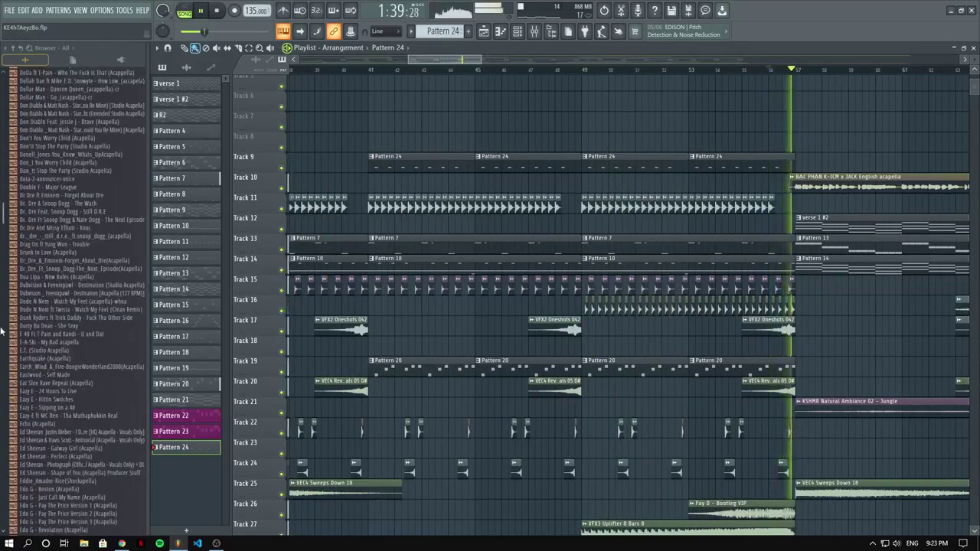
scroll(43, 268, up, 15)
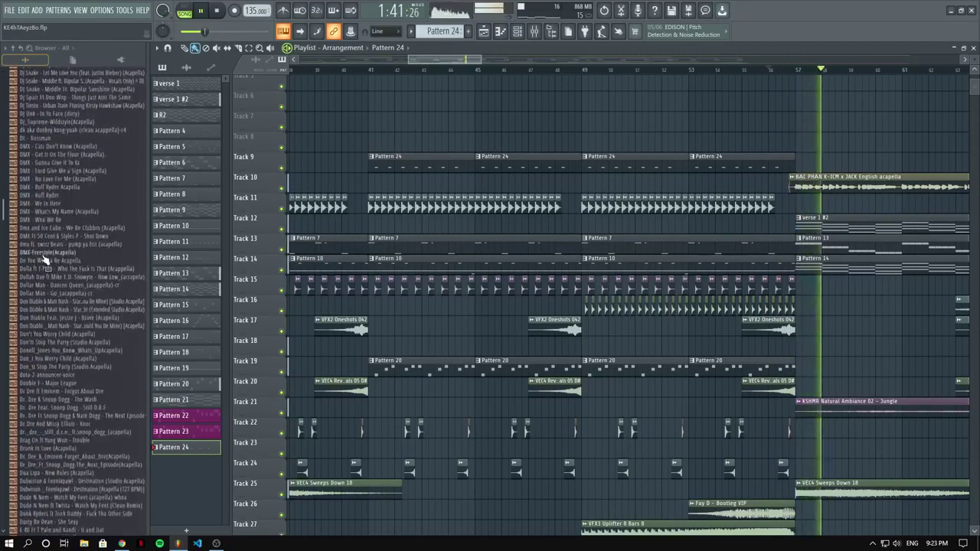
scroll(543, 243, down, 4)
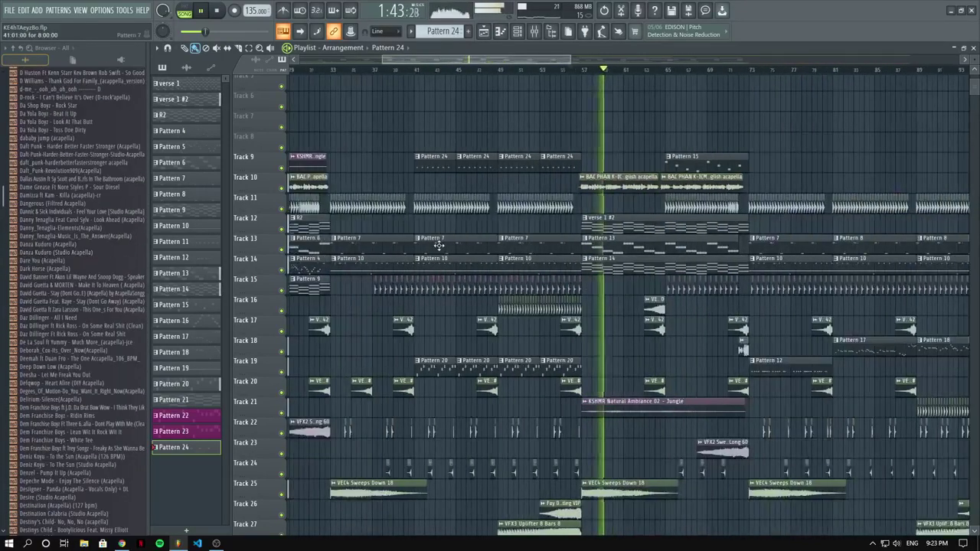
scroll(551, 275, up, 3)
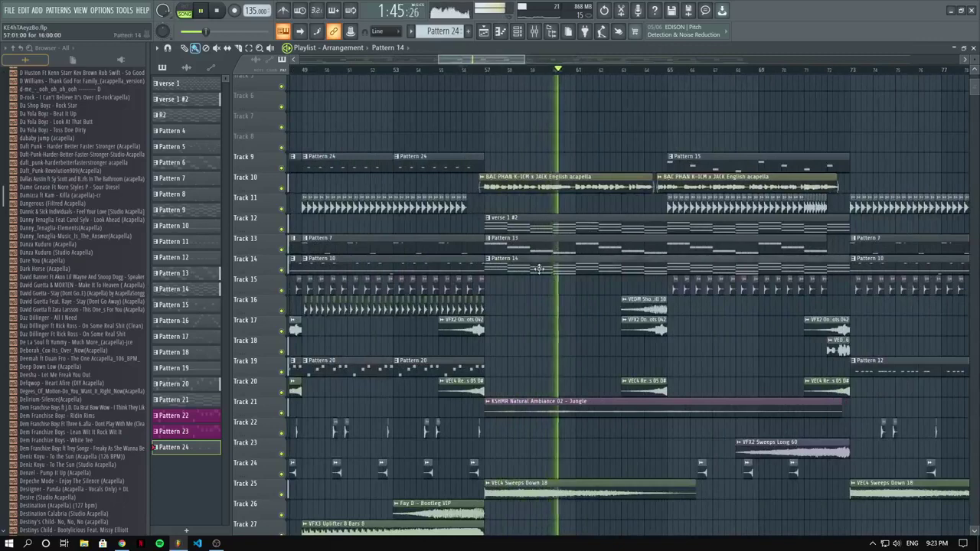
Copy the chord notes of Pattern 14 and add a Sylenth1 channel in the new, empty Pattern 25.
double_click(539, 269)
click(469, 32)
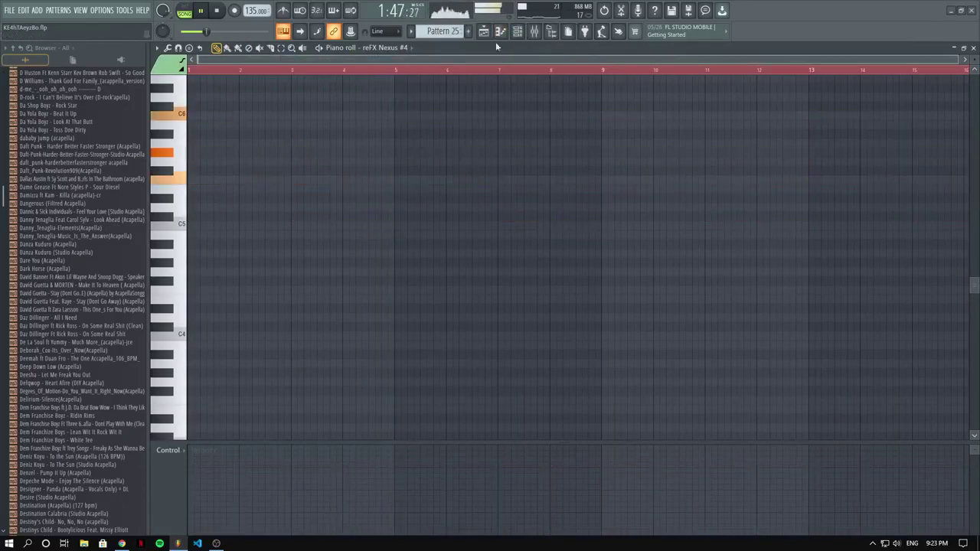
key(F6)
click(226, 327)
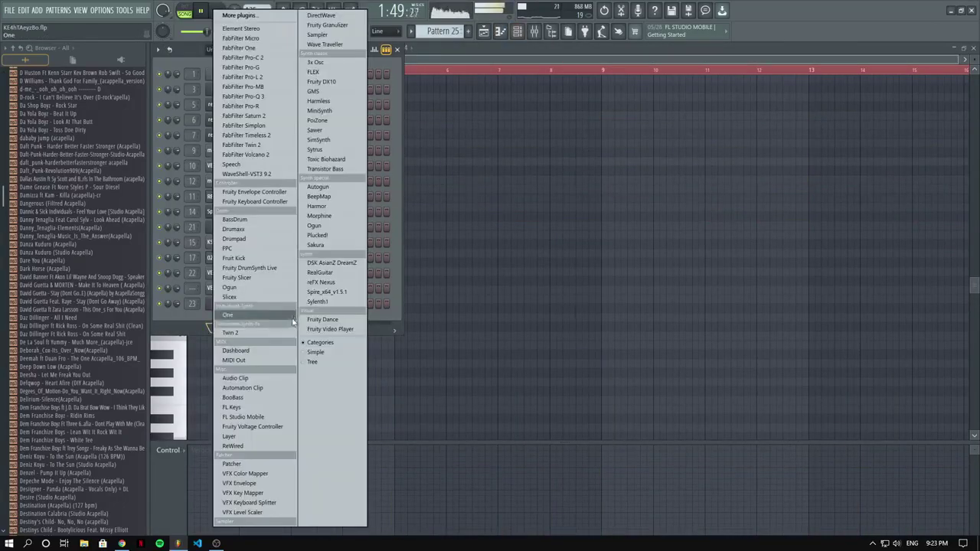
click(315, 302)
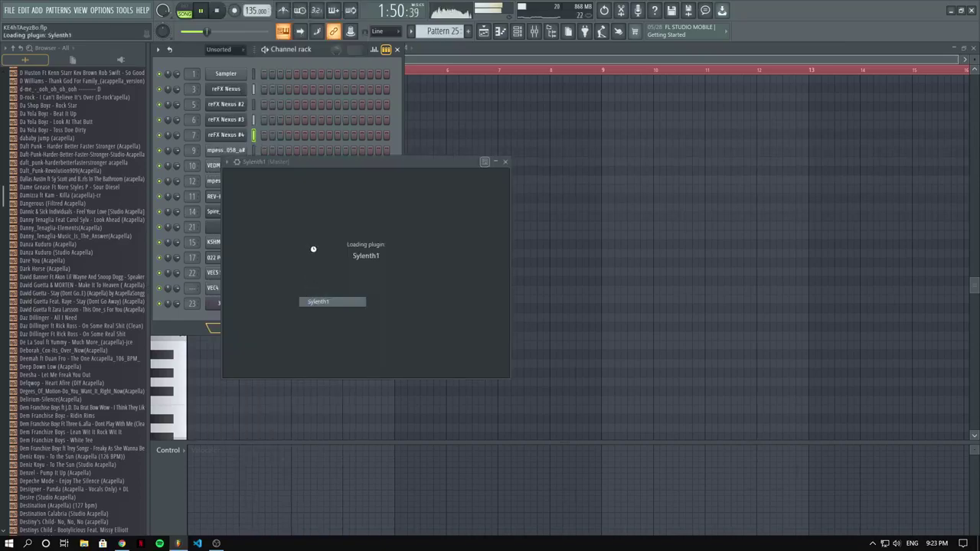
Locate the BANKS 1150 folder in the Browser, inside the Banks of the Sylenth1 presets collection under Vst.
scroll(45, 234, down, 10)
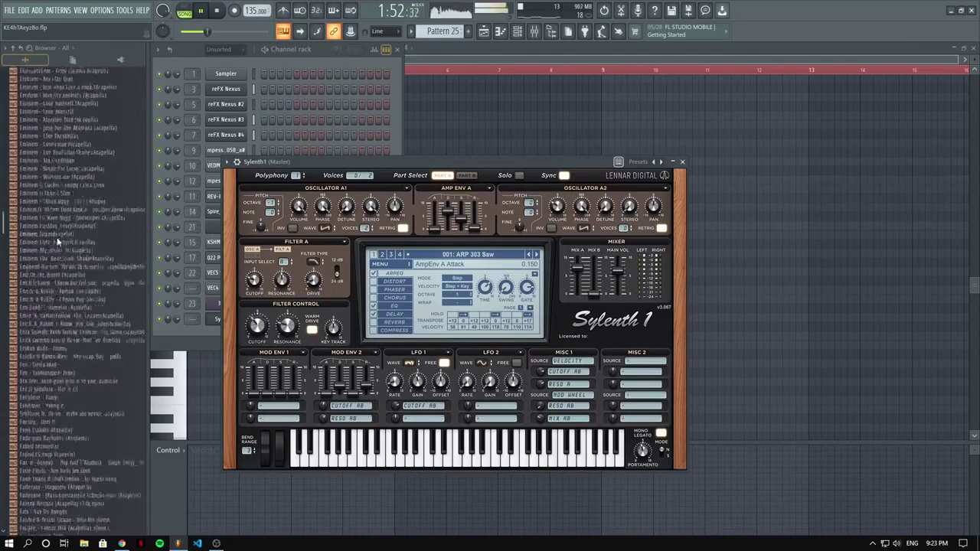
scroll(57, 242, down, 15)
click(14, 48)
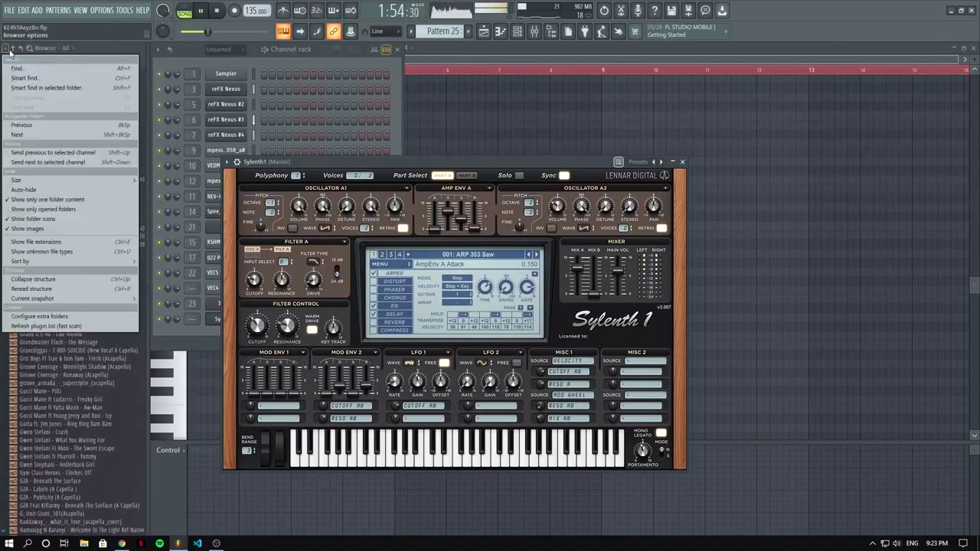
click(14, 49)
click(36, 233)
scroll(42, 219, down, 10)
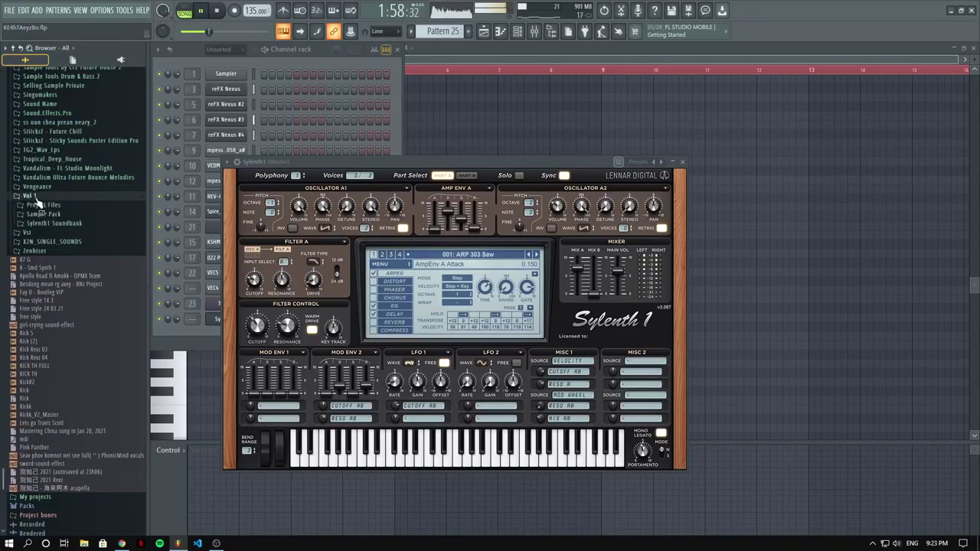
click(34, 214)
click(29, 205)
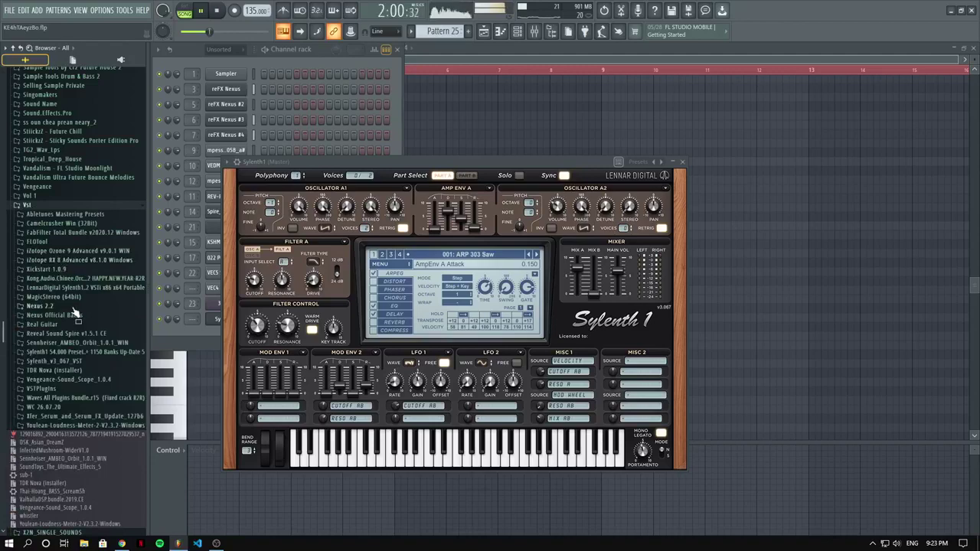
click(73, 353)
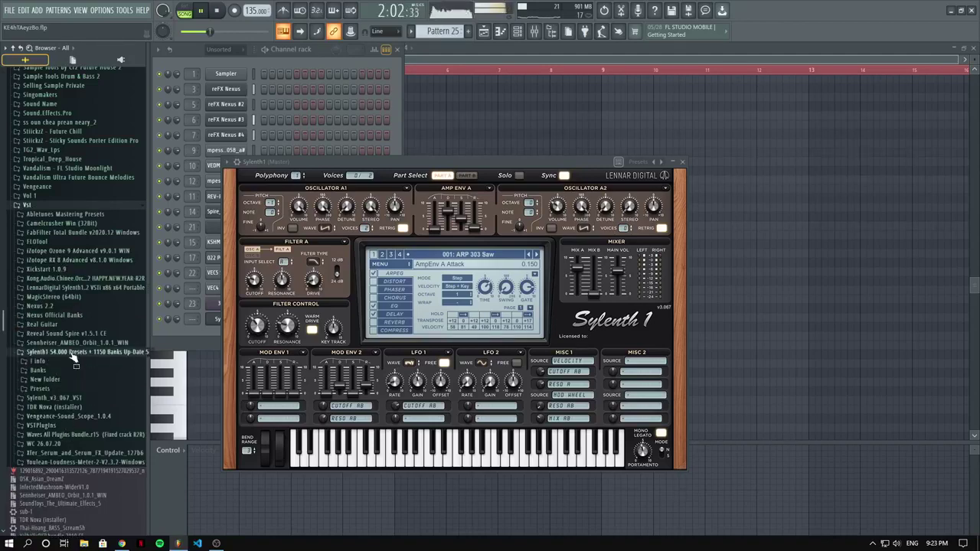
click(64, 371)
click(59, 381)
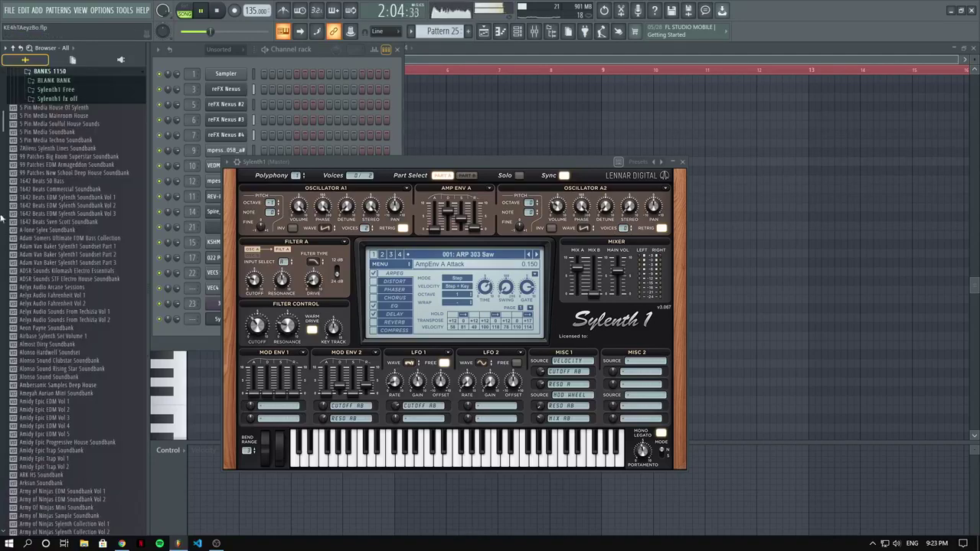
Load the Zenhiser Trance vol 1 bank into Sylenth1 and choose preset 035: Lead 05.
drag(5, 173, 37, 499)
scroll(37, 501, up, 6)
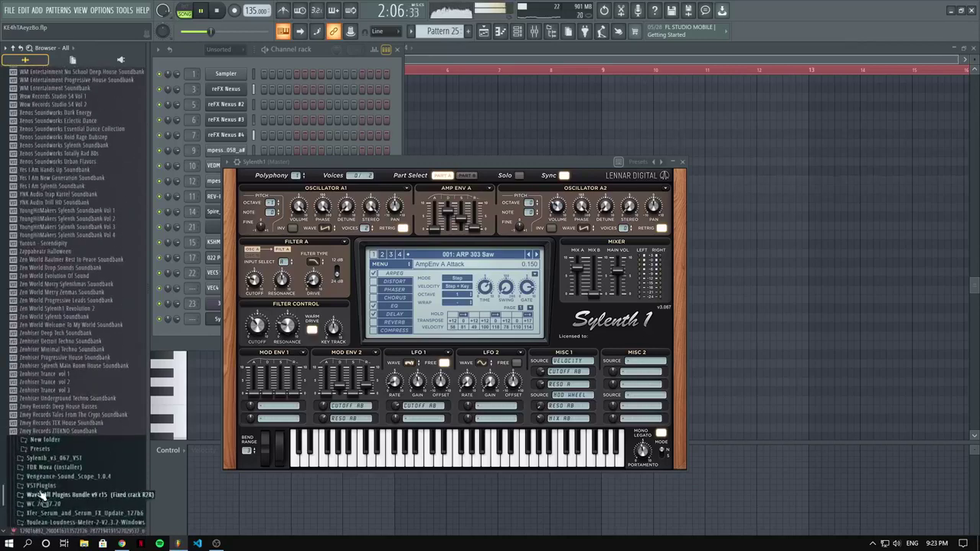
drag(370, 178, 374, 164)
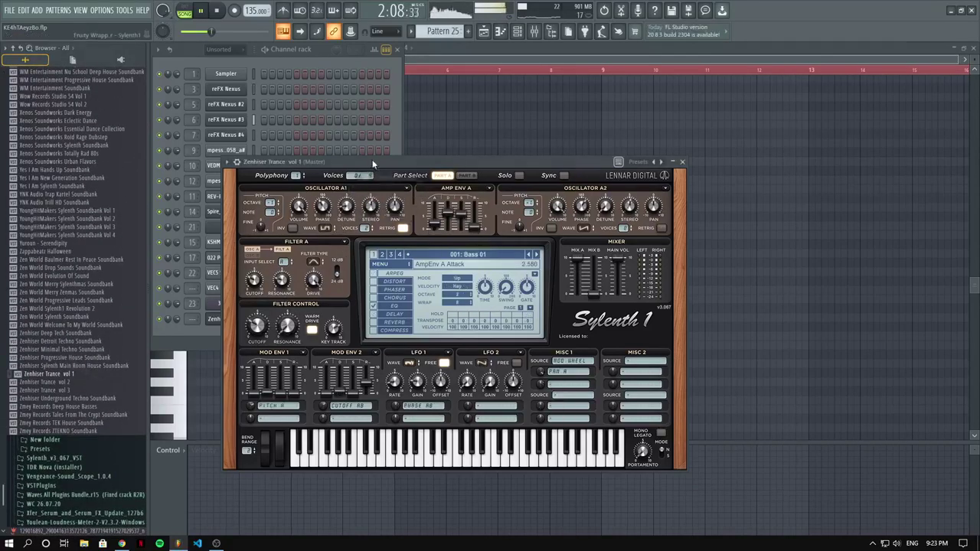
click(496, 255)
click(518, 282)
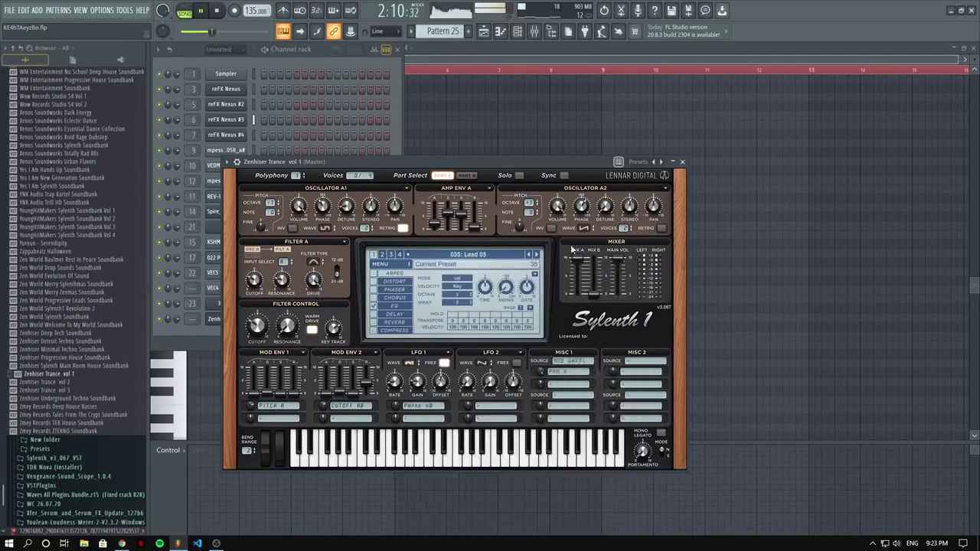
Paste the copied chords into Zenhiser Trance vol 1's Piano roll in Pattern 25 and chop them into eighth notes.
click(681, 163)
right_click(208, 317)
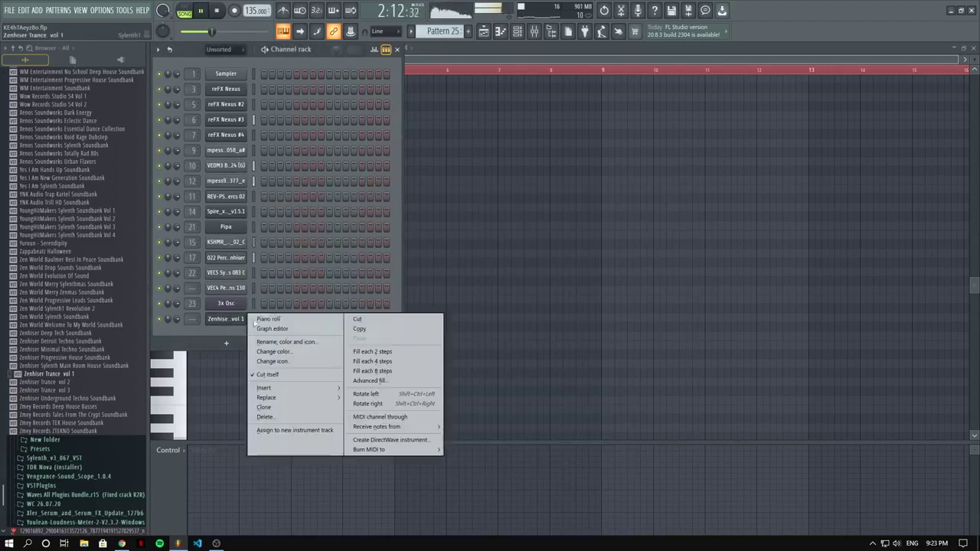
click(278, 321)
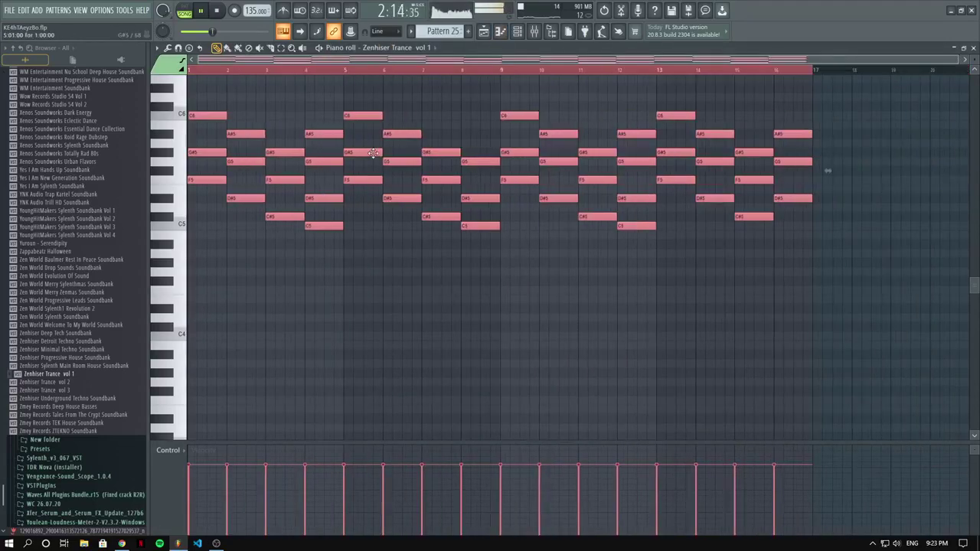
key(ctrl+u)
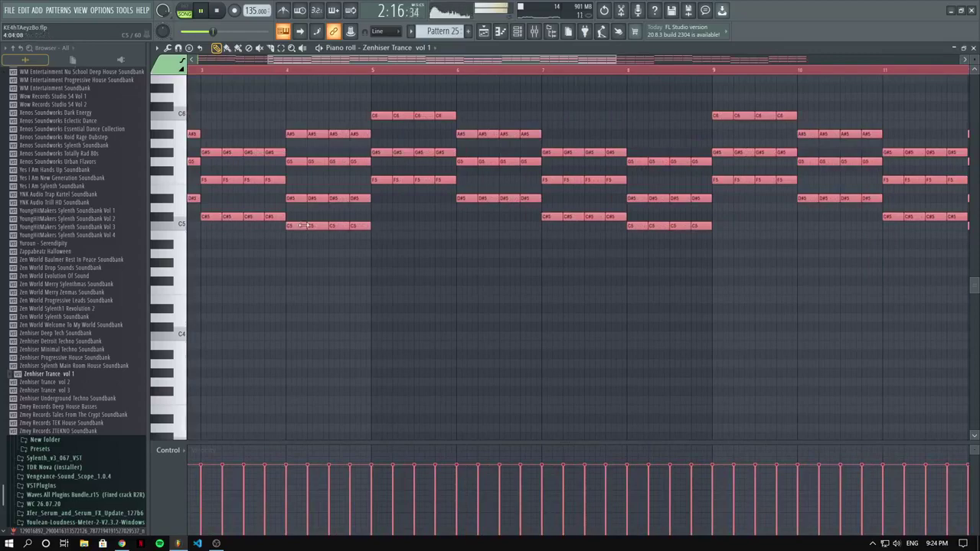
mouse_move(302, 225)
mouse_down()
mouse_move(291, 228)
mouse_move(300, 227)
mouse_up()
scroll(298, 226, down, 3)
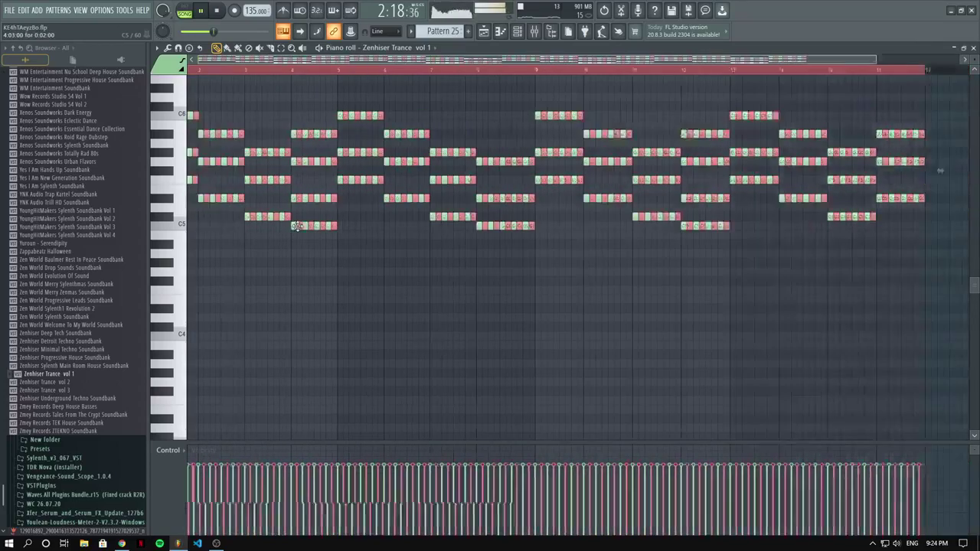
right_click(467, 285)
Route the Zenhiser Trance vol 1 channel to mixer track 25 and play its Pattern 25 notes in the Piano roll.
click(534, 31)
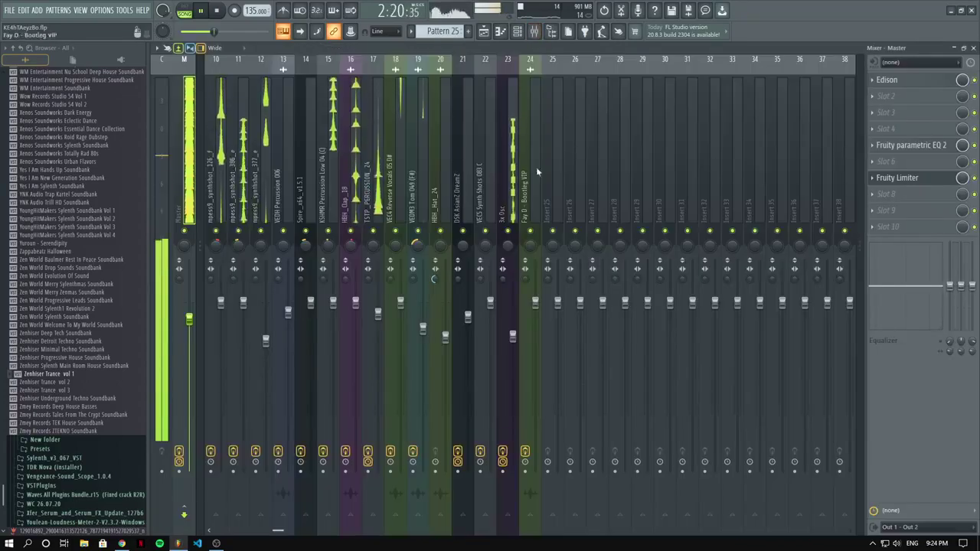
click(517, 31)
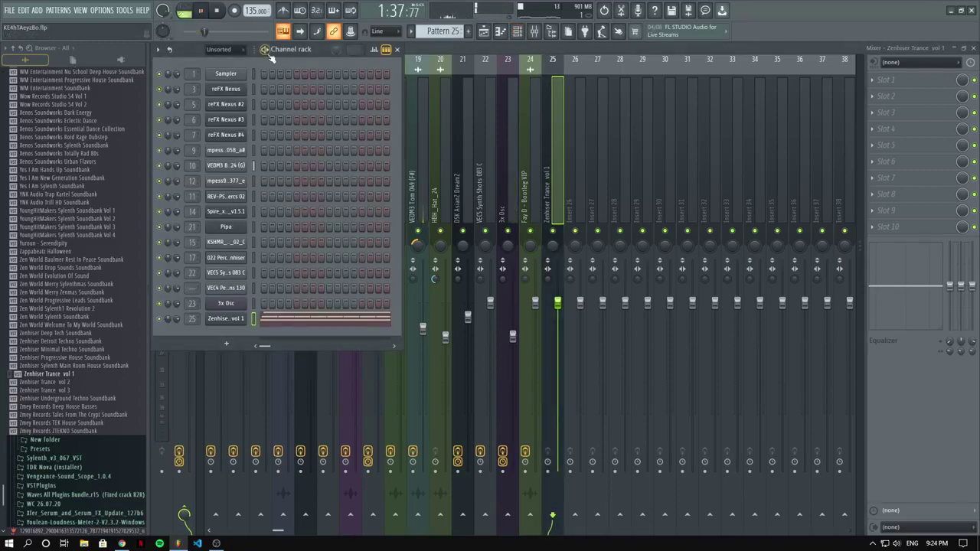
click(286, 324)
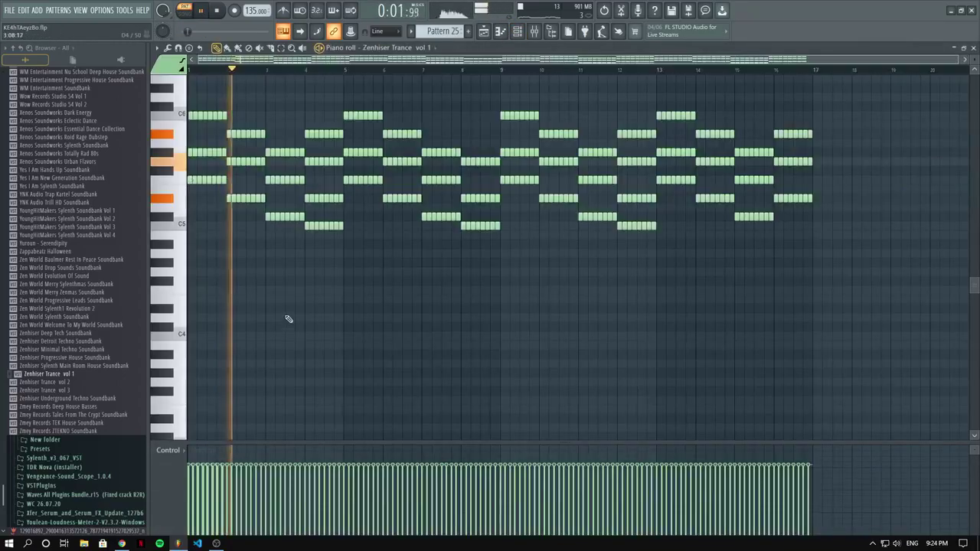
scroll(232, 261, up, 2)
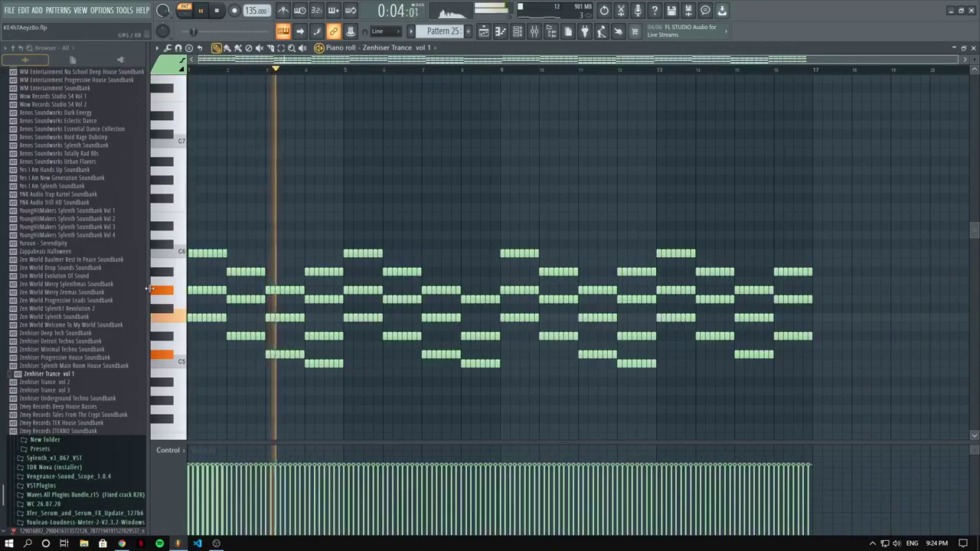
scroll(253, 258, up, 3)
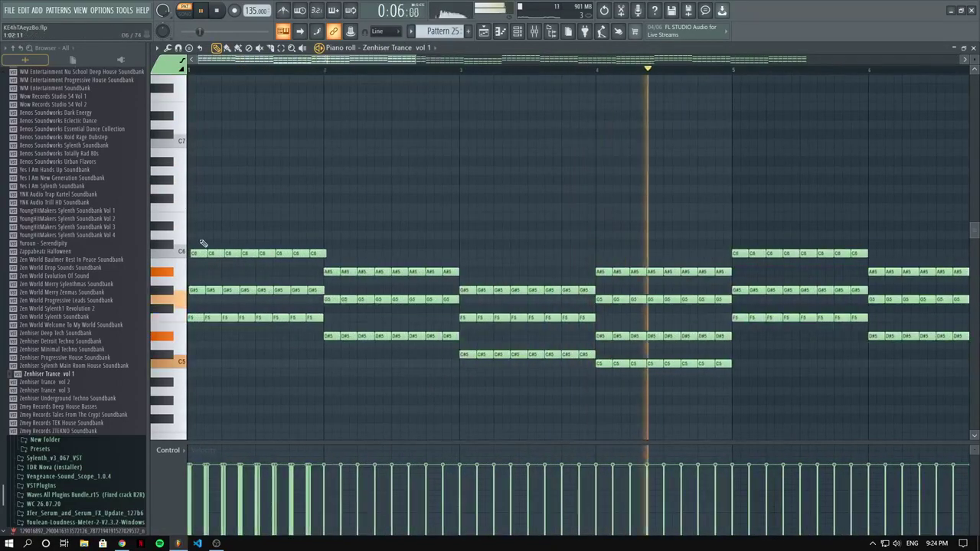
drag(201, 243, 315, 291)
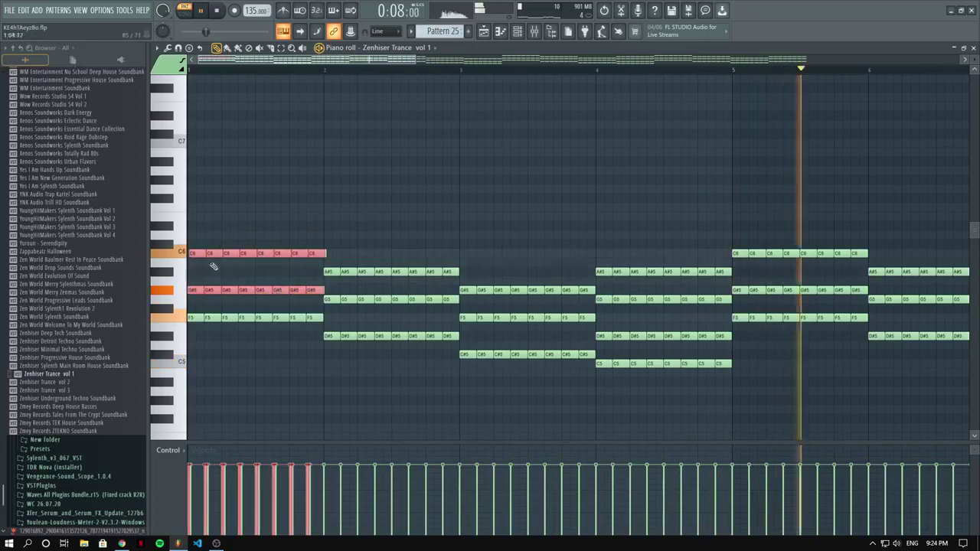
scroll(212, 267, up, 3)
ctrl+click(261, 236)
drag(201, 232, 387, 268)
key(ctrl+z)
key(ctrl+z)
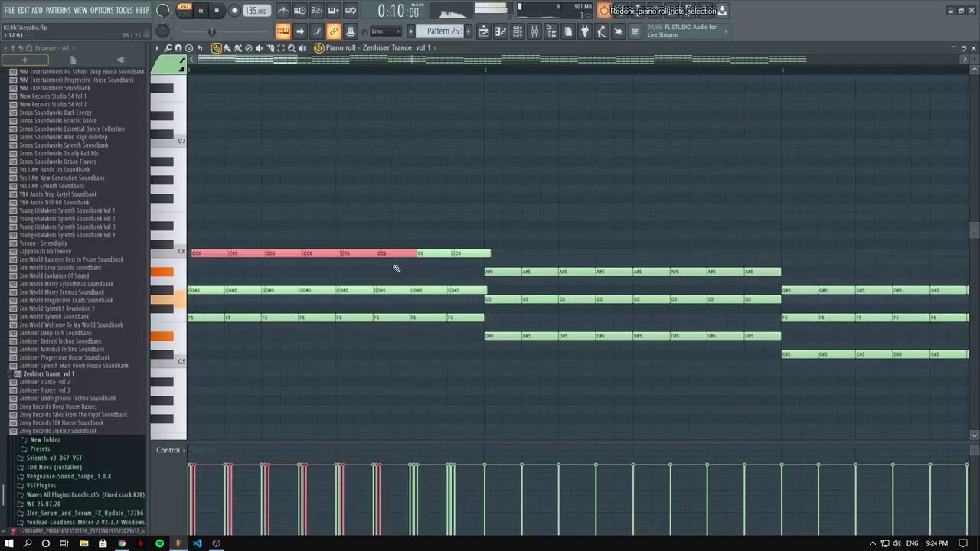
key(ctrl+z)
key(ctrl+alt+z)
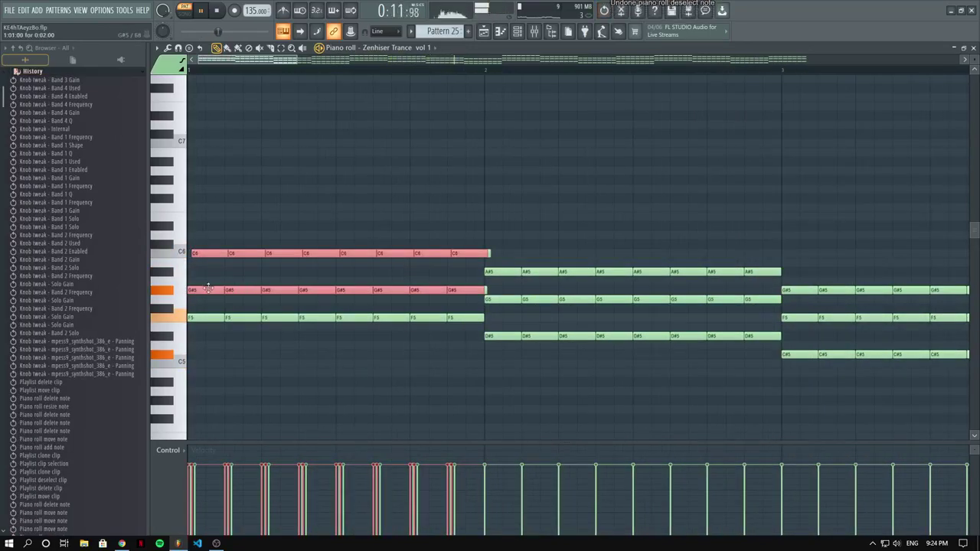
Align bar 1's C6 and G#5 chord notes exactly with the start of the bar and save the project.
drag(190, 223, 478, 293)
drag(379, 290, 376, 290)
ctrl+click(440, 225)
drag(507, 252, 191, 253)
key(ctrl+s)
click(19, 49)
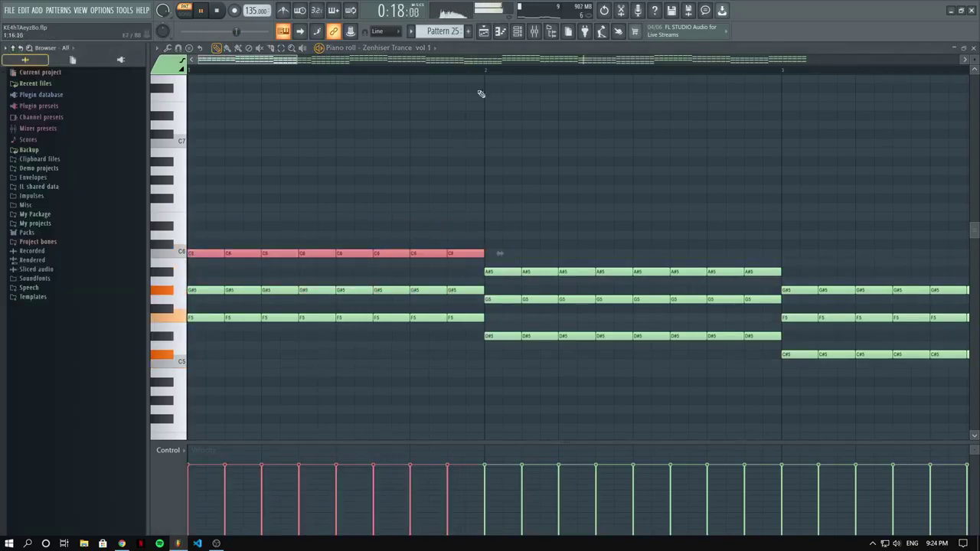
Insert Kickstart in slot 4 of the Zenhiser Trance vol 1 mixer track and set its mix to 63%.
click(536, 33)
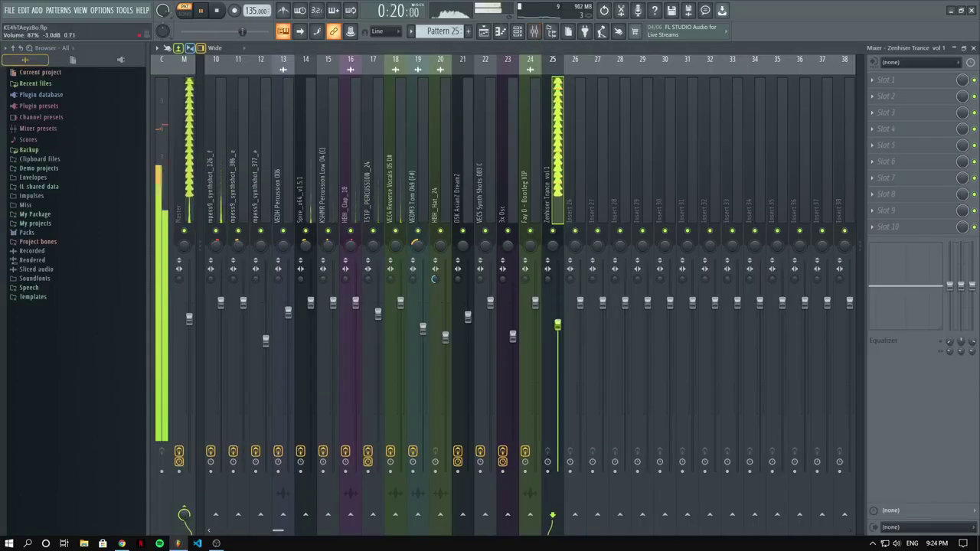
click(881, 129)
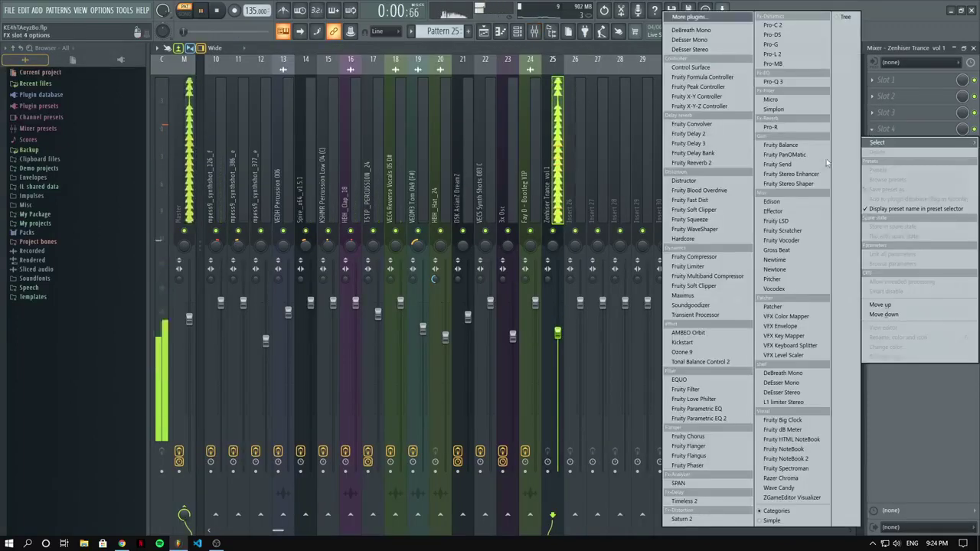
click(682, 342)
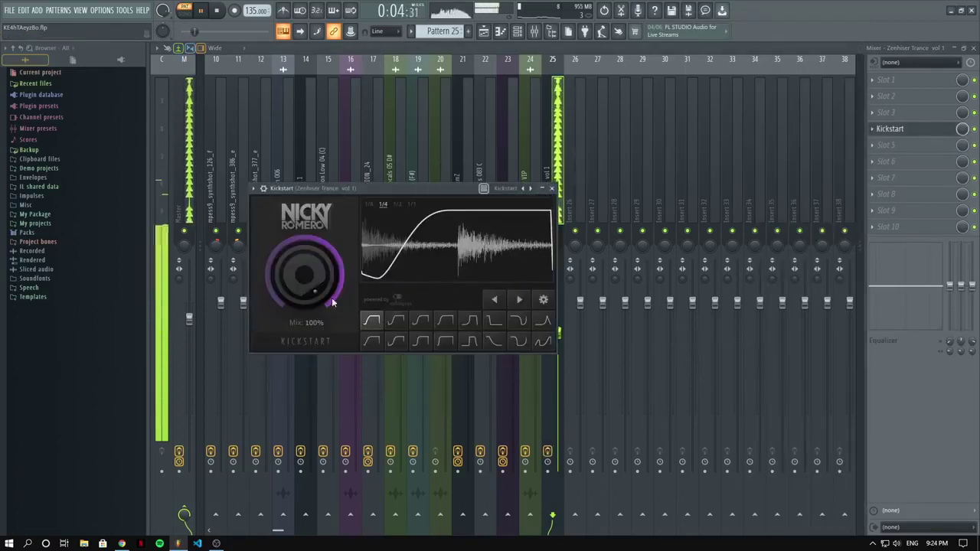
drag(332, 297, 331, 330)
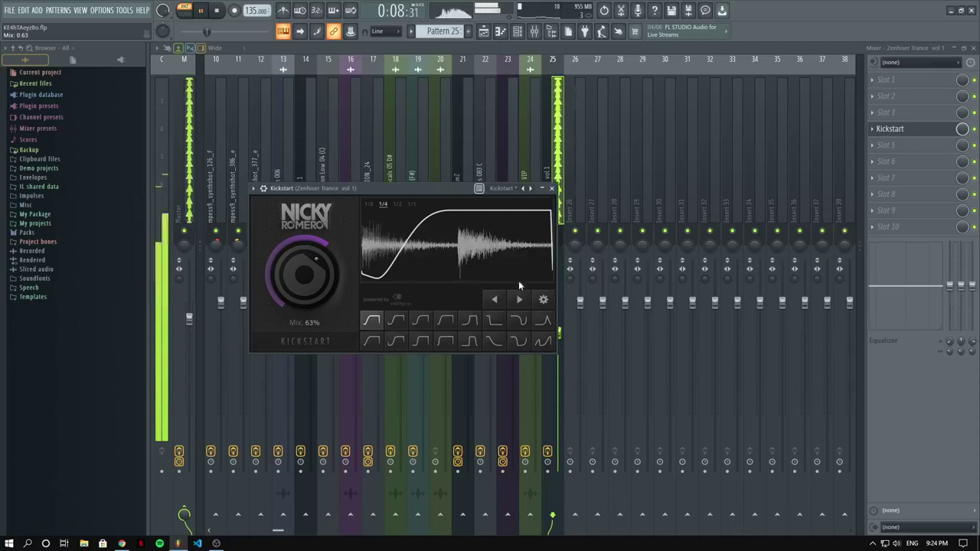
Lower the Zenhiser Trance vol 1 mixer track to about -6.3 dB and insert Pro-Q 3 in slot 2.
drag(559, 335, 559, 347)
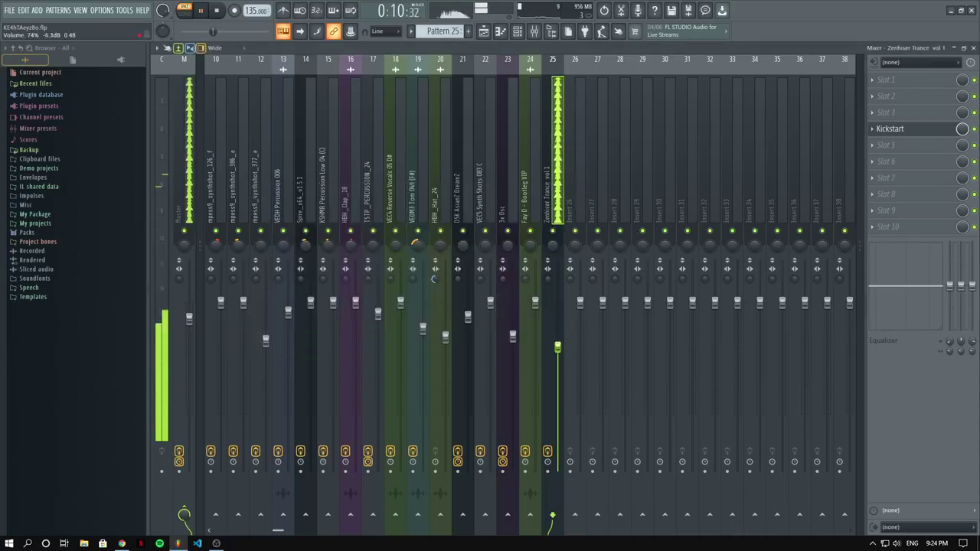
click(910, 95)
mouse_move(877, 109)
click(773, 81)
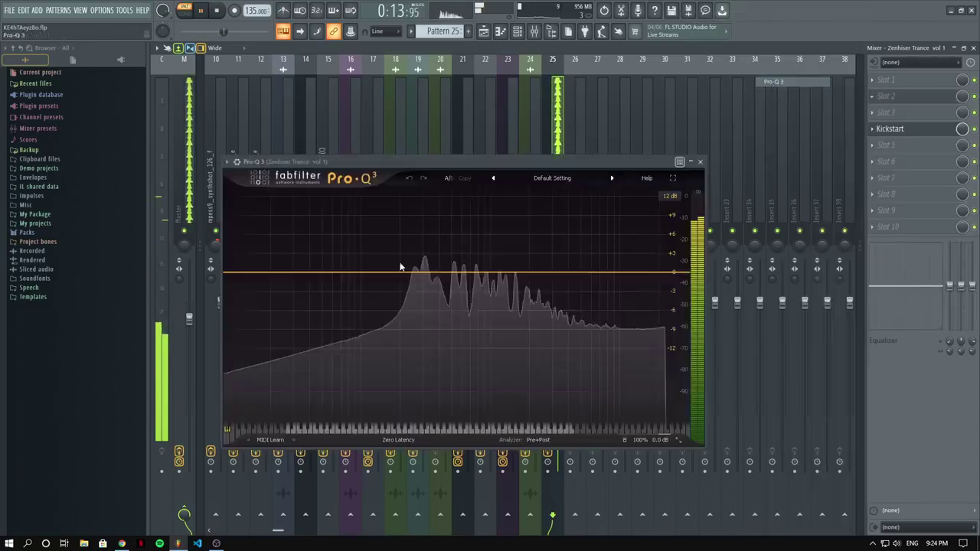
Cut about 2.7 dB near 3.9 kHz with a bell band and about 5.5 dB near 13.7 kHz with a steeper high shelf.
drag(536, 273, 634, 323)
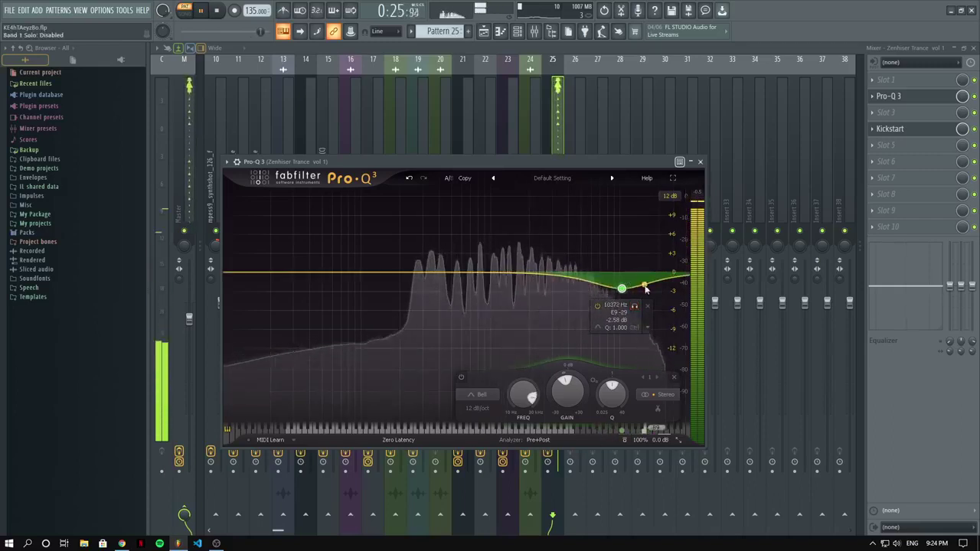
drag(622, 288, 567, 289)
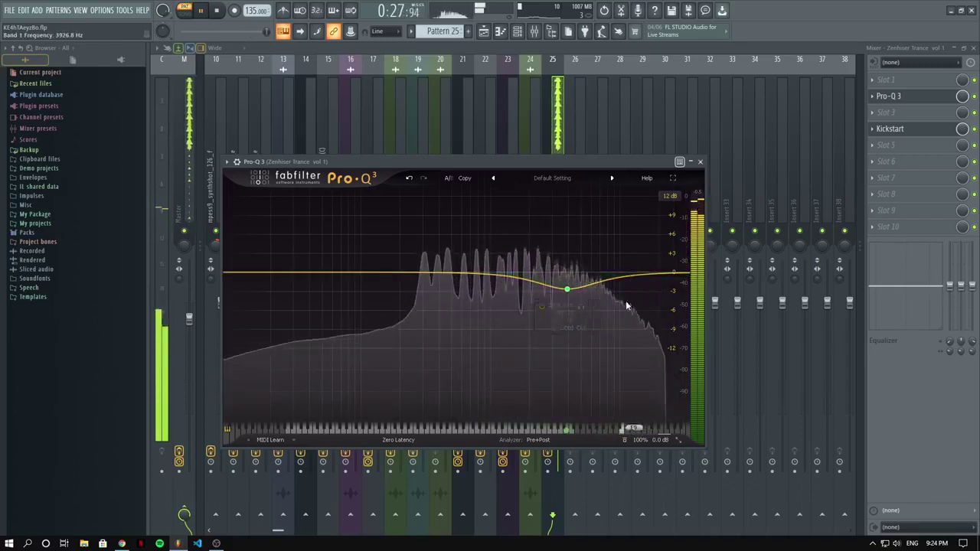
drag(658, 273, 638, 289)
scroll(638, 289, up, 3)
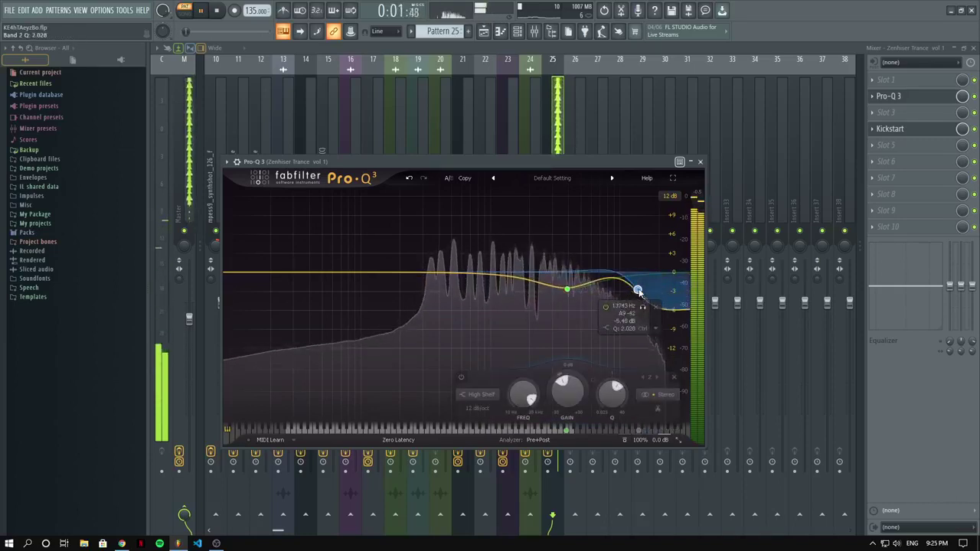
scroll(639, 293, up, 3)
click(644, 307)
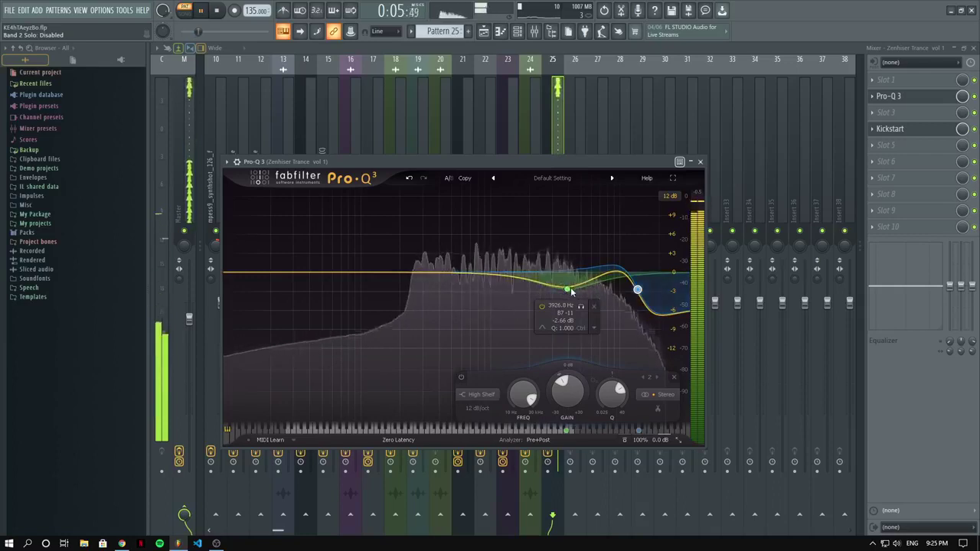
Move the bell cut to about 2.66 kHz at -2.1 dB and add a 36 dB/oct low cut near 134 Hz.
drag(567, 290, 548, 305)
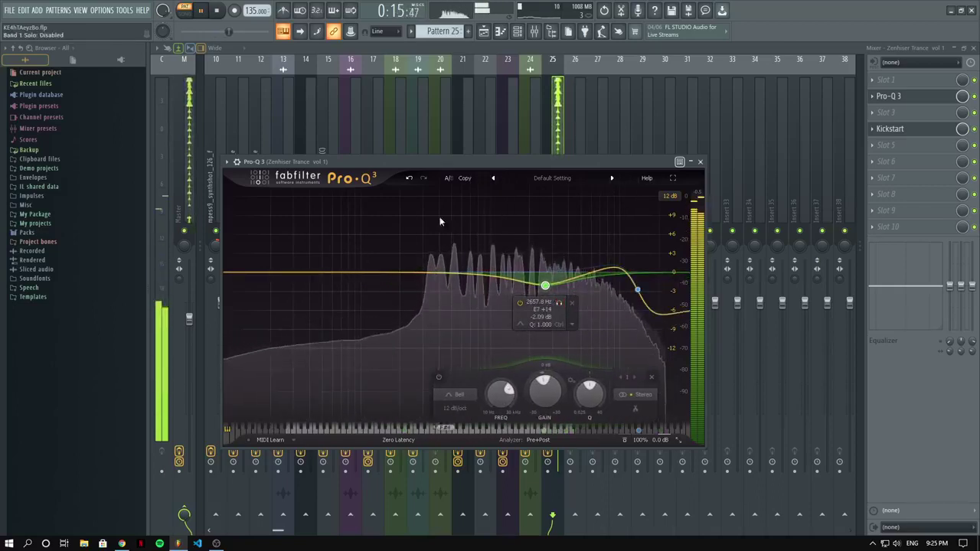
click(532, 177)
click(252, 274)
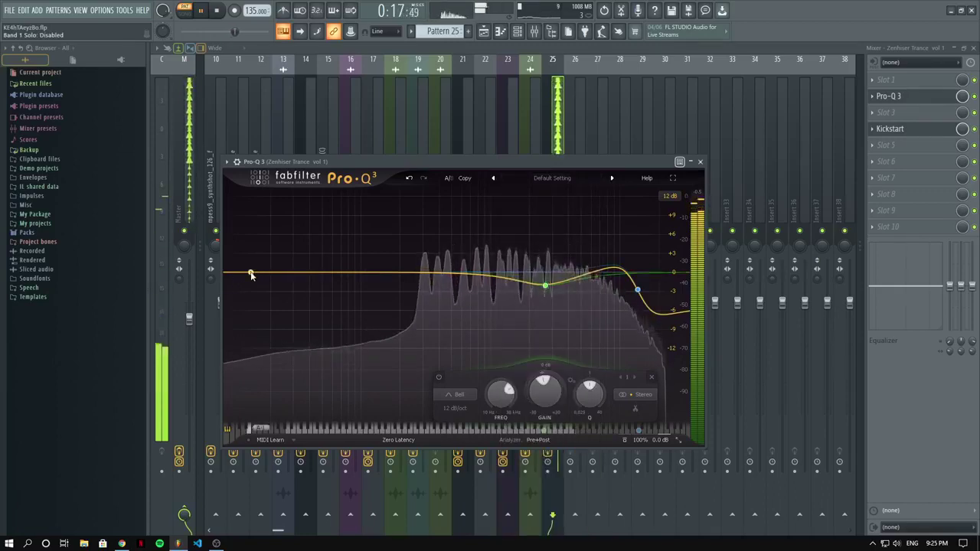
drag(251, 273, 271, 304)
right_click(298, 346)
mouse_move(330, 393)
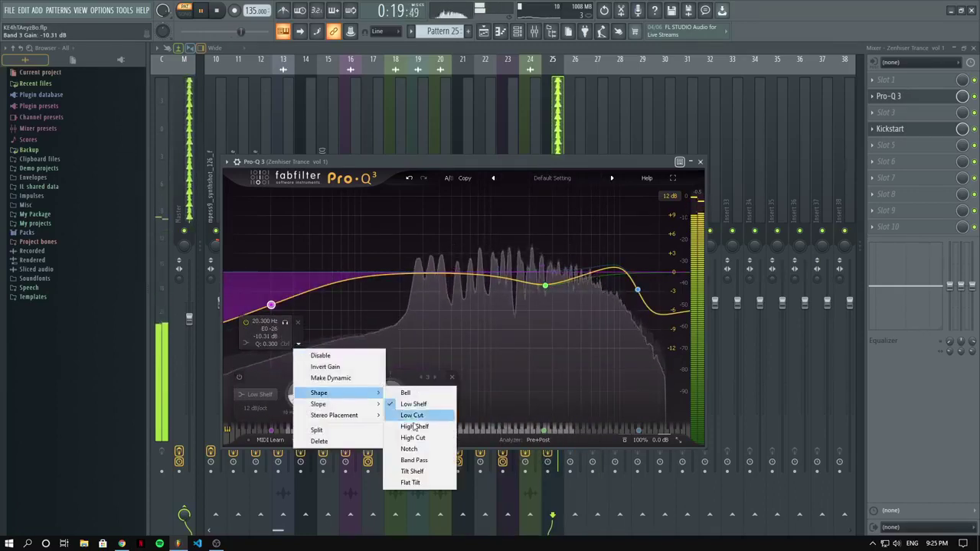
click(416, 417)
scroll(271, 334, up, 4)
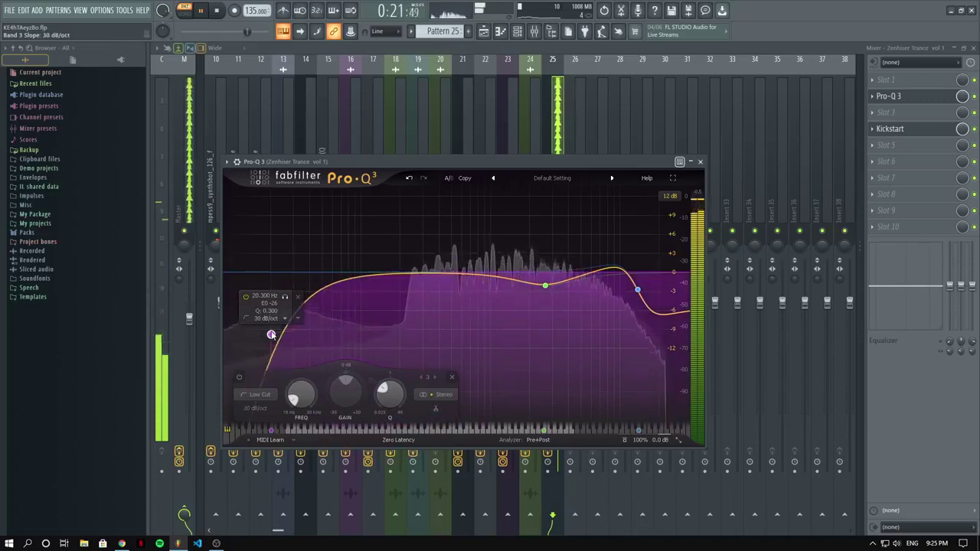
drag(271, 334, 389, 350)
click(403, 312)
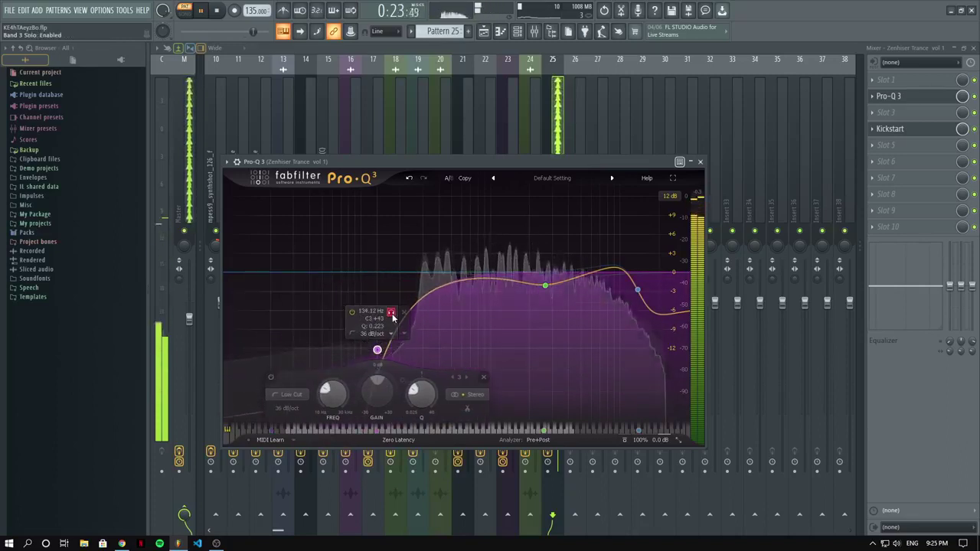
drag(408, 318, 414, 318)
key(Escape)
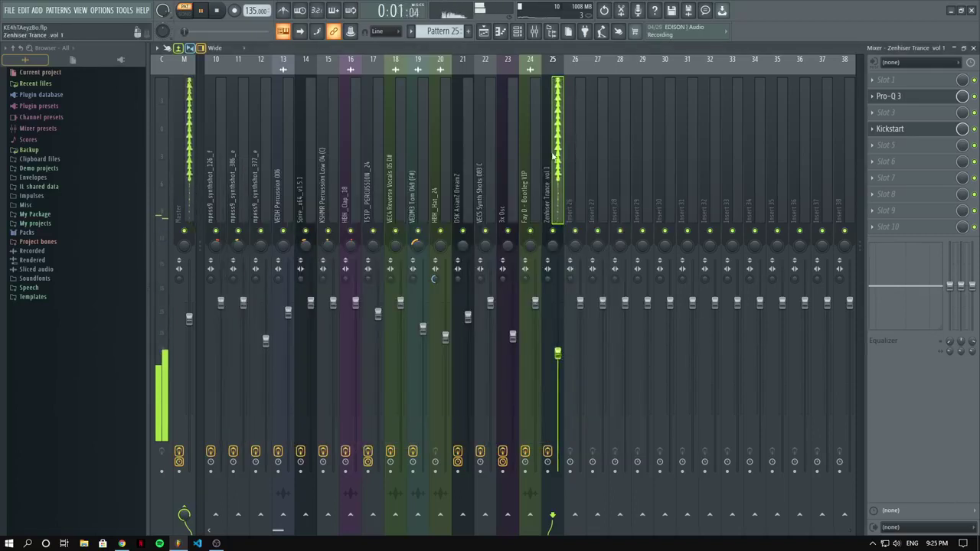
Open the Zenhiser Trance vol 1 channel's synth and check its filter cutoff during playback.
key(F6)
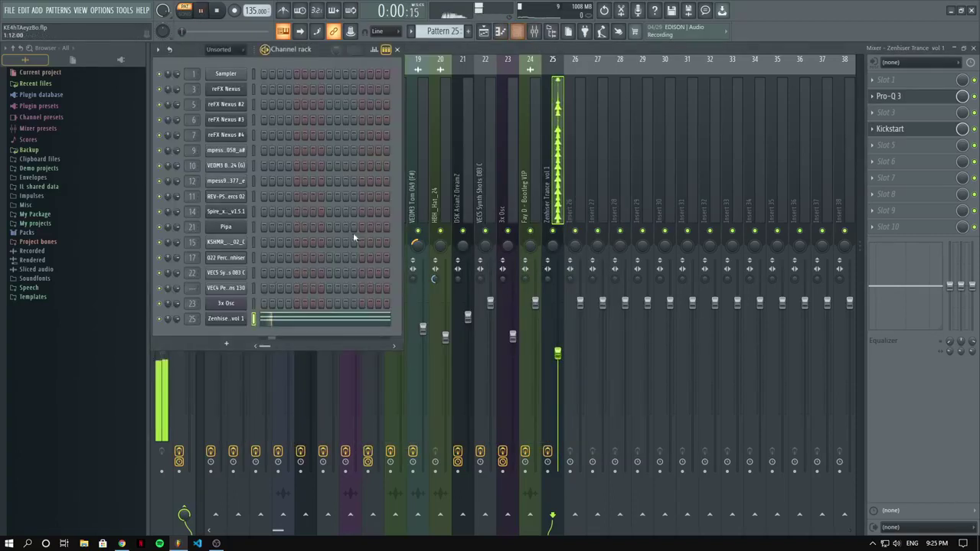
click(219, 319)
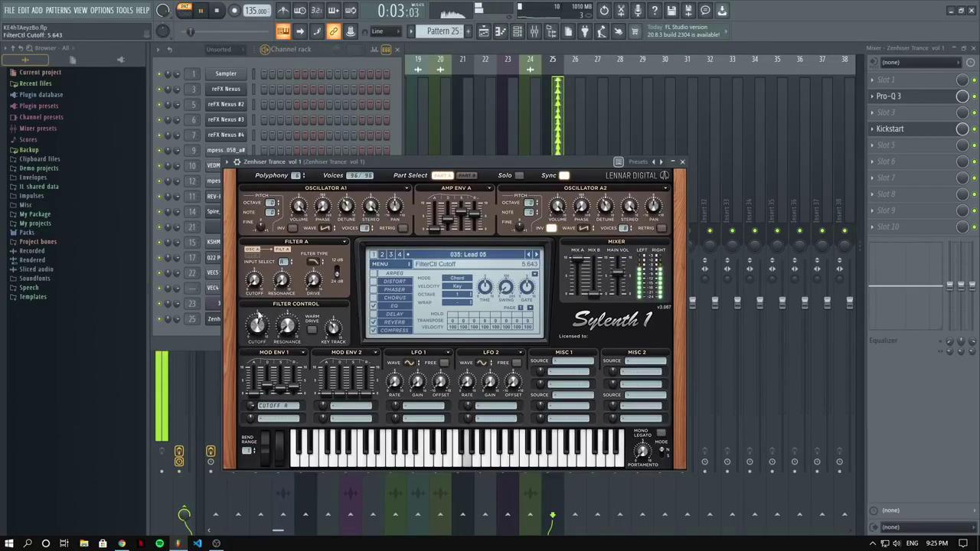
click(560, 115)
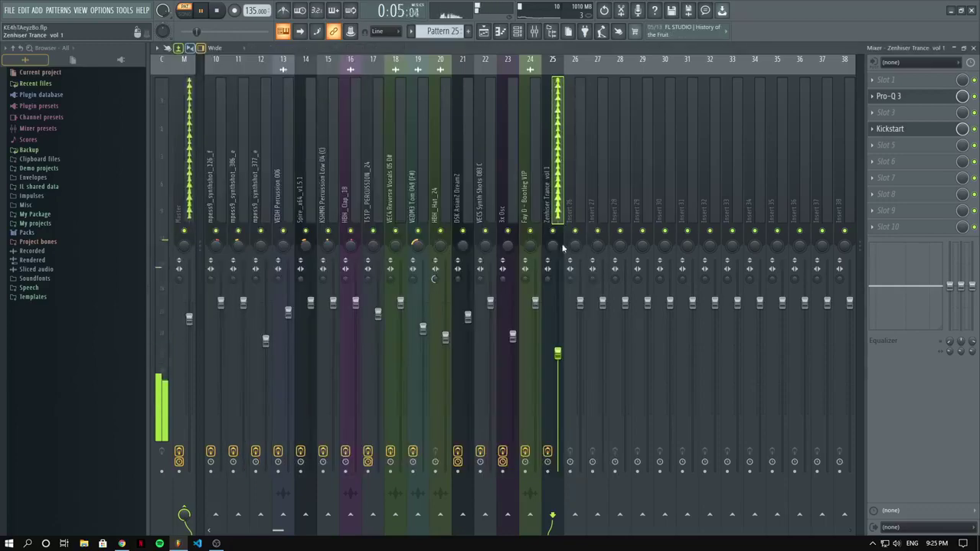
Place a Pattern 25 clip in the playlist on Track 8, starting near bar 57.
click(483, 31)
click(487, 140)
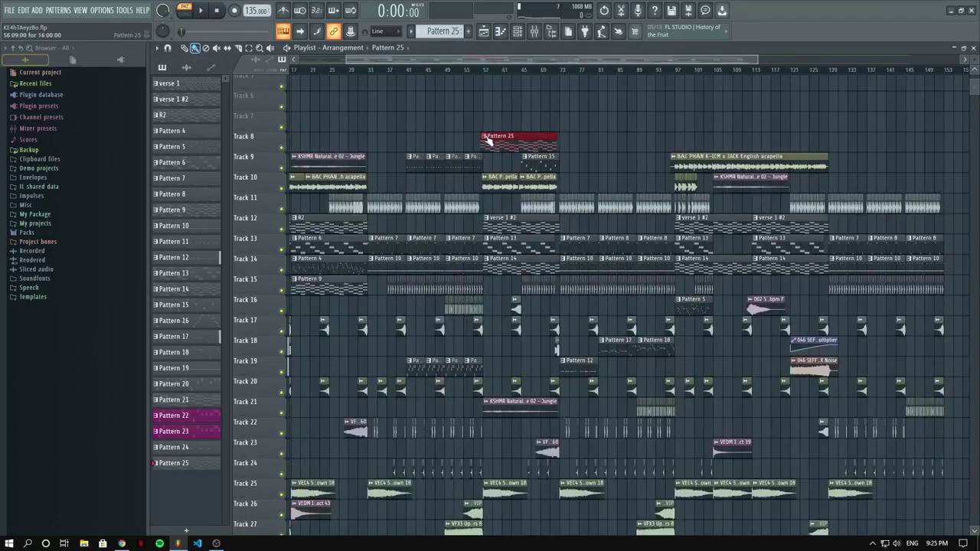
Open the Kickstart effect on the Zenhiser Trance vol 1 mixer track.
scroll(504, 138, up, 6)
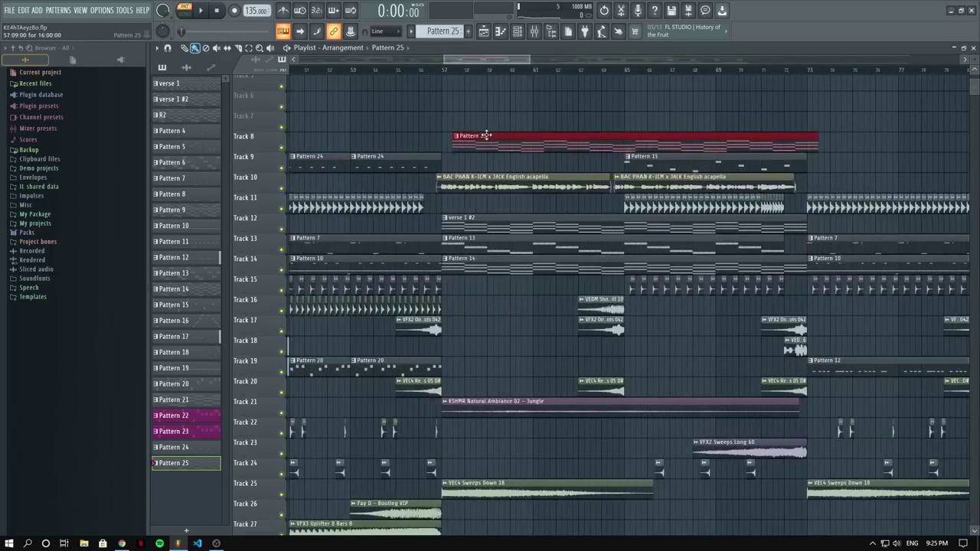
key(F9)
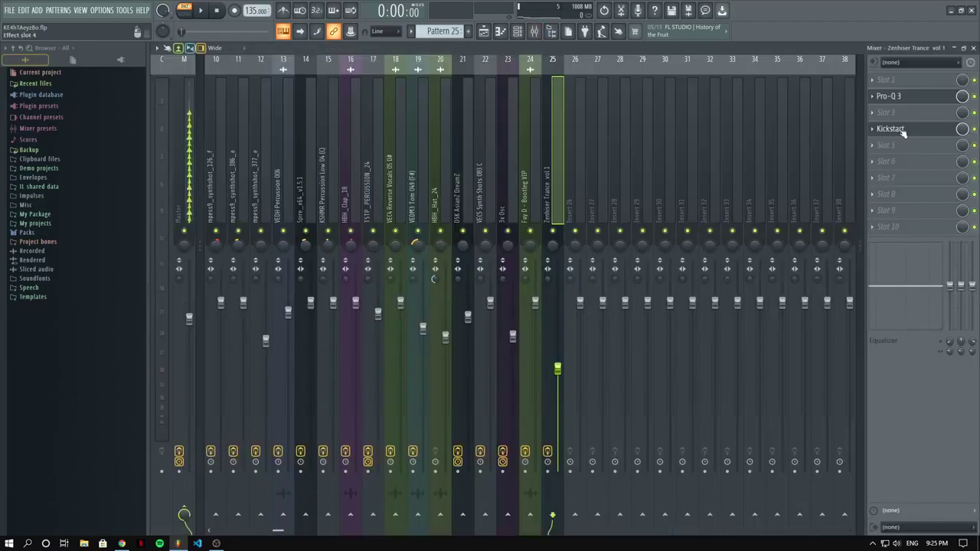
click(892, 129)
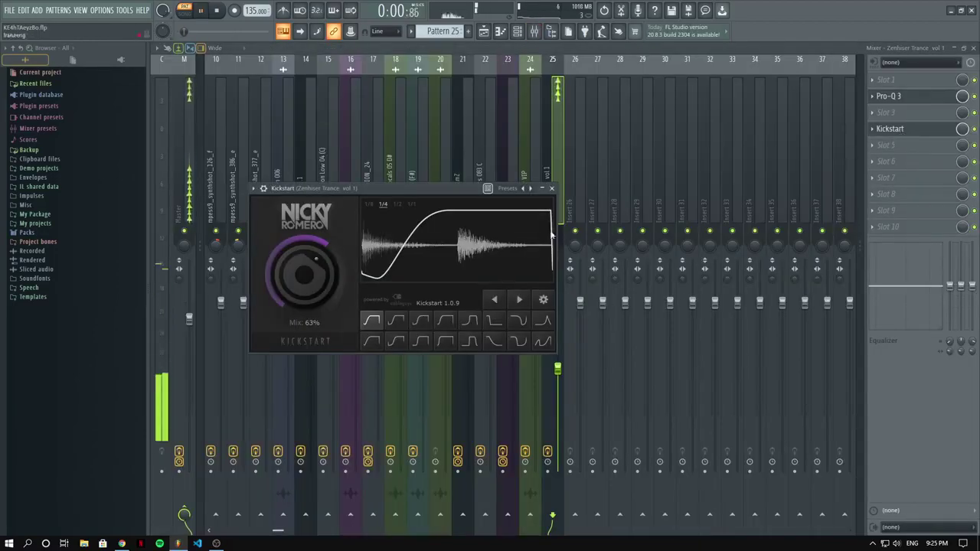
Play the song from just before bar 57 and raise the volume of the Zenhiser Trance vol 1 mixer track slightly.
click(483, 31)
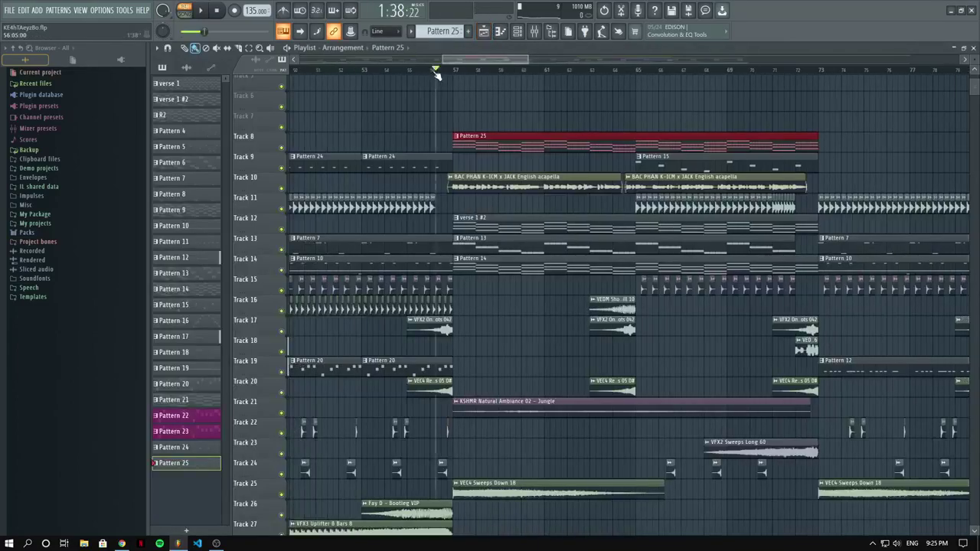
key(space)
click(533, 31)
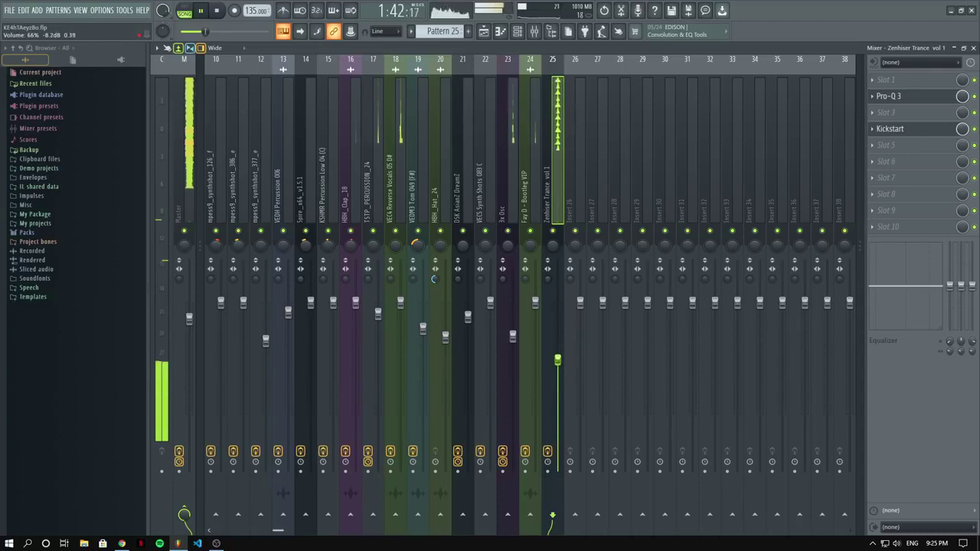
drag(557, 356, 558, 347)
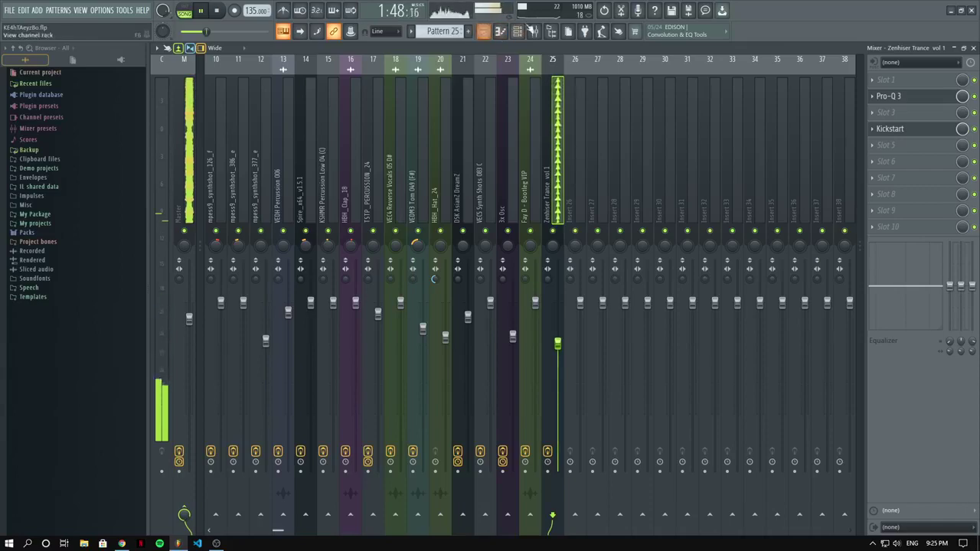
Create an automation clip for the Filter A Cutoff of the Zenhiser Trance vol 1 synth.
click(527, 31)
click(234, 320)
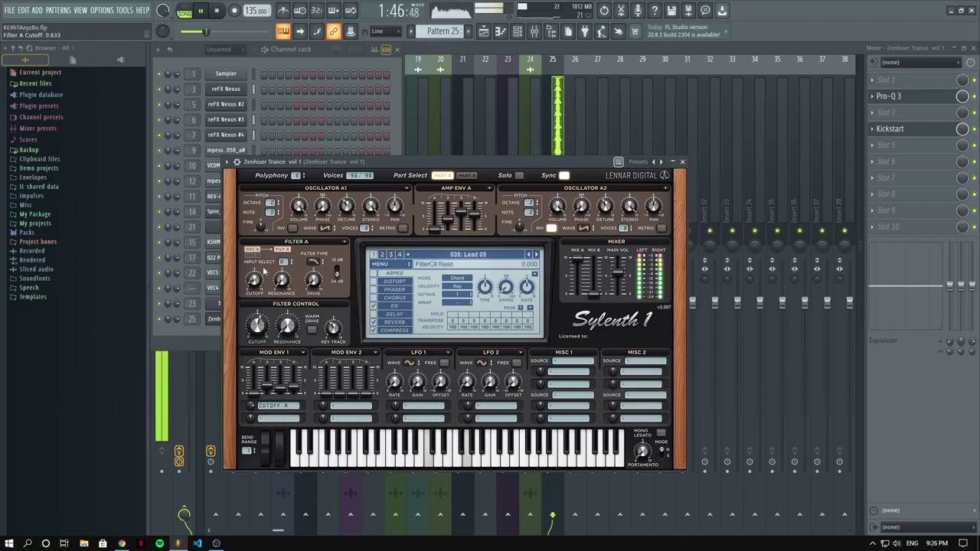
click(119, 9)
mouse_move(204, 146)
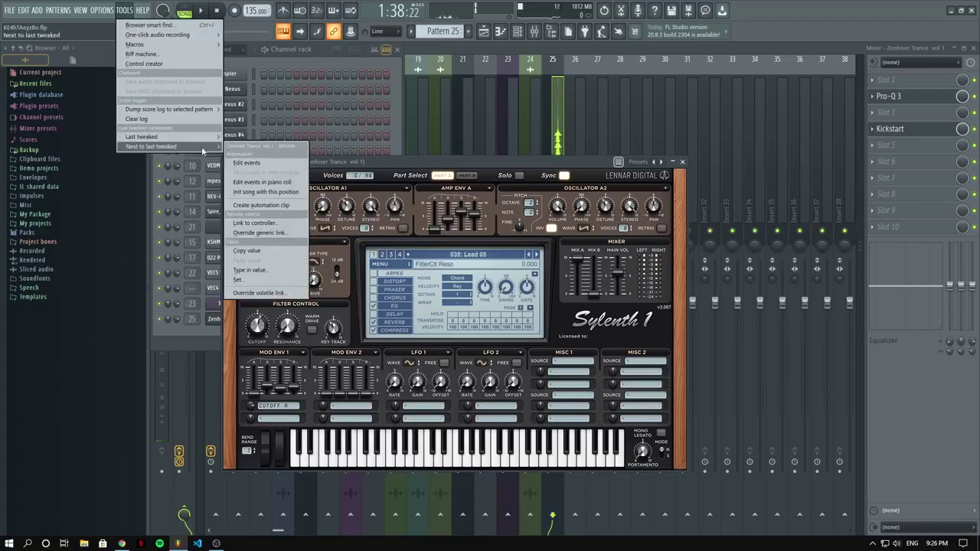
click(257, 201)
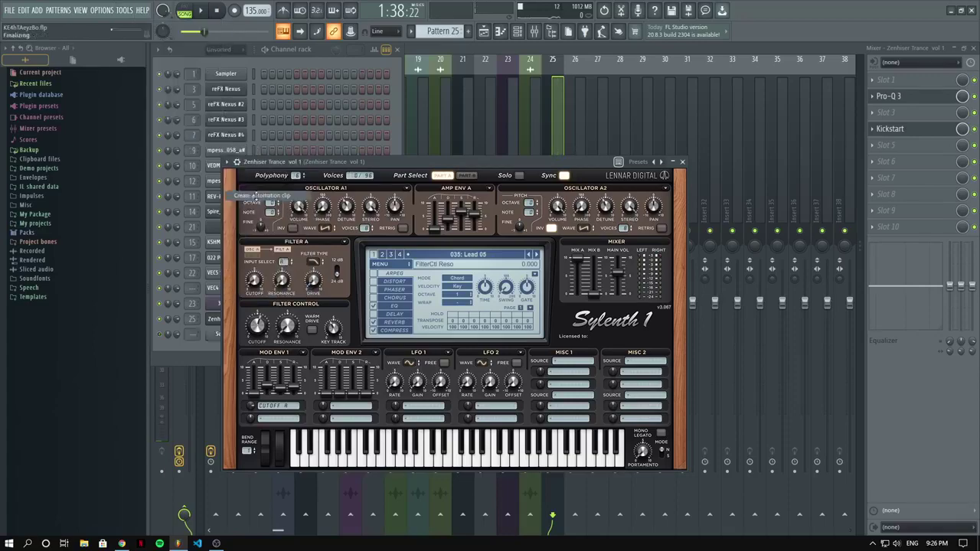
Copy the starting value of the Filter A Cutoff automation and paste it onto a new point at bar 57.
scroll(531, 136, up, 3)
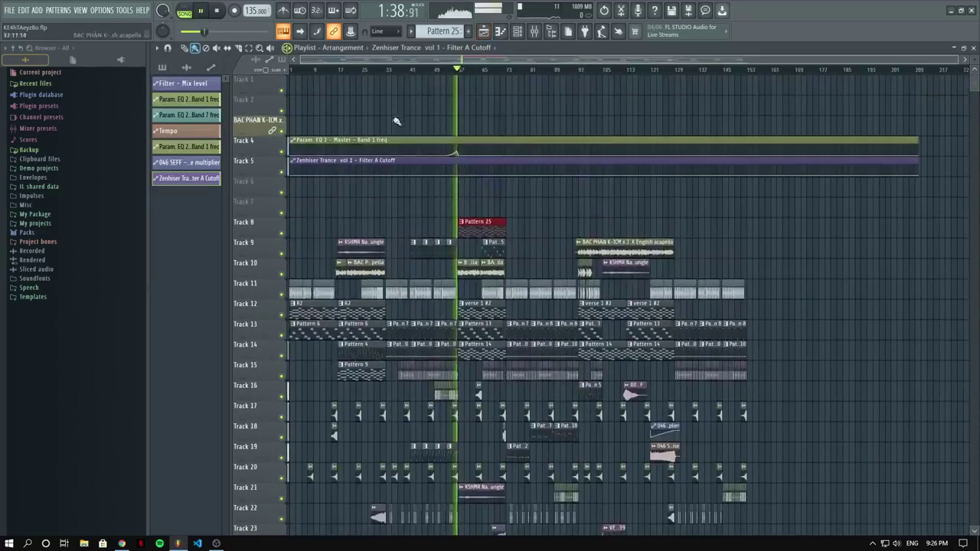
scroll(393, 118, up, 2)
scroll(653, 179, up, 2)
scroll(461, 174, up, 2)
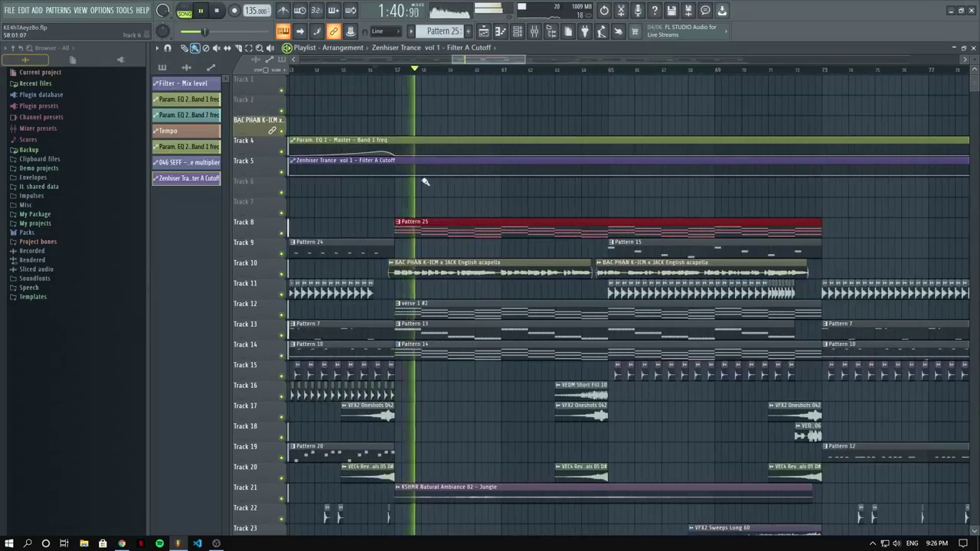
scroll(422, 184, down, 8)
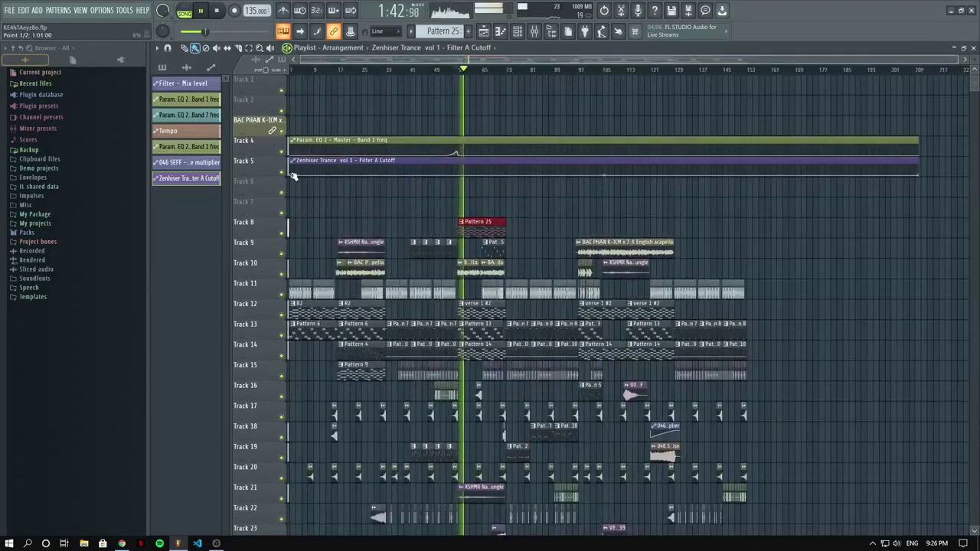
right_click(293, 176)
click(313, 338)
scroll(454, 236, up, 8)
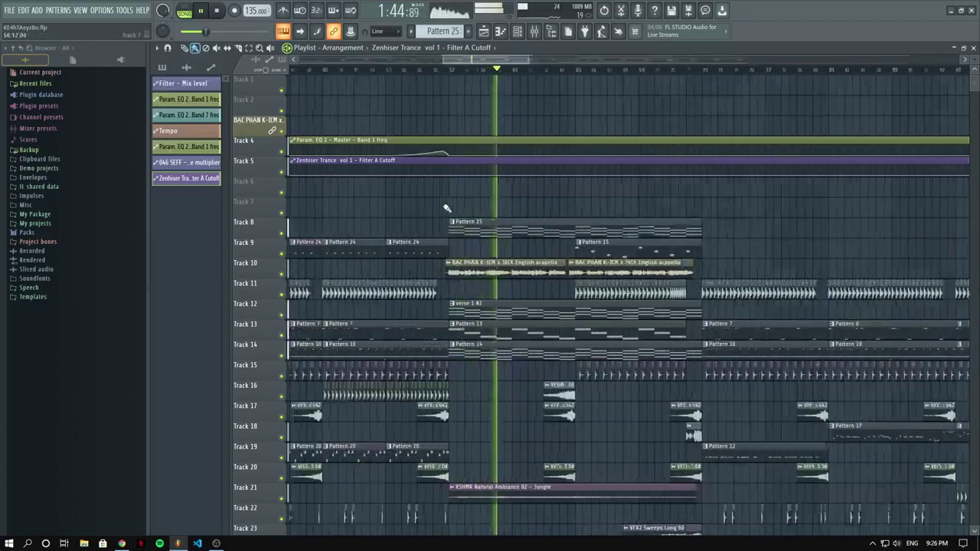
key(space)
right_click(462, 179)
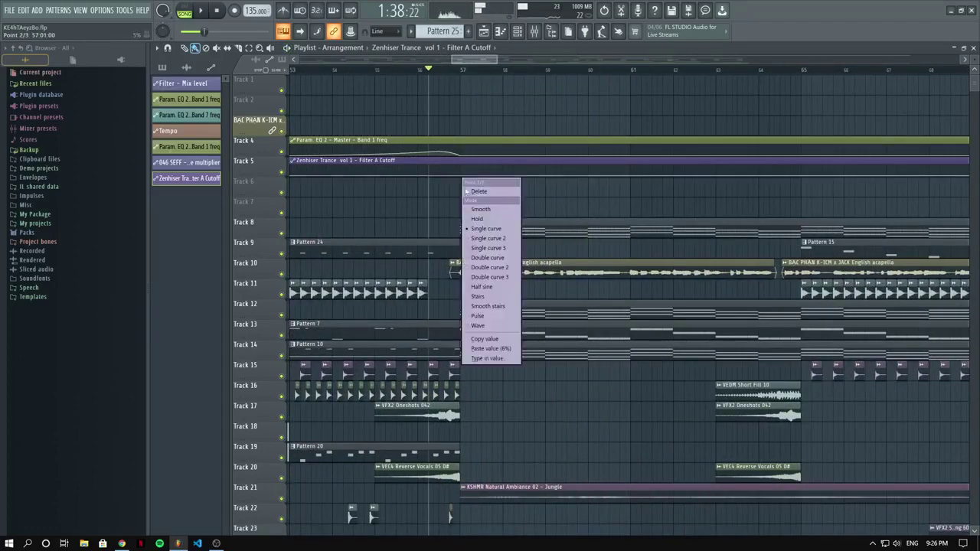
click(498, 350)
Ramp the Filter A Cutoff automation up to bar 61 and drop it back there to the copied value.
scroll(552, 204, up, 3)
right_click(702, 169)
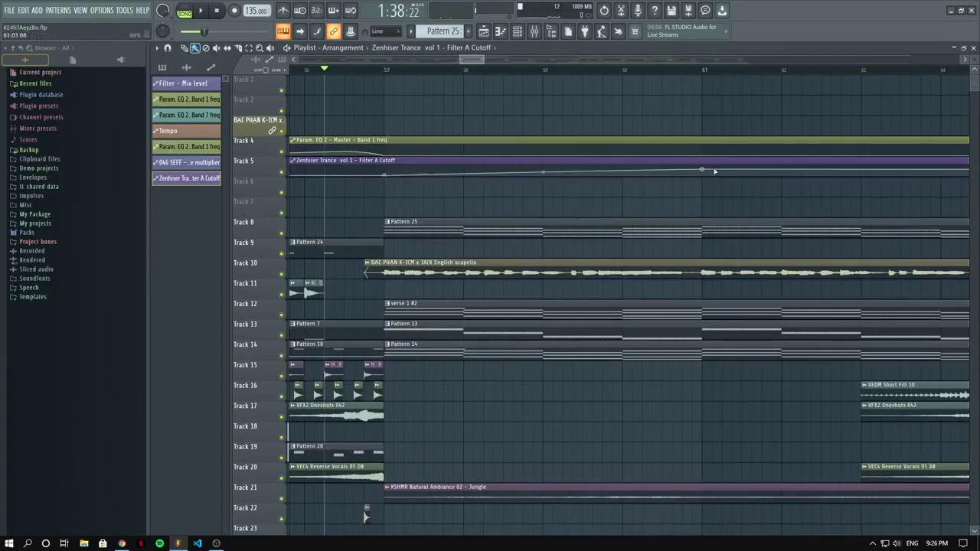
right_click(704, 173)
click(725, 349)
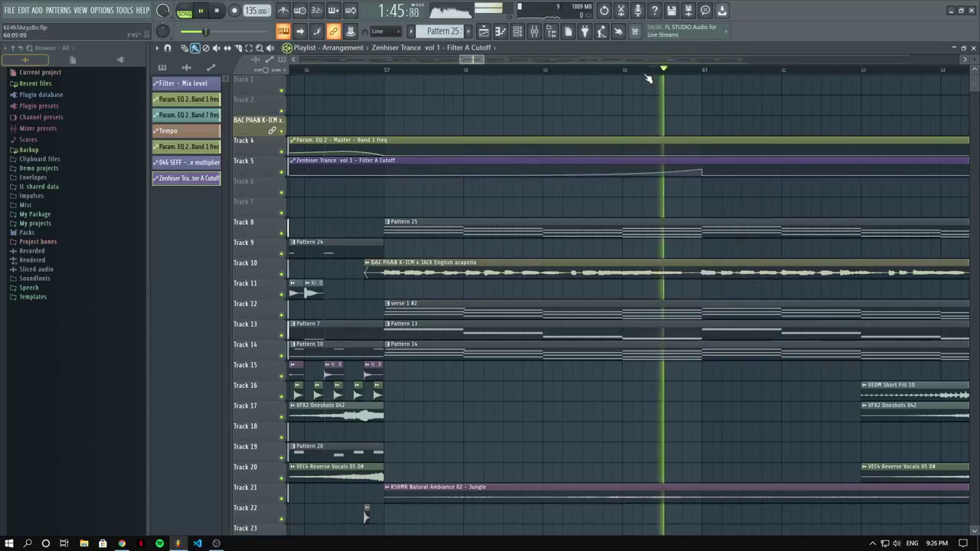
Delete the drop point of the Filter A Cutoff automation at bar 61.
scroll(658, 73, down, 4)
right_click(647, 172)
click(664, 191)
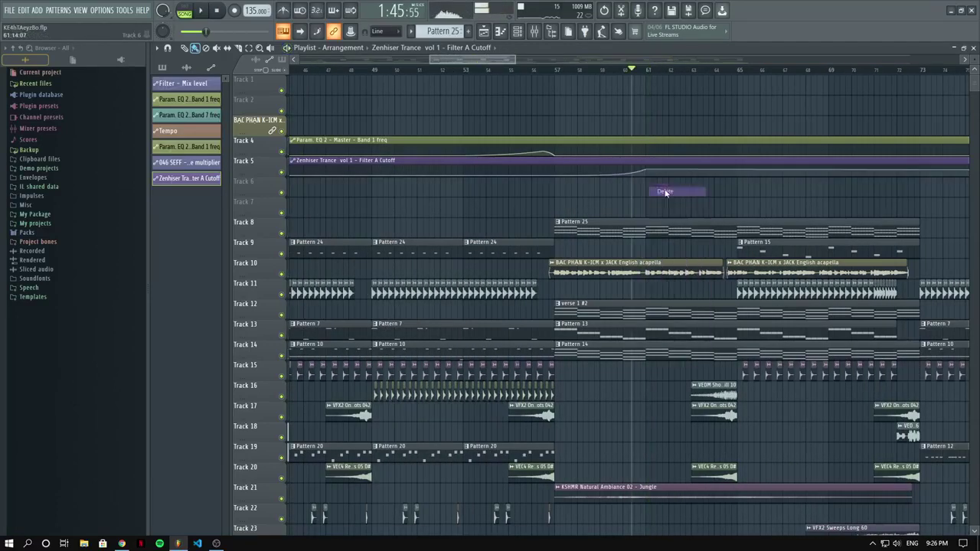
Ramp the Filter A Cutoff automation up to bar 65 and paste the copied value onto the following point there.
right_click(741, 172)
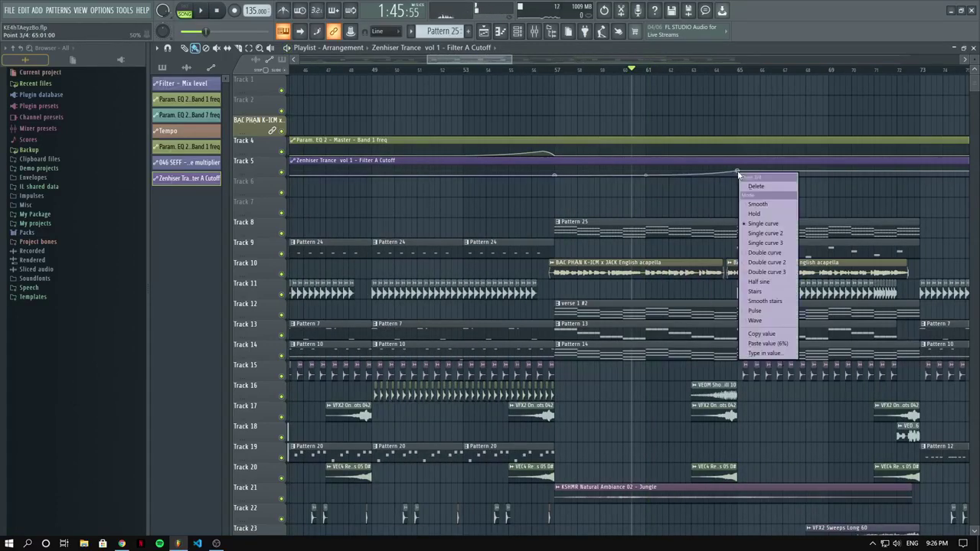
right_click(751, 171)
right_click(749, 172)
click(749, 171)
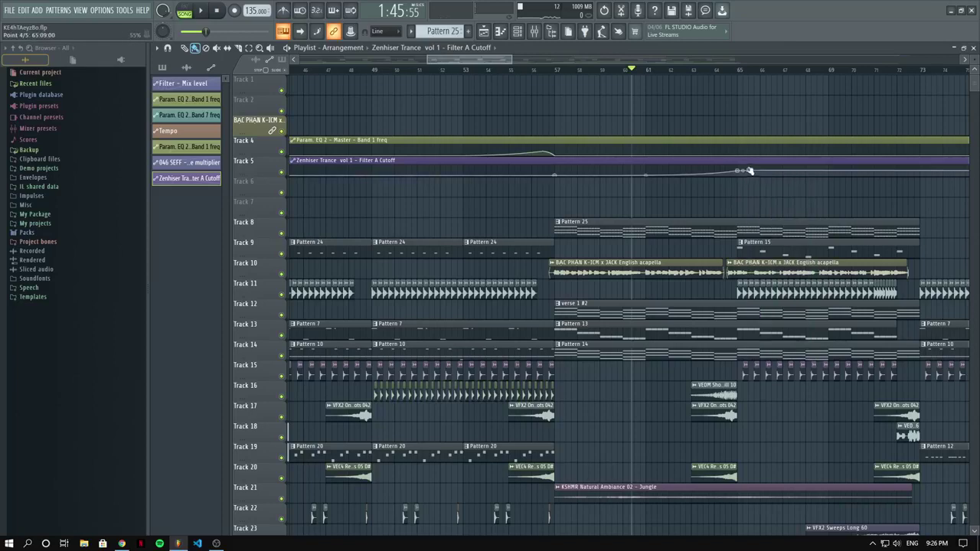
right_click(740, 177)
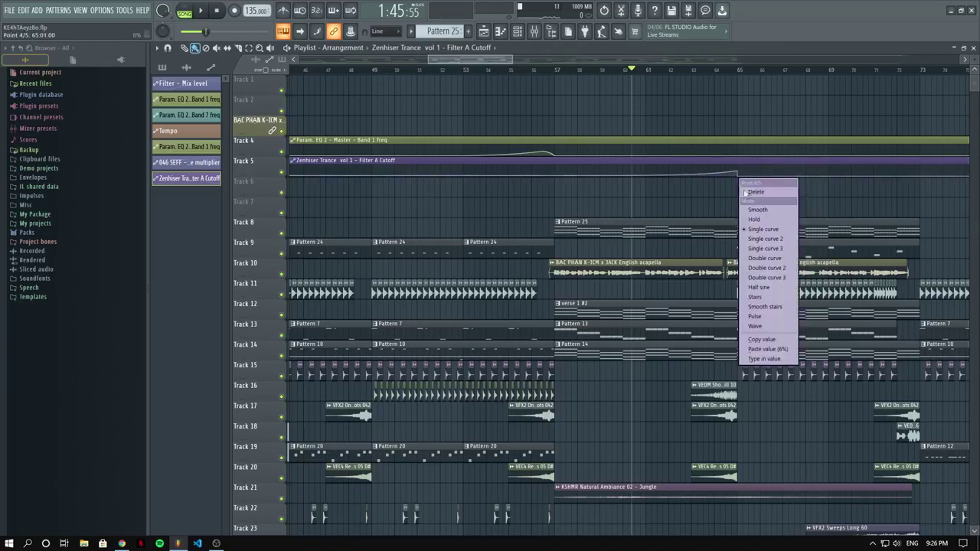
click(773, 340)
Listen to the filter ramp and try a value of 0.2 for its peak at bar 65.
key(space)
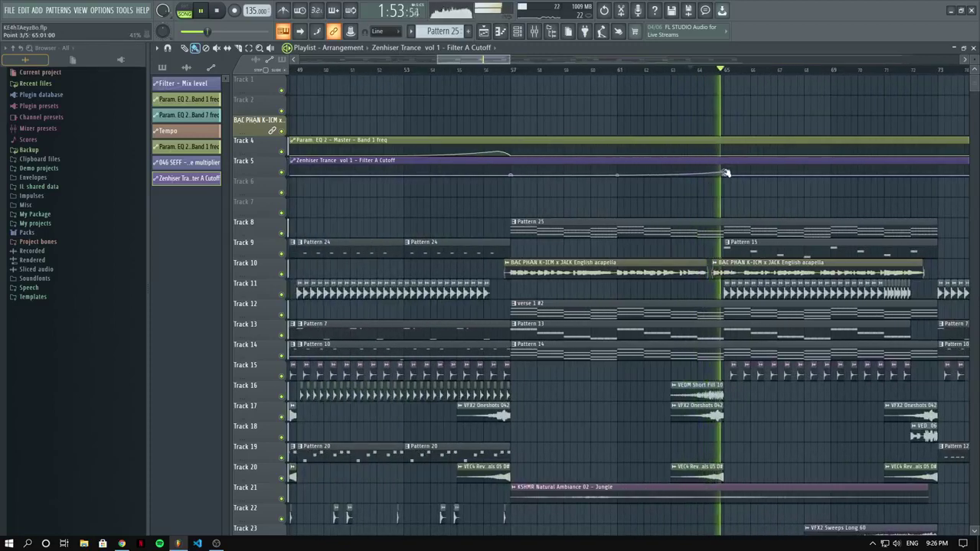
key(space)
right_click(725, 176)
click(751, 354)
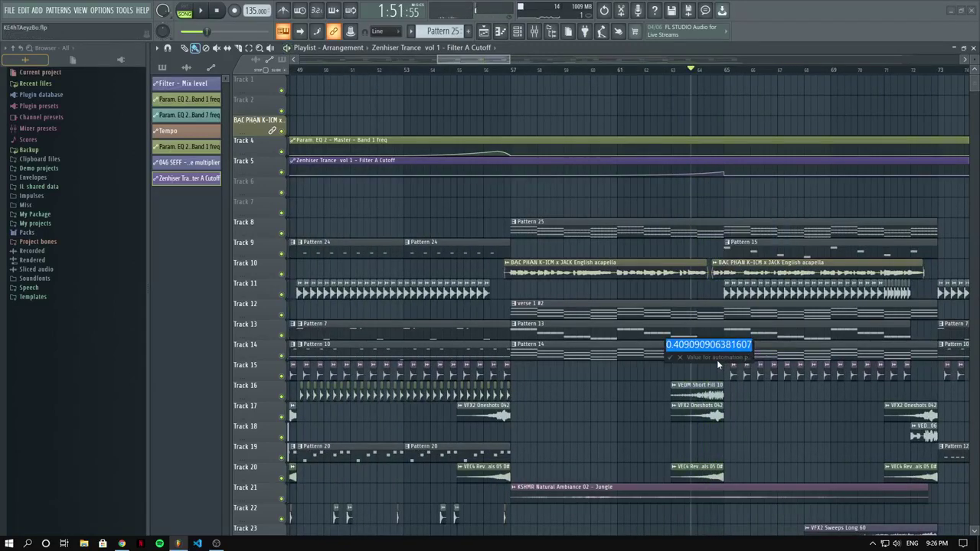
text(0.2)
key(Return)
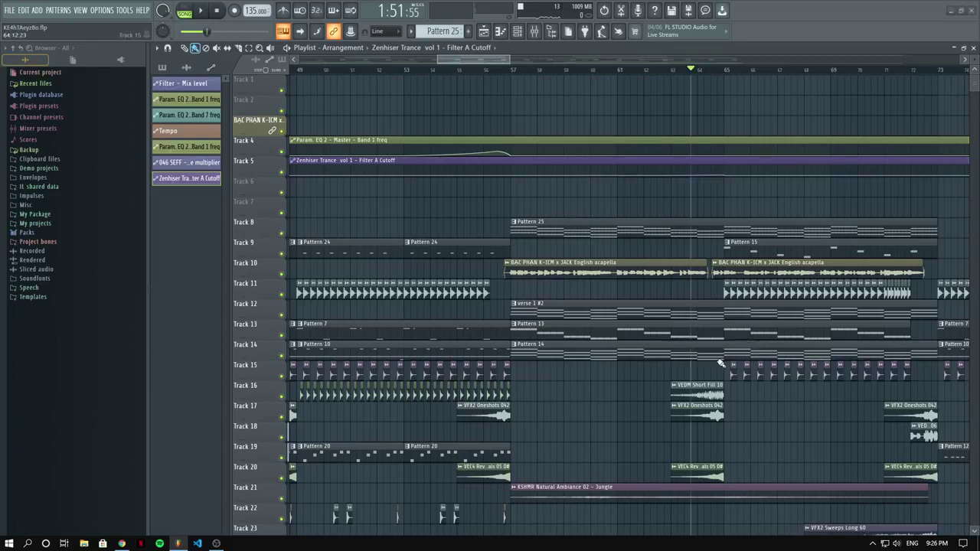
Set the ramp's peak point at bar 65 to 30 and play the song to hear it.
right_click(723, 172)
click(738, 356)
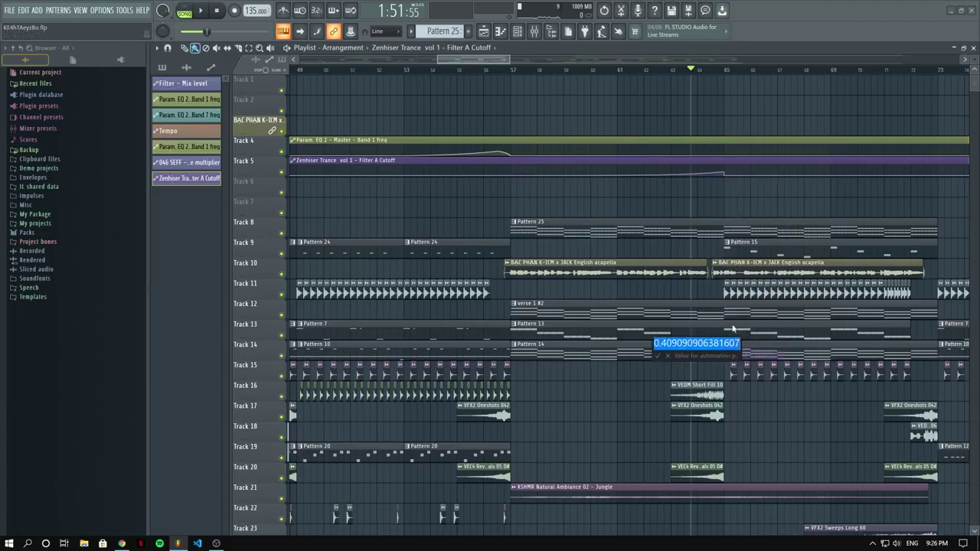
text(30)
key(Return)
key(space)
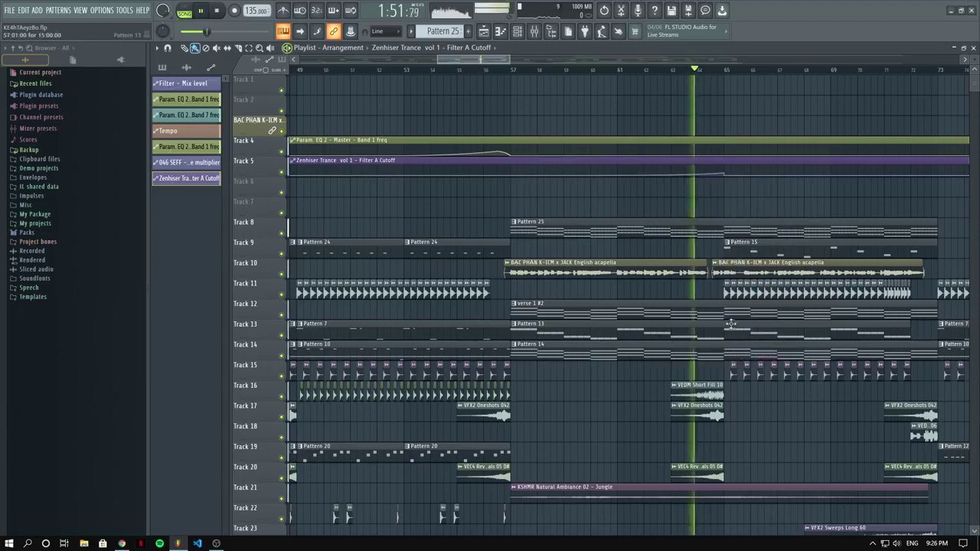
Add a second Filter A Cutoff ramp rising to about 27% at bar 73 and drop it back to the base value there.
scroll(579, 204, down, 3)
scroll(727, 189, up, 3)
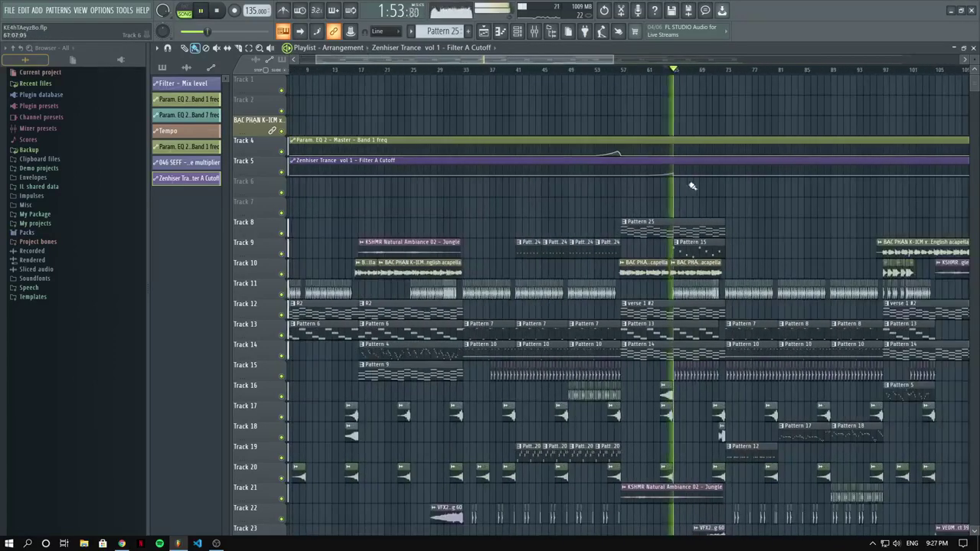
scroll(720, 181, up, 3)
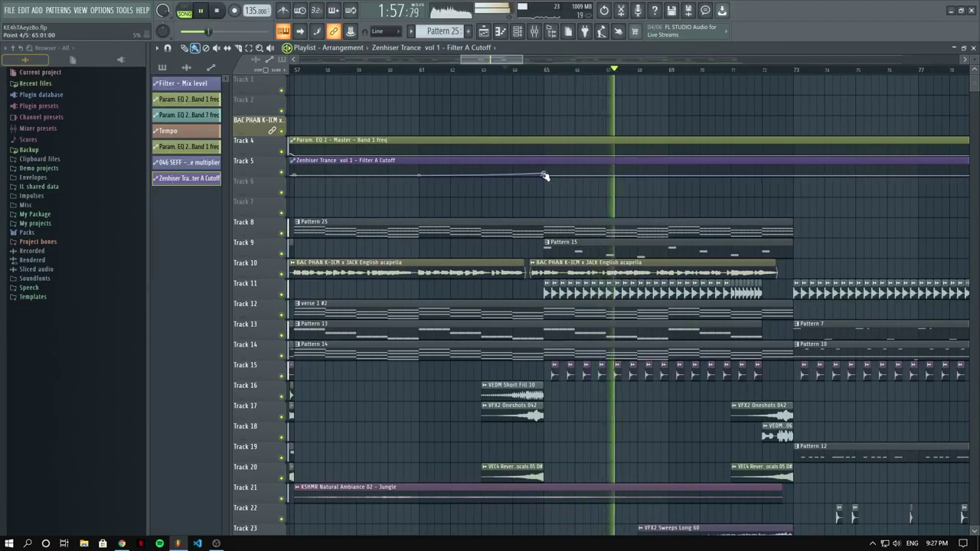
right_click(793, 175)
drag(792, 175, 794, 171)
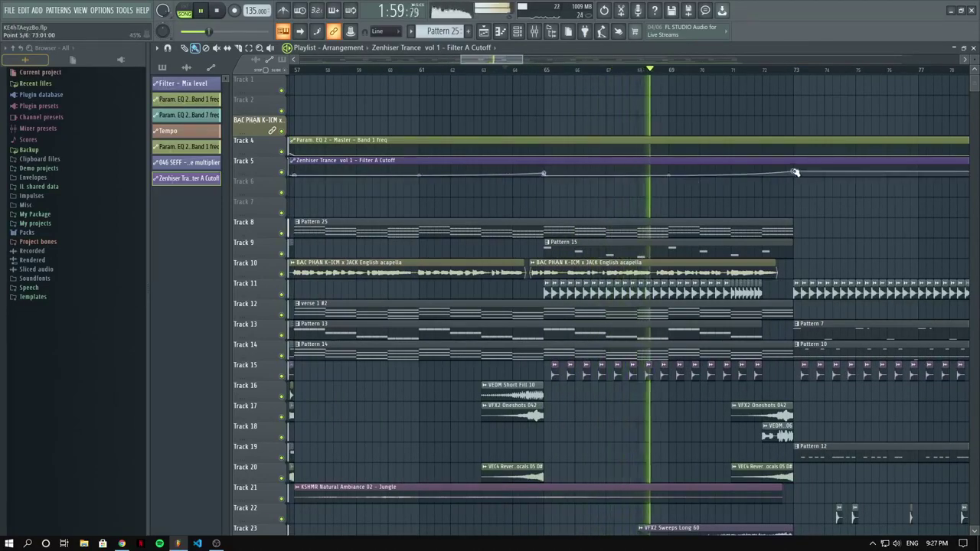
right_click(792, 170)
click(806, 129)
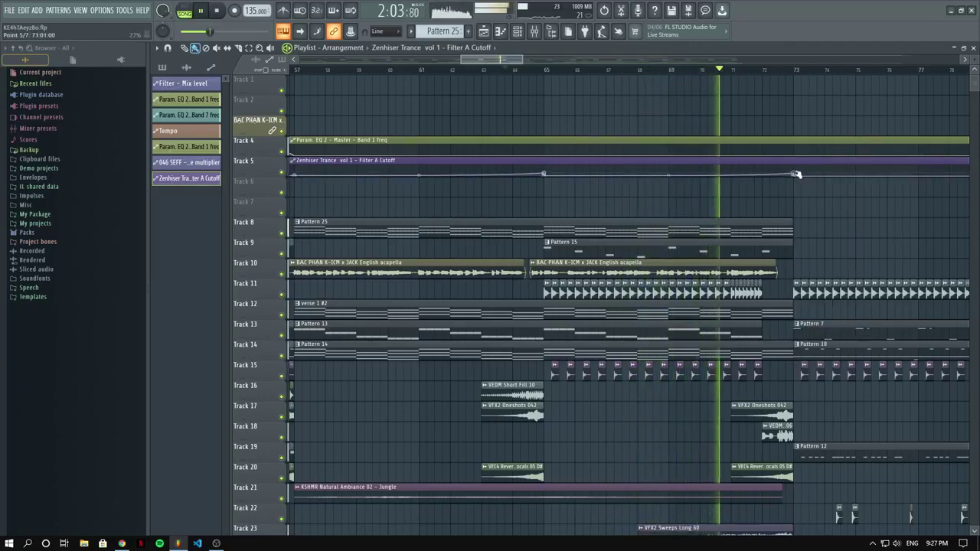
Review the arrangement around and after bar 73 during playback.
ctrl+scroll(734, 191, down, 2)
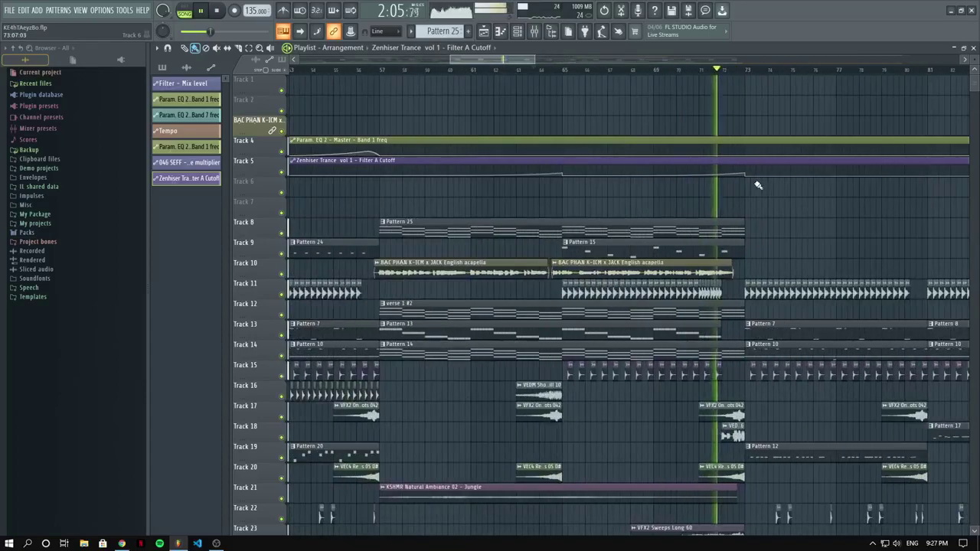
scroll(758, 185, down, 6)
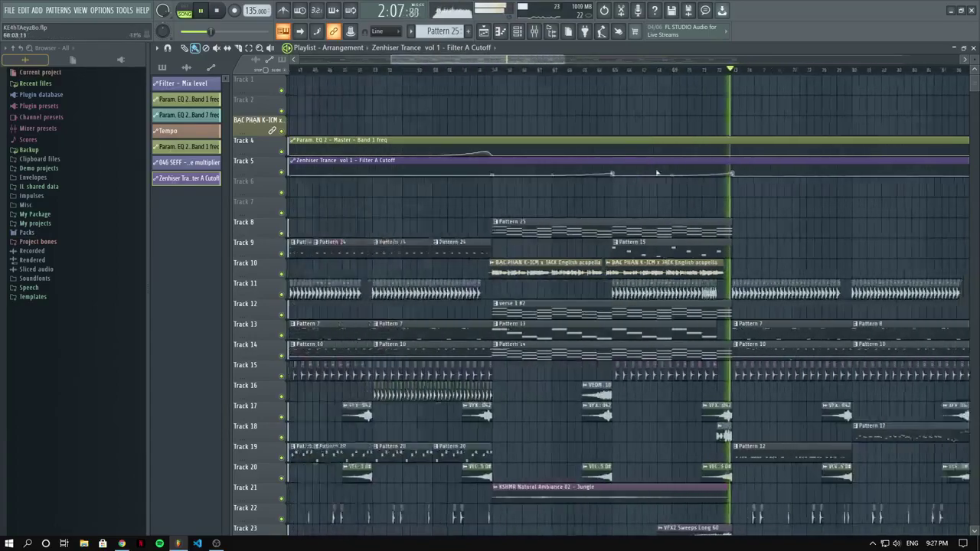
scroll(627, 170, down, 2)
ctrl+scroll(625, 164, down, 2)
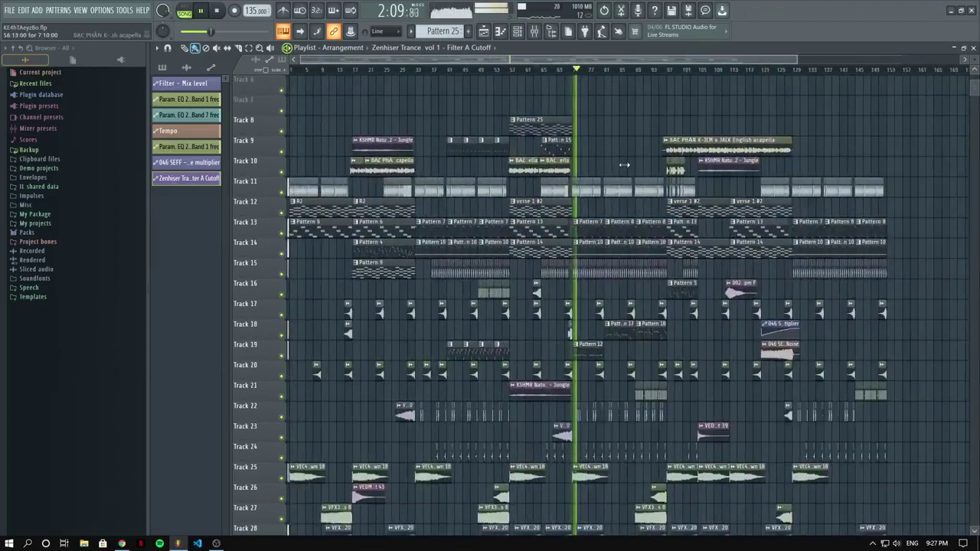
ctrl+scroll(637, 162, up, 3)
scroll(564, 140, up, 3)
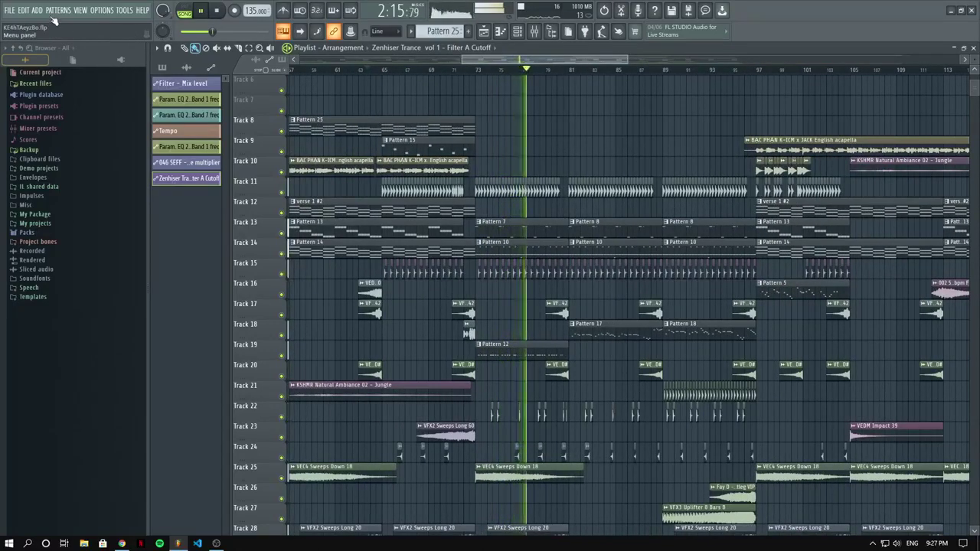
Check the mixer track levels and play the arrangement from just before bar 97.
key(XF86AudioLowerVolume)
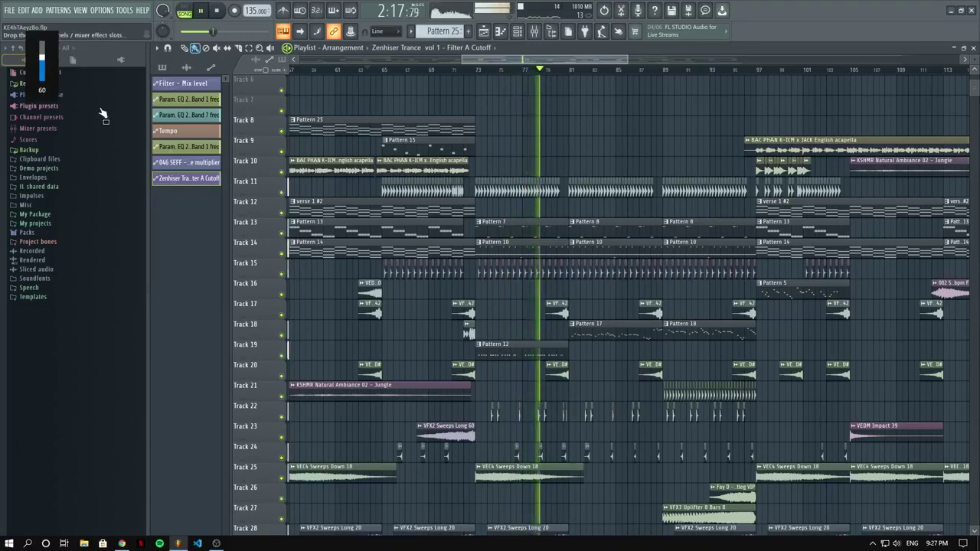
key(F9)
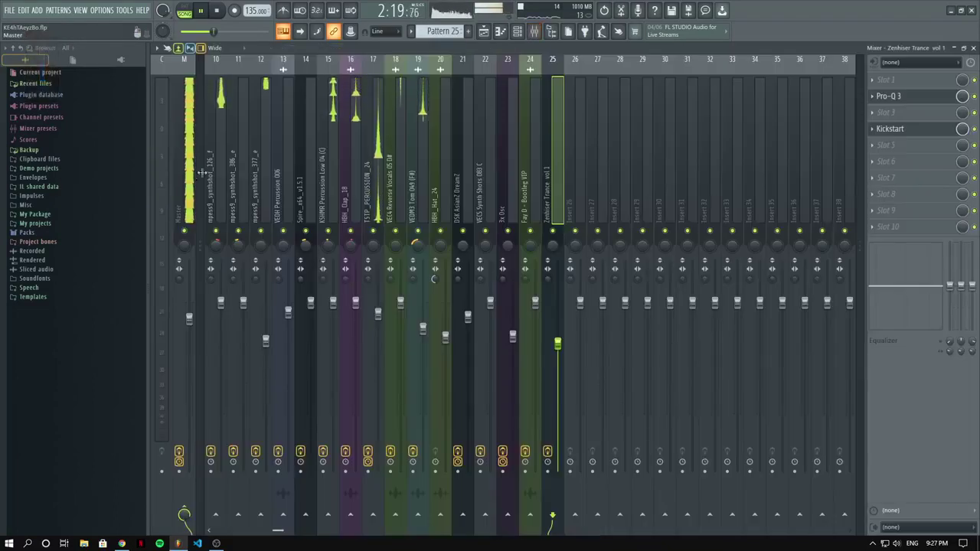
scroll(228, 145, left, 5)
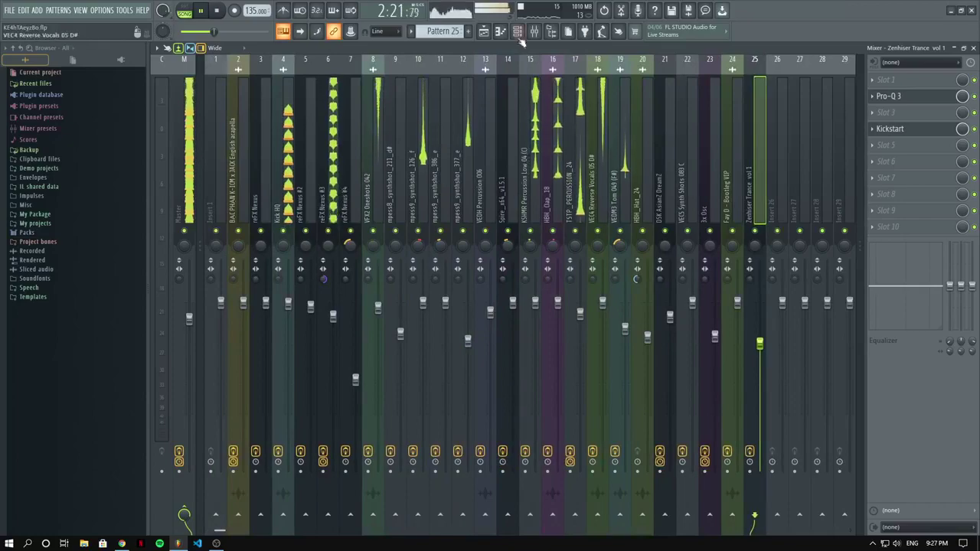
click(492, 32)
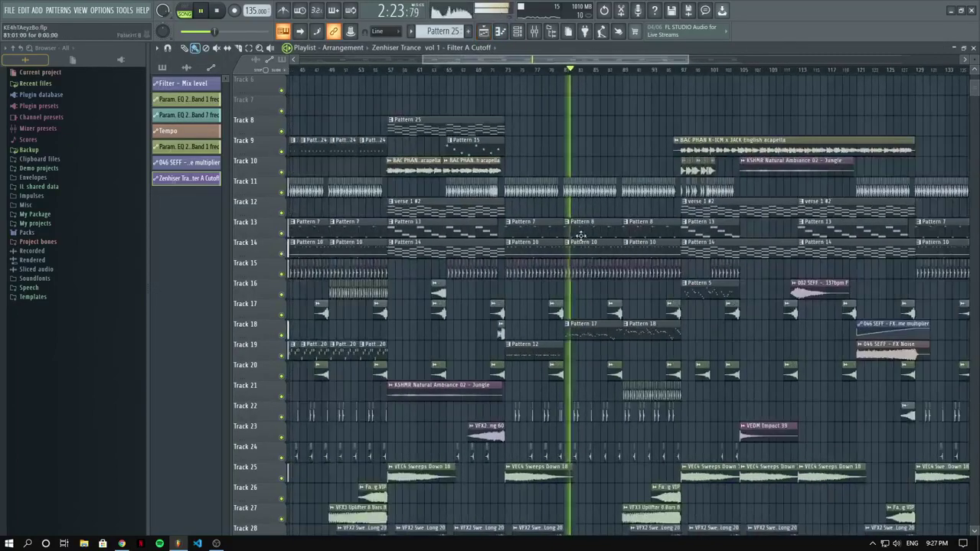
click(436, 69)
click(674, 70)
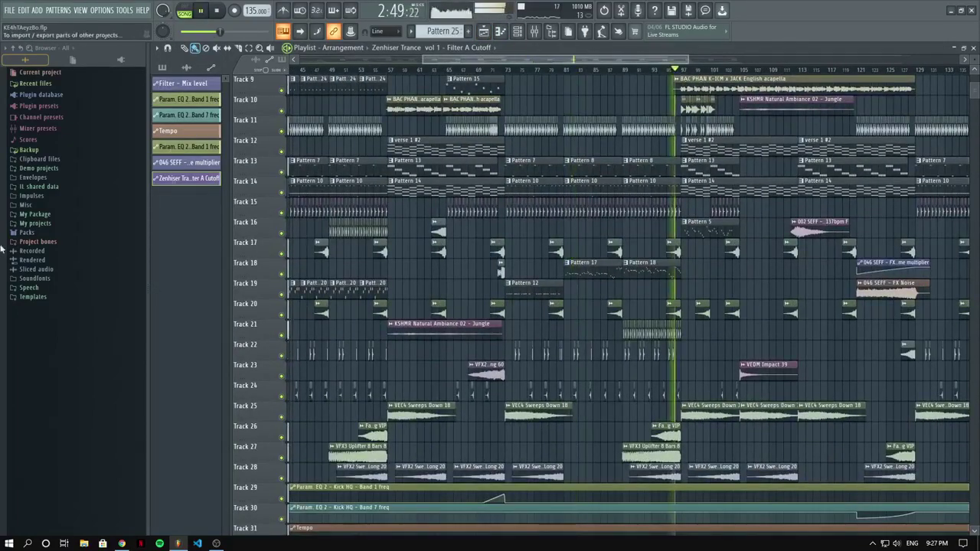
Find and open the shiva style project folder inside My Package in the sample browser.
click(35, 214)
scroll(76, 348, down, 4)
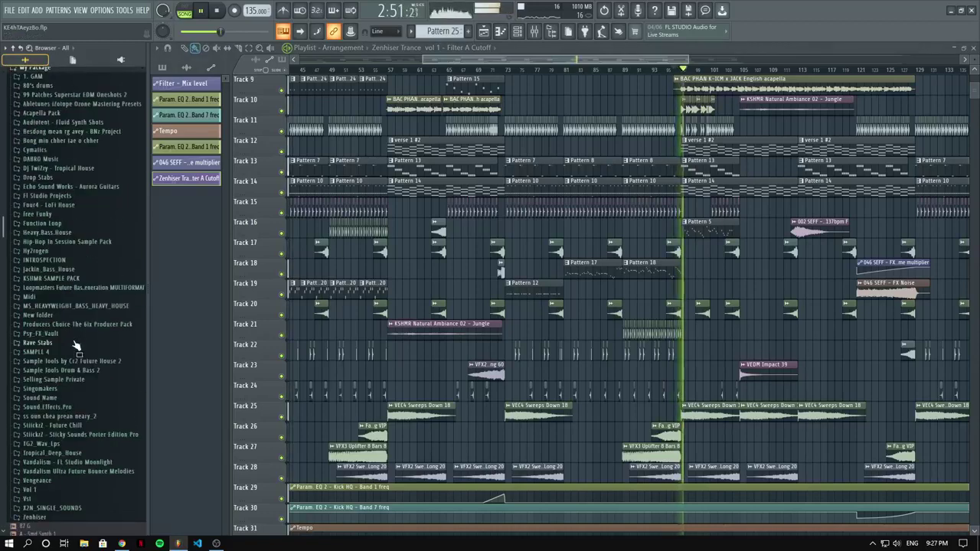
scroll(743, 259, up, 3)
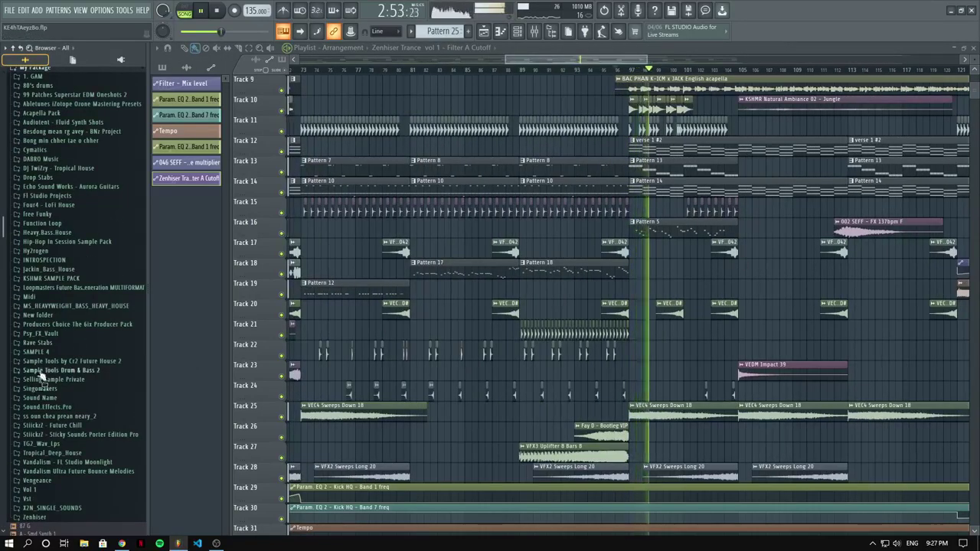
scroll(44, 352, up, 4)
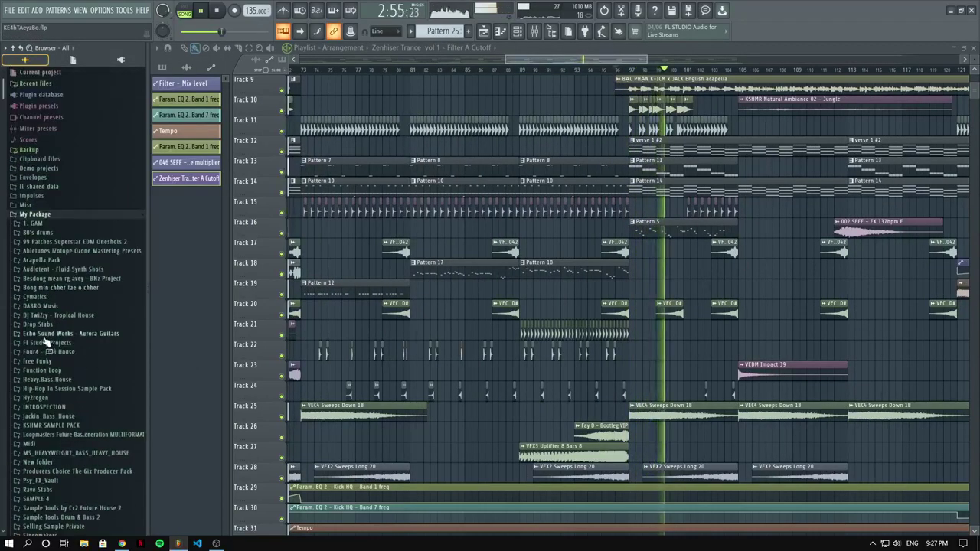
scroll(46, 343, down, 15)
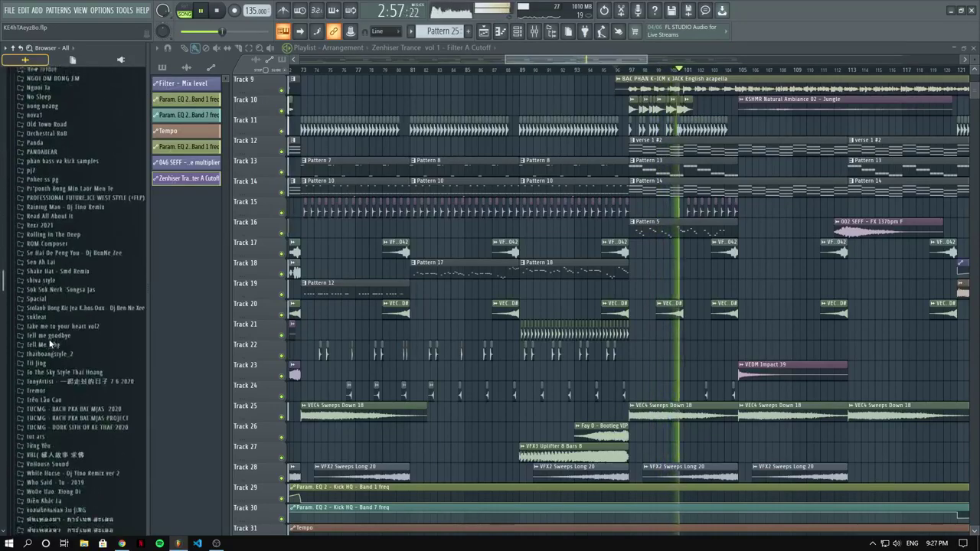
scroll(50, 344, down, 4)
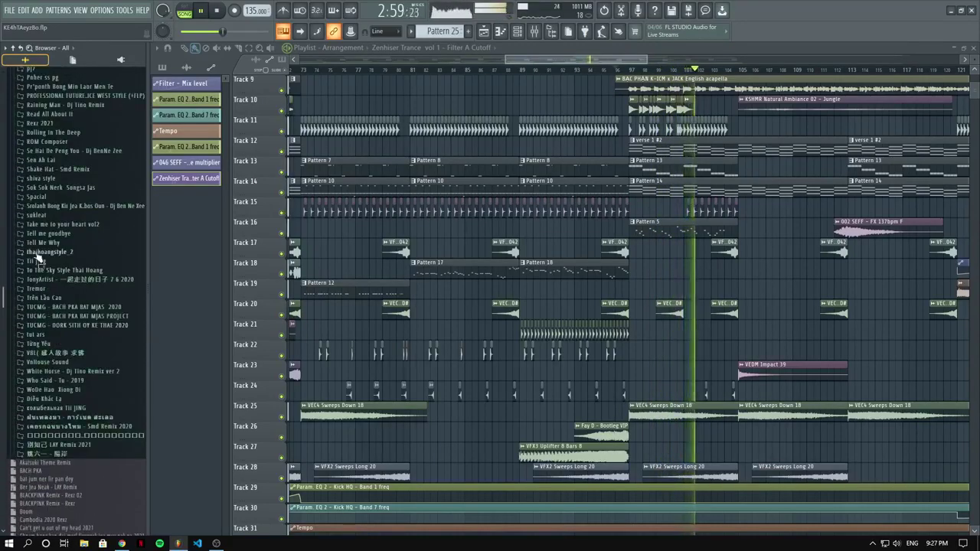
click(38, 178)
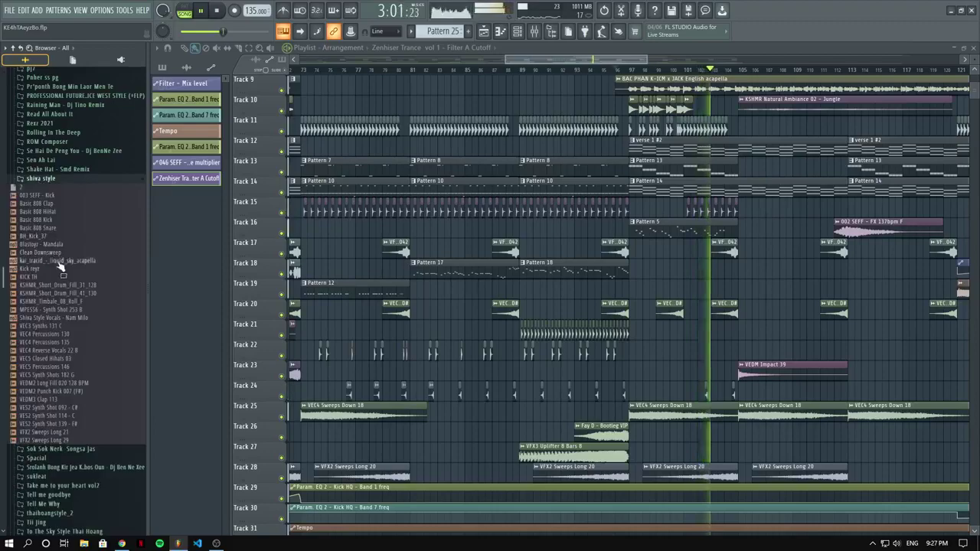
Add the kai_tracid_-_liquid_sky_acapella sample to the playlist and place it on Track 7, starting at about bar 35.
scroll(538, 173, up, 3)
scroll(530, 173, down, 3)
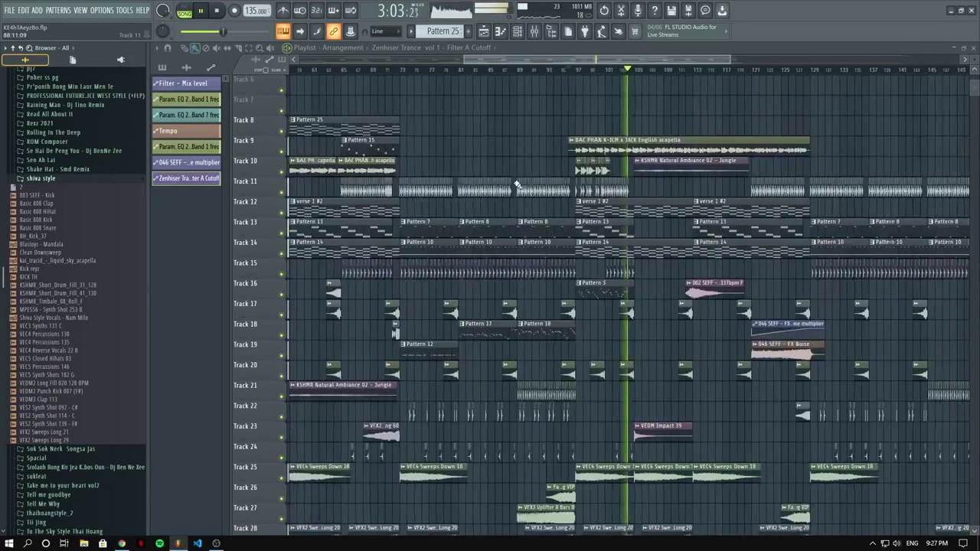
drag(96, 261, 335, 150)
key(Page_Down)
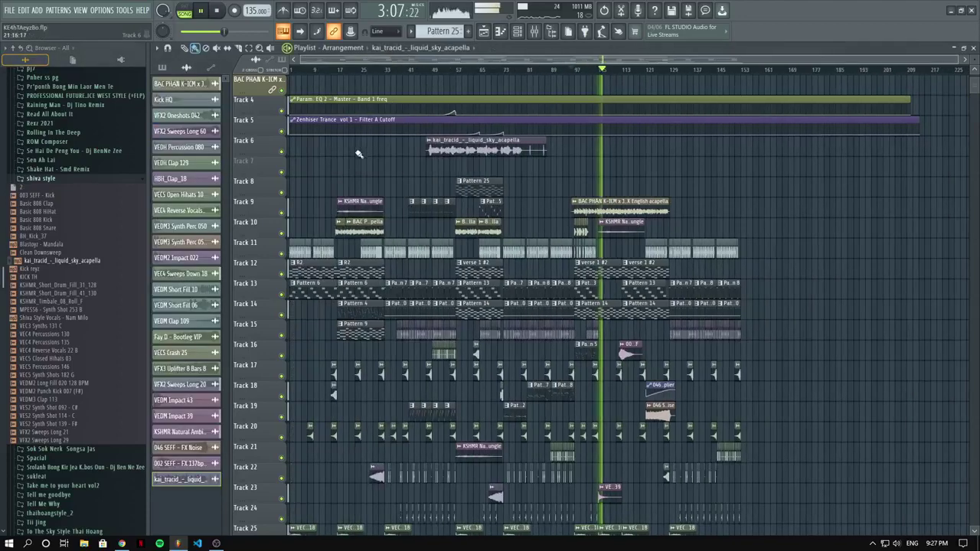
drag(468, 150, 433, 176)
Fit the acapella clip on Track 7 to the project tempo using the 75 to 150 BPM detection range.
scroll(395, 156, up, 4)
click(395, 161)
click(496, 231)
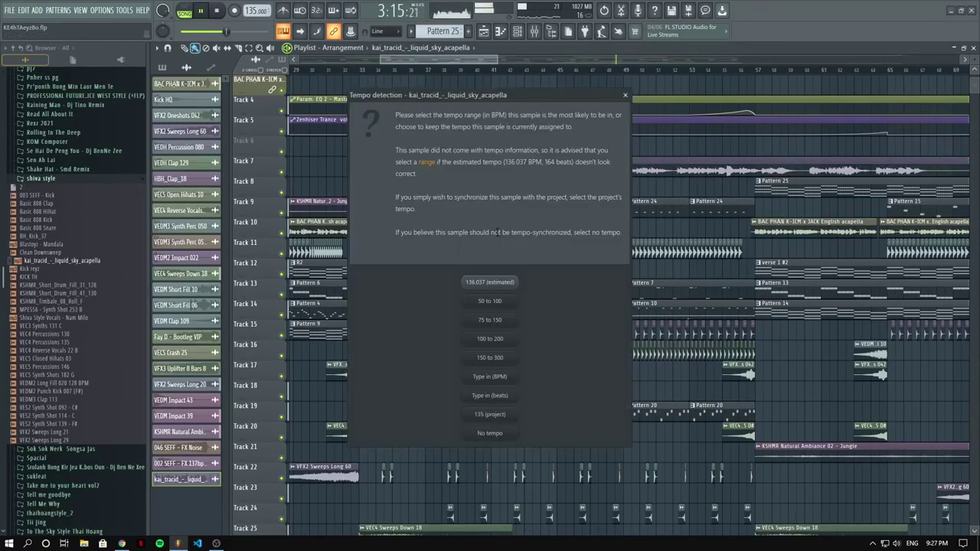
click(496, 320)
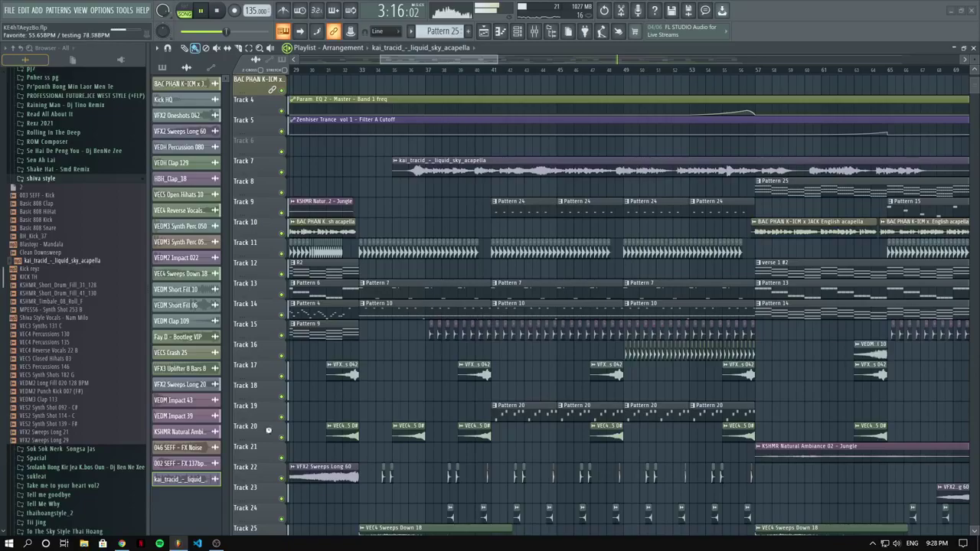
Switch to the Facebook Live dashboard in Chrome, react to the viewers' latest comments and check the notifications.
click(121, 543)
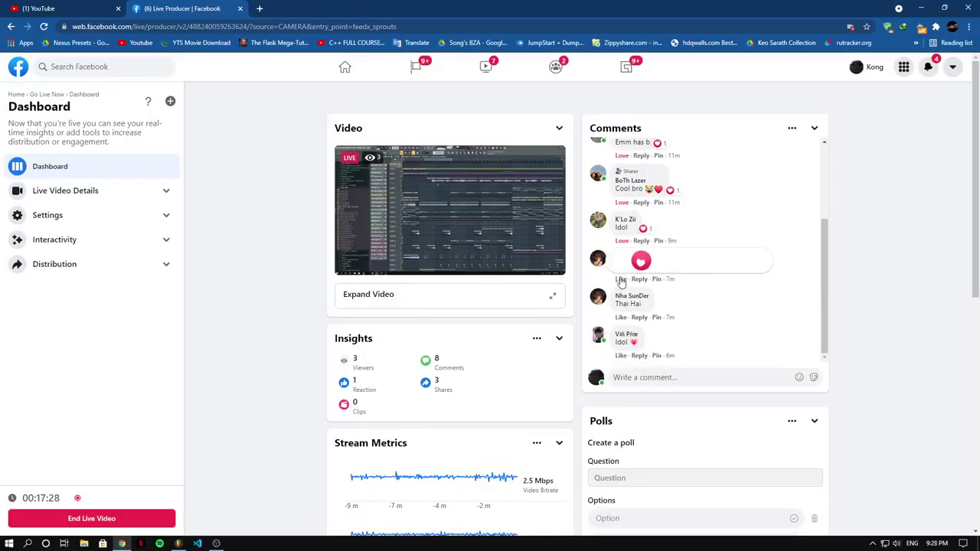
click(686, 267)
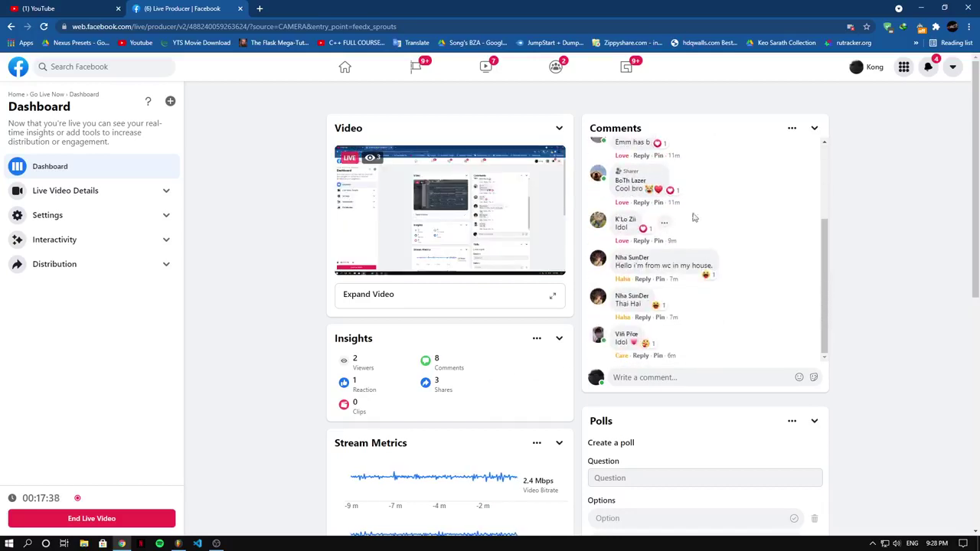
click(929, 67)
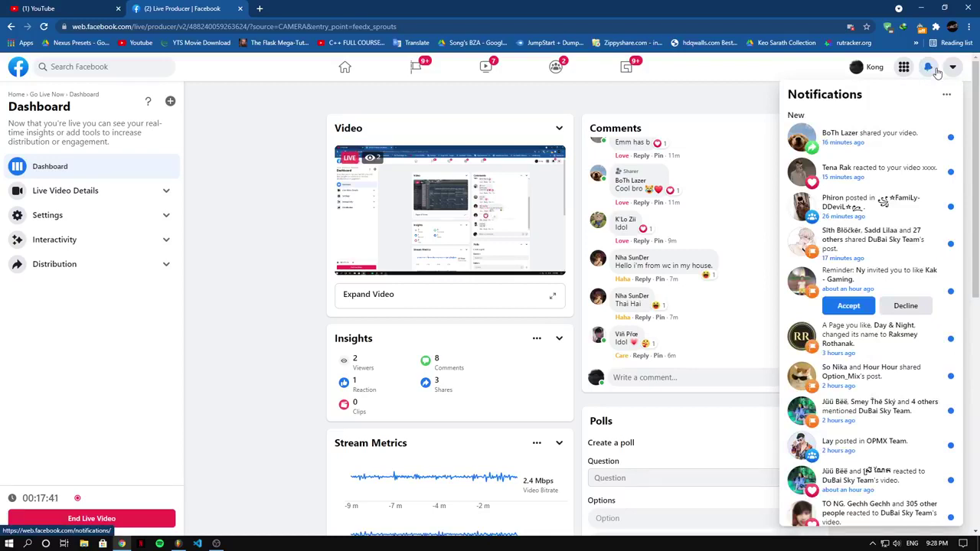
click(934, 69)
click(922, 8)
Switch back to FL Studio, shift the Track 7 acapella clip later to start at 39:13, and play it with the song.
scroll(437, 228, down, 3)
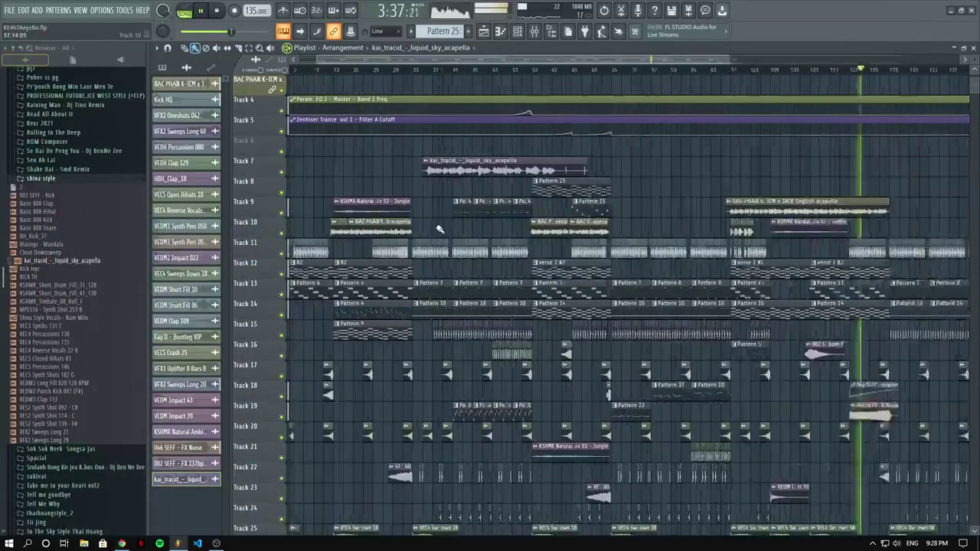
scroll(440, 229, down, 3)
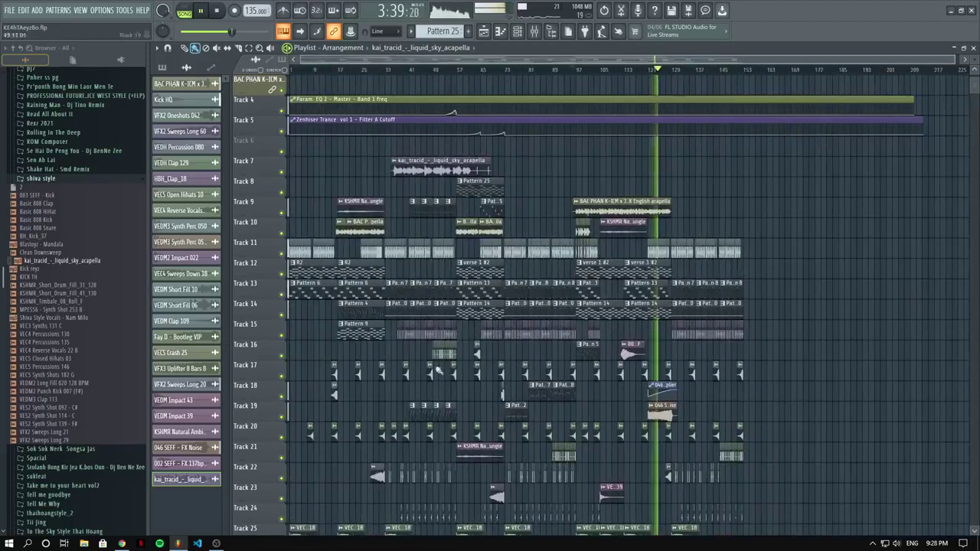
scroll(395, 203, up, 4)
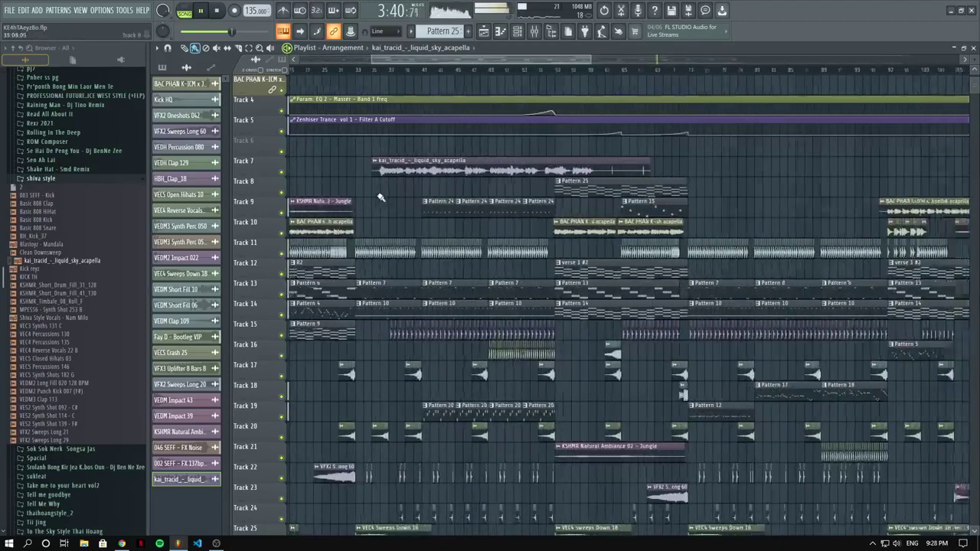
key(space)
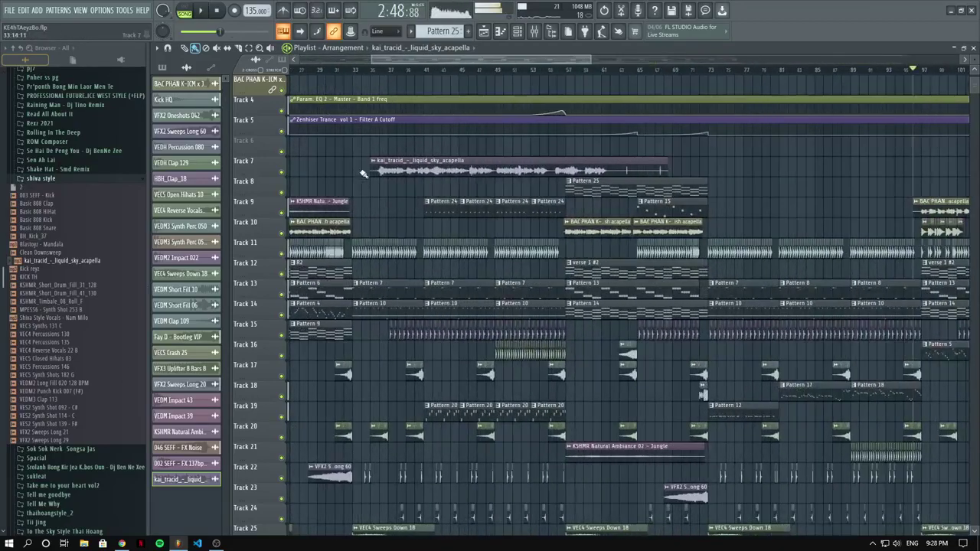
click(362, 69)
drag(407, 167, 433, 166)
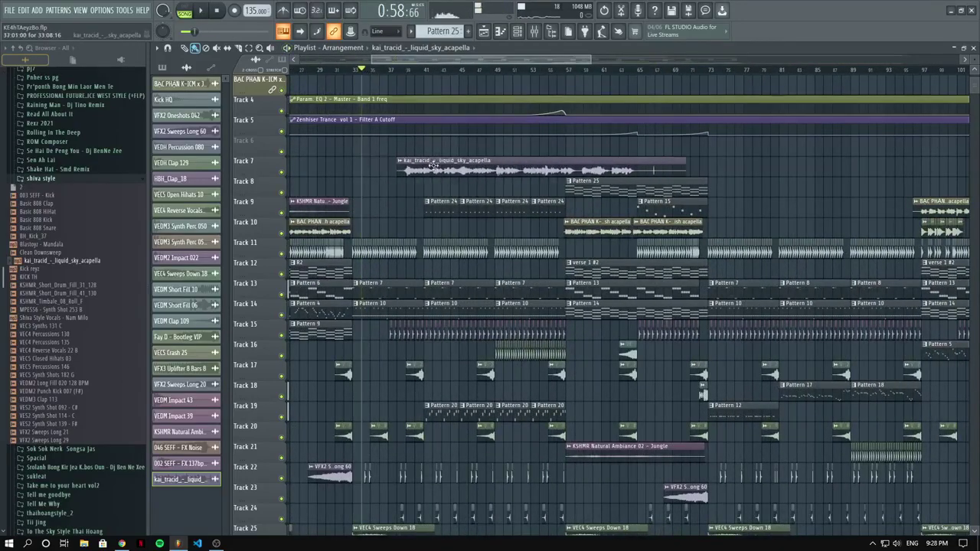
click(415, 69)
key(space)
scroll(460, 168, up, 4)
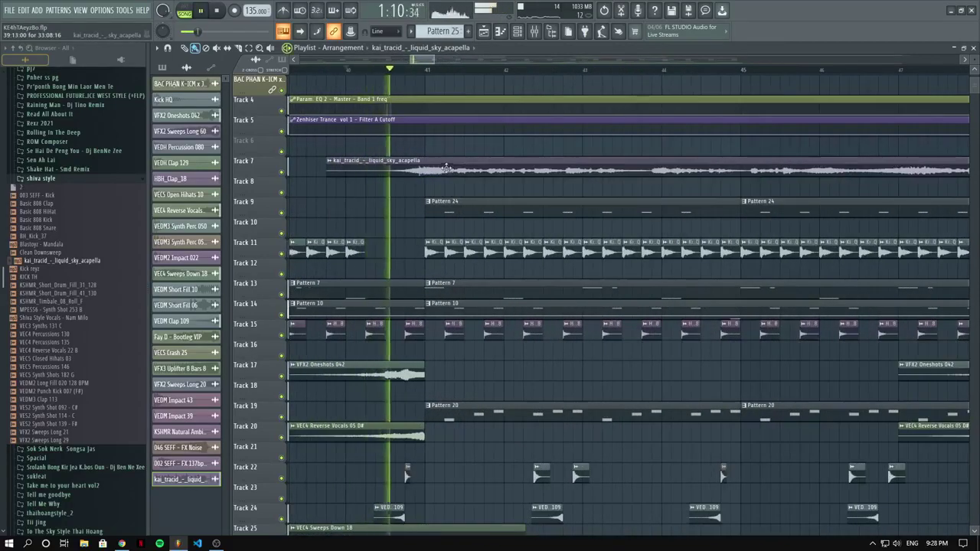
scroll(424, 162, up, 3)
scroll(424, 163, down, 4)
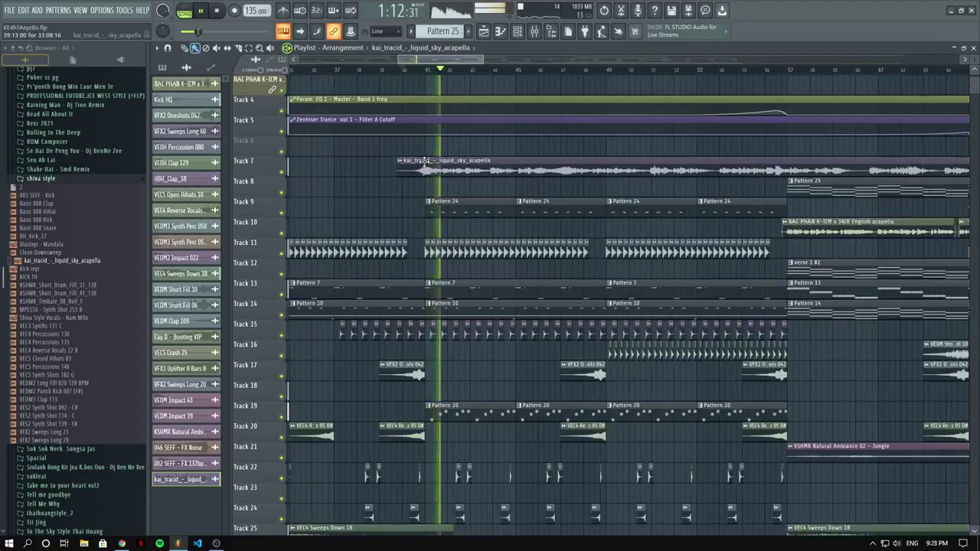
scroll(424, 163, up, 1)
Move the acapella clip earlier to start at 39:01 and solo Track 7 to listen to it alone.
key(space)
mouse_move(428, 161)
mouse_down()
mouse_move(398, 162)
mouse_move(410, 167)
mouse_up()
right_click(282, 172)
key(space)
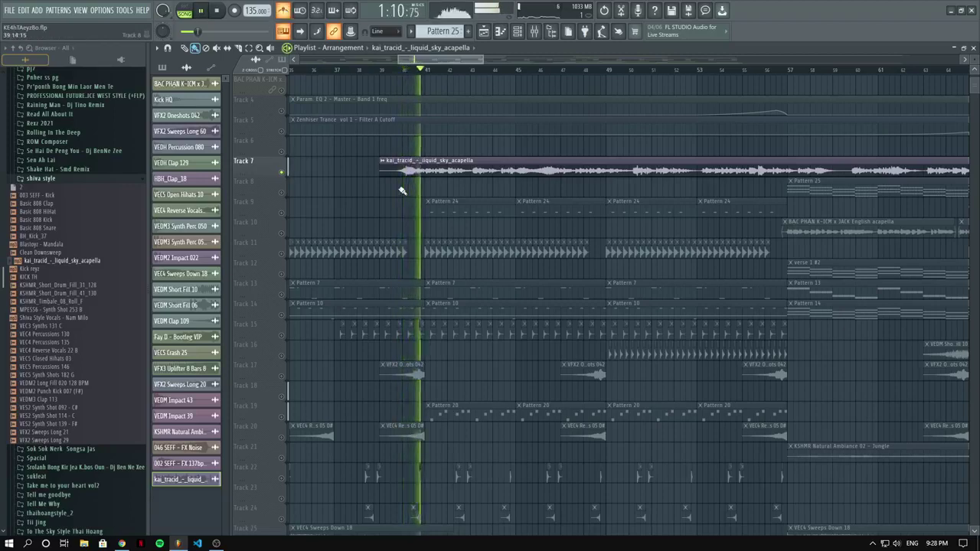
scroll(460, 187, up, 3)
scroll(475, 185, up, 2)
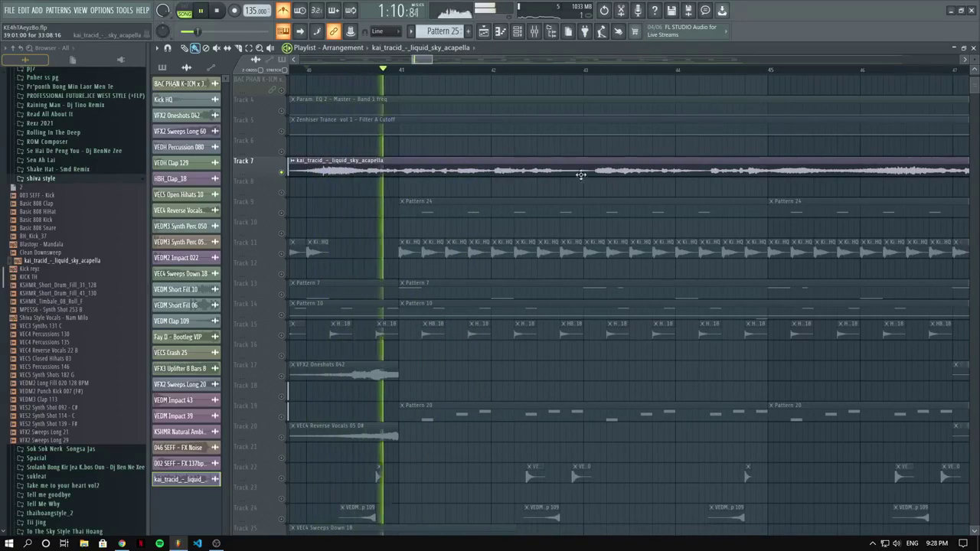
scroll(588, 177, down, 2)
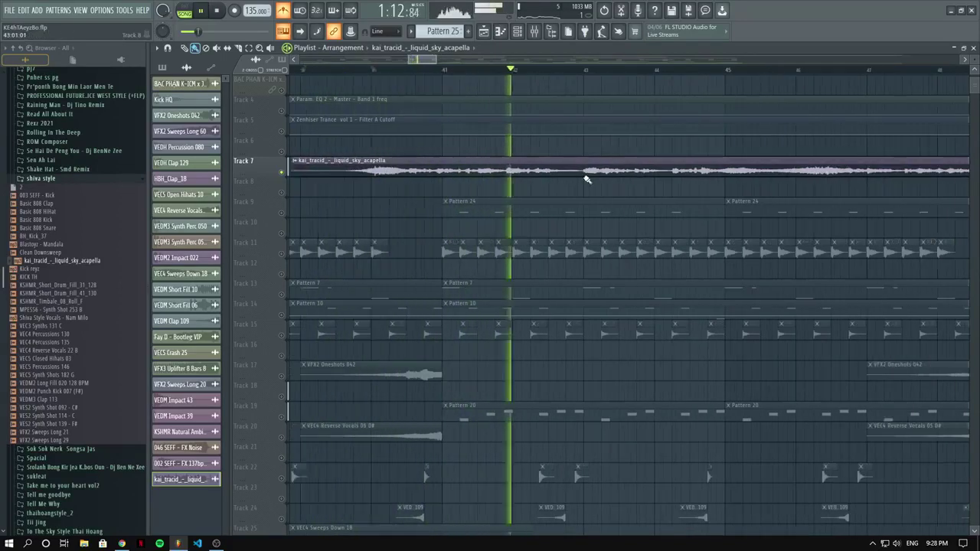
Try starting the acapella clip at 39:07 and replay its entry.
key(space)
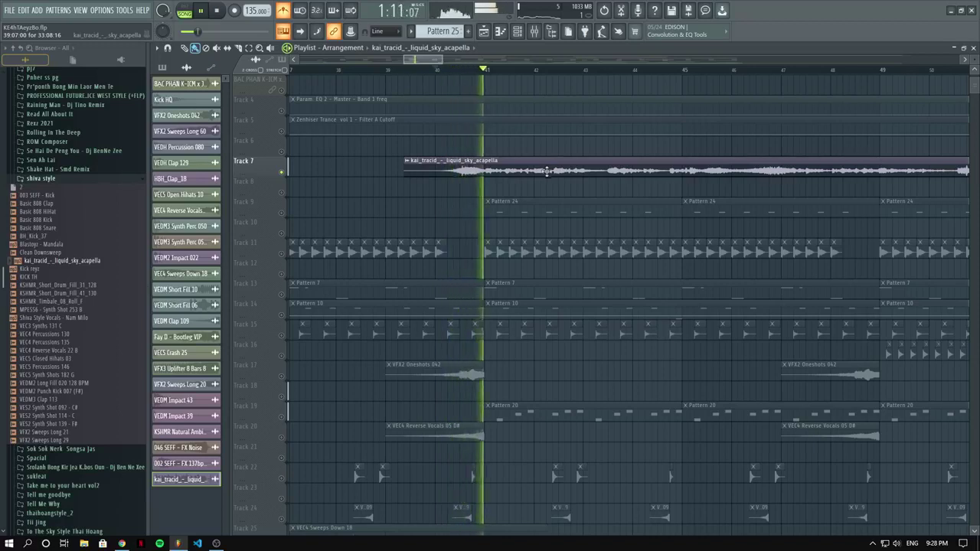
scroll(523, 181, up, 2)
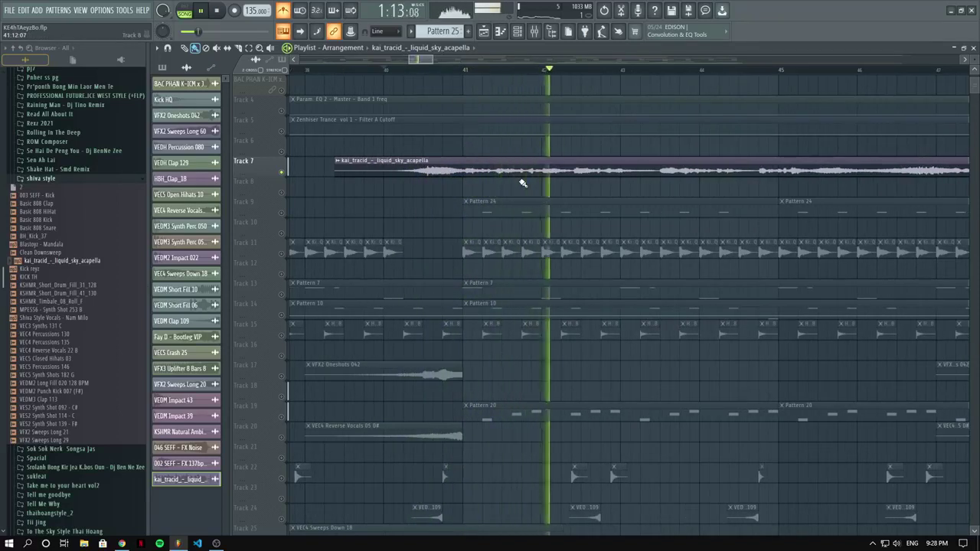
key(space)
key(space)
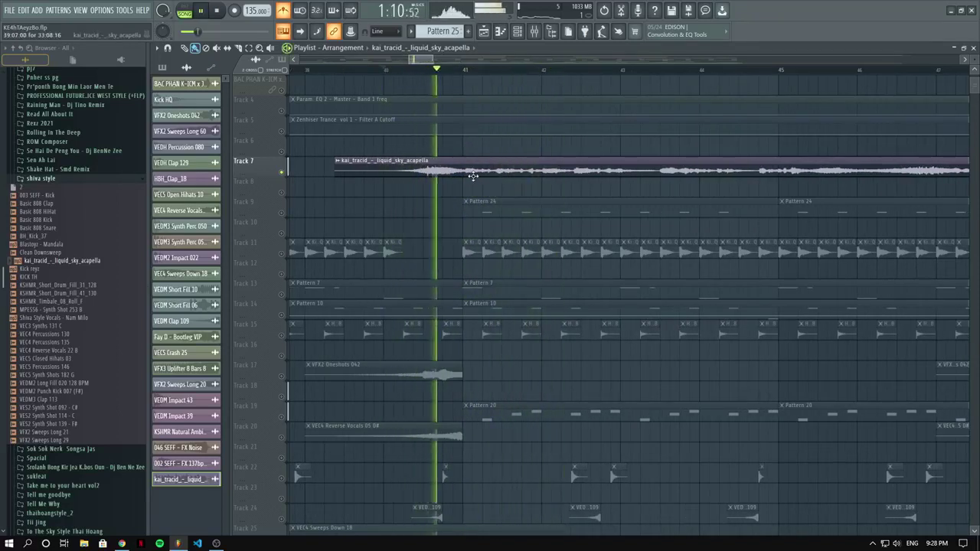
Shift the acapella clip to start at 39:13 and listen to its alignment with the beat from before bar 41.
key(space)
drag(465, 175, 483, 170)
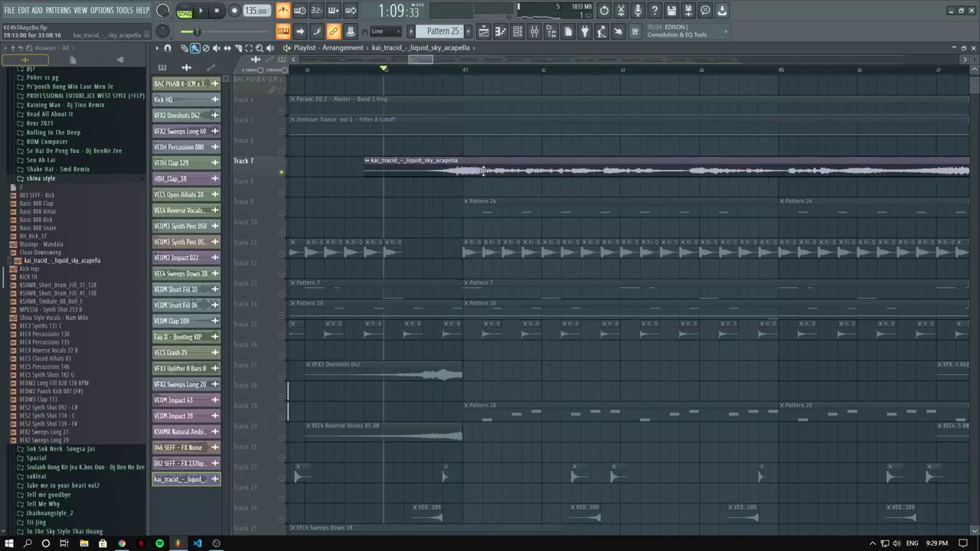
key(space)
scroll(486, 176, up, 2)
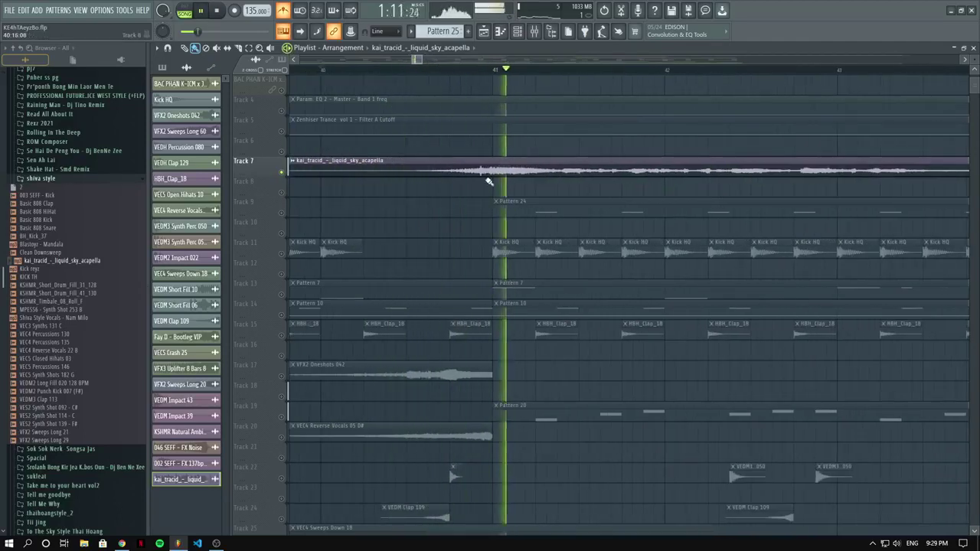
scroll(488, 181, down, 5)
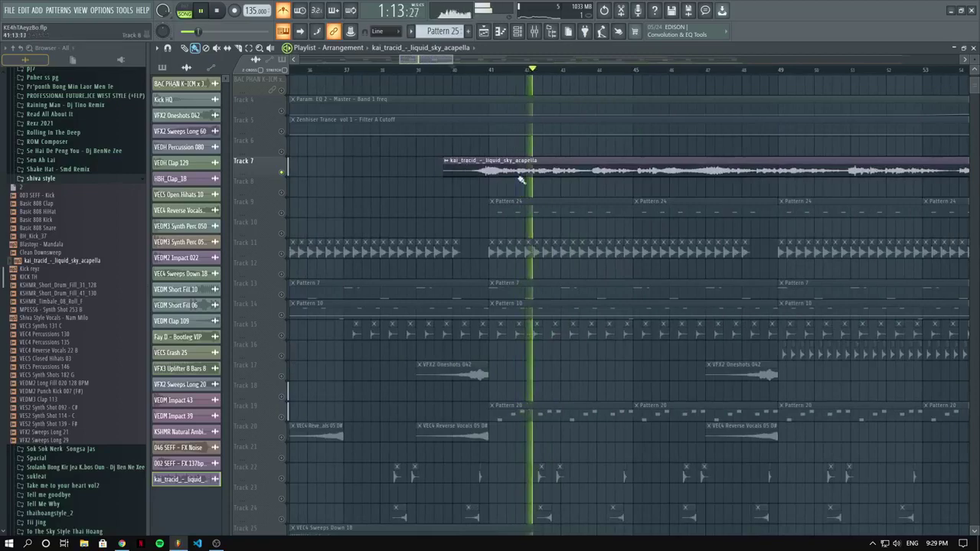
scroll(557, 182, up, 6)
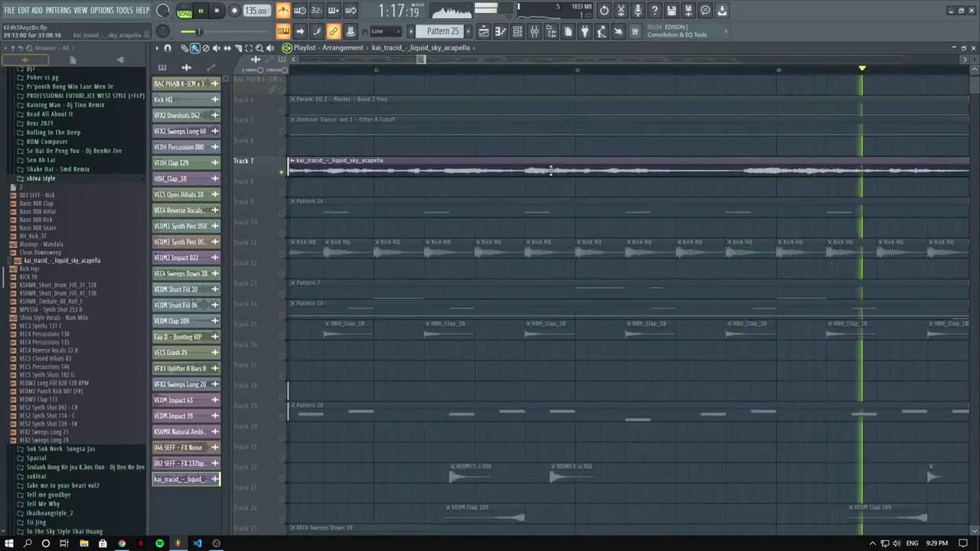
Turn off the solo on Track 7 and listen to the acapella together with the full arrangement.
scroll(549, 170, down, 4)
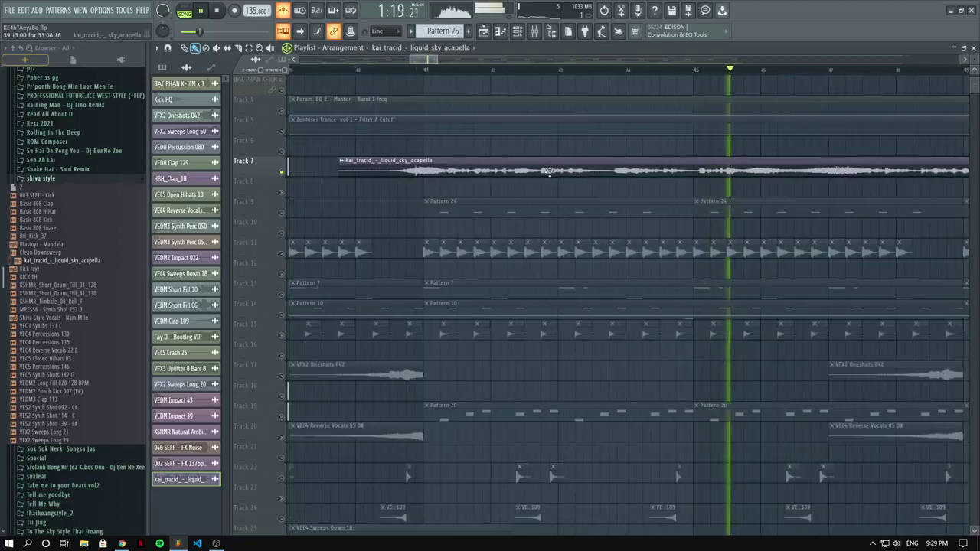
right_click(283, 173)
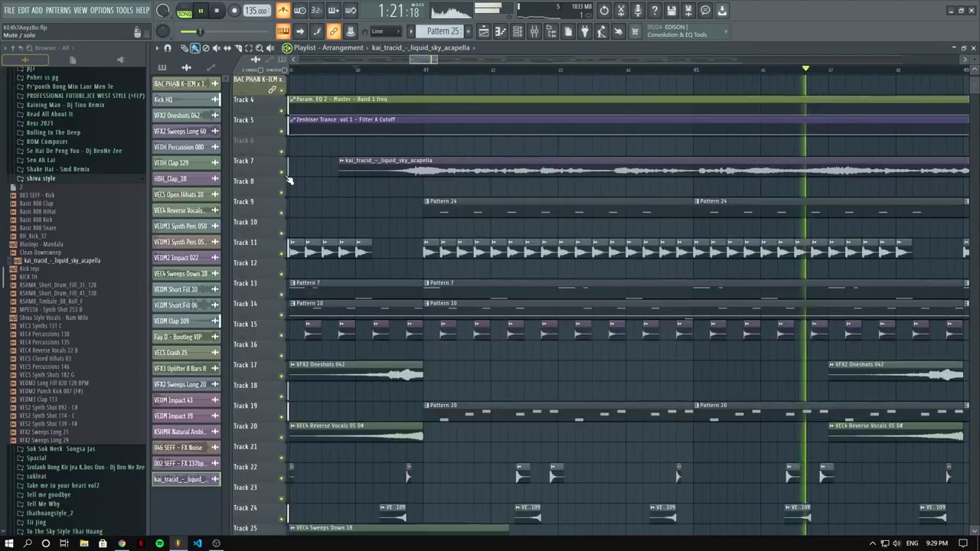
scroll(291, 177, down, 3)
scroll(369, 130, down, 3)
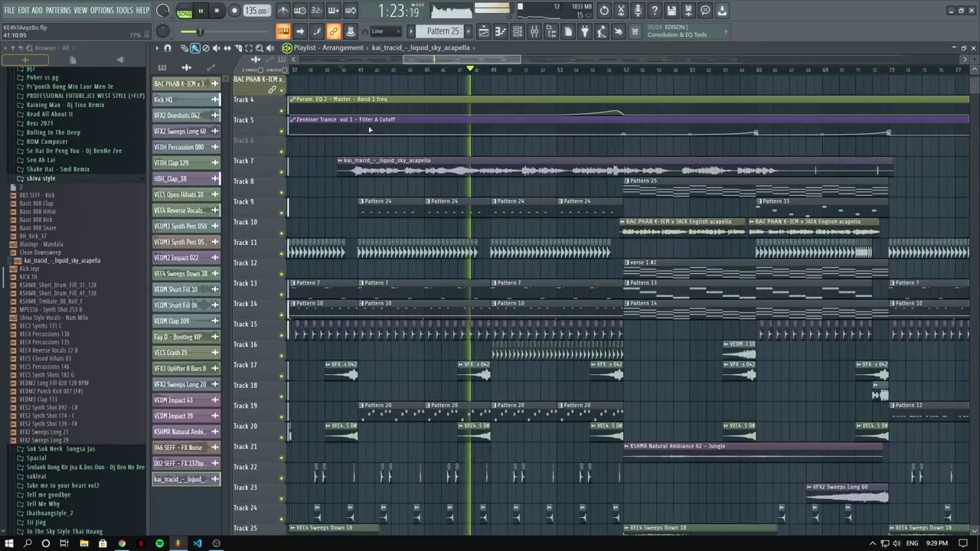
scroll(487, 170, down, 4)
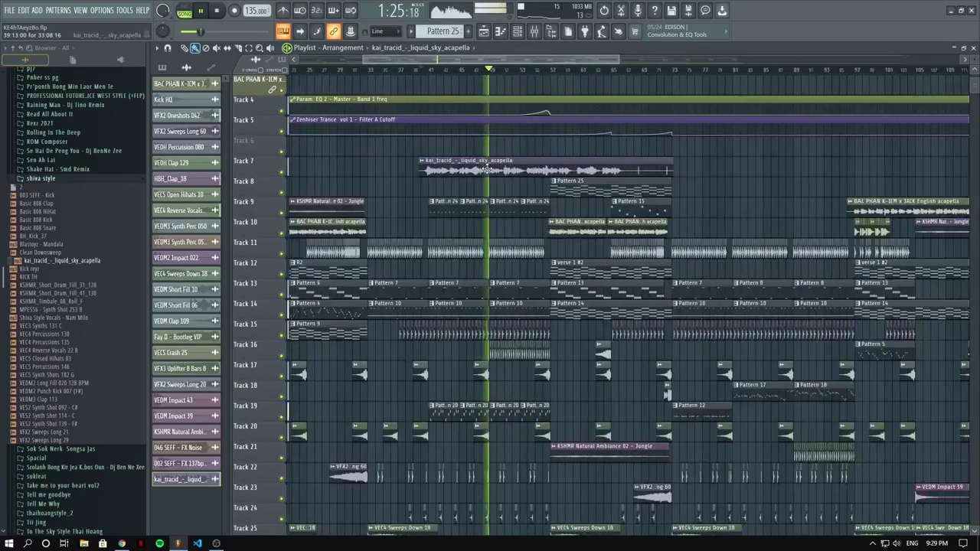
scroll(486, 169, up, 3)
scroll(487, 169, down, 3)
Load the Track 7 acapella into Edison, detect its pitch regions, examine the note markers at its beginning, and close Edison.
double_click(487, 169)
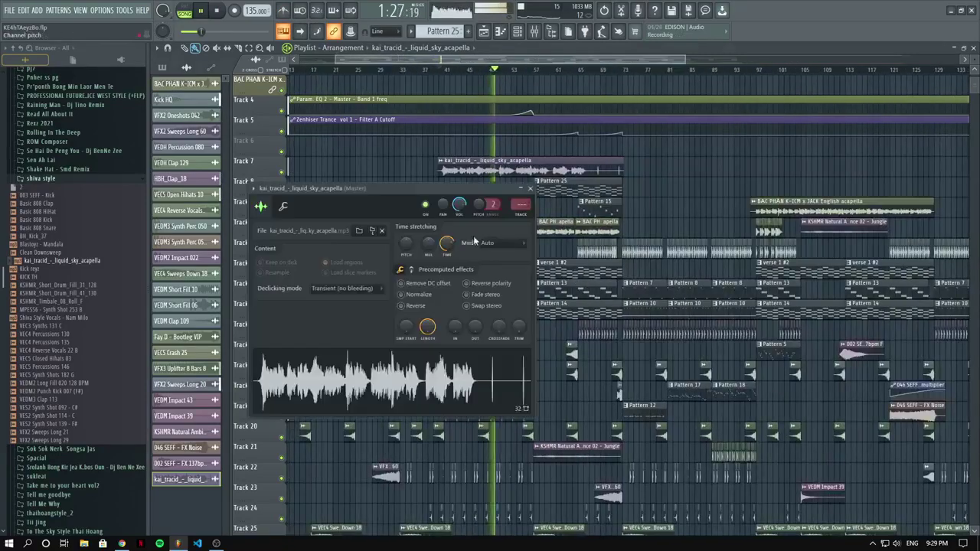
right_click(411, 370)
click(435, 400)
right_click(410, 341)
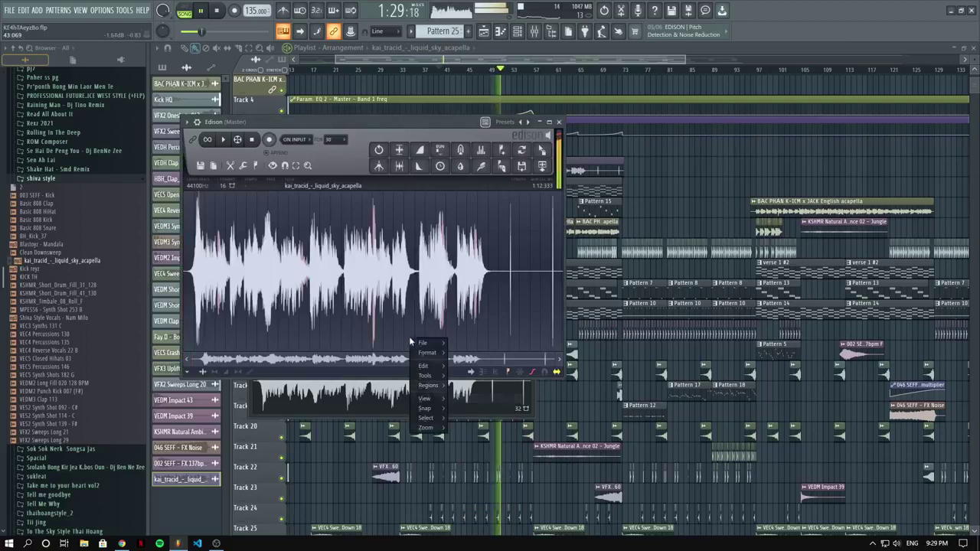
mouse_move(439, 389)
click(490, 499)
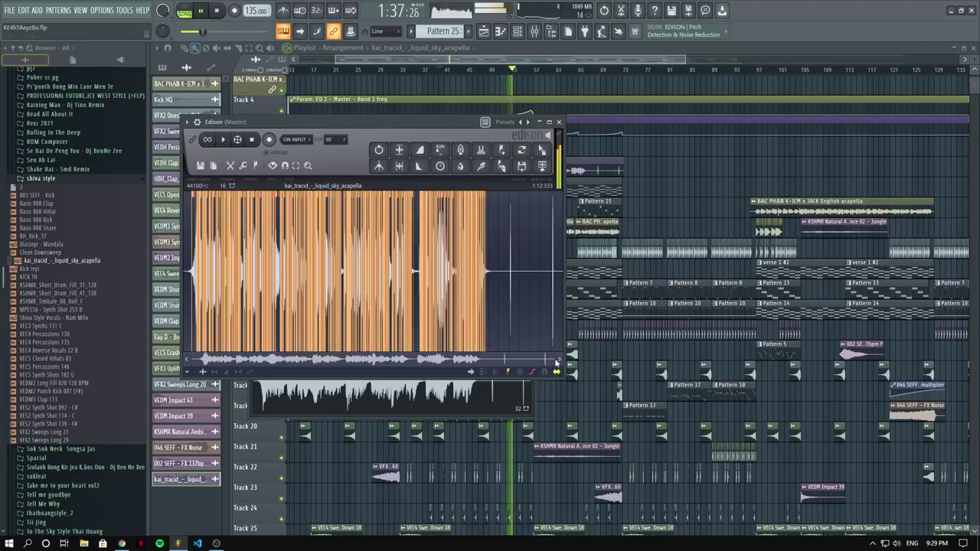
drag(556, 362, 234, 357)
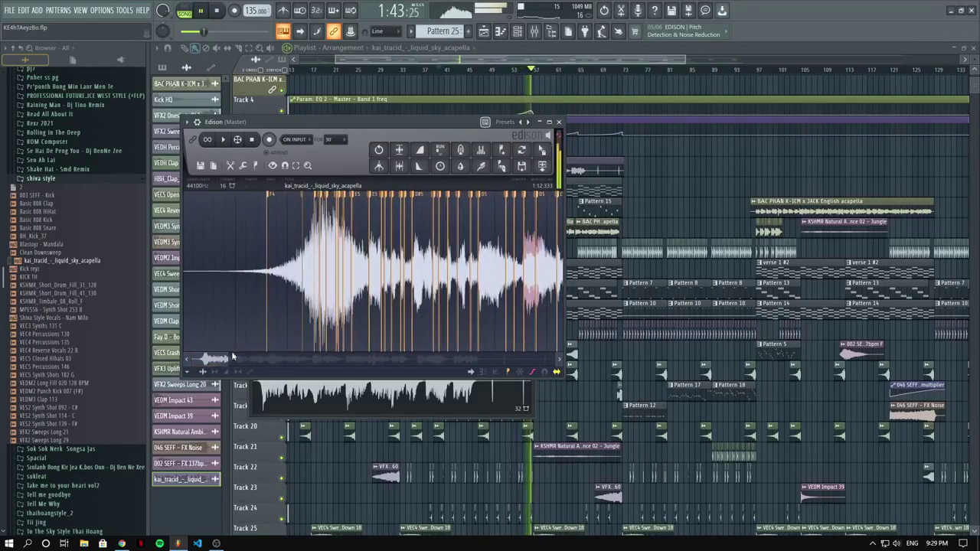
click(557, 123)
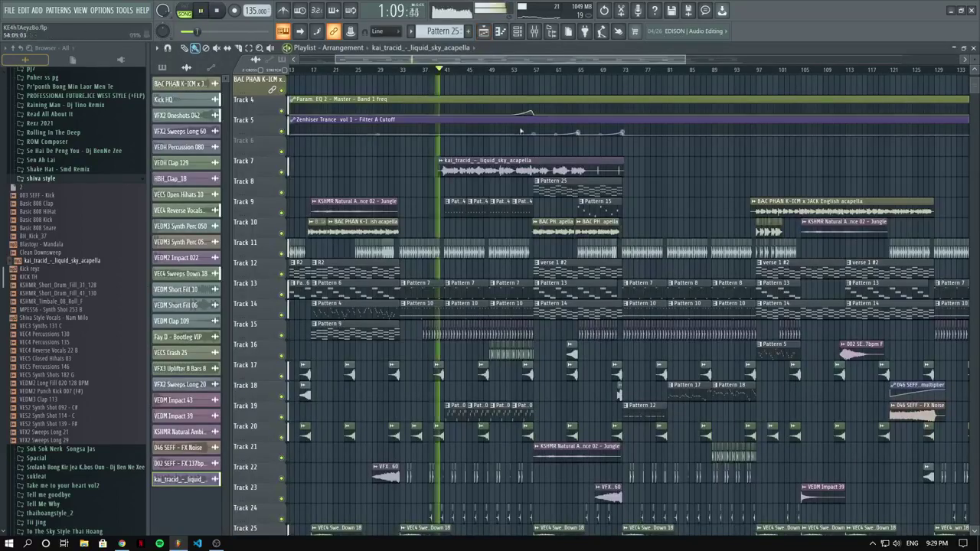
Slice the Track 7 acapella clip at bar 60, stop playback, and delete the part after the cut.
scroll(459, 153, up, 2)
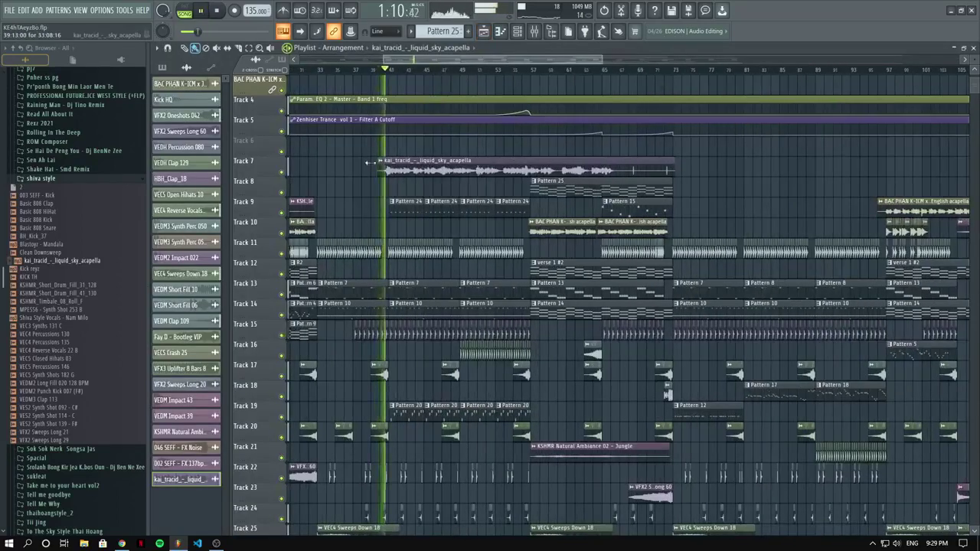
scroll(413, 164, up, 2)
scroll(413, 165, up, 2)
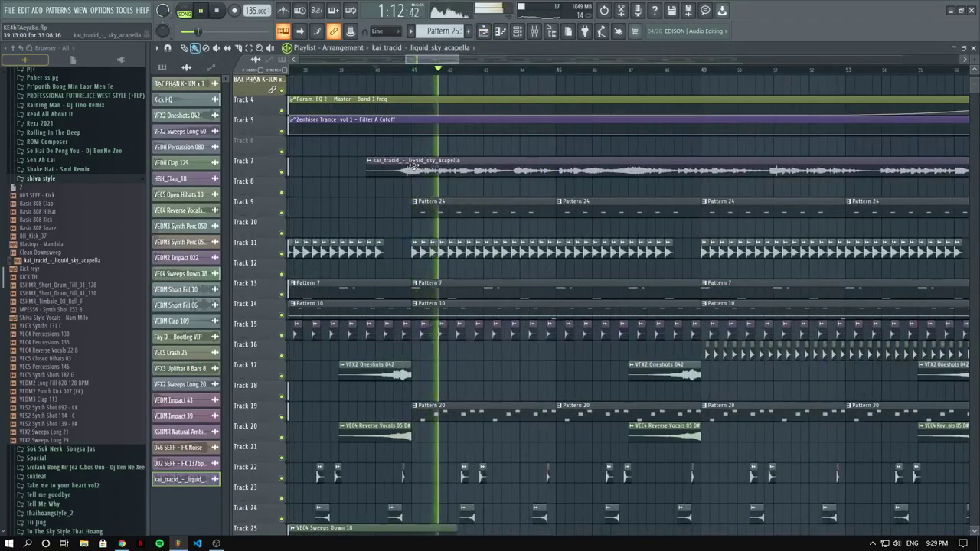
click(239, 48)
scroll(249, 92, down, 2)
key(space)
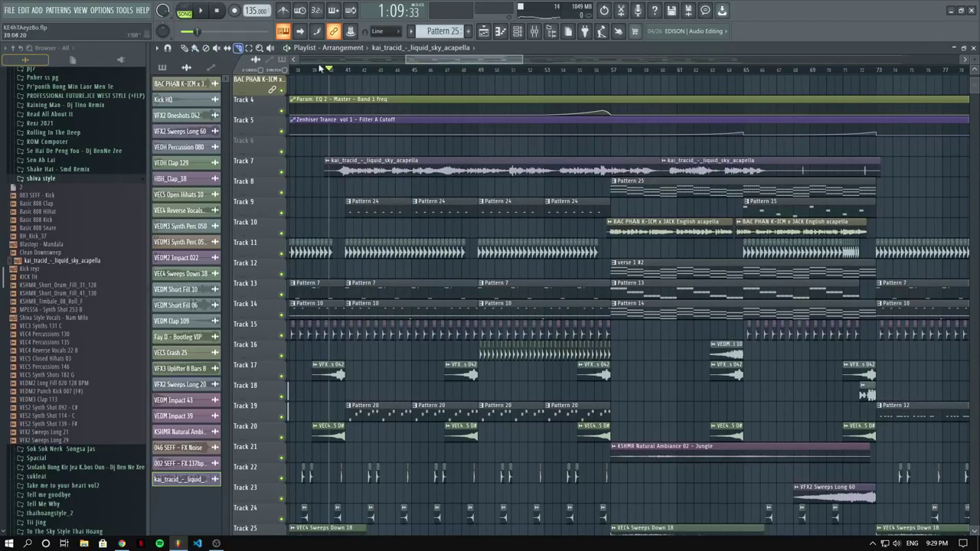
right_click(719, 174)
Try starting the shortened acapella clip earlier at 35:13, adjust its end, and play it with the song.
drag(555, 167, 547, 167)
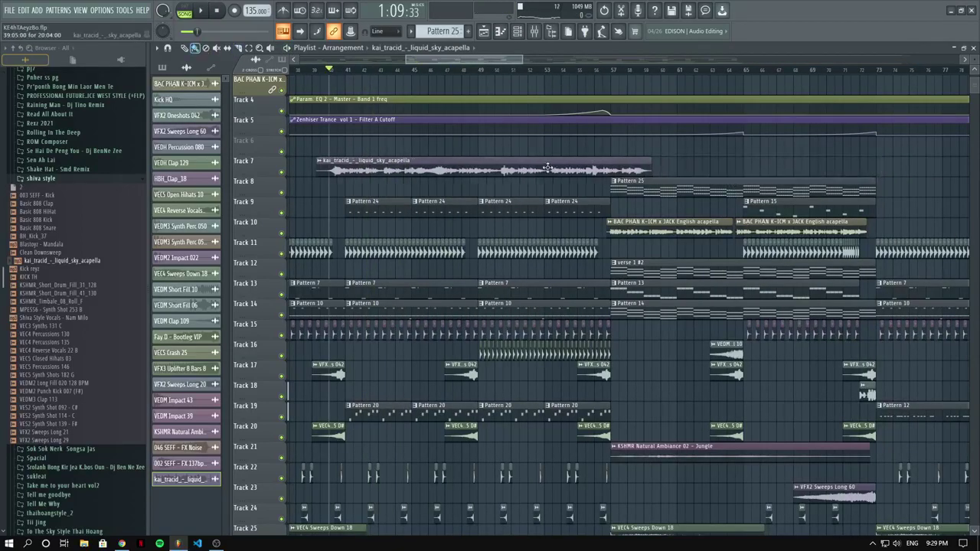
scroll(515, 166, down, 2)
scroll(389, 167, up, 2)
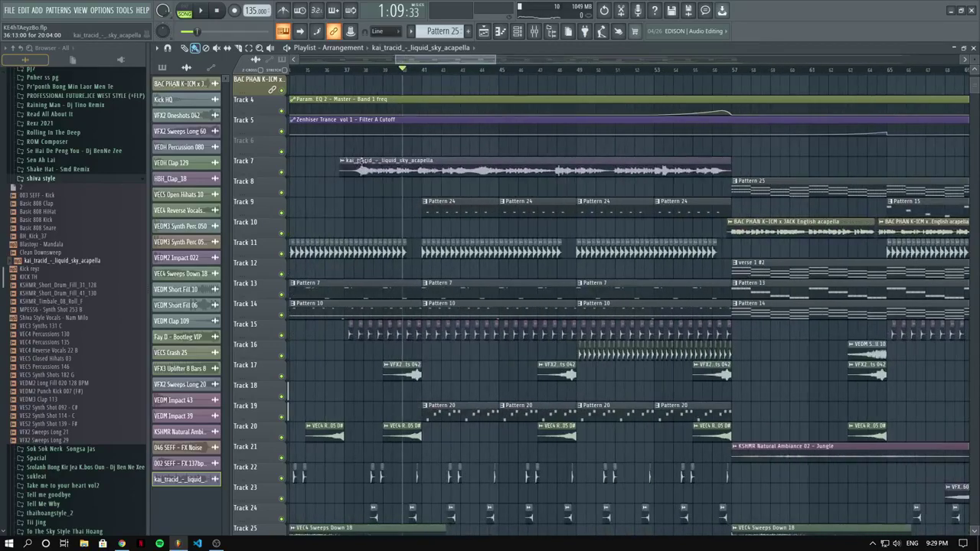
drag(377, 167, 358, 167)
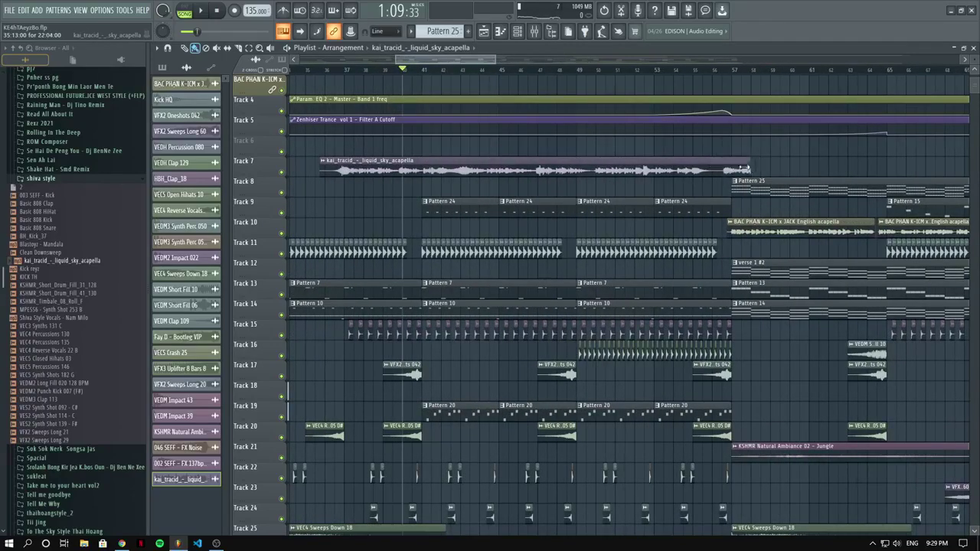
key(space)
scroll(440, 170, up, 5)
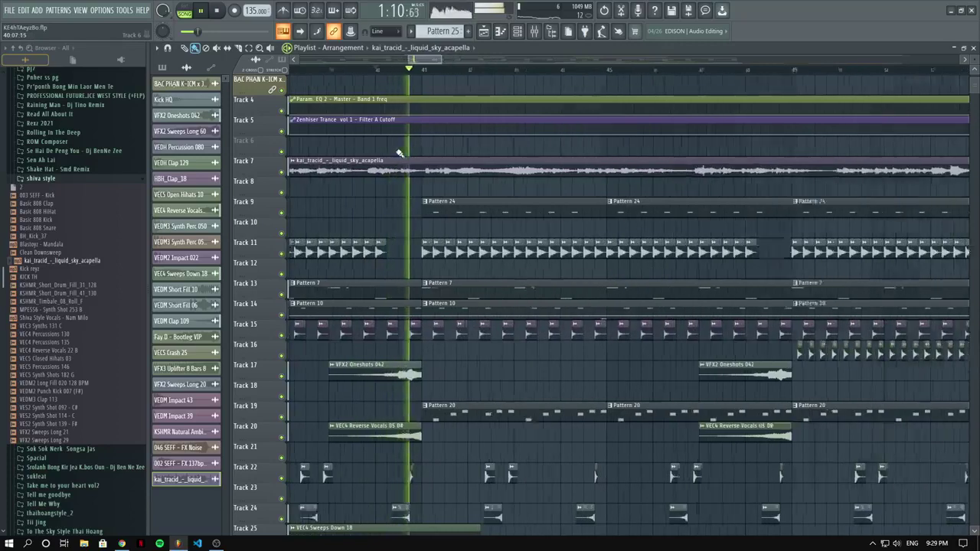
Stop playback and try the Stretch mode in the acapella channel's time stretching settings.
double_click(441, 169)
key(space)
click(486, 243)
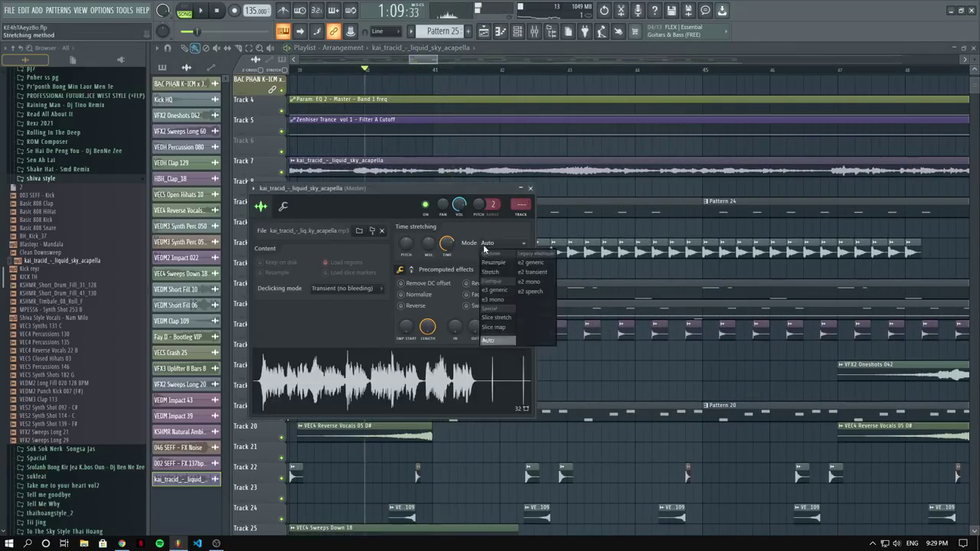
click(490, 272)
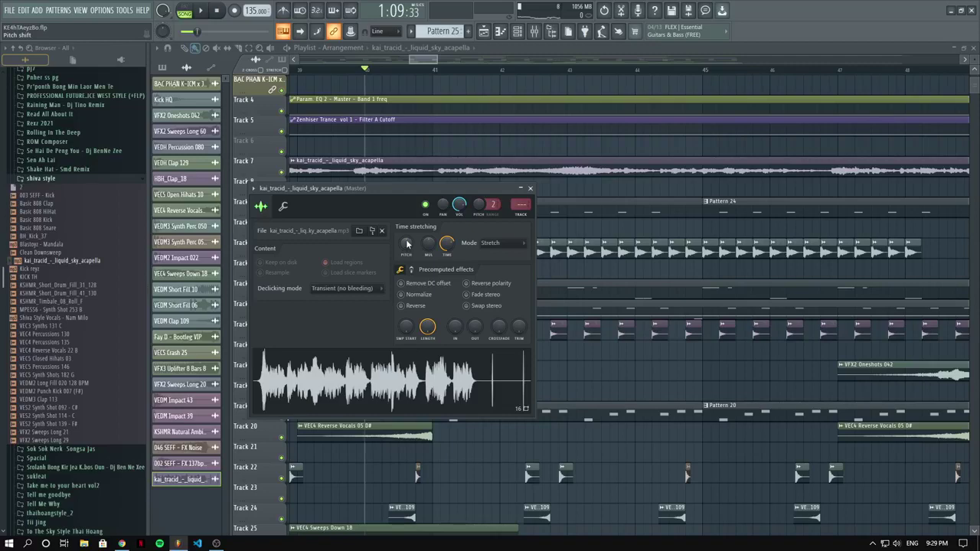
Reopen Edison from the Master mixer track to check the acapella's note markers, and return to the playlist.
click(539, 34)
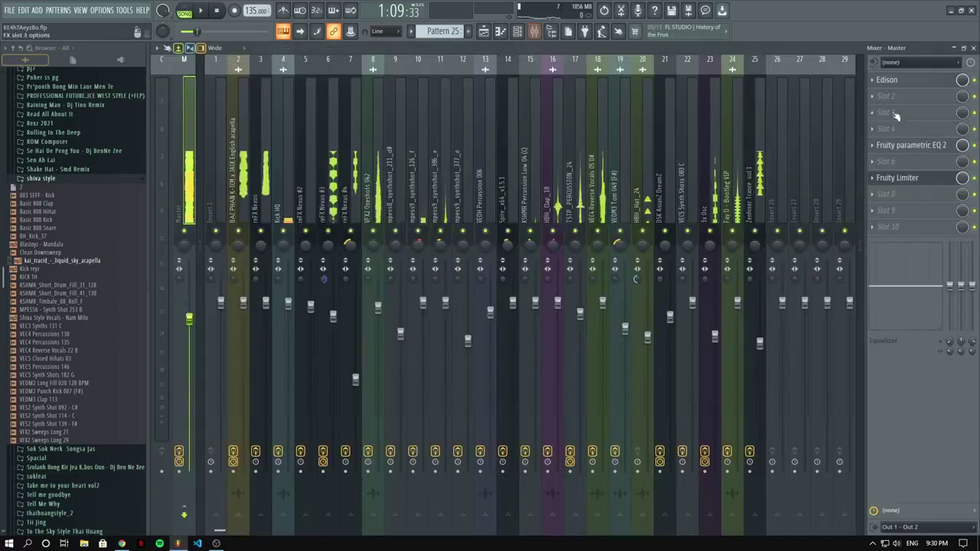
click(891, 80)
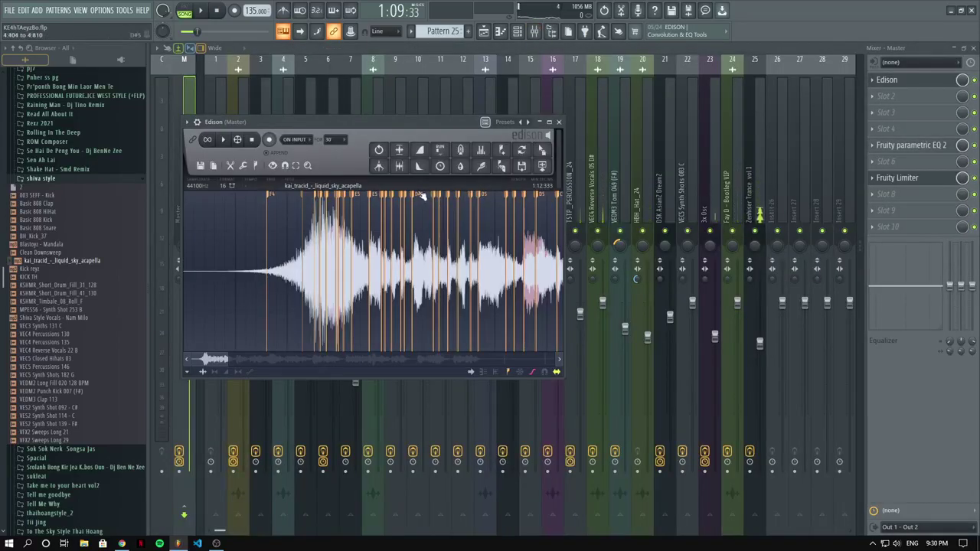
click(483, 32)
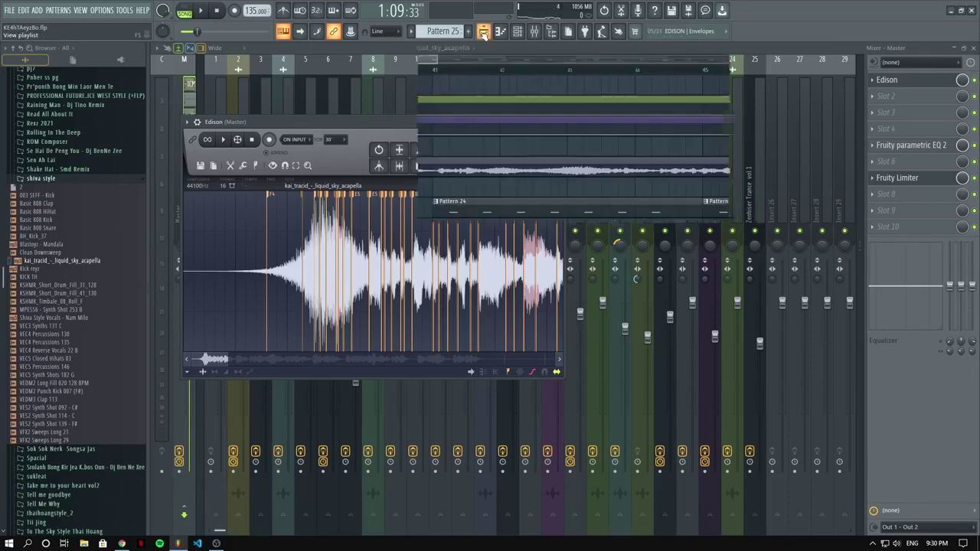
Set the acapella's time stretching pitch shift to +100 cents and its stretching mode to Auto, and close the channel settings.
double_click(441, 169)
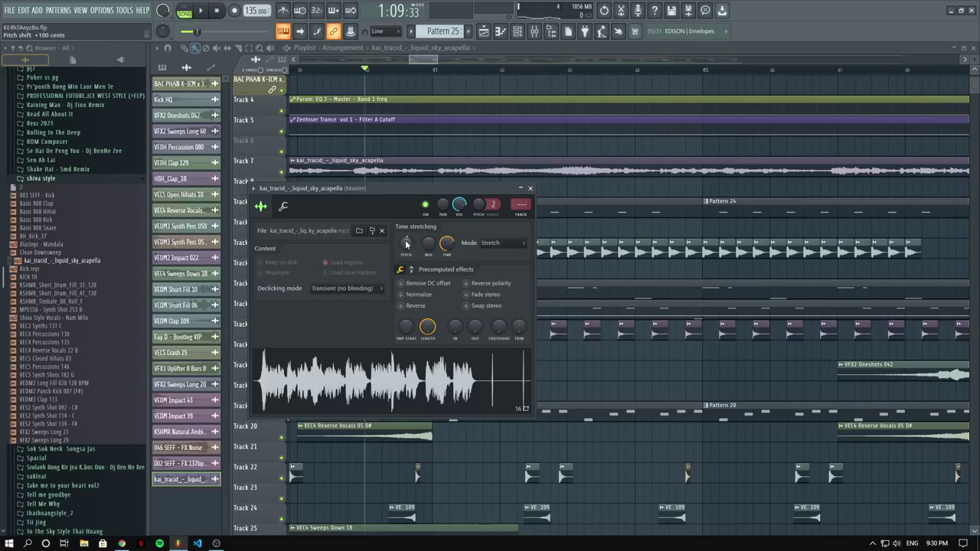
click(490, 244)
click(494, 340)
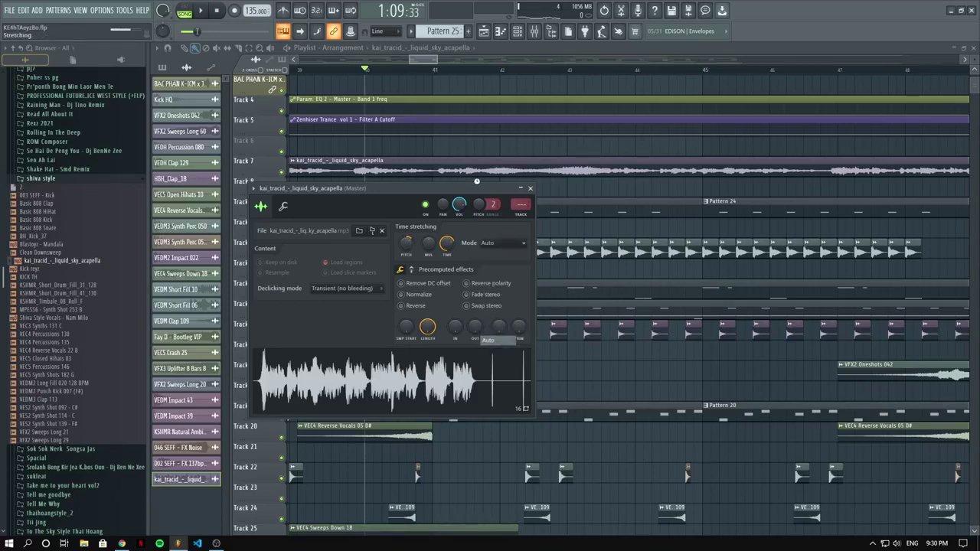
key(Escape)
Play the pitch-shifted acapella, move its clip on Track 7 to start at 39:13, and listen to its entry around bar 41.
key(space)
scroll(480, 155, down, 3)
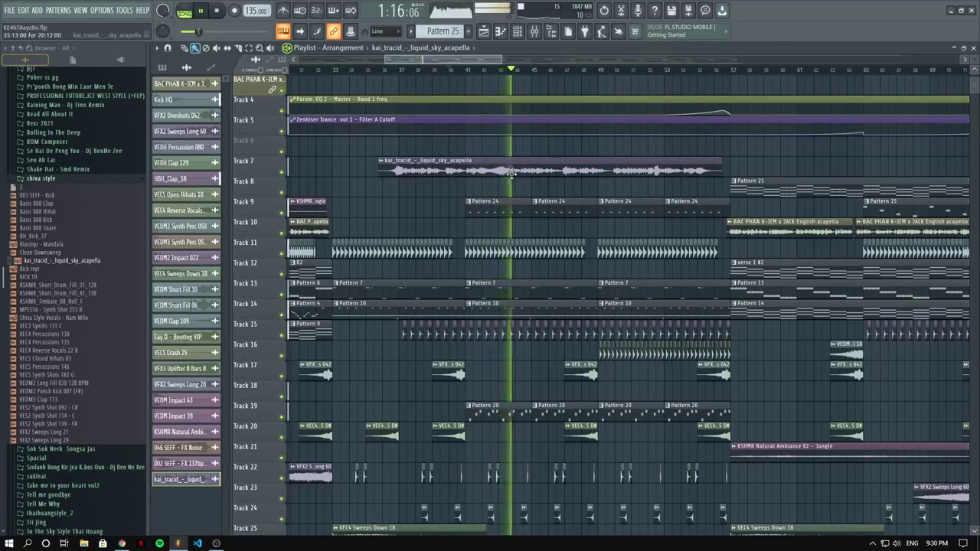
key(space)
drag(507, 172, 573, 181)
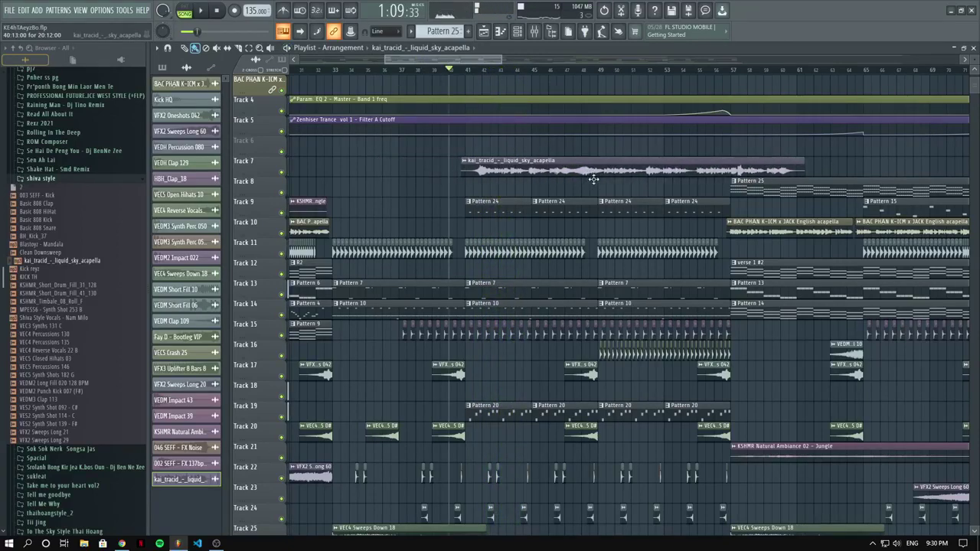
key(space)
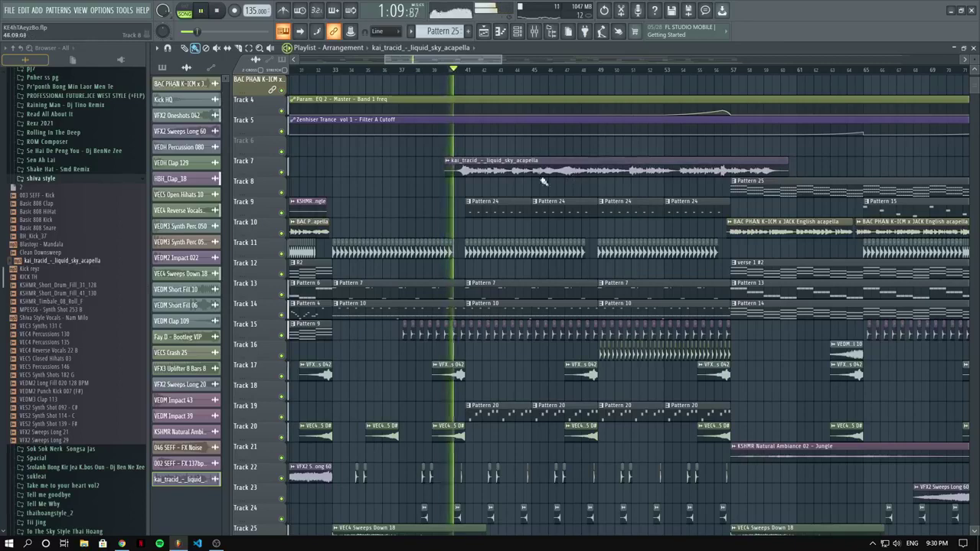
scroll(472, 159, up, 5)
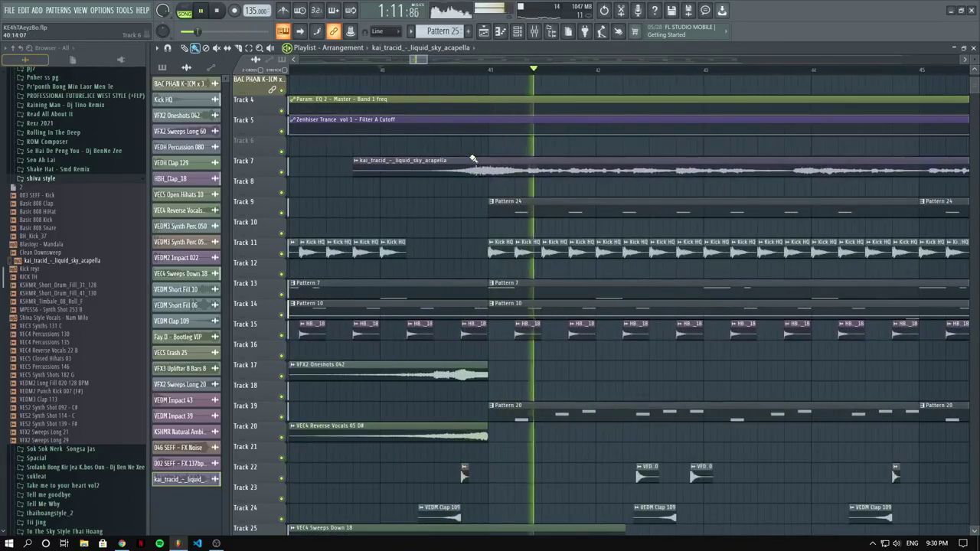
scroll(472, 158, down, 4)
Review the acapella's channel settings during playback, close them, and keep listening to the vocal over the arrangement.
double_click(472, 160)
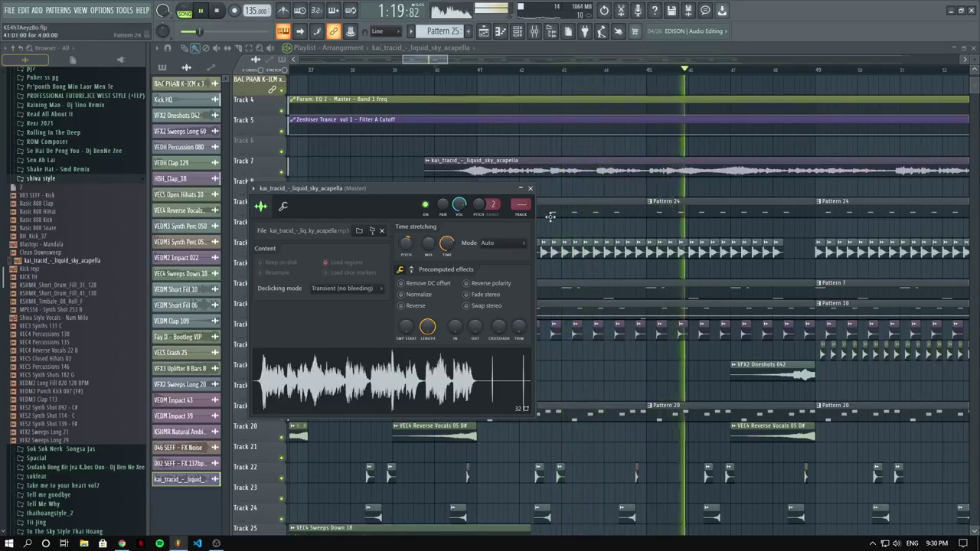
key(Escape)
scroll(546, 218, down, 2)
scroll(542, 222, down, 5)
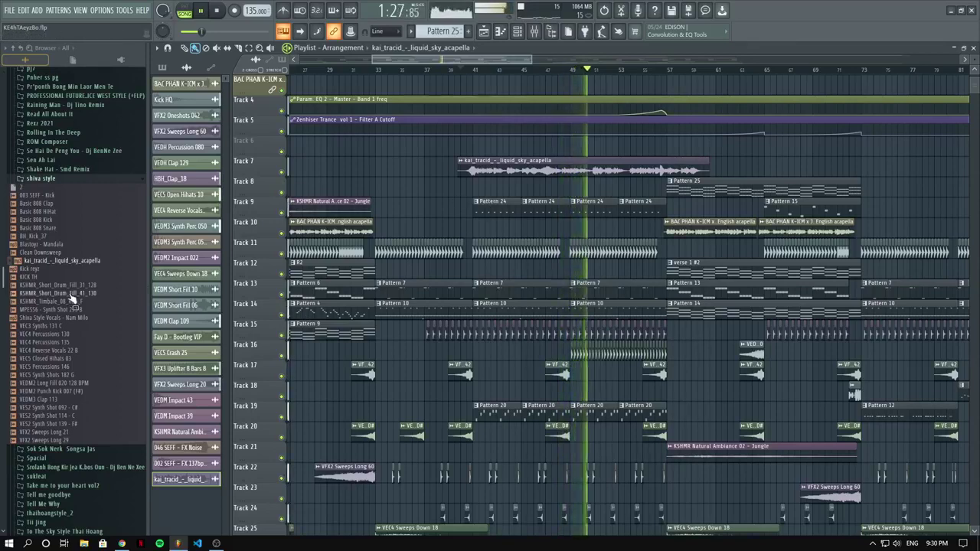
Look through the sample and project folders in the browser and save the project.
scroll(71, 298, down, 10)
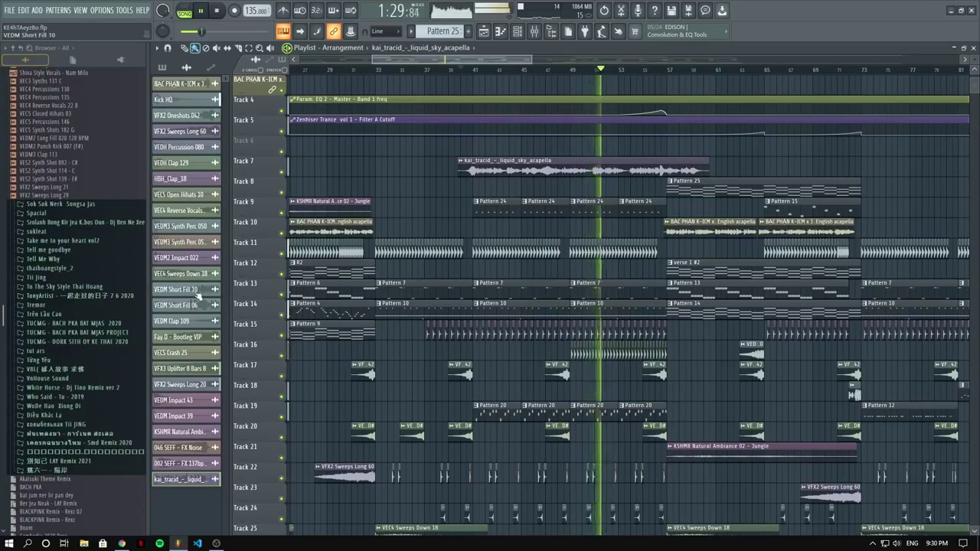
key(Page_Down)
key(ctrl+s)
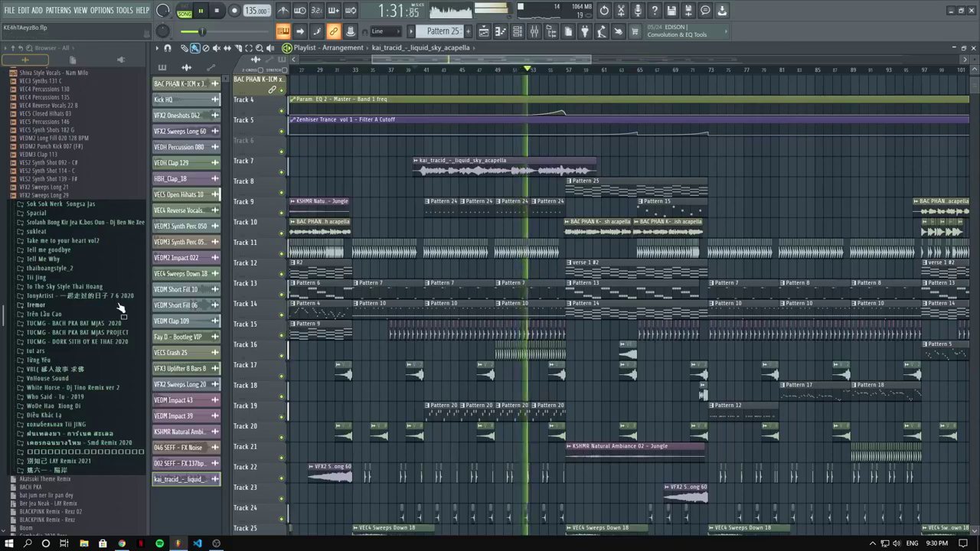
scroll(120, 308, up, 14)
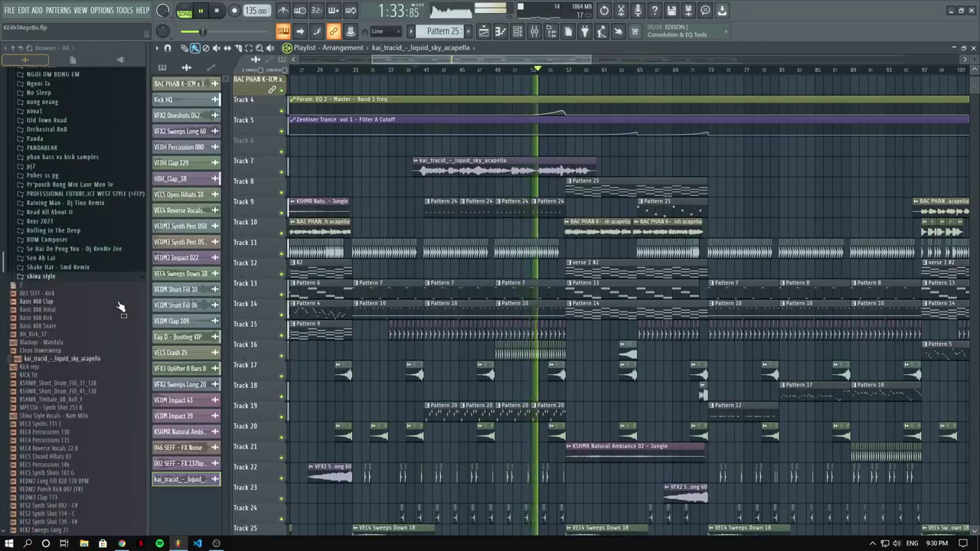
Trim the end of the Track 7 acapella clip to bar 57 for a length of 17:04, and save the project.
scroll(587, 167, up, 3)
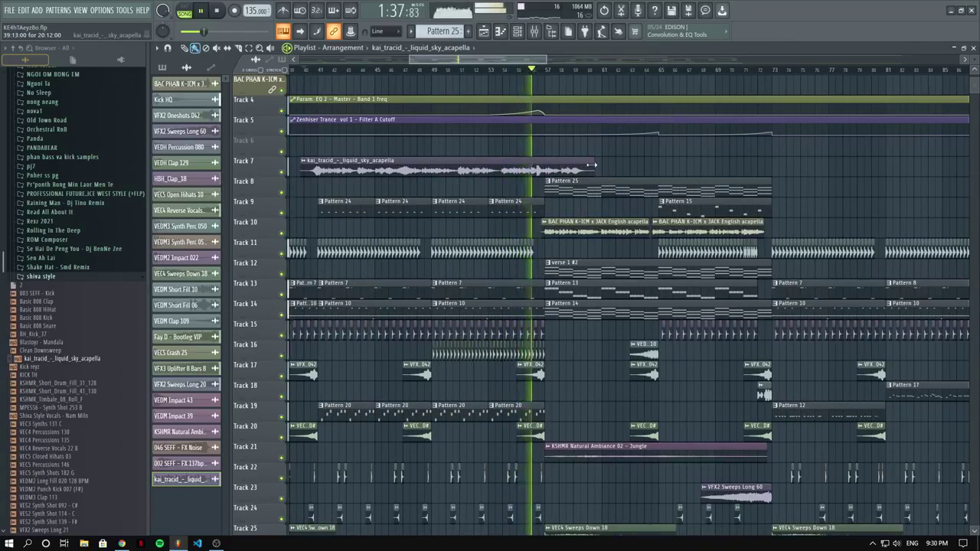
drag(591, 165, 542, 169)
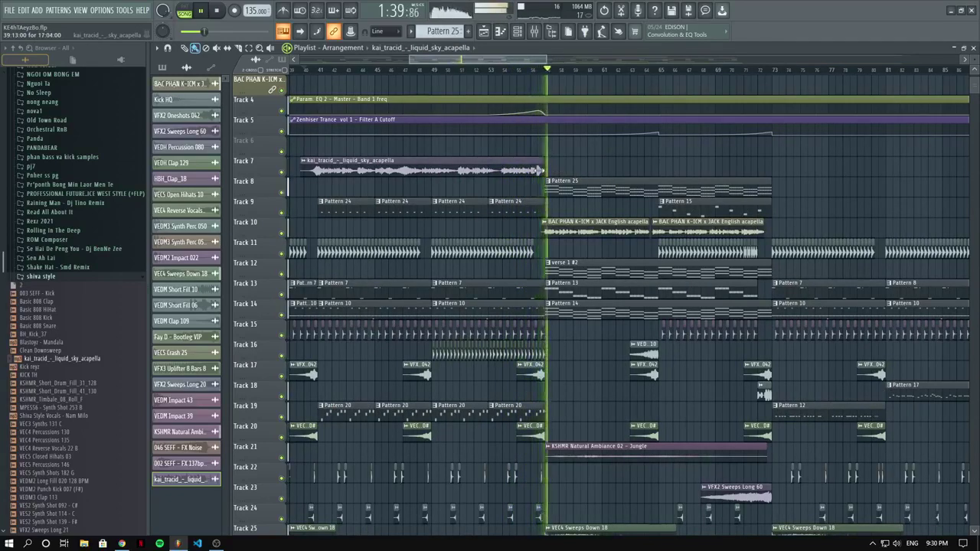
key(ctrl+s)
scroll(561, 162, up, 3)
scroll(561, 163, down, 6)
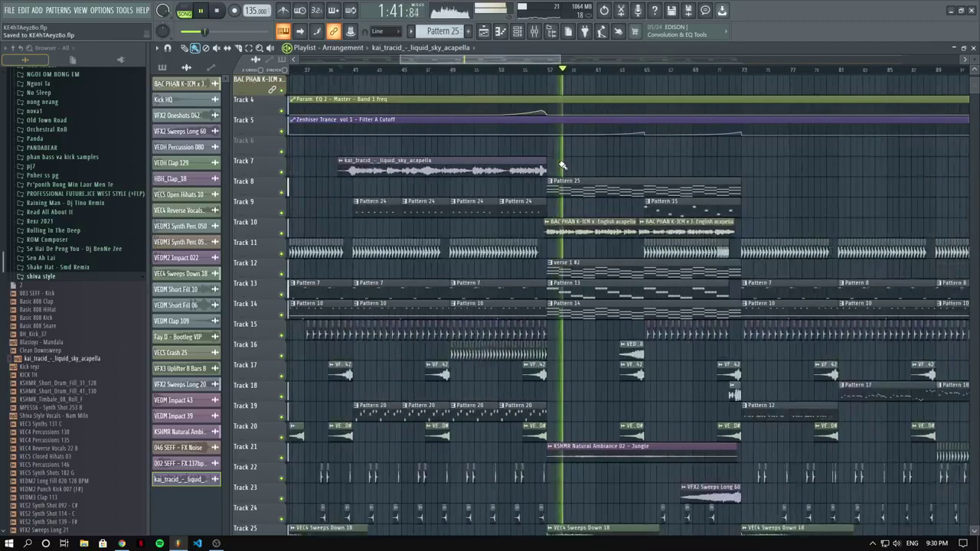
Inspect the Zenhiser Trance mixer channel's effect slots and Pro-Q 3 curve during playback, return to the playlist and stop playback.
scroll(561, 164, down, 1)
scroll(562, 165, up, 1)
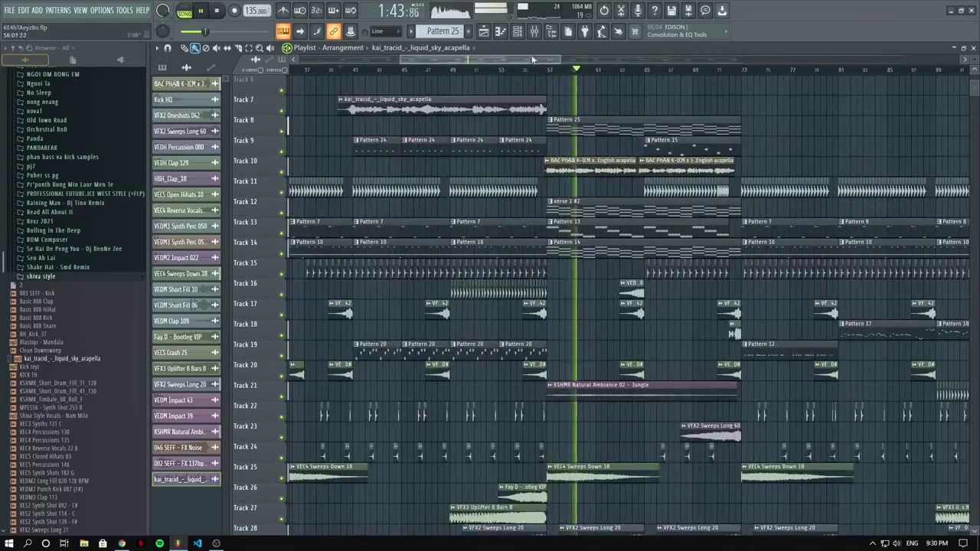
click(533, 32)
click(756, 153)
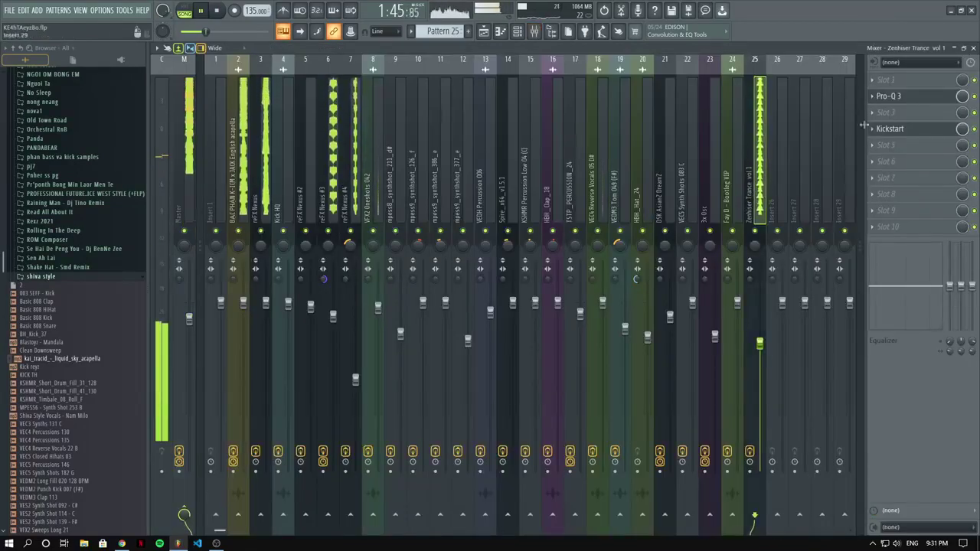
click(889, 116)
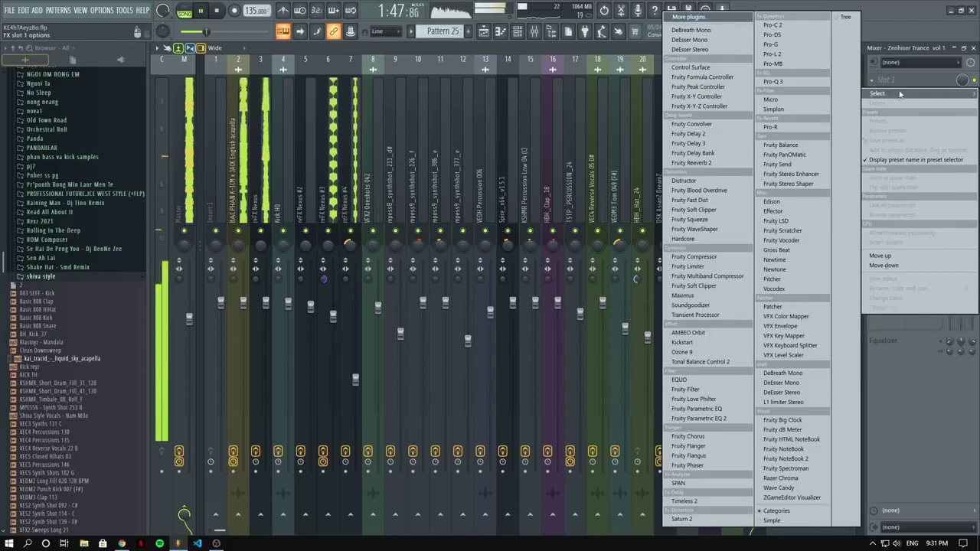
click(901, 58)
click(890, 97)
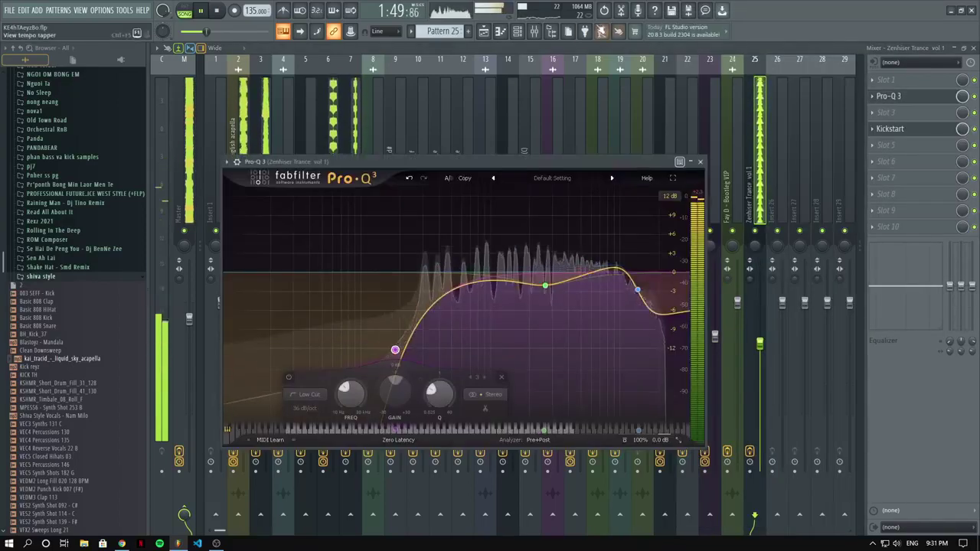
click(485, 34)
key(space)
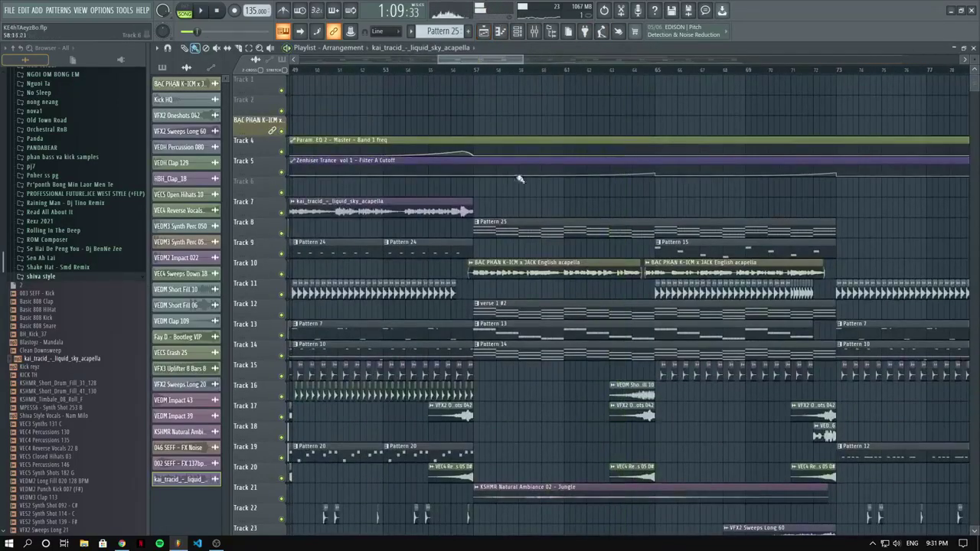
Replay from about bar 57, inspect the Filter A Cutoff automation on Track 5 between bars 57 and 73, and save the project.
click(481, 68)
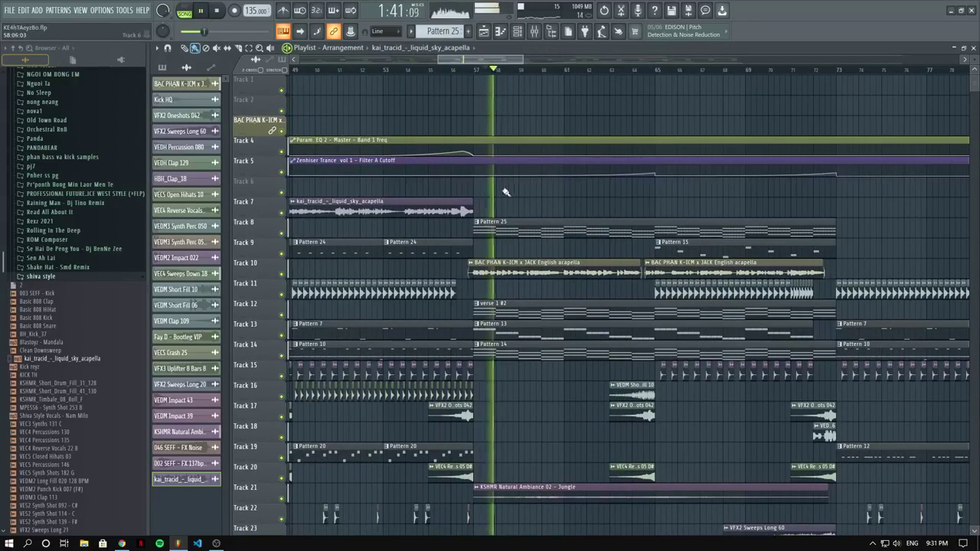
click(474, 177)
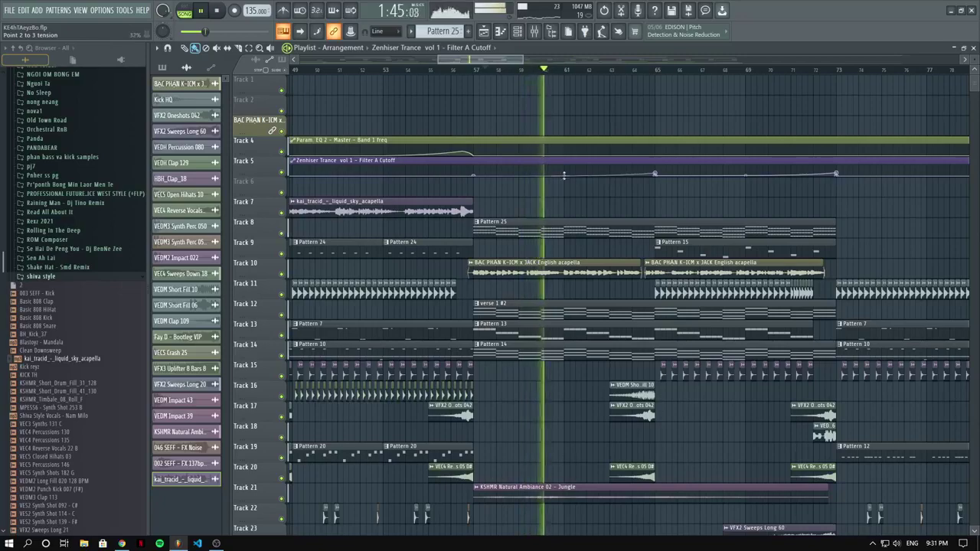
ctrl+scroll(692, 205, down, 3)
ctrl+scroll(692, 205, down, 4)
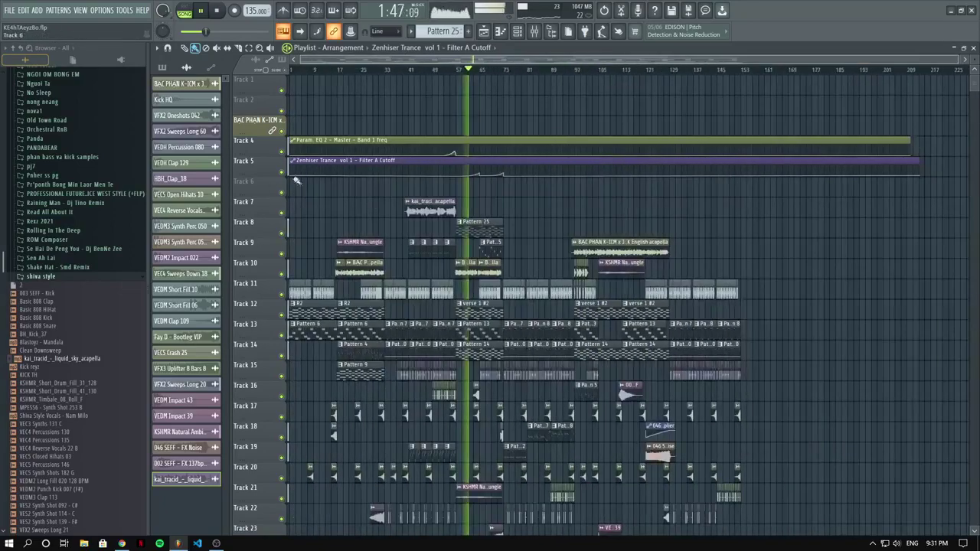
scroll(385, 182, down, 1)
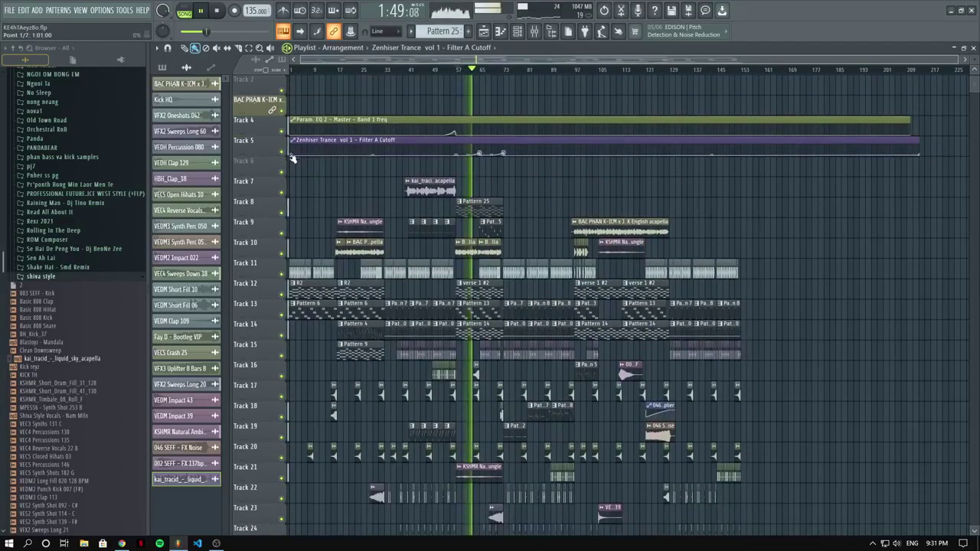
ctrl+scroll(540, 159, up, 4)
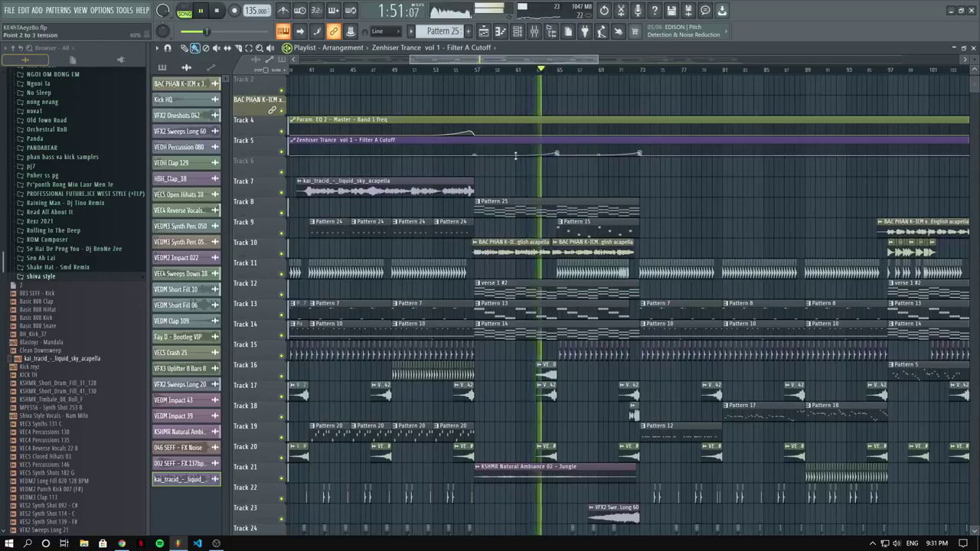
ctrl+scroll(494, 158, up, 5)
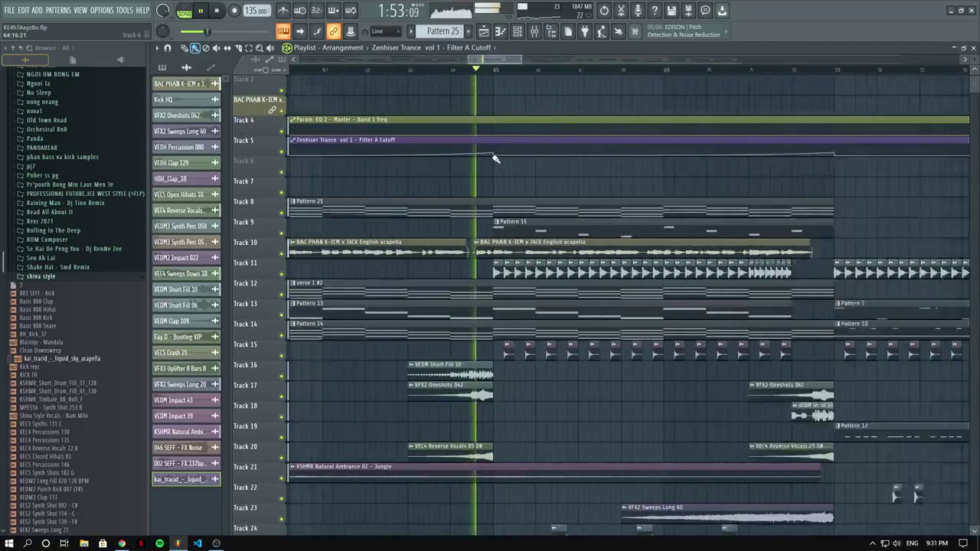
ctrl+scroll(495, 159, down, 4)
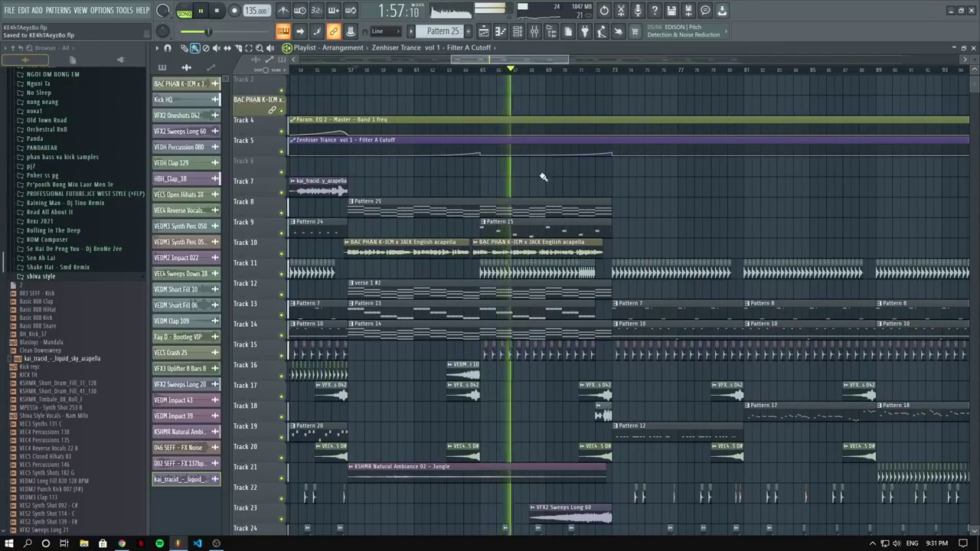
Slice the Track 5 Filter A Cutoff clip at bars 57 and 74, delete the outer pieces, and copy the remaining one to bar 17.
ctrl+scroll(542, 177, down, 5)
ctrl+scroll(361, 203, up, 2)
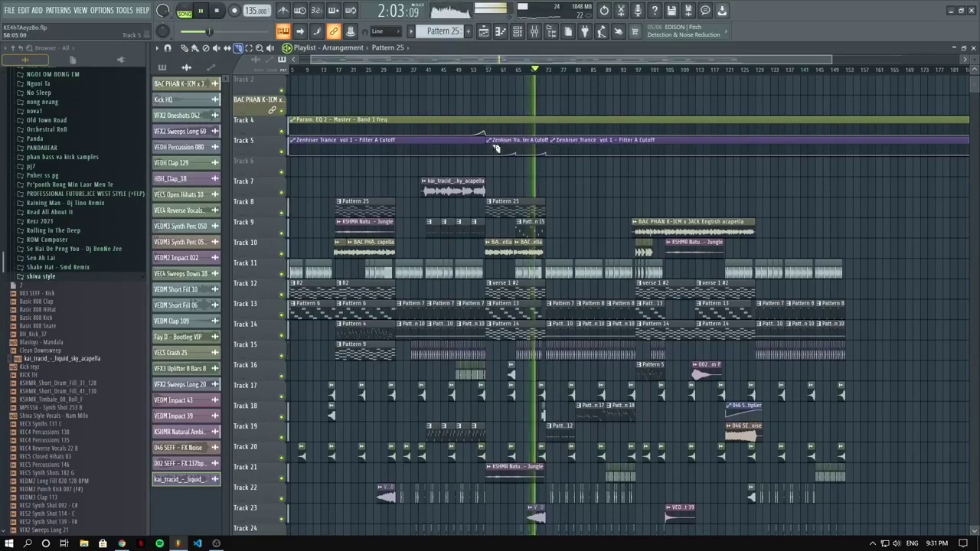
right_click(452, 149)
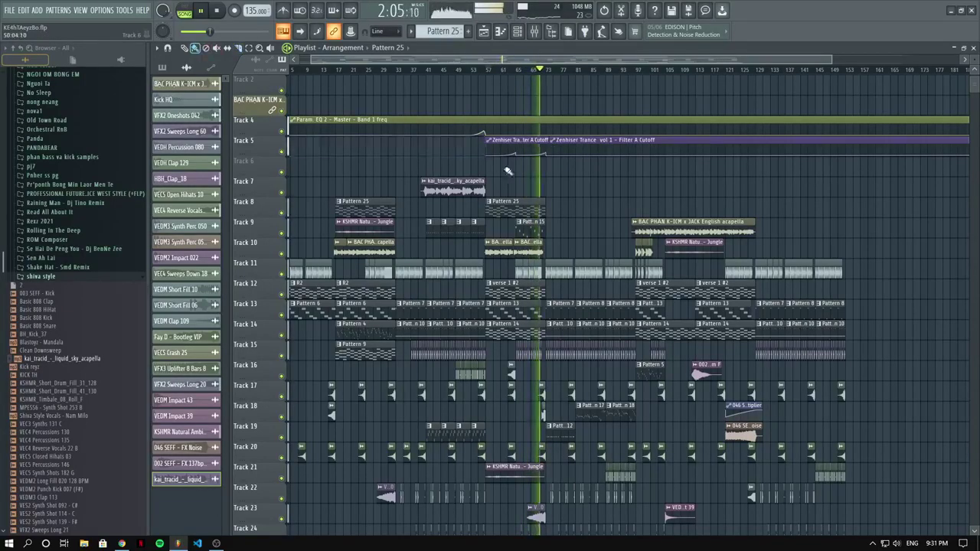
right_click(588, 149)
ctrl+scroll(525, 149, down, 1)
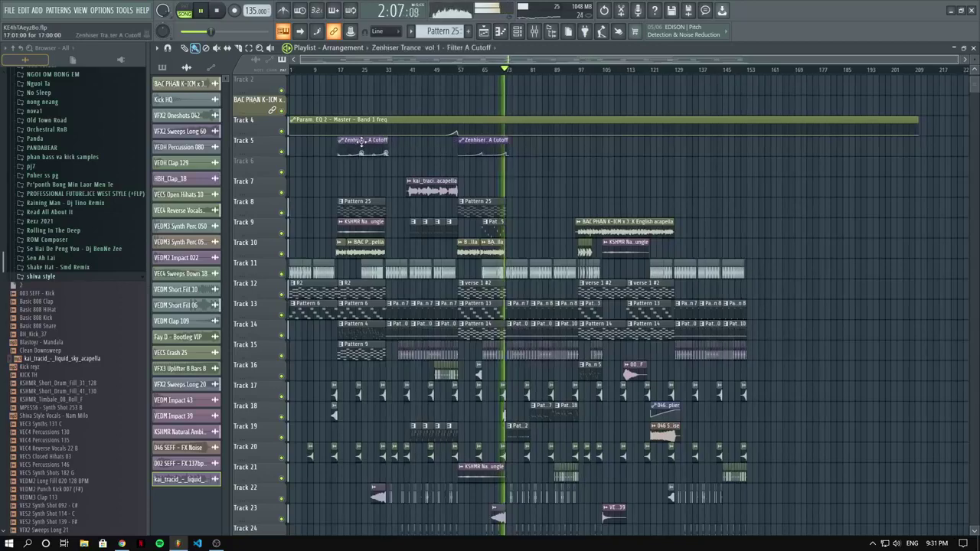
Move the Param. EQ 2 - Master - Band 1 freq automation clip from Track 4 down to Track 32.
scroll(609, 196, down, 1)
scroll(570, 160, down, 11)
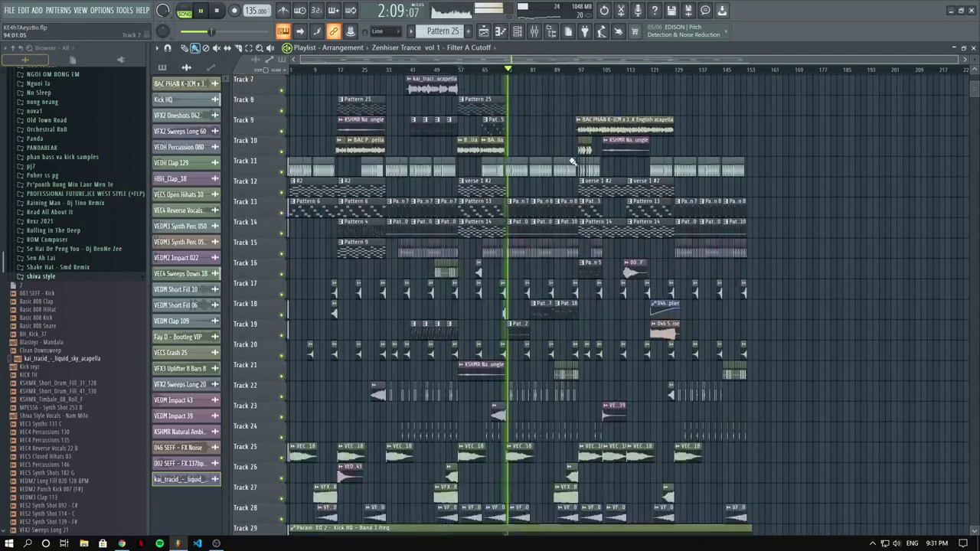
scroll(570, 160, up, 13)
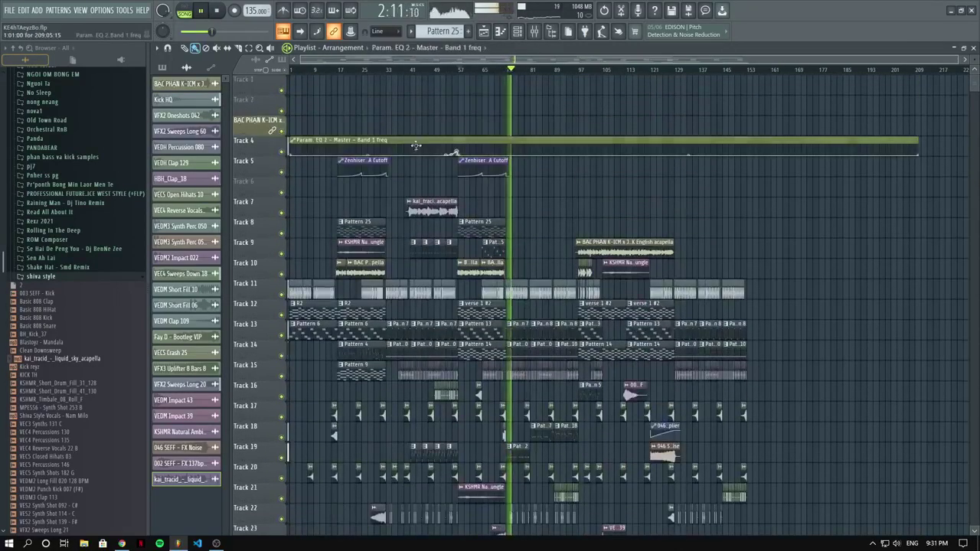
scroll(414, 146, down, 10)
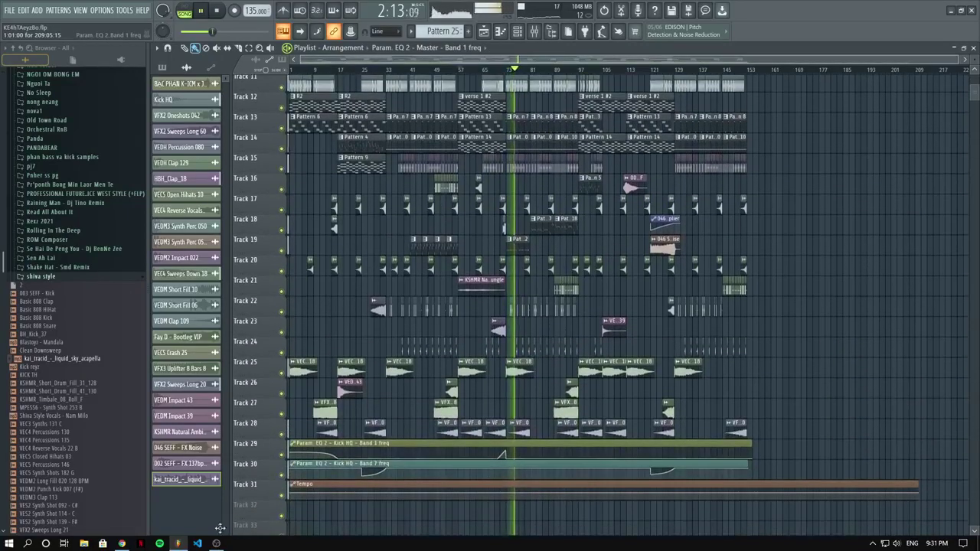
drag(220, 529, 232, 492)
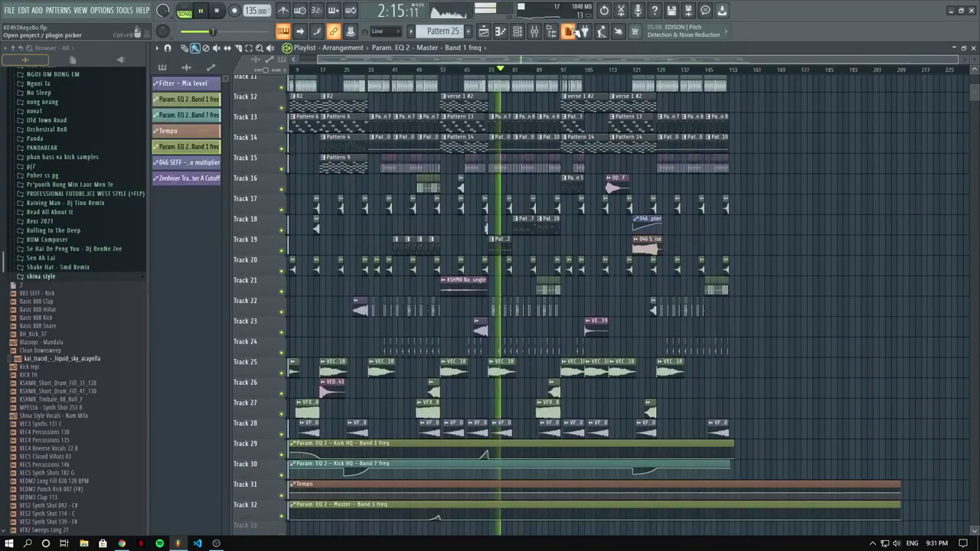
scroll(510, 136, up, 10)
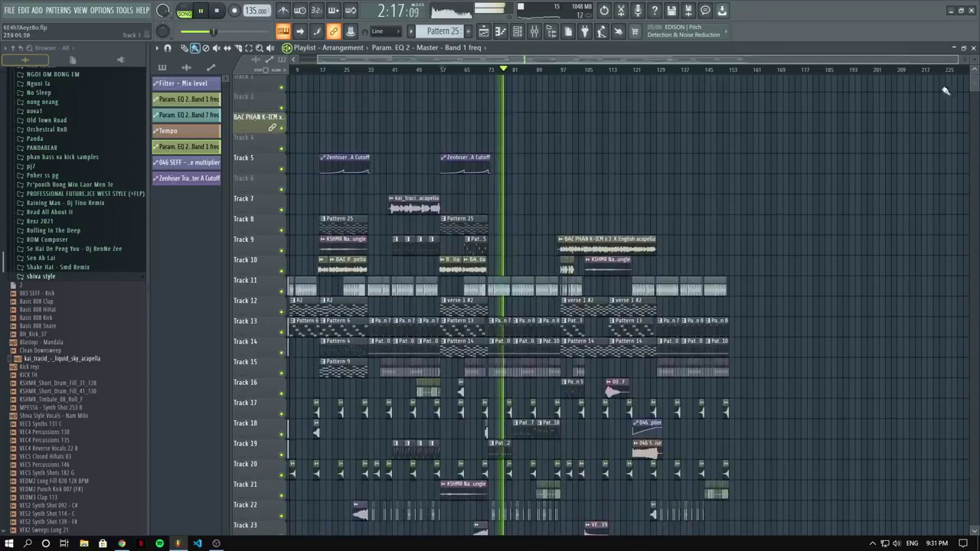
Copy the 046 SEFF - FX Noise clip and its volume automation from bar 121 to bar 73 on Tracks 27 and 26.
drag(976, 61, 976, 96)
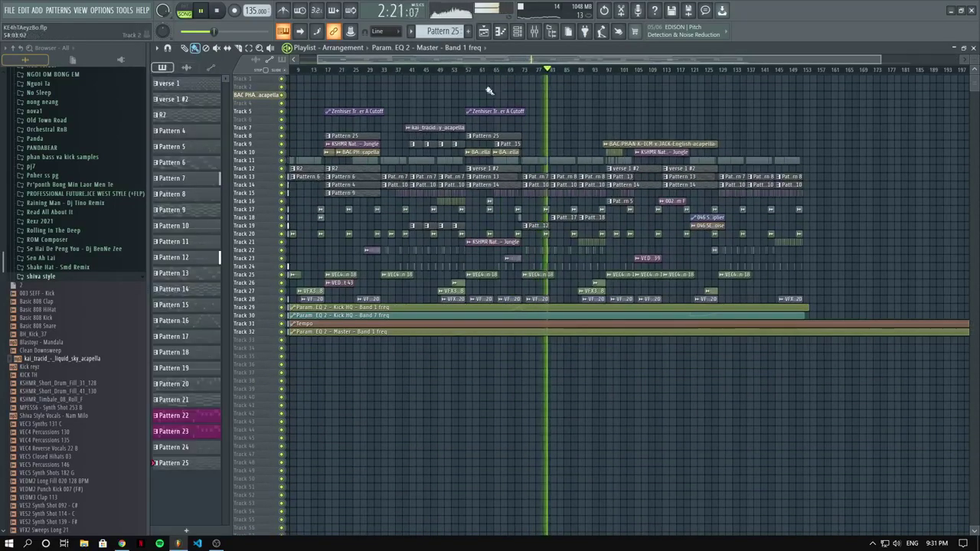
scroll(536, 96, up, 6)
scroll(505, 190, down, 3)
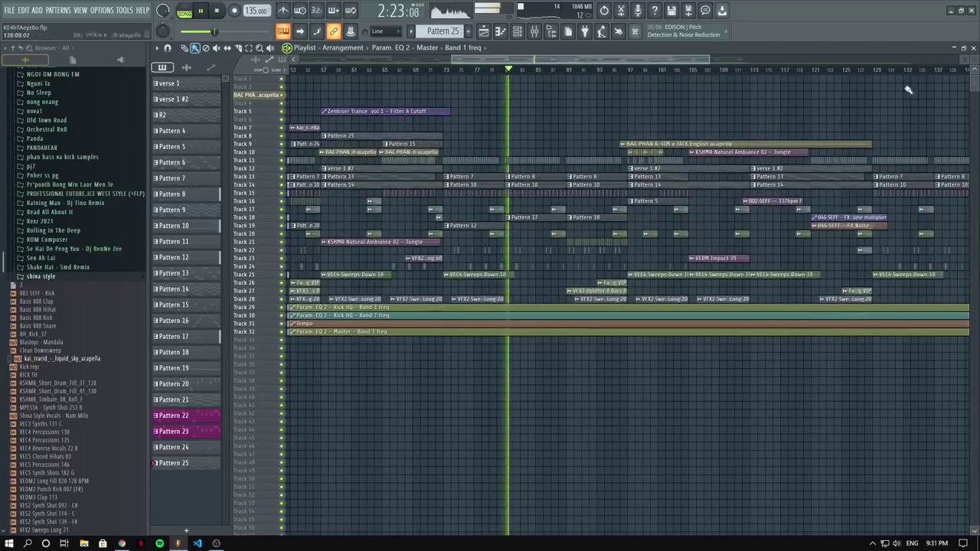
scroll(863, 285, up, 4)
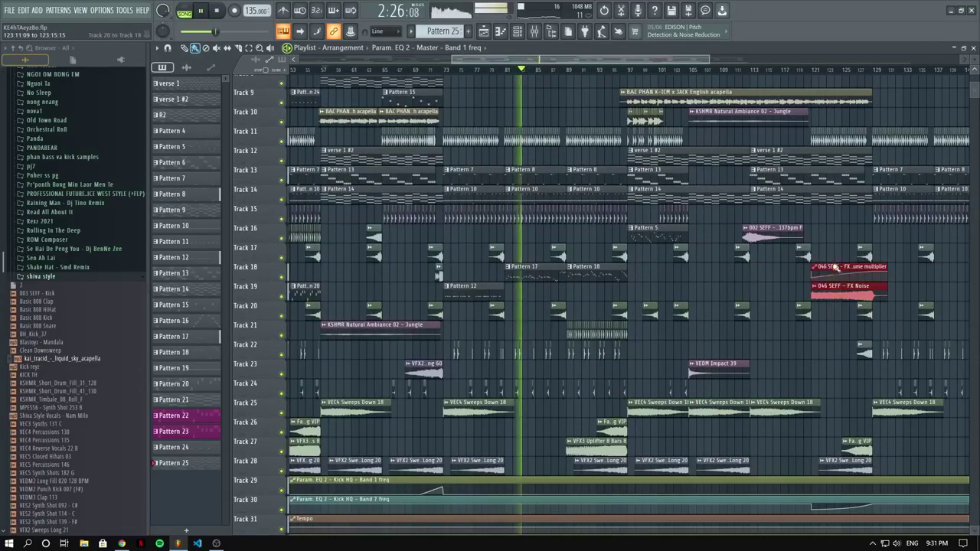
drag(836, 266, 565, 396)
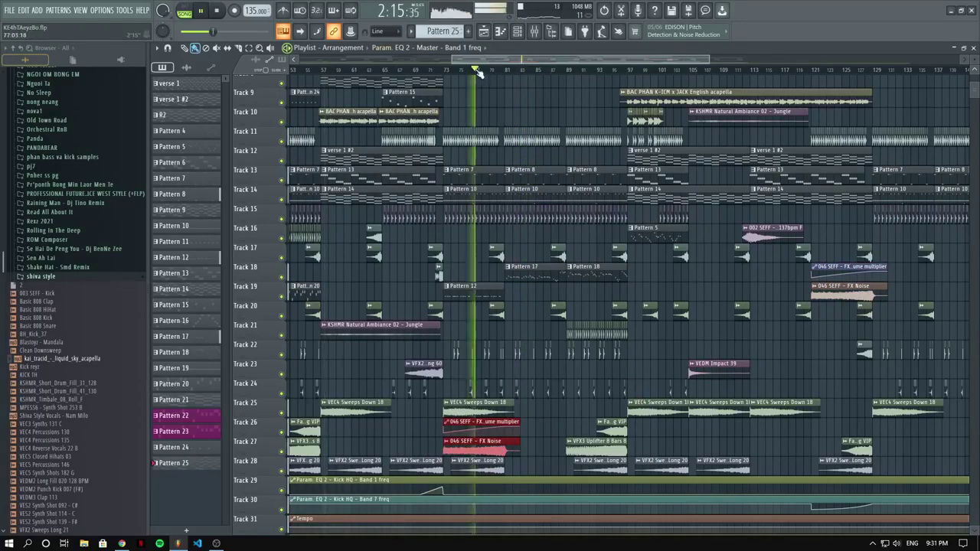
Make the copied FX Noise volume automation on Track 26 unique and replay the section from about bar 77.
scroll(498, 153, down, 3)
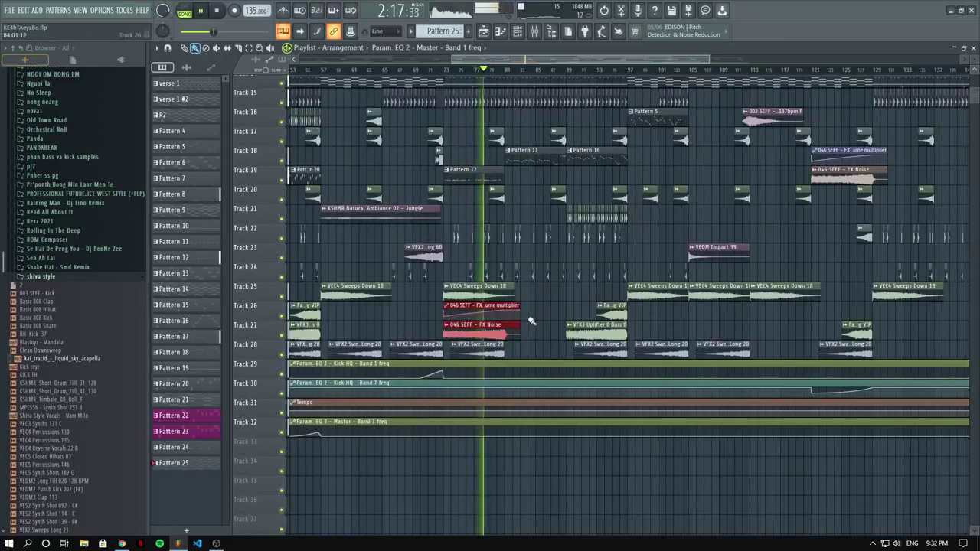
click(530, 321)
right_click(445, 308)
click(470, 391)
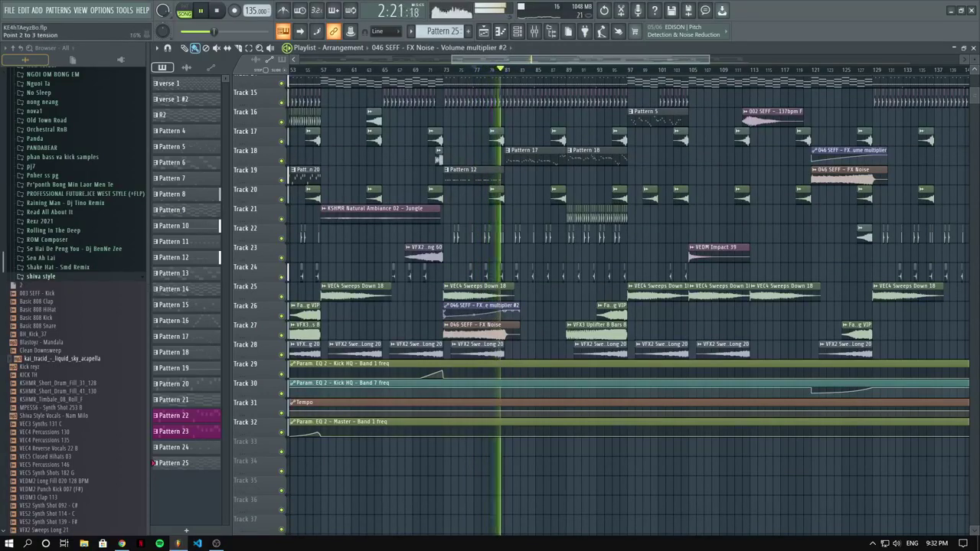
key(space)
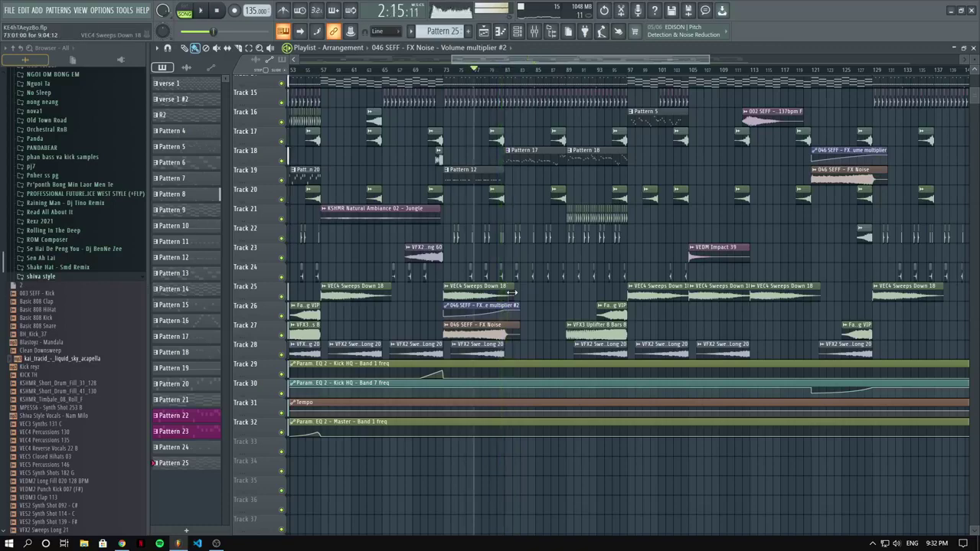
scroll(512, 292, down, 4)
key(space)
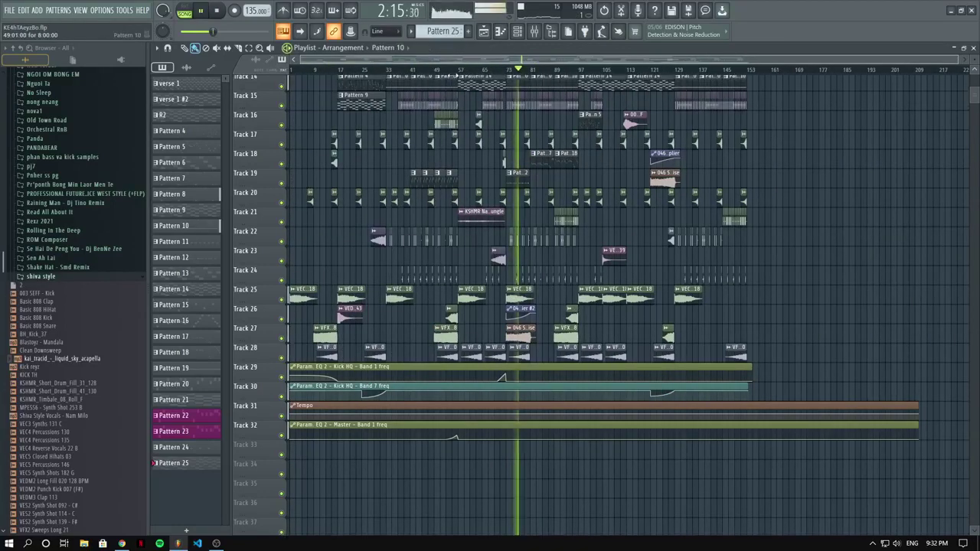
Play the transition into bar 33 and check the end of the first Filter A Cutoff automation clip on Track 5.
click(432, 75)
scroll(414, 153, up, 6)
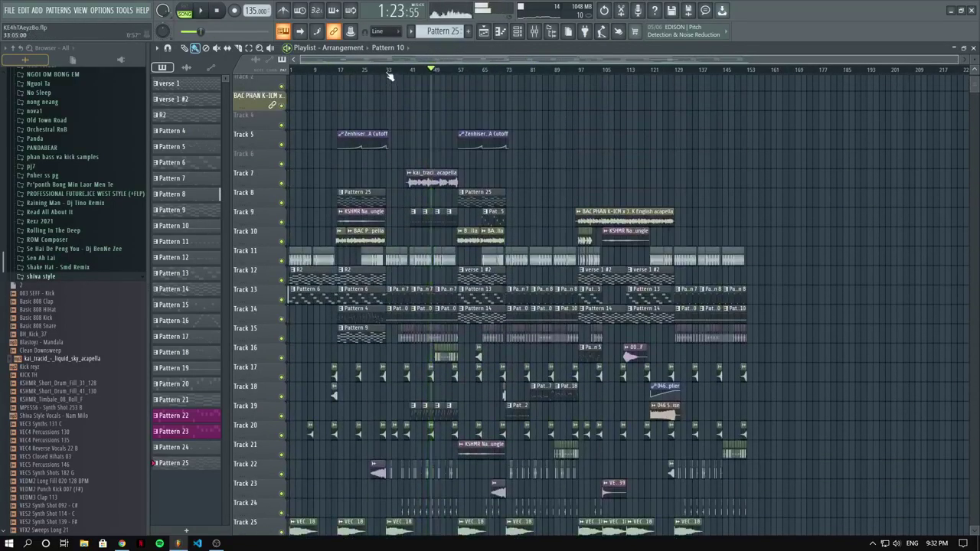
click(386, 73)
scroll(380, 124, up, 3)
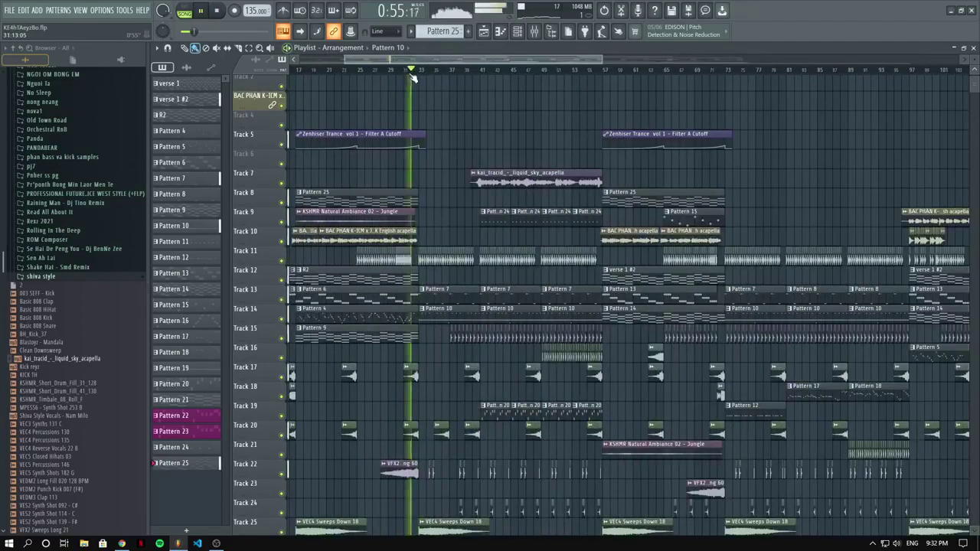
scroll(412, 76, down, 3)
scroll(410, 138, up, 3)
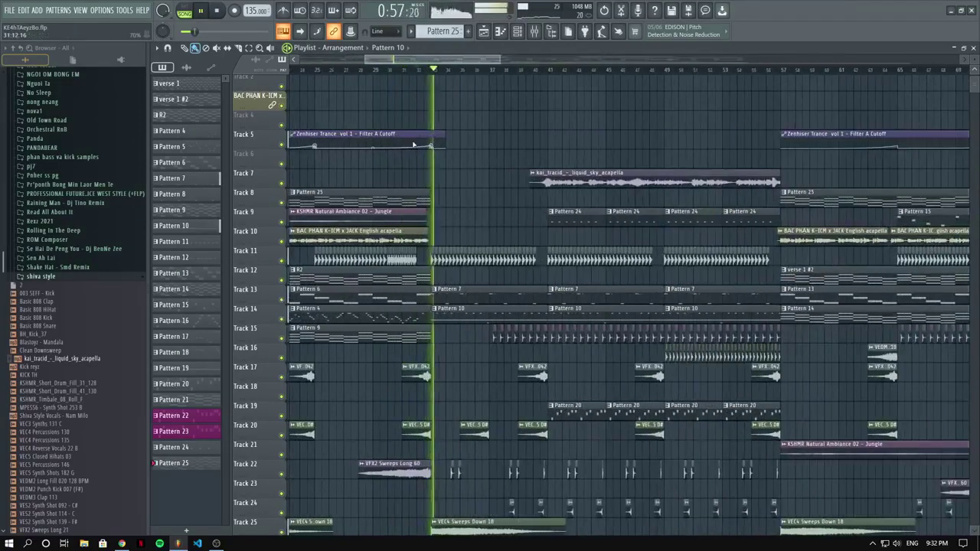
Listen onward from bar 33 and examine the pattern, percussion and effect layers leading up to bar 49.
scroll(412, 144, down, 2)
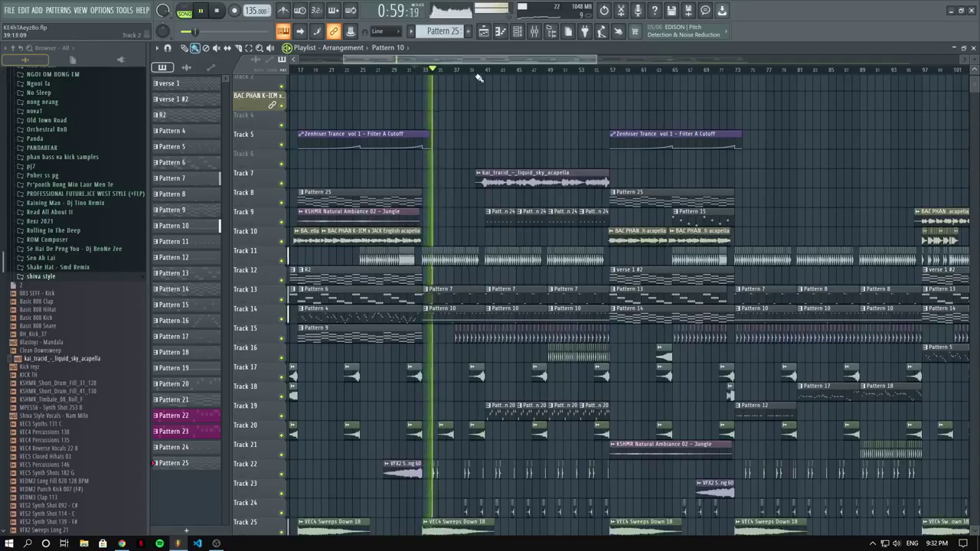
scroll(462, 219, up, 3)
scroll(452, 220, down, 2)
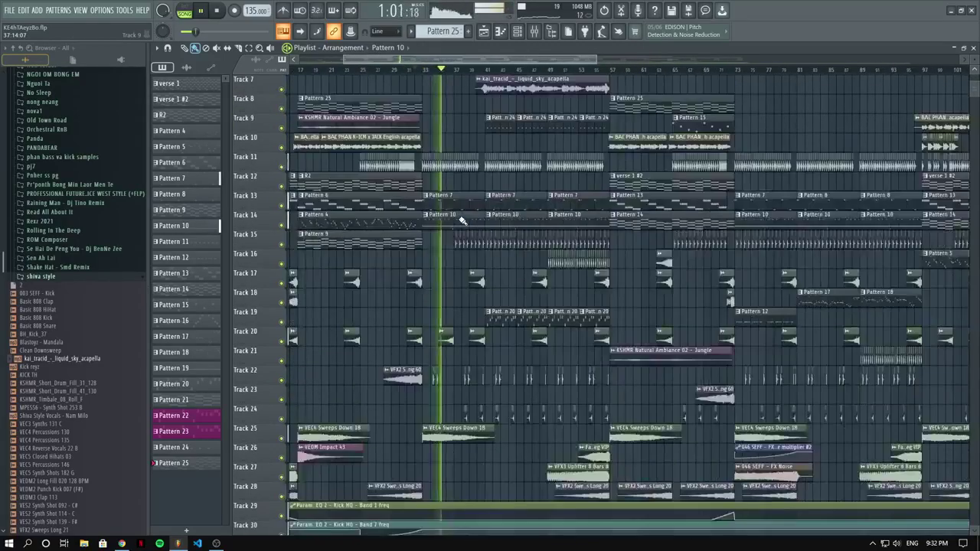
scroll(446, 208, up, 4)
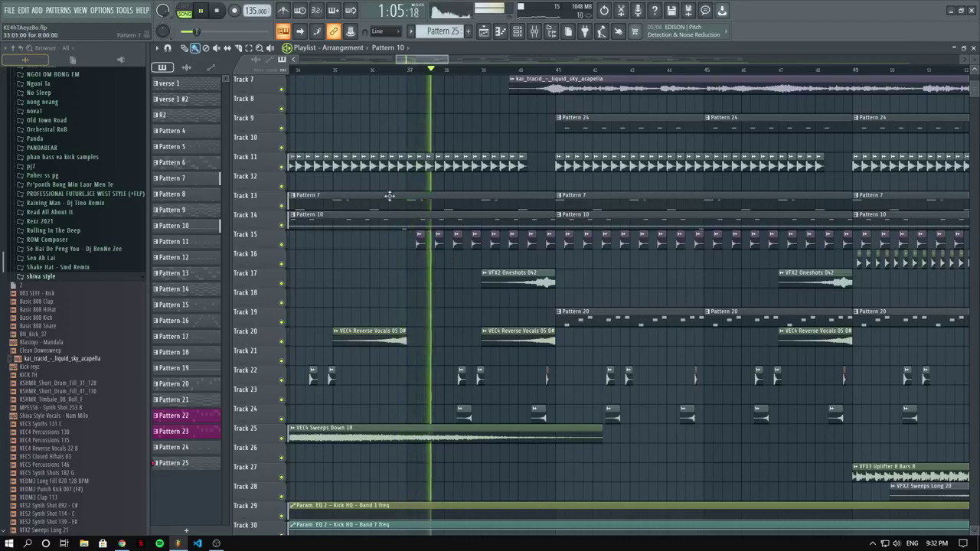
scroll(459, 140, down, 3)
scroll(460, 140, down, 1)
scroll(459, 141, up, 2)
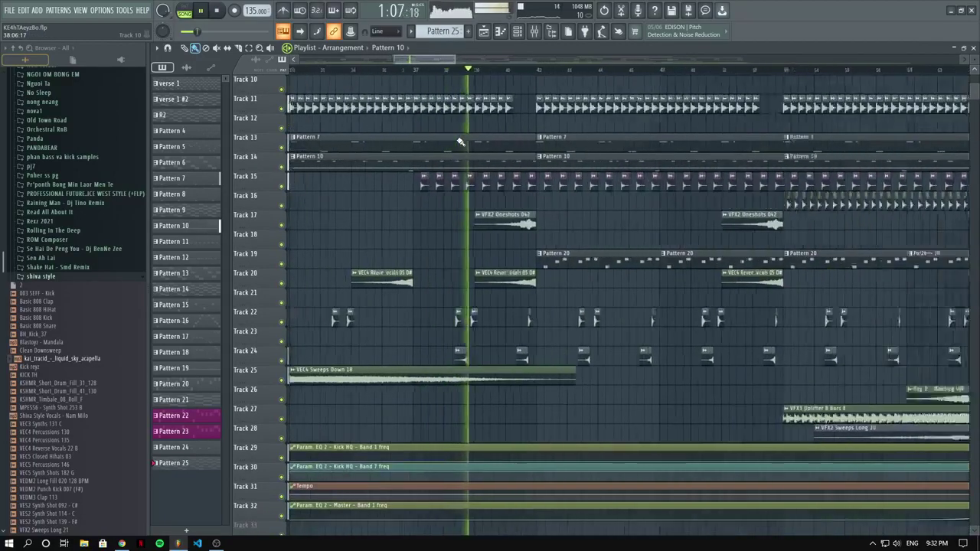
Play on from bar 38 and examine the layers where the liquid sky acapella enters on Track 7.
scroll(460, 141, down, 2)
scroll(460, 142, down, 1)
scroll(460, 141, up, 4)
scroll(460, 141, down, 3)
scroll(460, 142, up, 3)
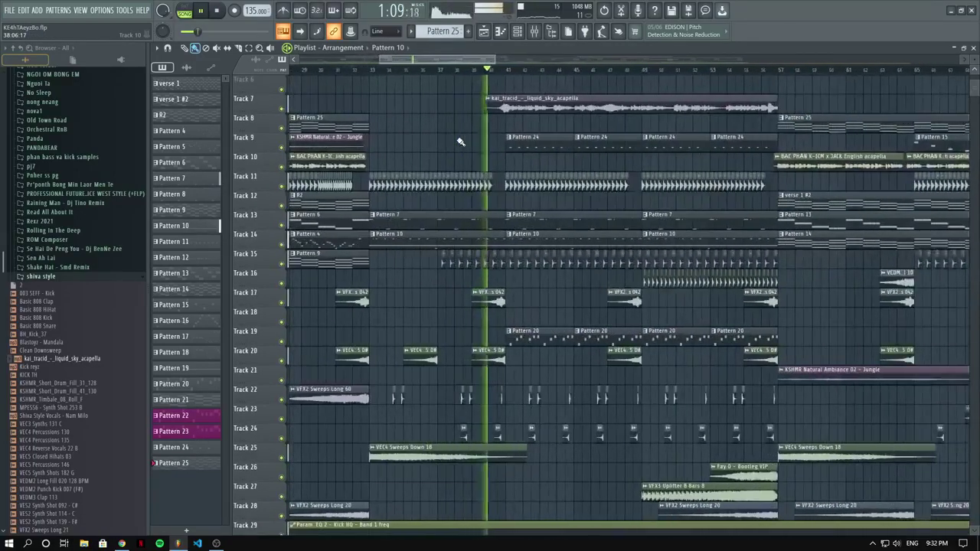
scroll(460, 141, down, 4)
scroll(460, 142, up, 5)
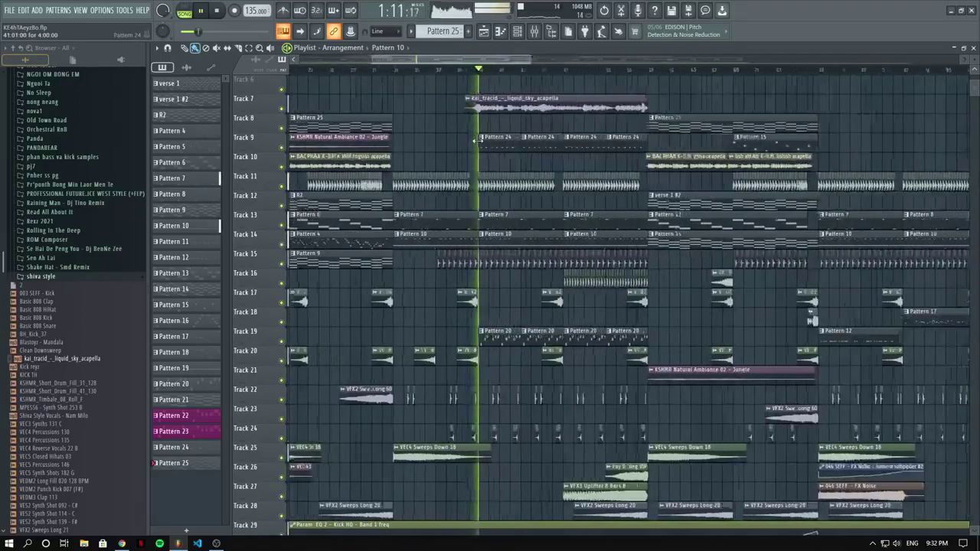
scroll(477, 141, up, 4)
Check the sampler settings of the kai_tracid liquid sky acapella on Track 7 and close them again.
double_click(511, 108)
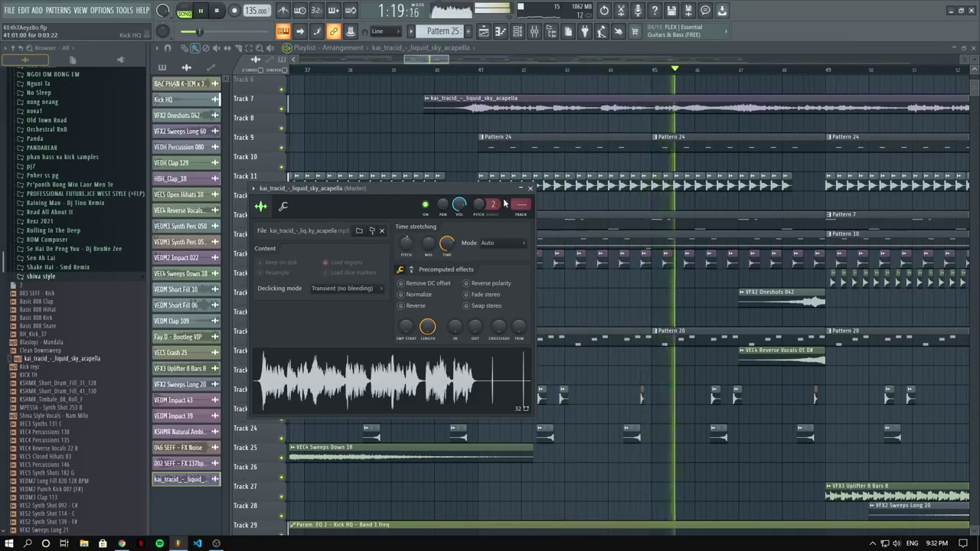
scroll(452, 162, down, 3)
key(Escape)
scroll(470, 160, down, 3)
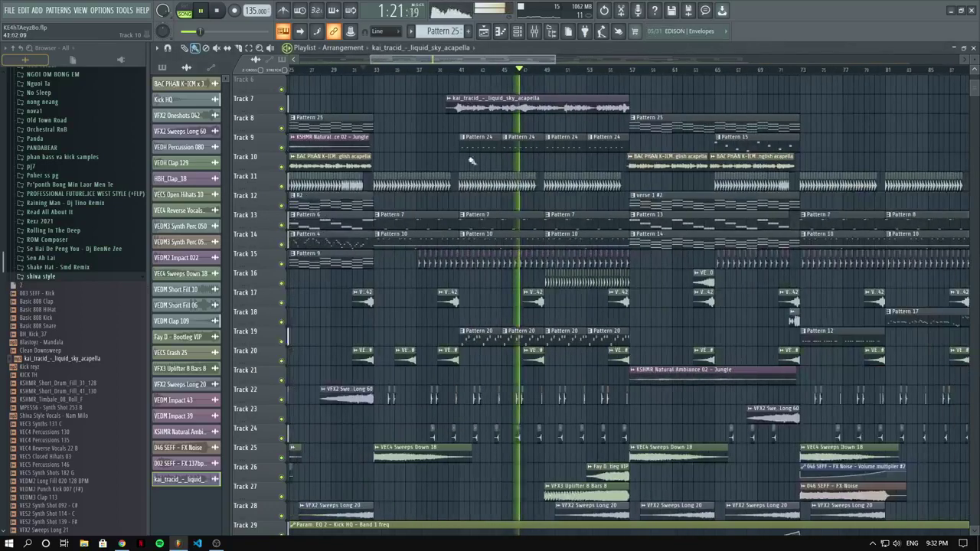
Listen to the acapella section up to bar 57 and examine the clips at the handover to the second acapella.
scroll(490, 165, up, 2)
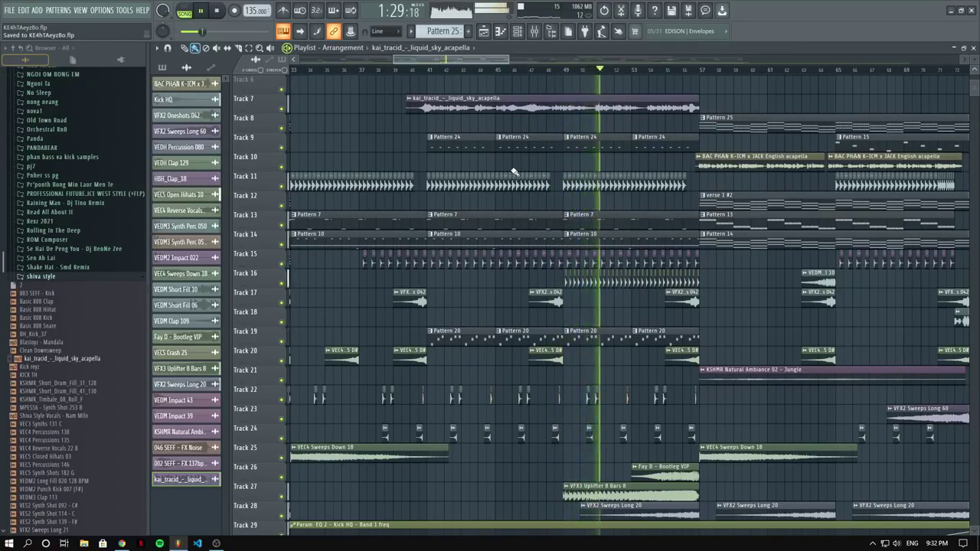
ctrl+scroll(619, 155, up, 1)
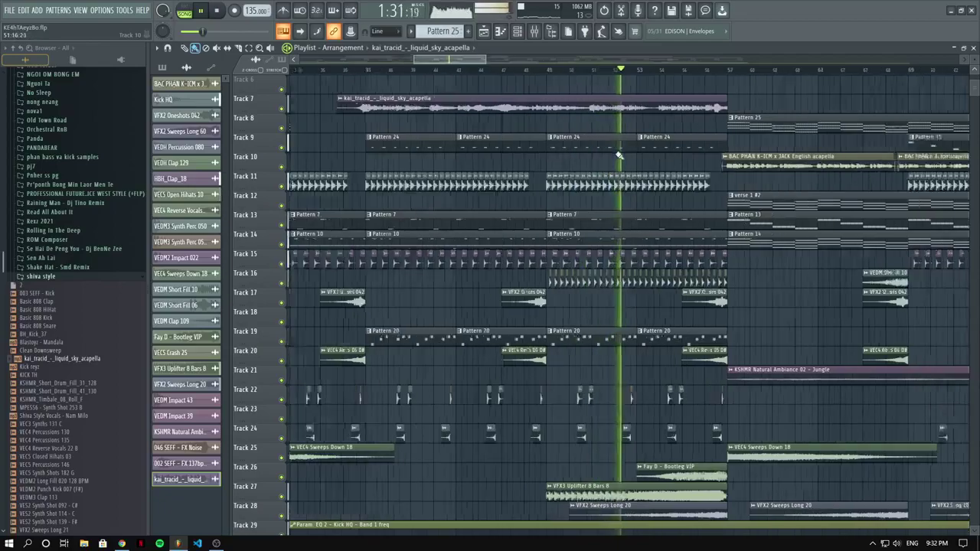
scroll(619, 155, down, 3)
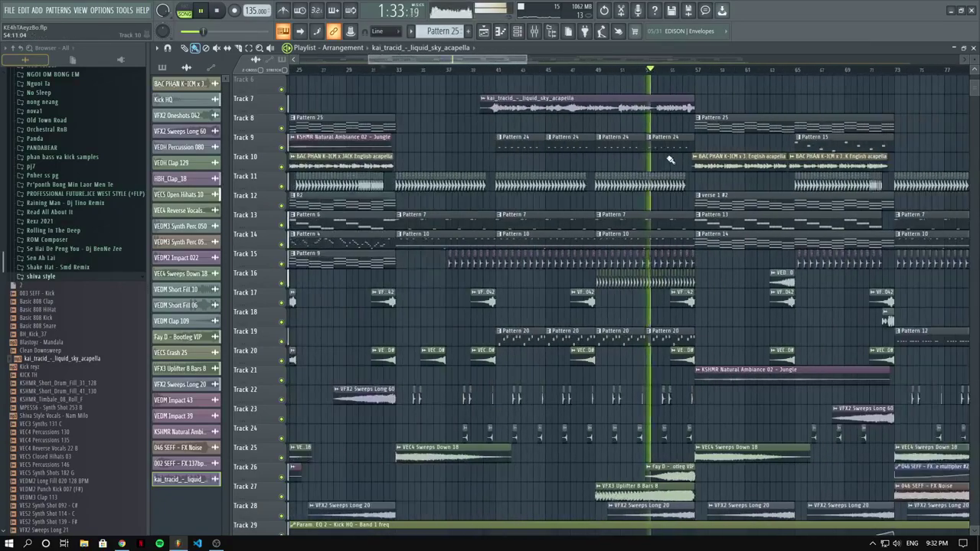
ctrl+scroll(671, 159, down, 2)
ctrl+scroll(671, 159, up, 4)
ctrl+scroll(672, 276, down, 2)
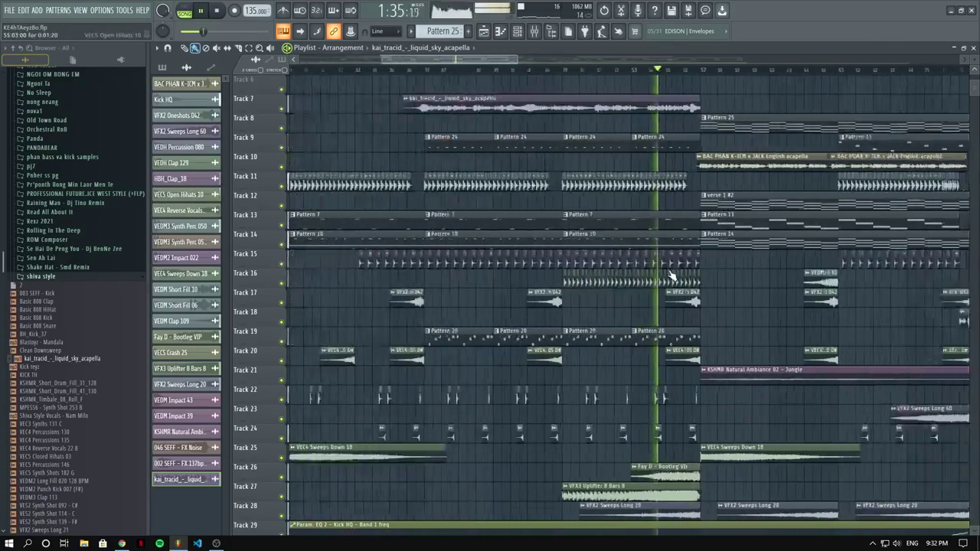
scroll(671, 275, up, 3)
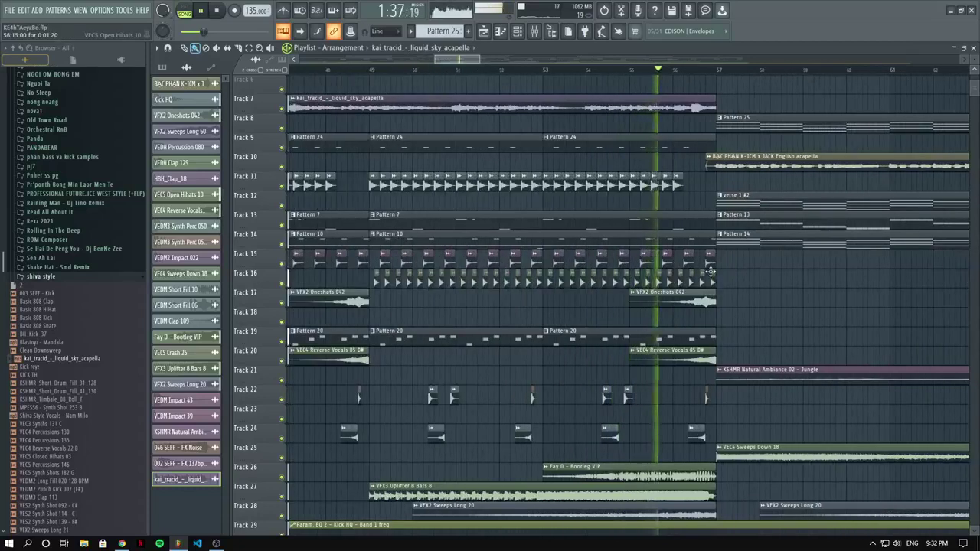
scroll(710, 272, up, 2)
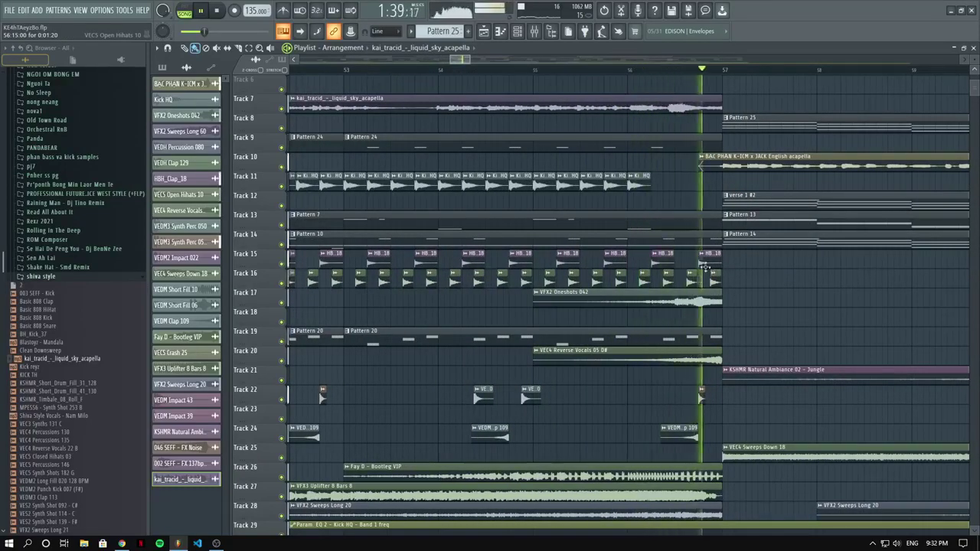
Route the kai_tracid liquid sky acapella to mixer track 26 and add a Fruity Limiter in slot 4.
double_click(589, 106)
key(ctrl+l)
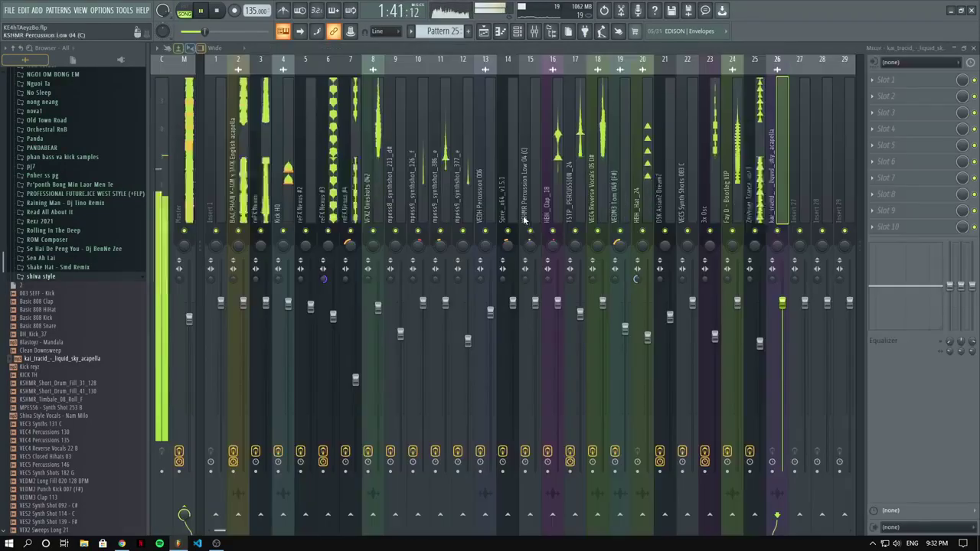
click(888, 128)
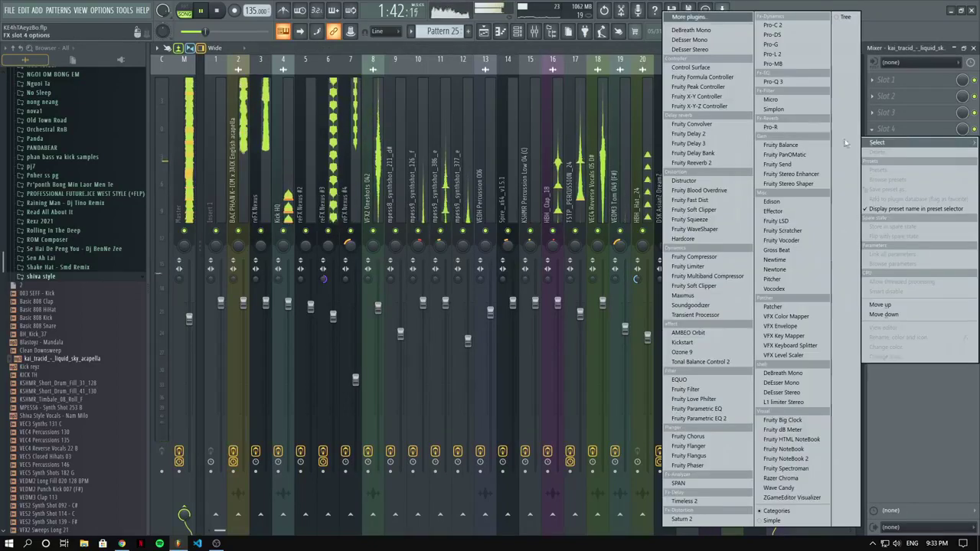
click(695, 267)
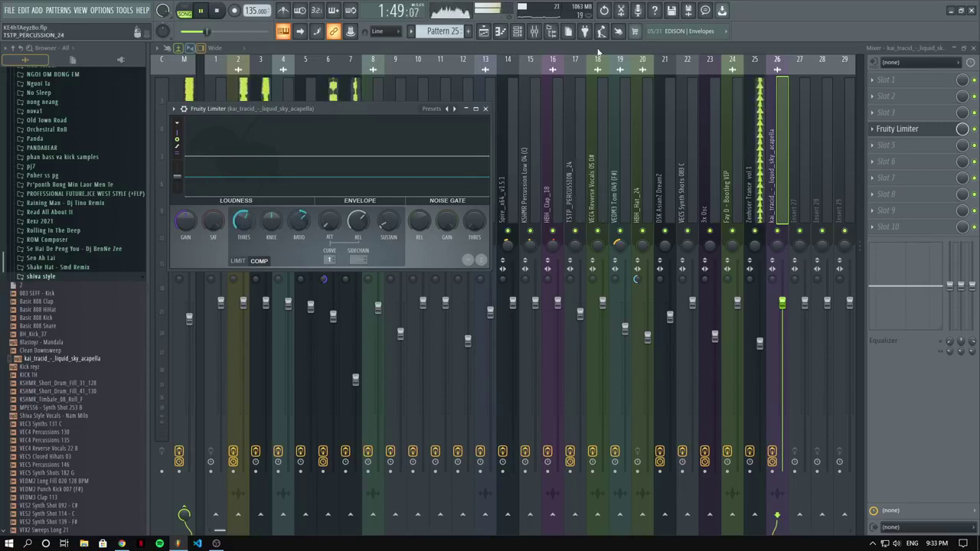
Lower the acapella's mixer fader slightly and add Fruity Parametric EQ 2 in slot 3 with the Tight Drum Sizzle preset.
drag(779, 304, 779, 313)
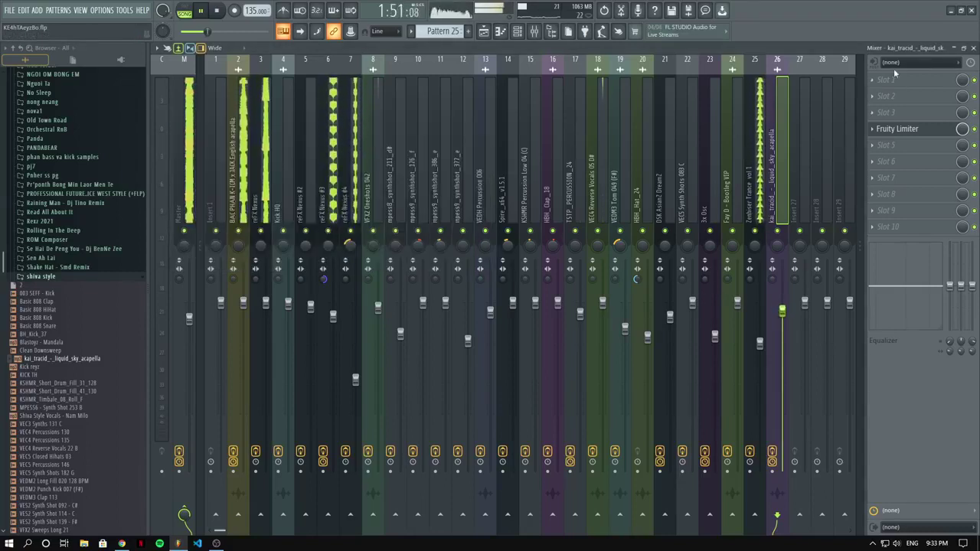
click(888, 112)
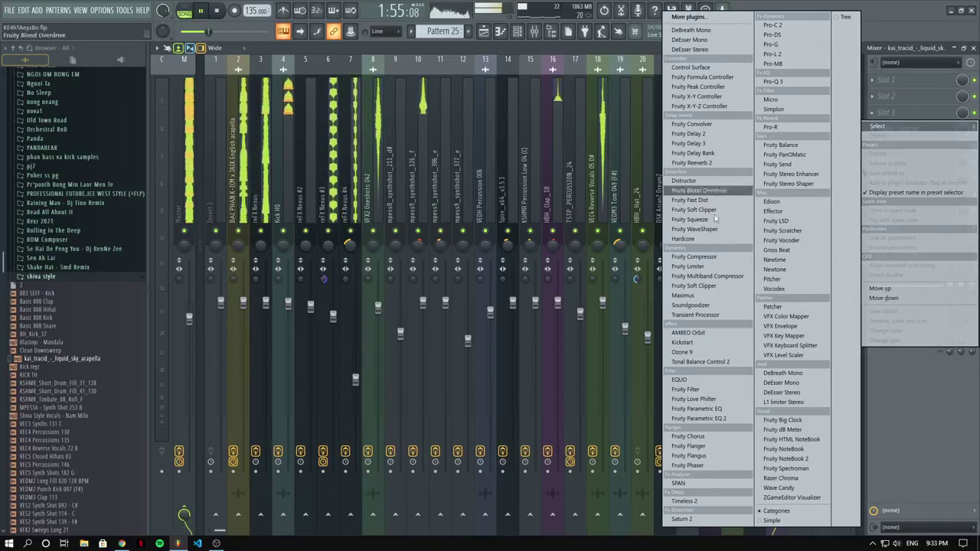
click(699, 418)
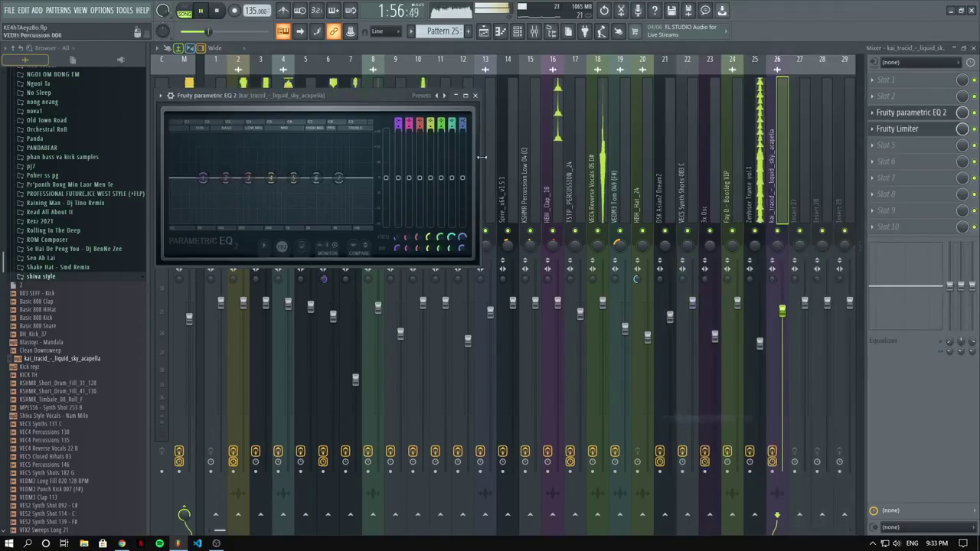
click(444, 97)
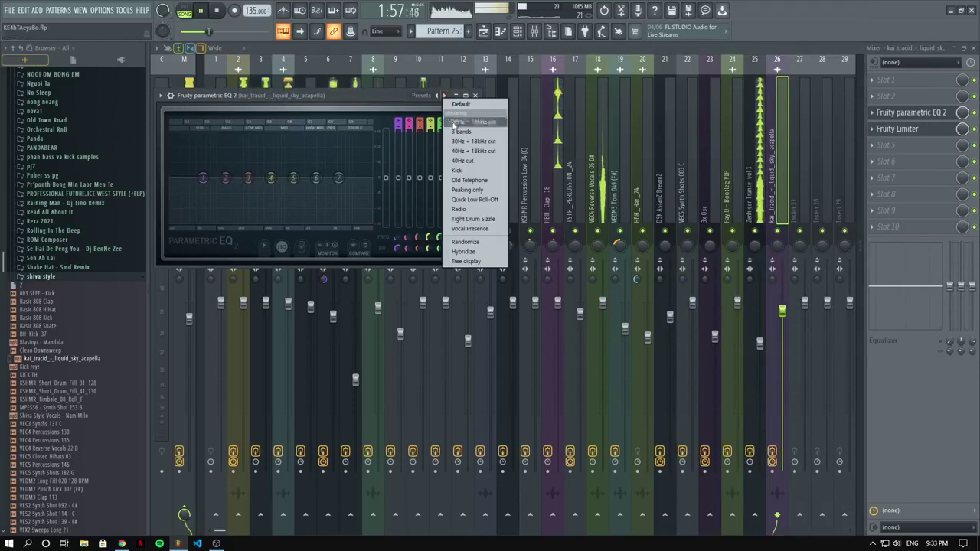
click(463, 220)
Return to the playlist arrangement and save the project.
key(F5)
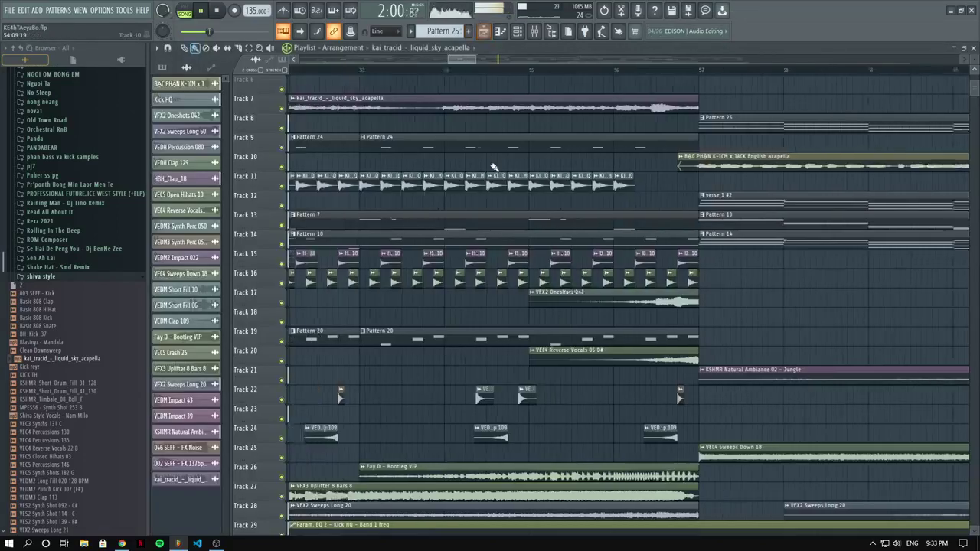
scroll(494, 166, down, 6)
key(ctrl+s)
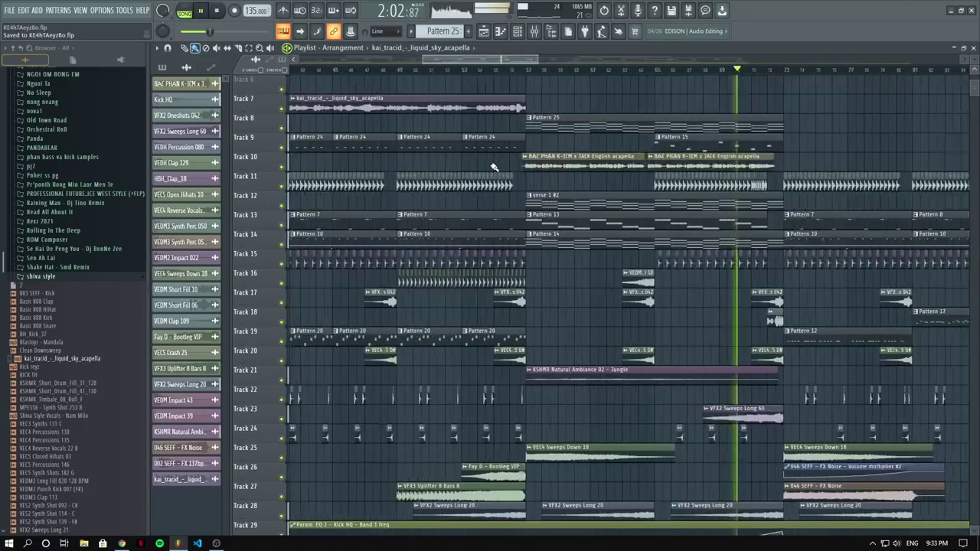
Listen through the transition into bar 73 and examine the FX Noise, pattern and percussion layers up to bar 81.
scroll(497, 165, down, 5)
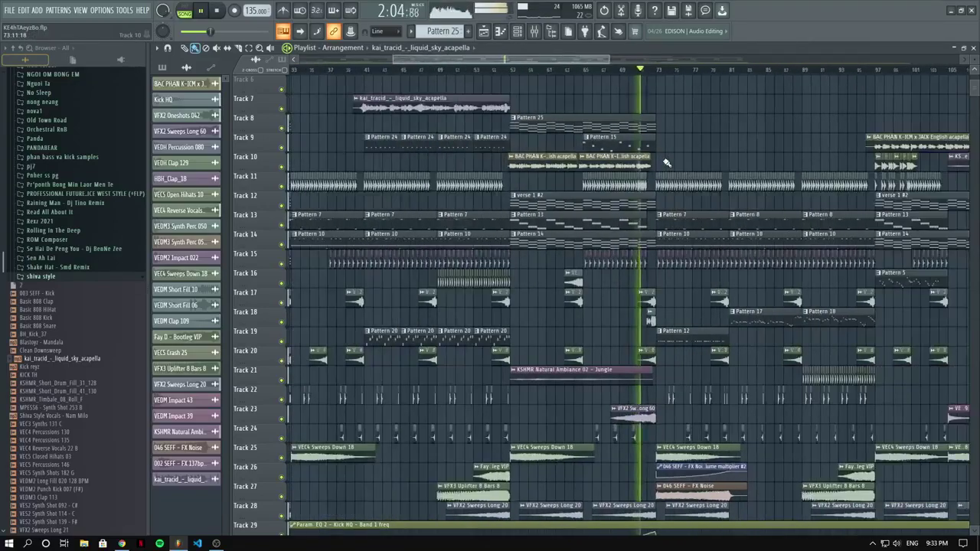
scroll(666, 162, up, 12)
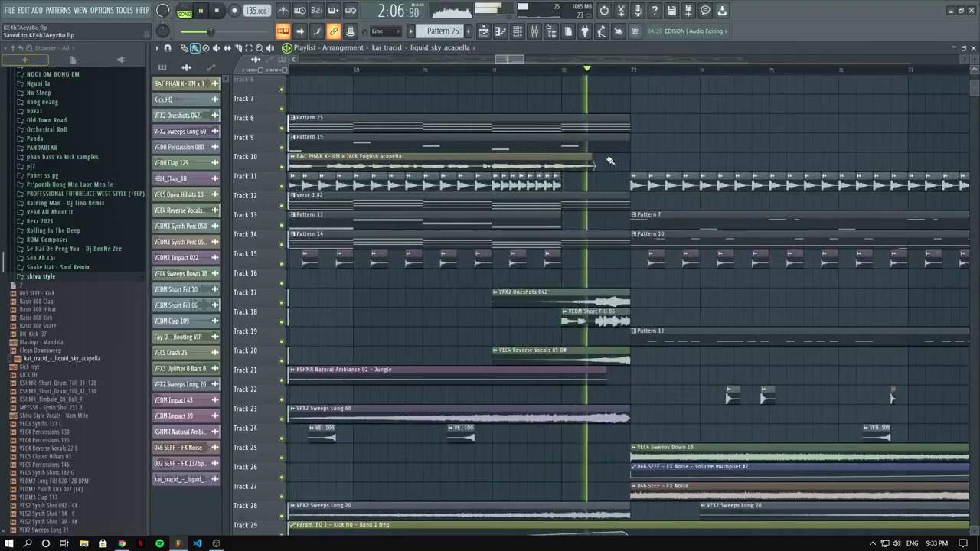
scroll(611, 160, down, 6)
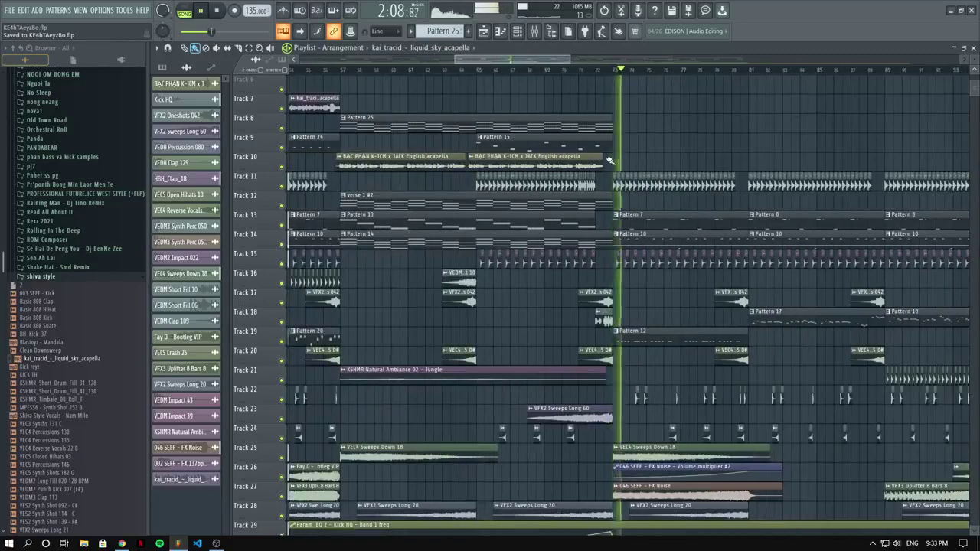
scroll(647, 291, up, 6)
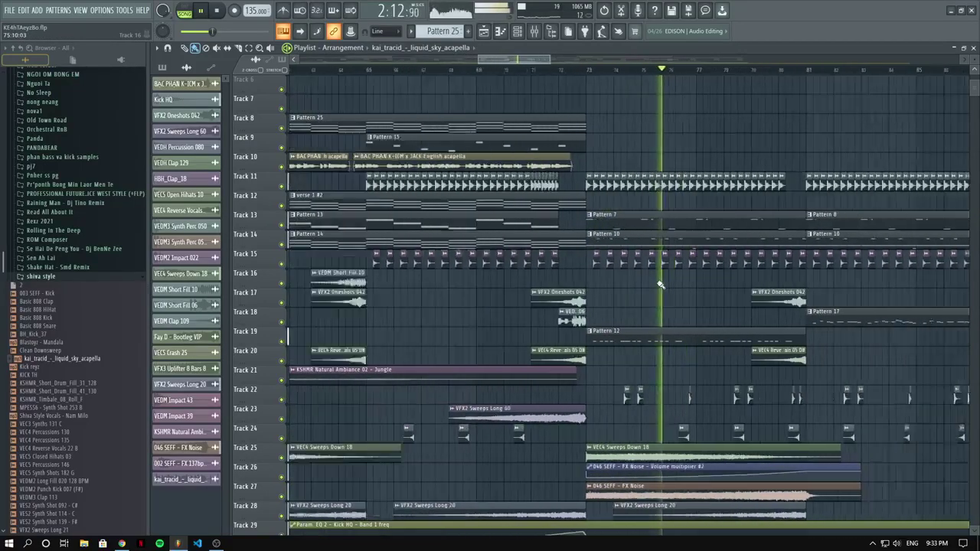
scroll(666, 282, up, 2)
scroll(671, 280, down, 4)
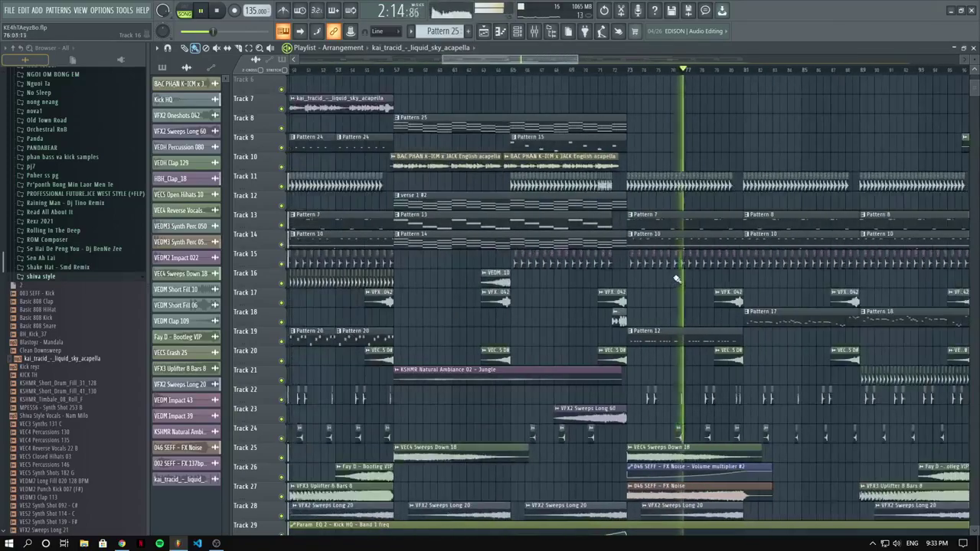
scroll(704, 276, down, 3)
scroll(724, 271, up, 3)
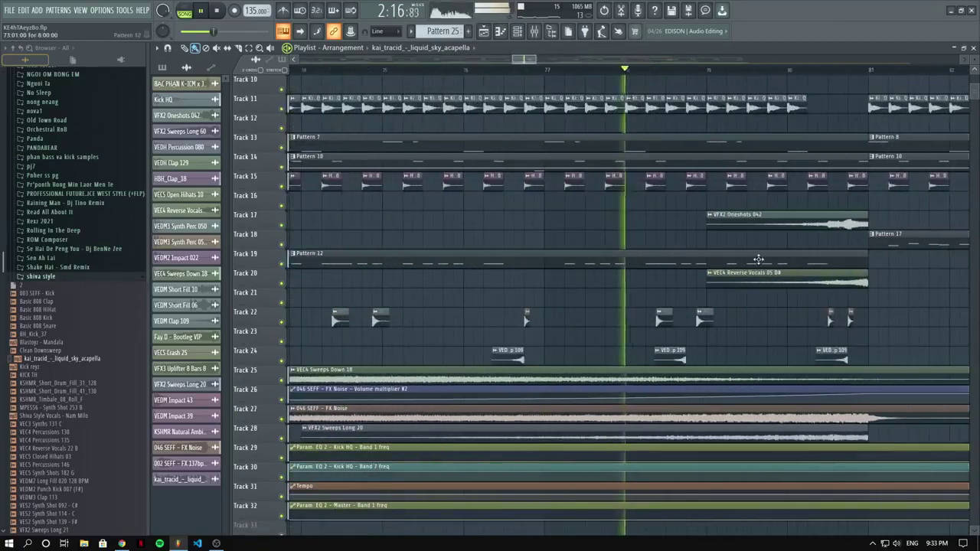
scroll(758, 259, up, 4)
scroll(674, 249, down, 6)
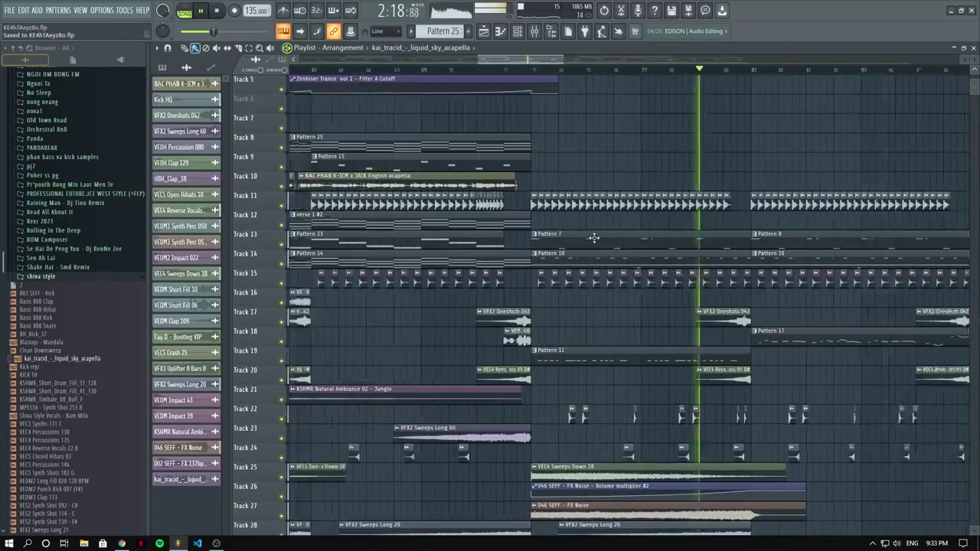
scroll(594, 238, down, 4)
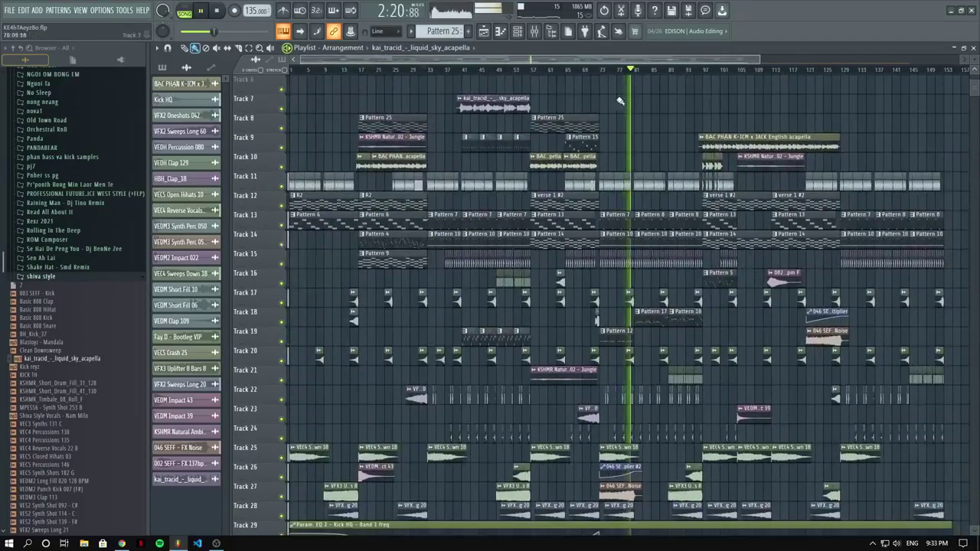
Move playback to about bar 95 and check the transition into the verse section at bar 97.
drag(632, 60, 662, 63)
scroll(653, 133, down, 4)
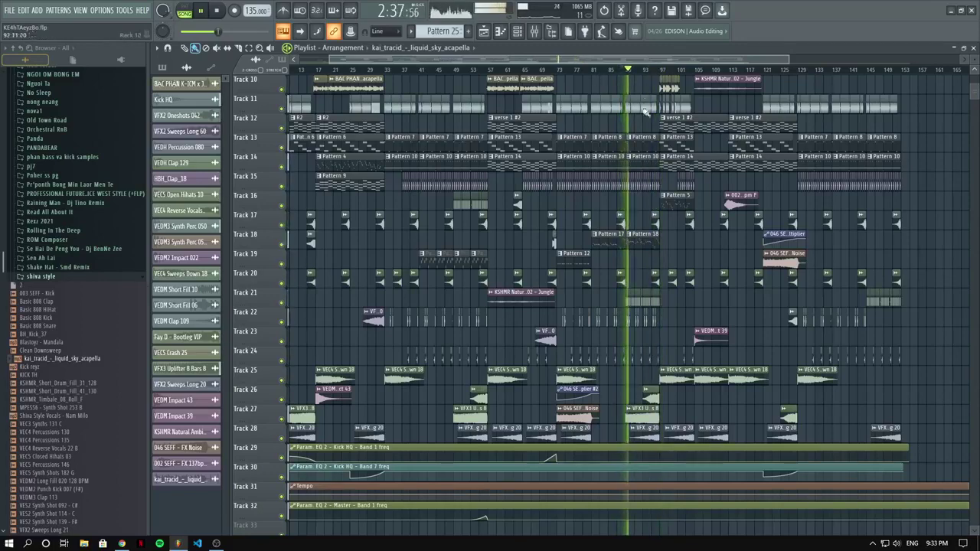
click(654, 70)
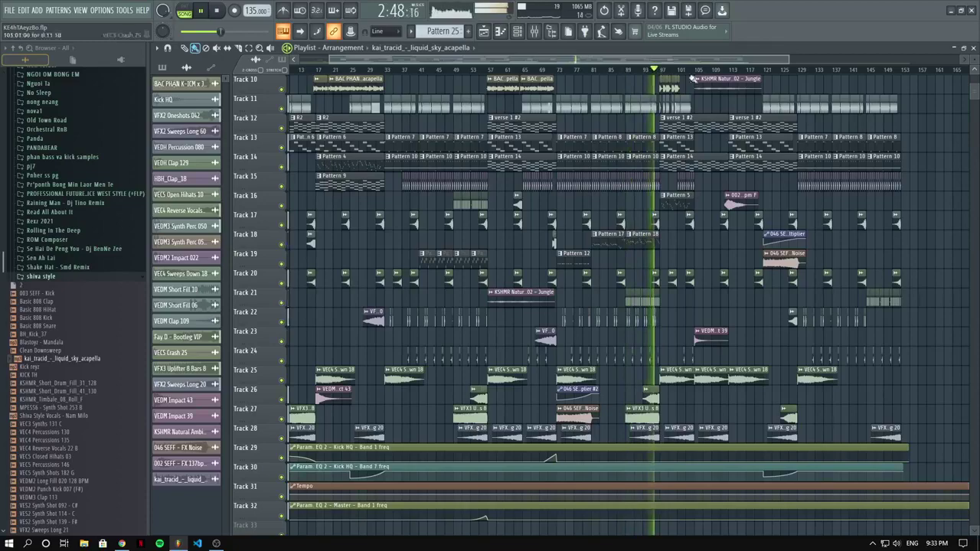
drag(791, 60, 694, 67)
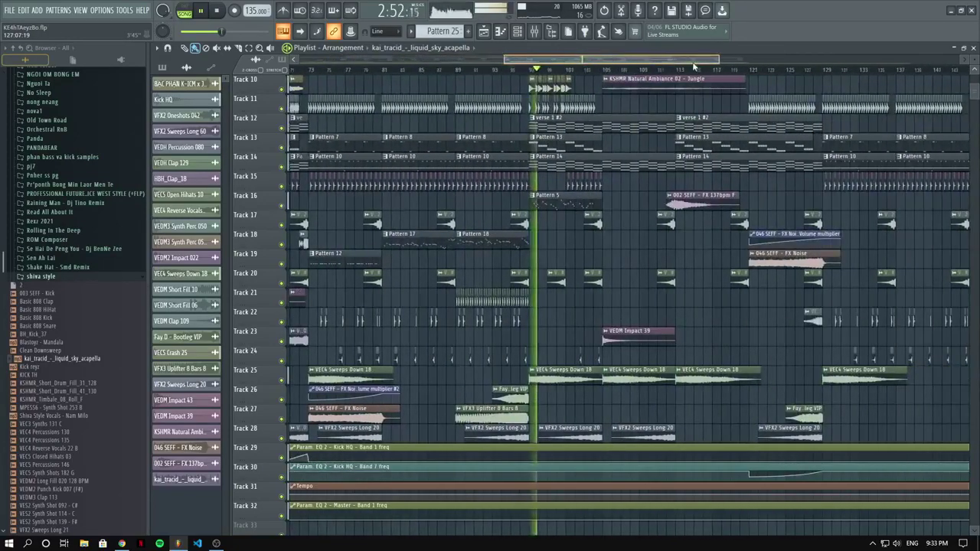
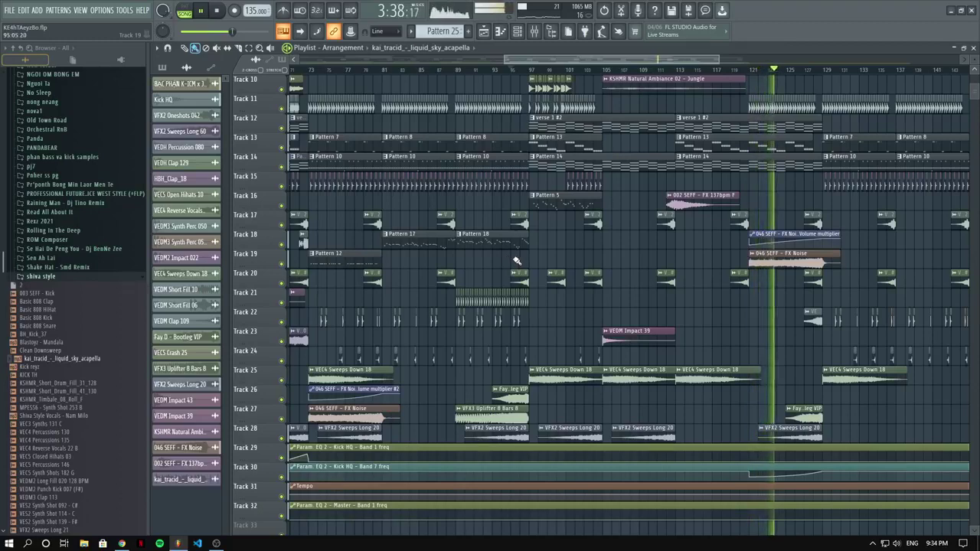
Listen past bar 129 and look over the closing section of the arrangement up to bar 153.
drag(613, 66, 678, 67)
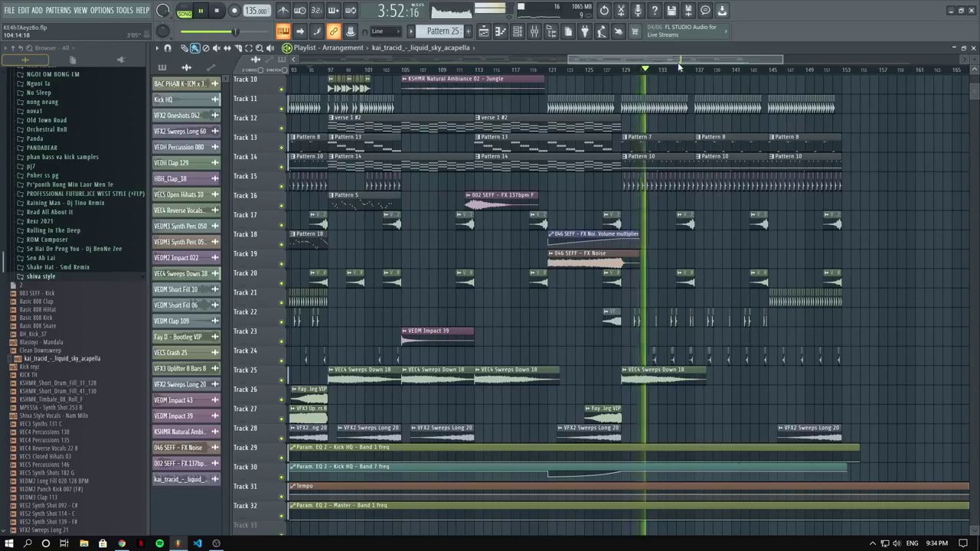
scroll(712, 121, down, 2)
scroll(712, 121, down, 3)
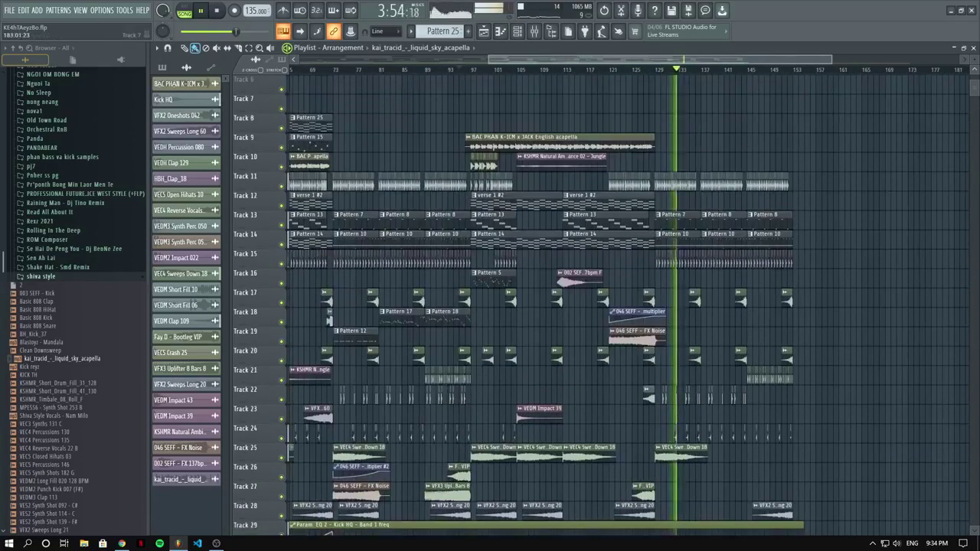
scroll(907, 117, down, 3)
scroll(842, 114, up, 3)
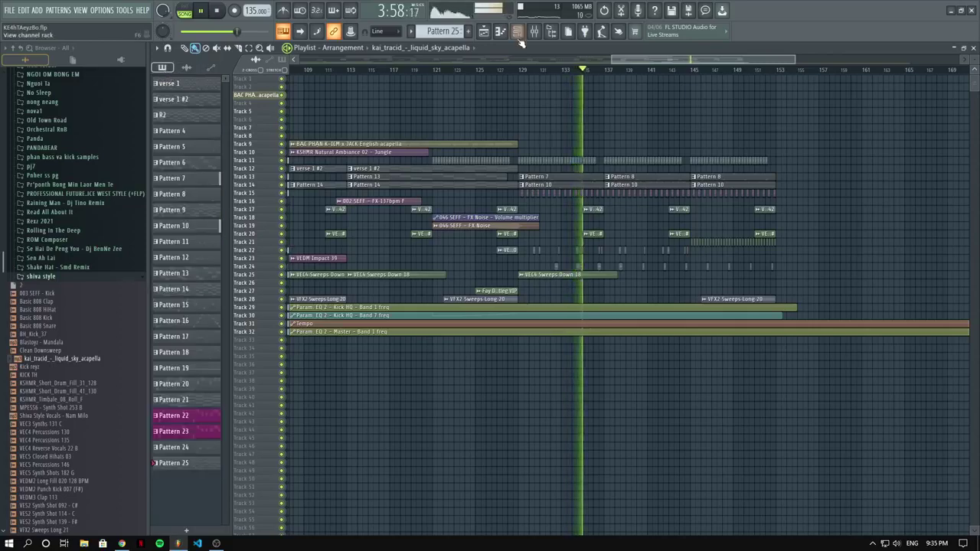
Show the audio channels in the channel rack and open the VFX2 Oneshots 042 sampler settings.
key(F6)
click(218, 49)
click(218, 104)
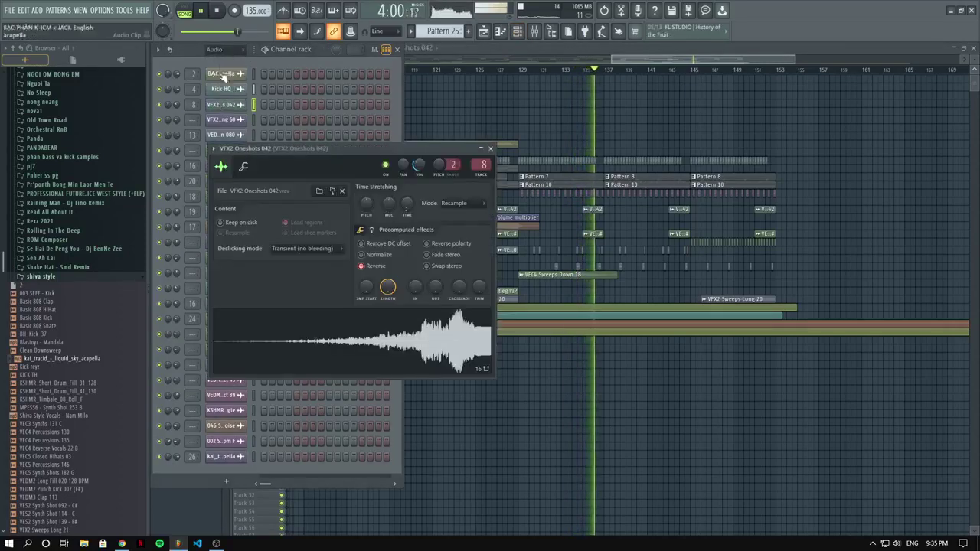
Show the unsorted channels in the channel rack and add a Spire_x64_v1.5.1 instrument channel.
click(219, 49)
click(216, 93)
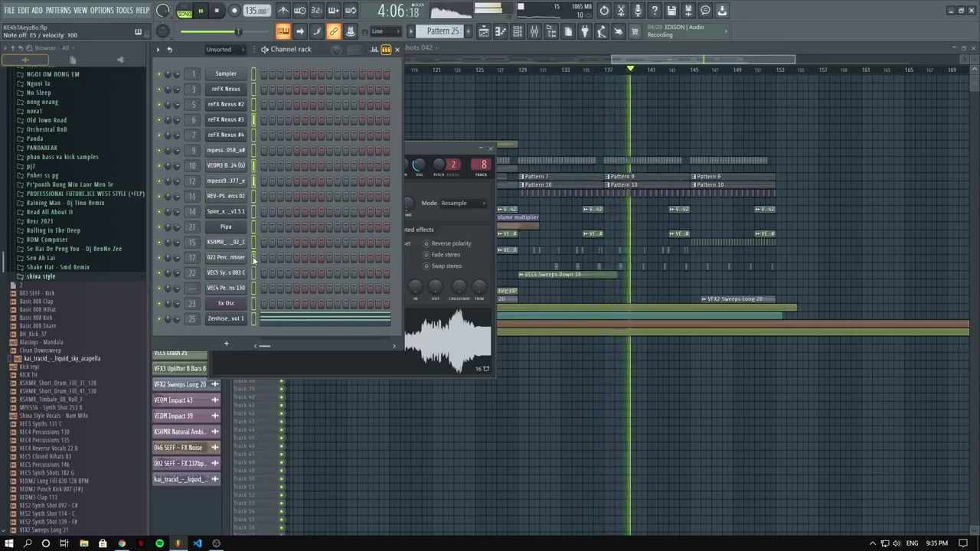
click(226, 343)
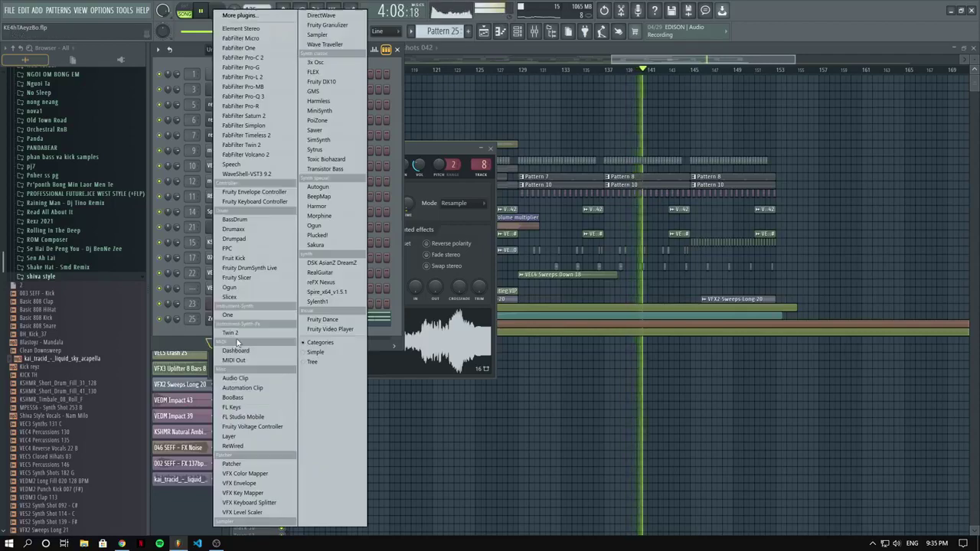
click(324, 291)
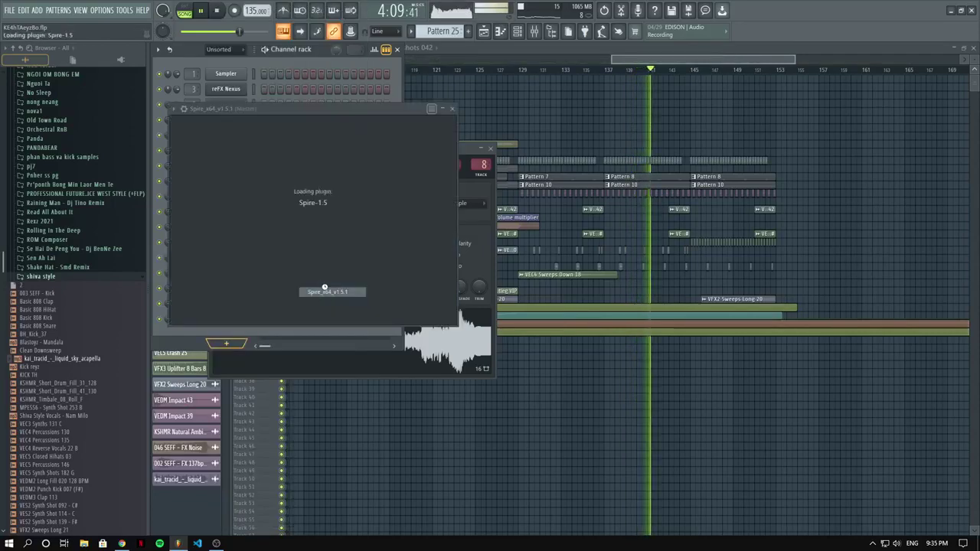
key(F5)
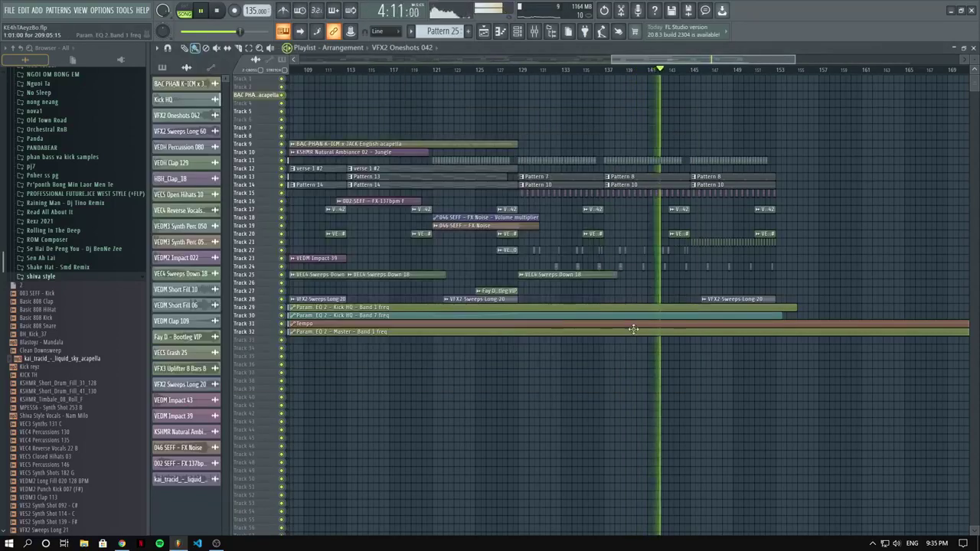
Look over the playlist around bar 145, open Pattern 10's reFX Nexus #3 notes and play the pattern.
scroll(630, 326, down, 2)
scroll(660, 260, up, 4)
scroll(675, 245, up, 2)
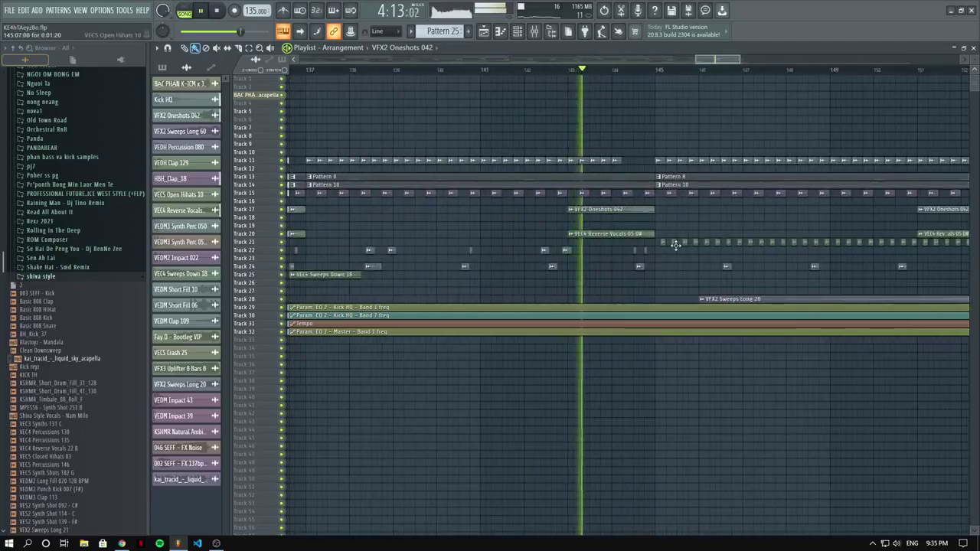
scroll(675, 245, down, 5)
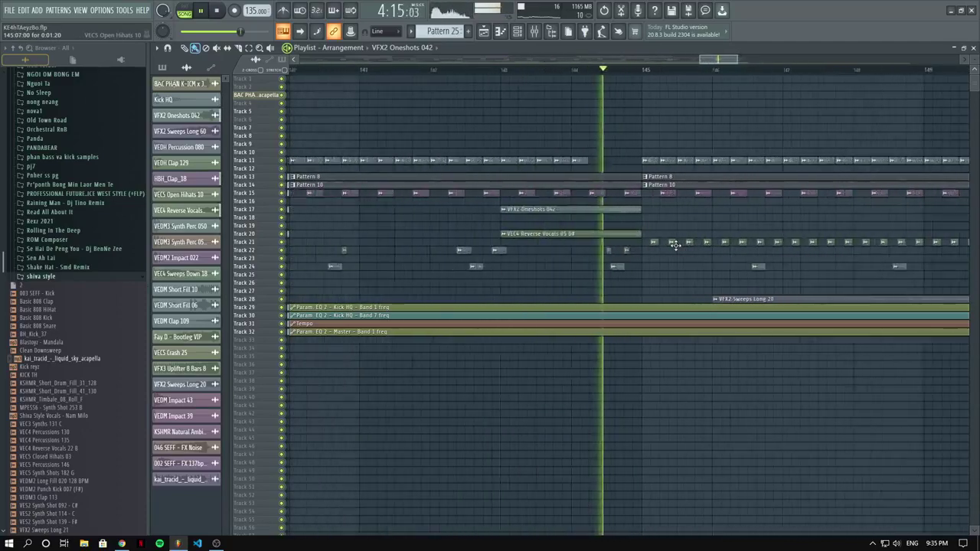
double_click(640, 186)
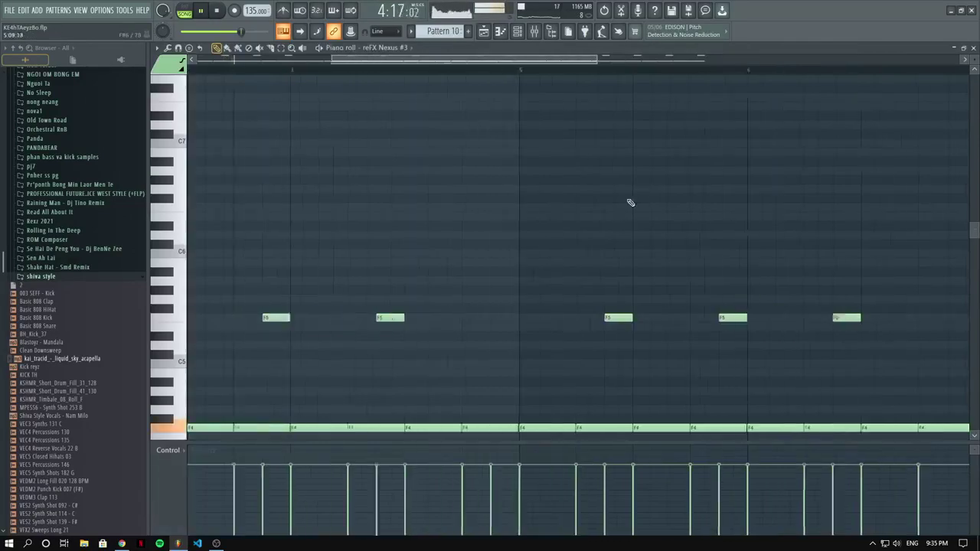
key(space)
key(space)
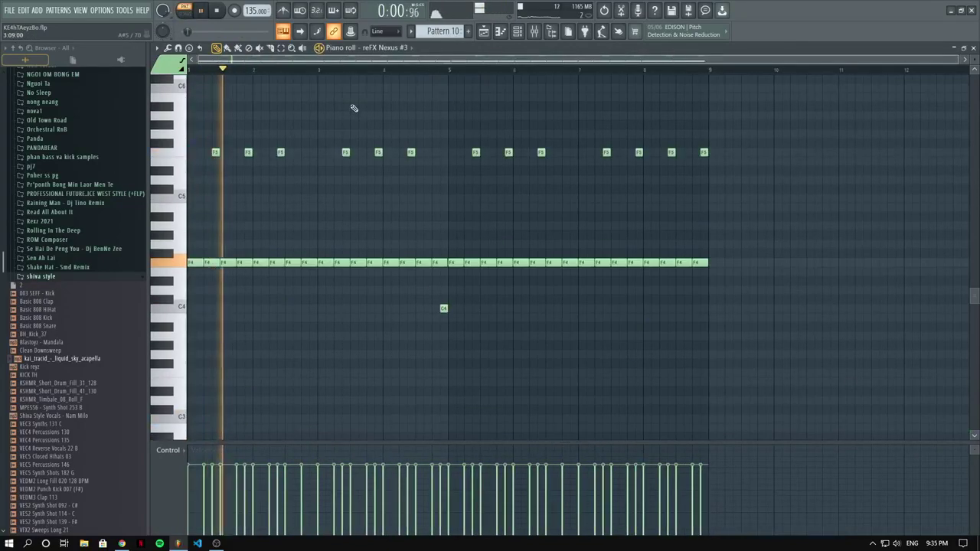
Select the REV-PSP1 Percs 02 channel and move the song position to bar 128 in the playlist.
click(483, 31)
click(518, 31)
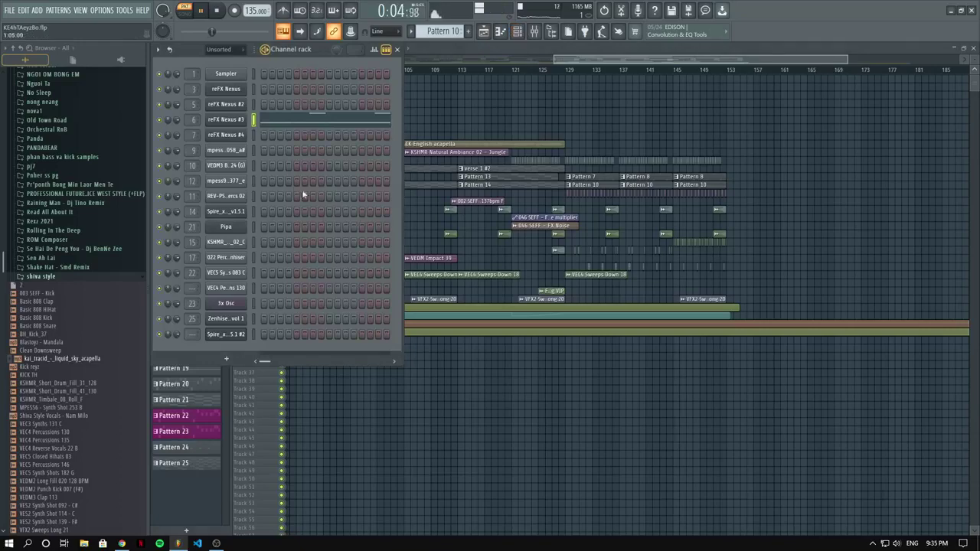
key(space)
click(255, 196)
click(558, 68)
key(space)
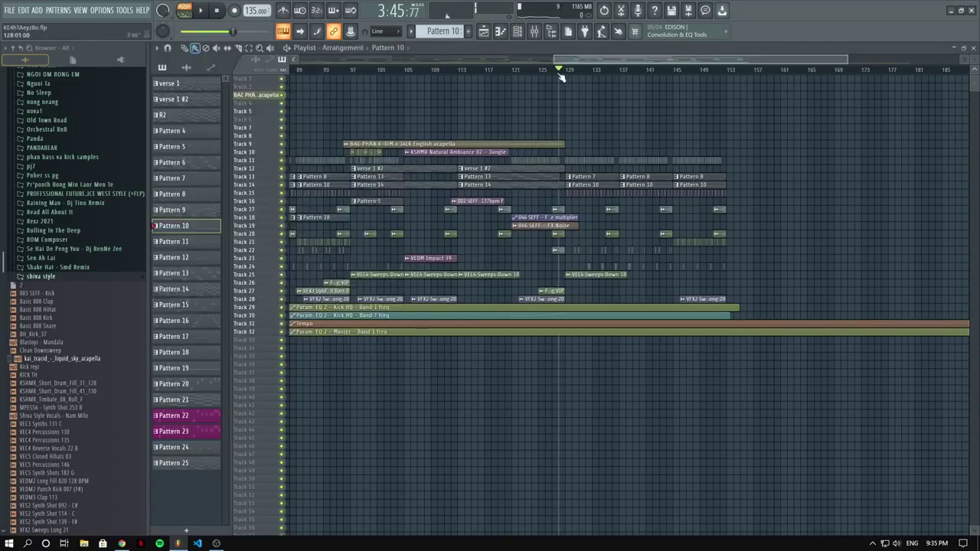
Create the empty Pattern 26 and place it in the playlist on Track 8 at bar 129.
click(502, 33)
key(space)
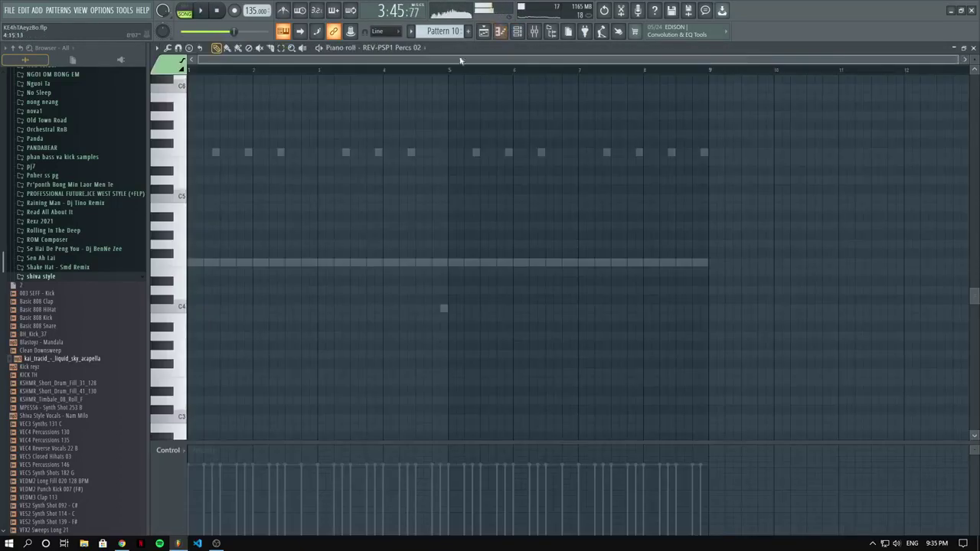
click(469, 32)
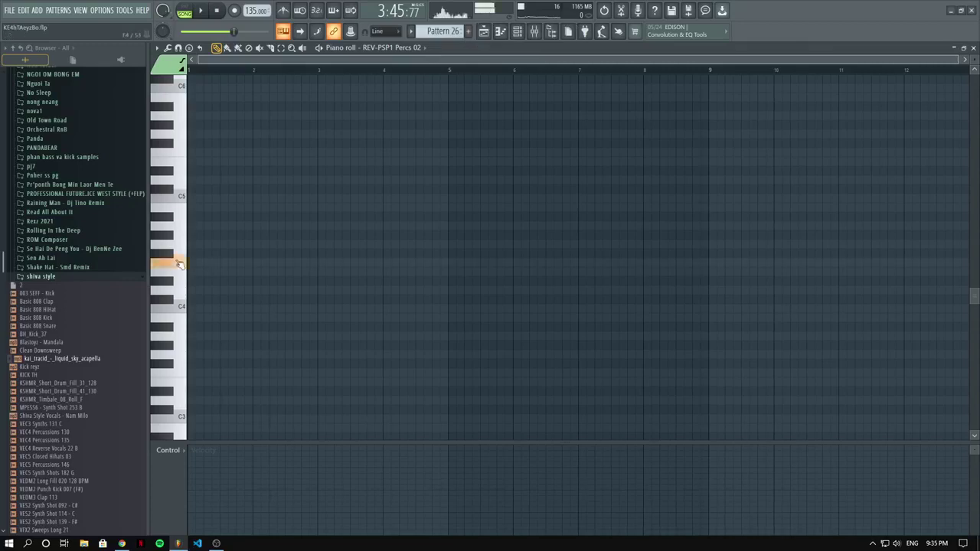
click(484, 32)
key(space)
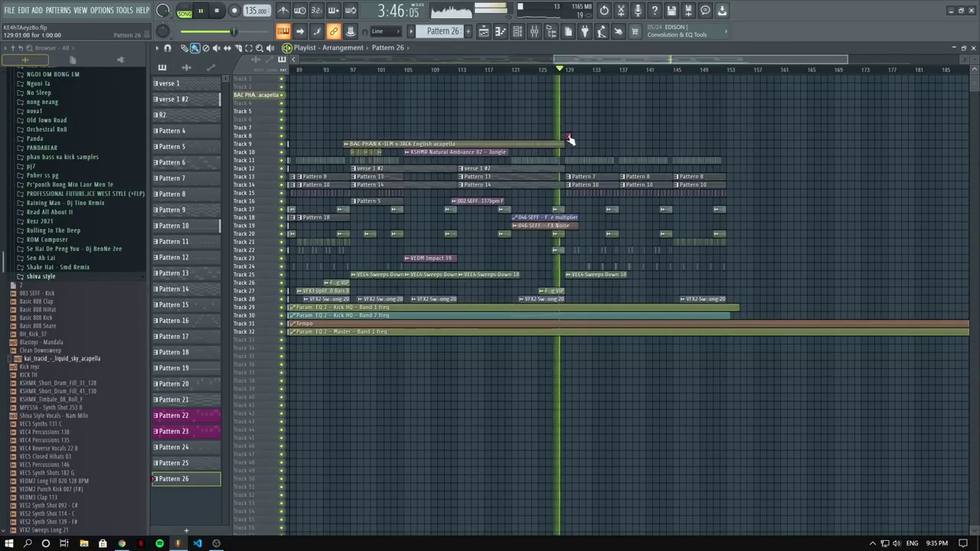
Draw a run of repeated F5 notes for REV-PSP1 Percs 02 in bar 1 of Pattern 26, one-step notes ending on a two-step note.
click(502, 32)
scroll(198, 164, up, 3)
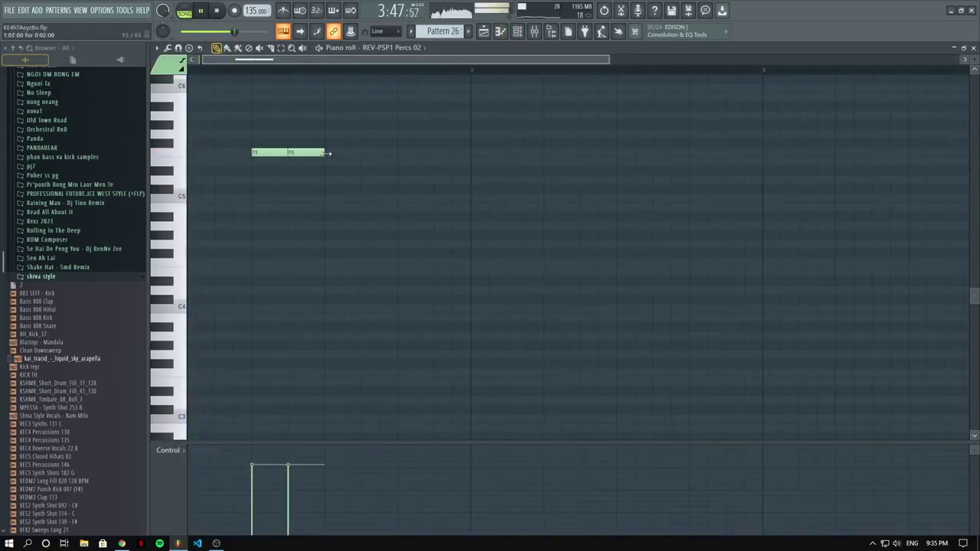
drag(327, 154, 429, 153)
scroll(355, 198, down, 2)
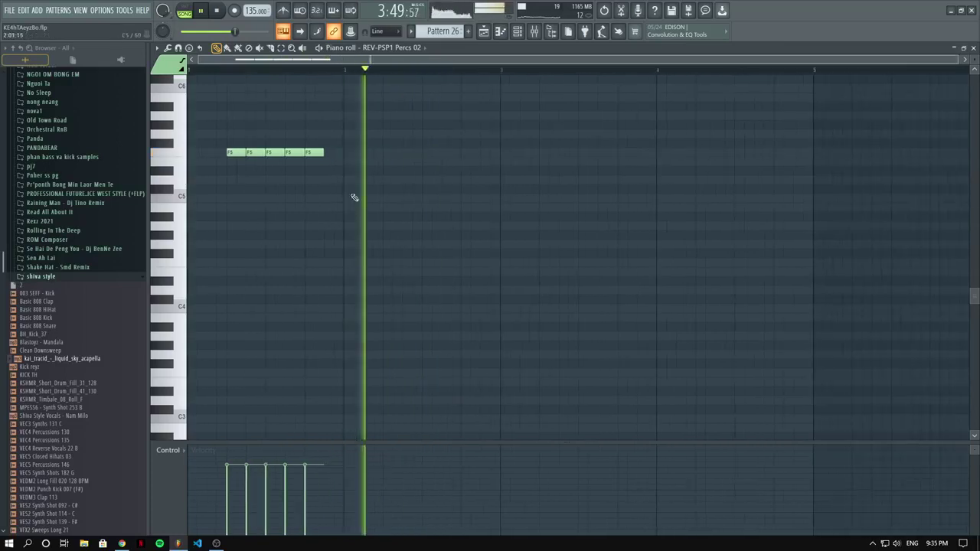
drag(343, 165, 299, 151)
ctrl+click(326, 179)
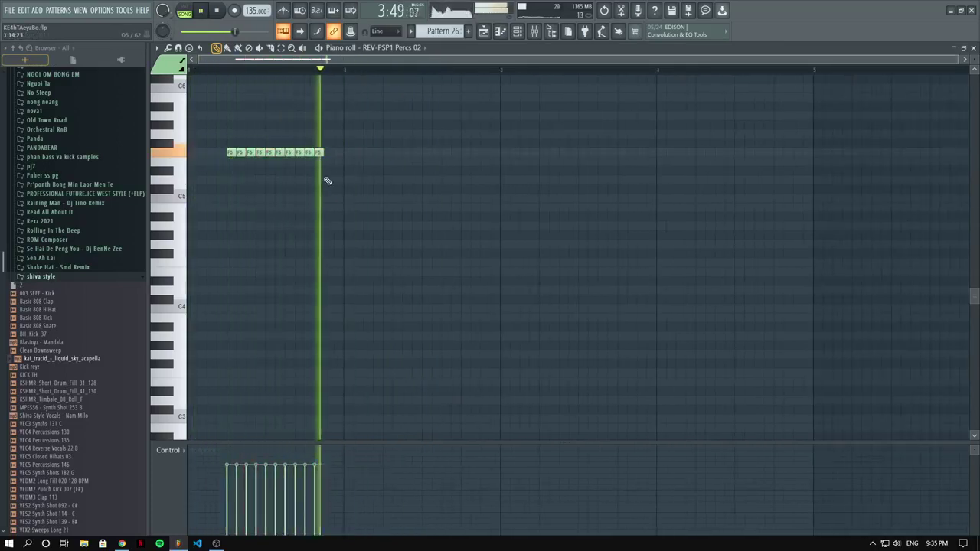
right_click(318, 153)
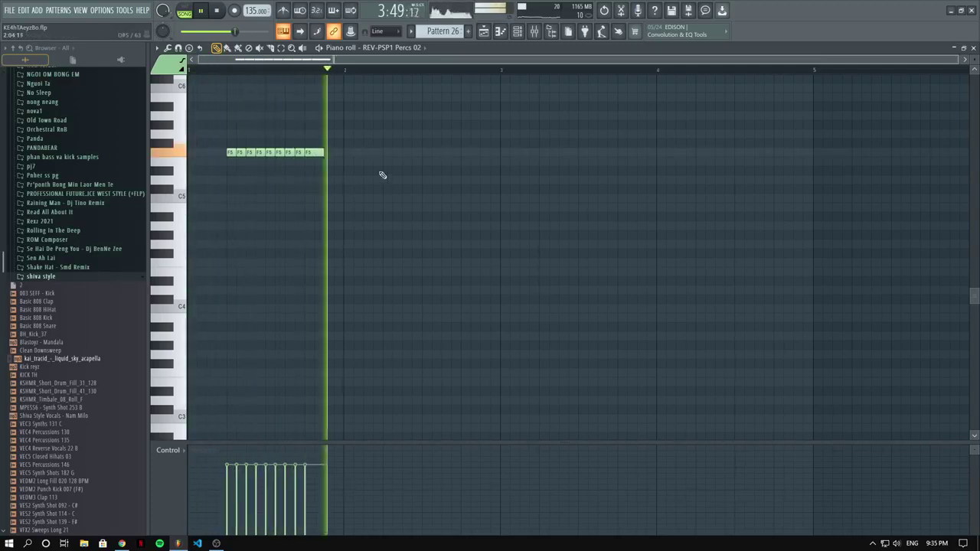
Add five consecutive two-step F5 notes in bar 2, running from step 7 to the end of the bar.
click(394, 153)
right_click(396, 153)
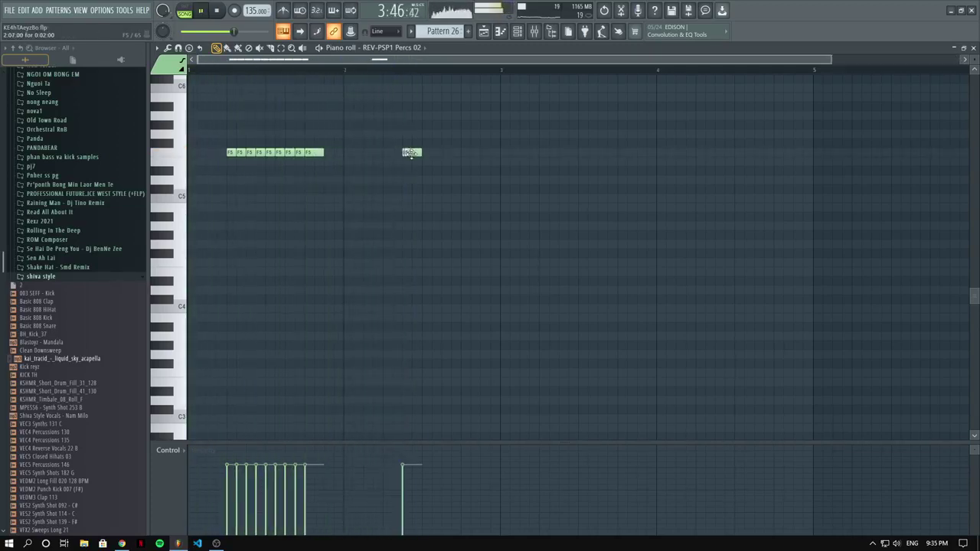
click(449, 153)
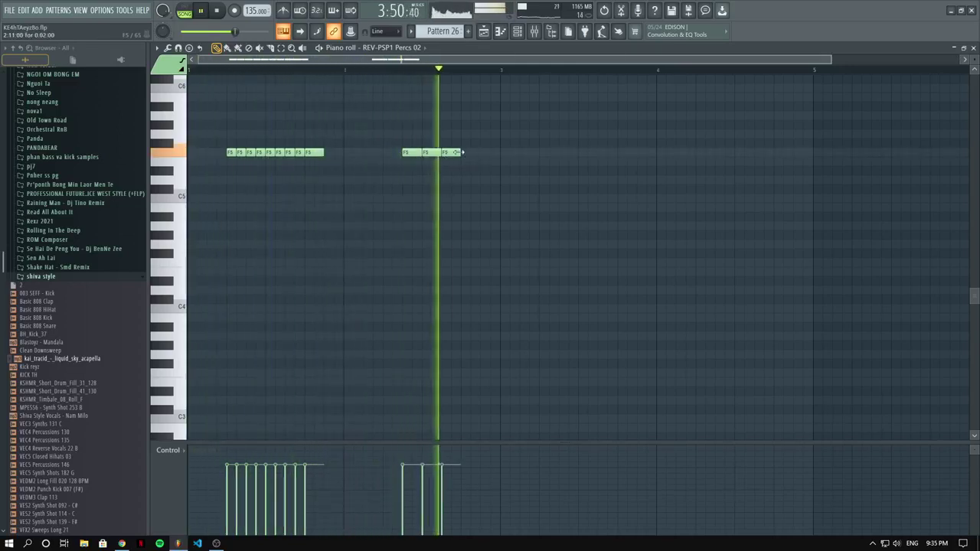
right_click(452, 153)
key(space)
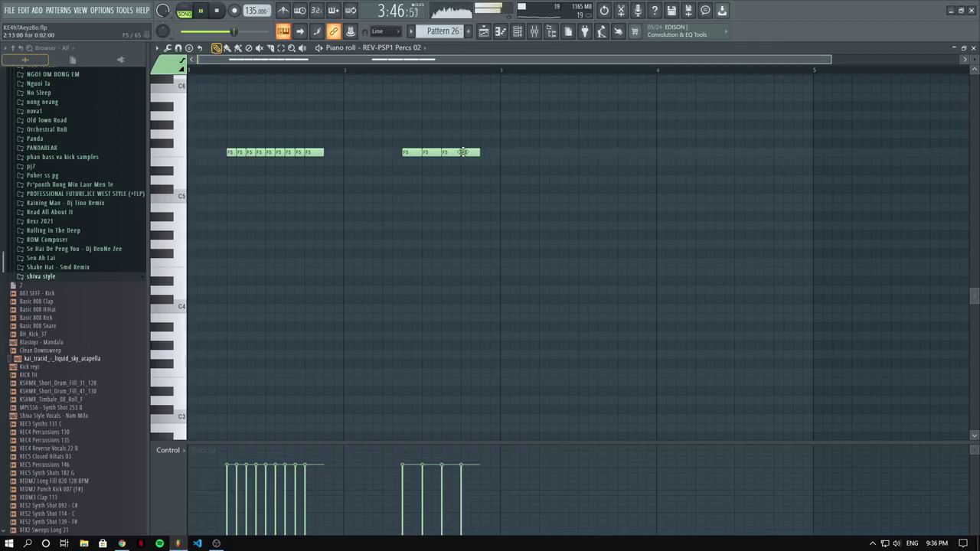
key(space)
click(489, 153)
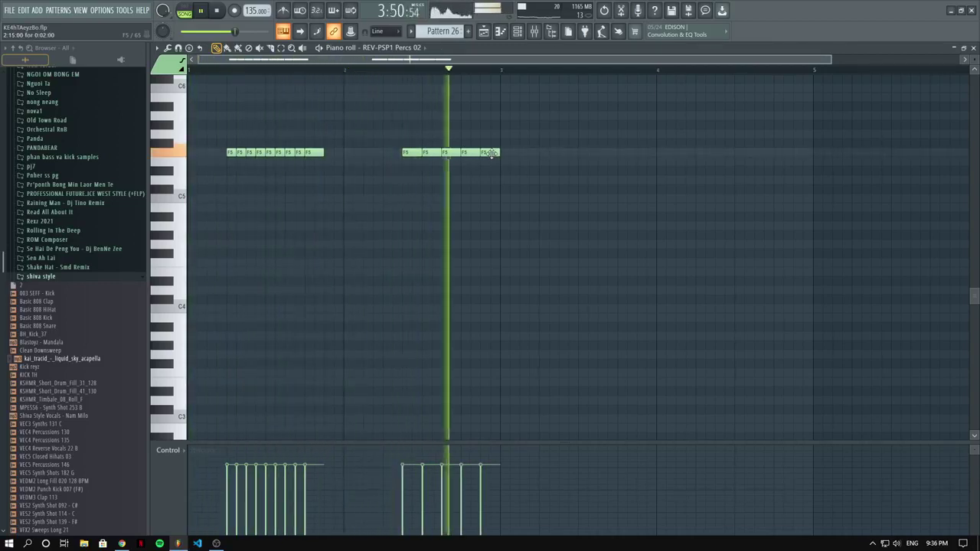
key(space)
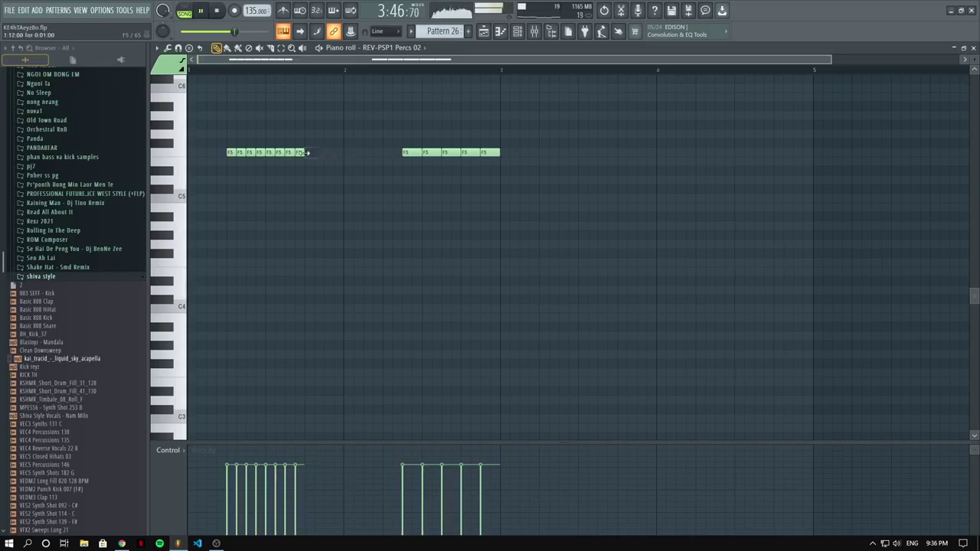
Rework the end of the bar 1 run so that it closes with two F5 notes of two steps each.
drag(295, 152, 304, 152)
key(space)
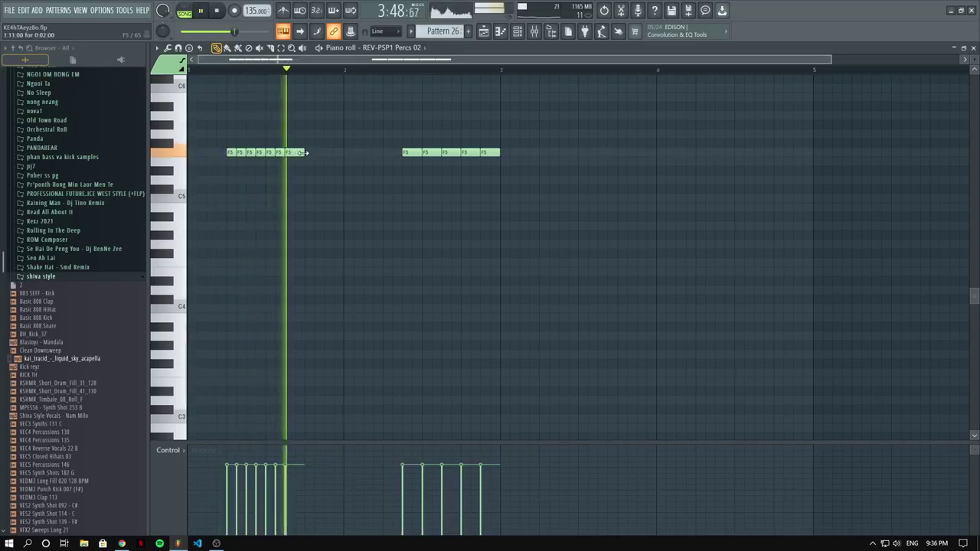
key(space)
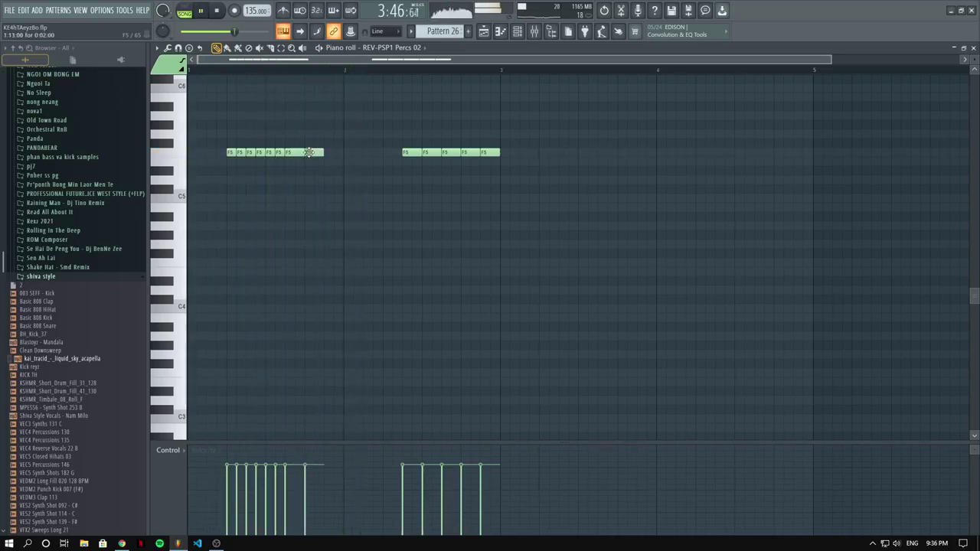
Duplicate the F5 runs from bars 1 and 2 into bars 3 and 4.
drag(578, 164, 228, 146)
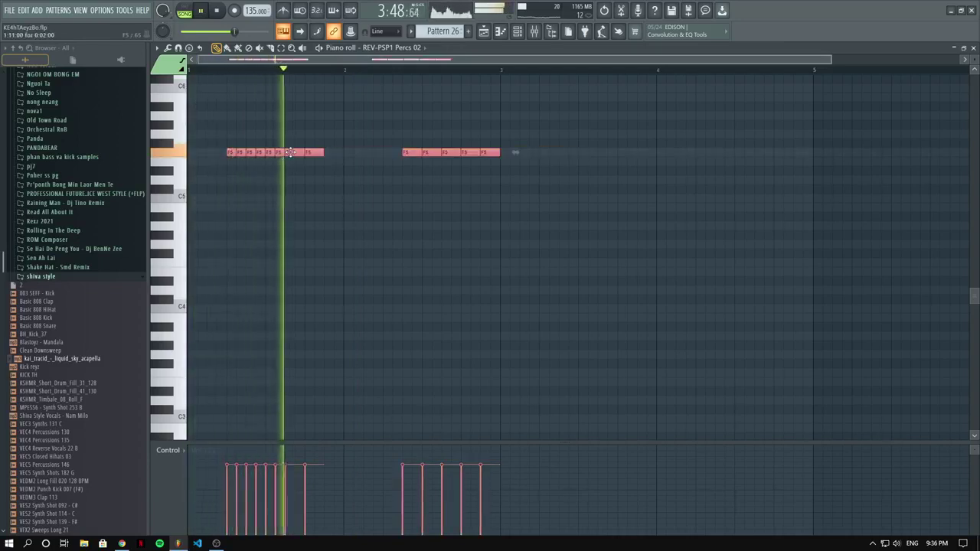
mouse_move(290, 152)
mouse_down()
mouse_move(650, 152)
mouse_move(602, 152)
mouse_up()
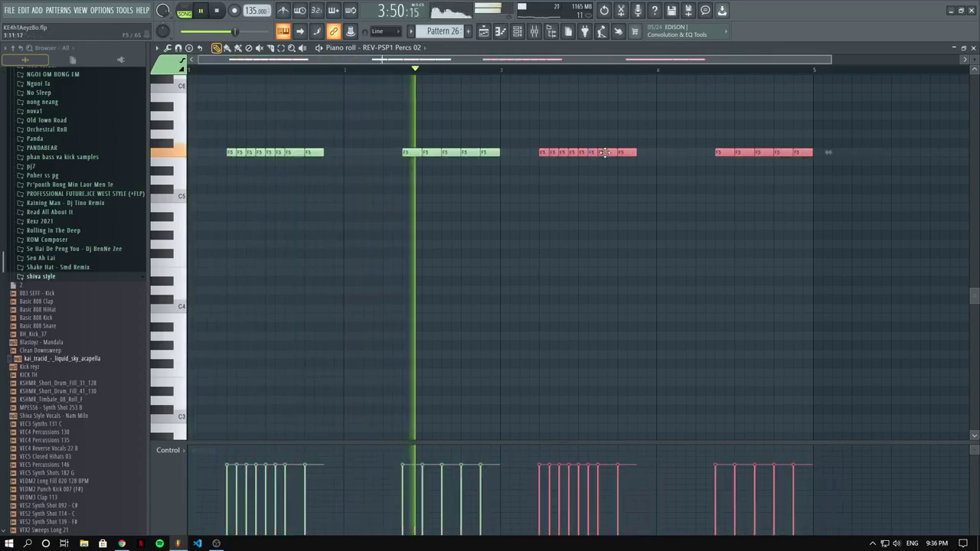
ctrl+click(567, 189)
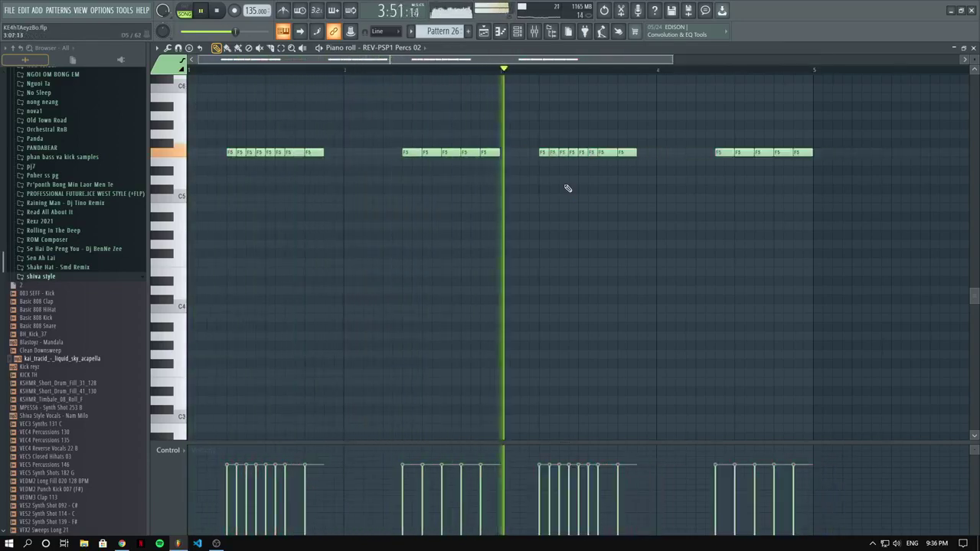
Add a two-step F5 note just before the bar 2 run and play Pattern 26 on its own.
click(385, 152)
scroll(474, 154, down, 2)
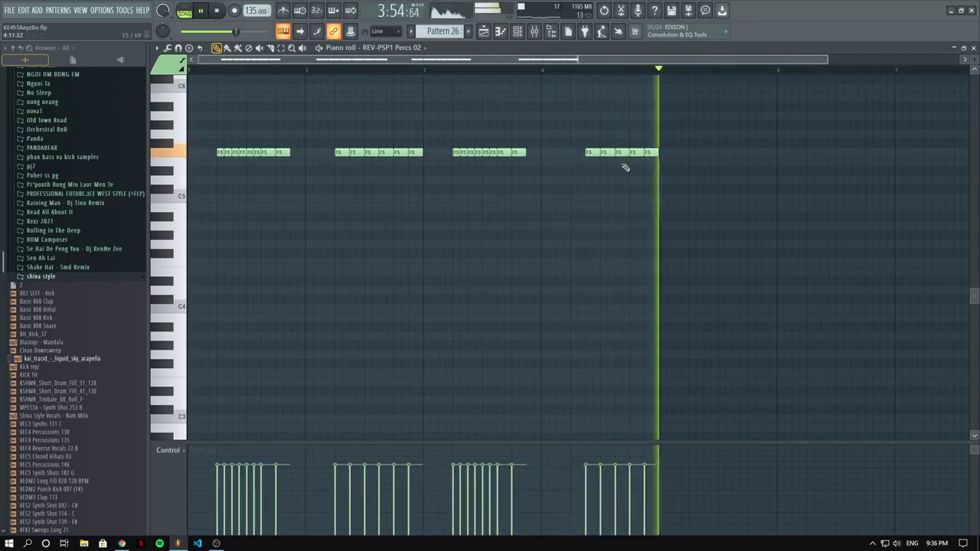
key(space)
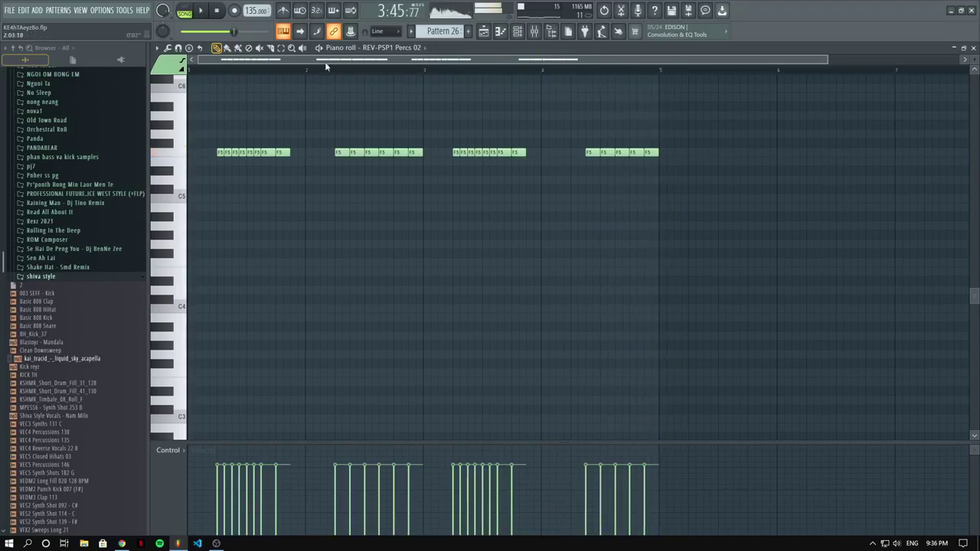
key(l)
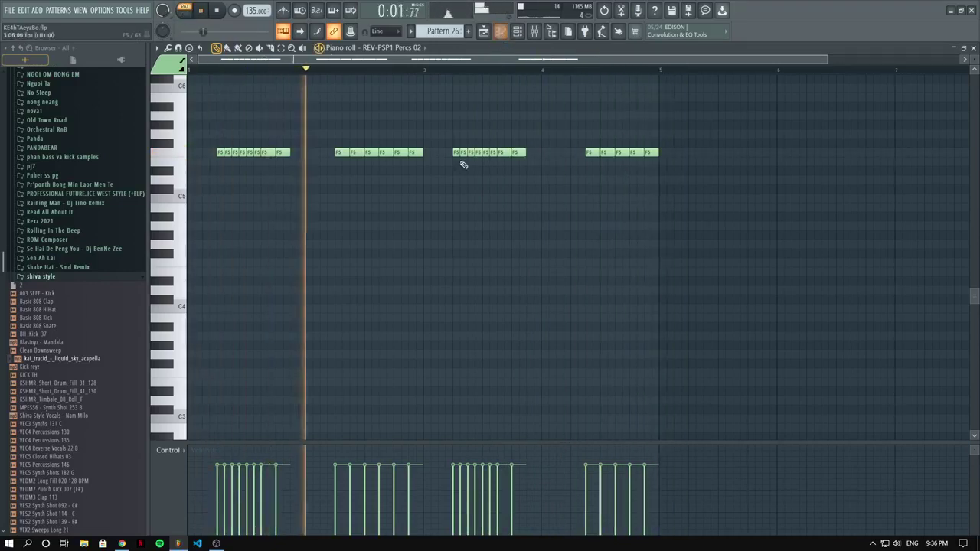
Preview percussion and synth shot samples in the shiva style folder, including VEC5 Synth Shots 182 G and VES2 Synth Shot 092 - C#.
scroll(42, 345, down, 4)
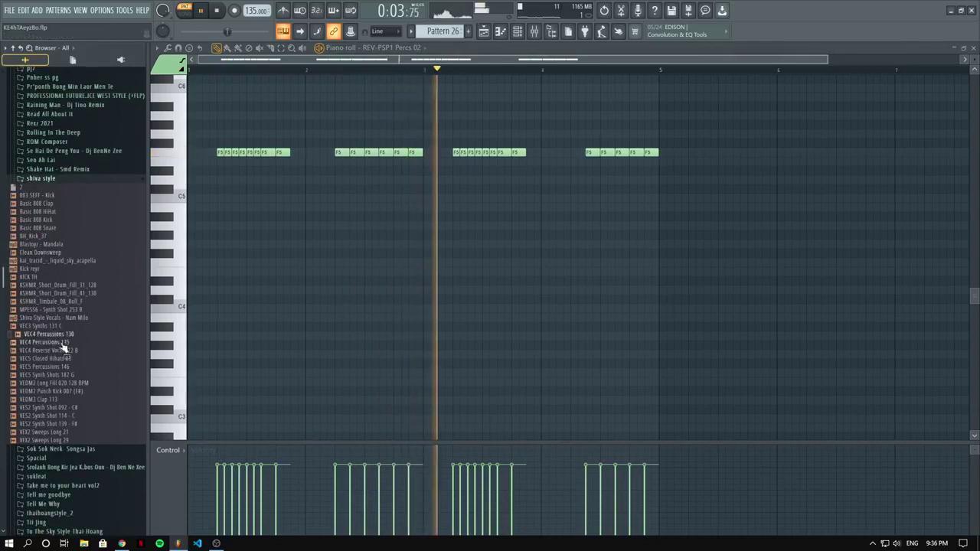
click(54, 399)
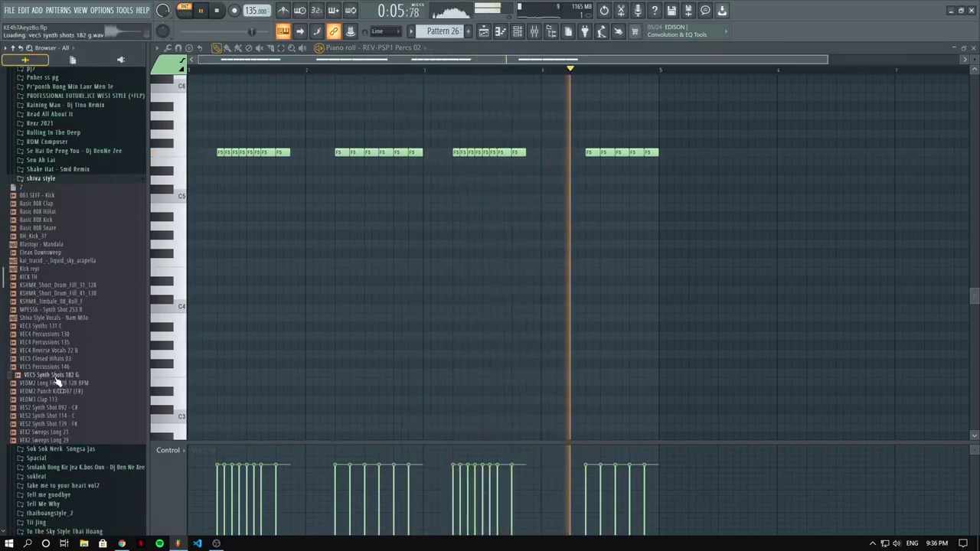
click(59, 408)
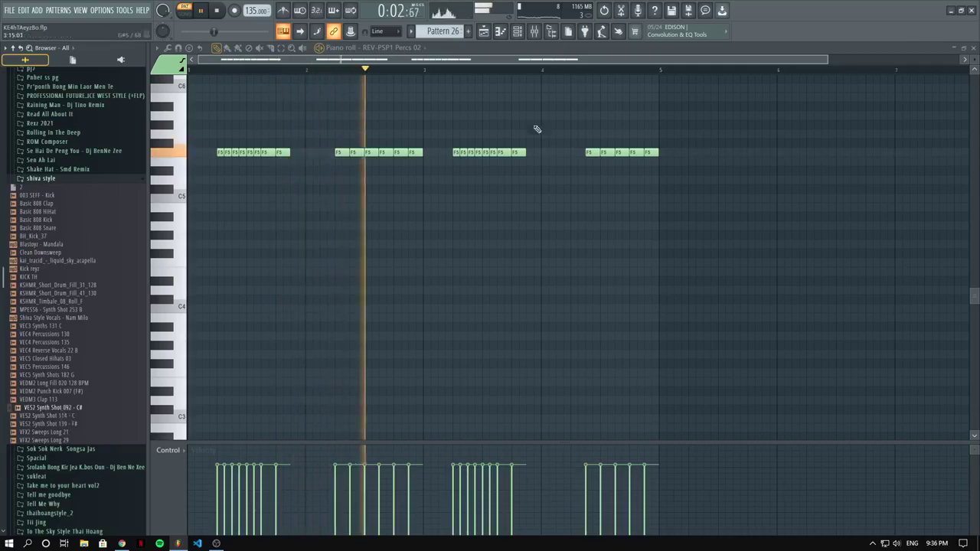
Load VES2 Synth Shot 092 - C# from the shiva style folder as a new channel and route it to free mixer track 27.
click(518, 33)
drag(76, 406, 240, 346)
click(239, 139)
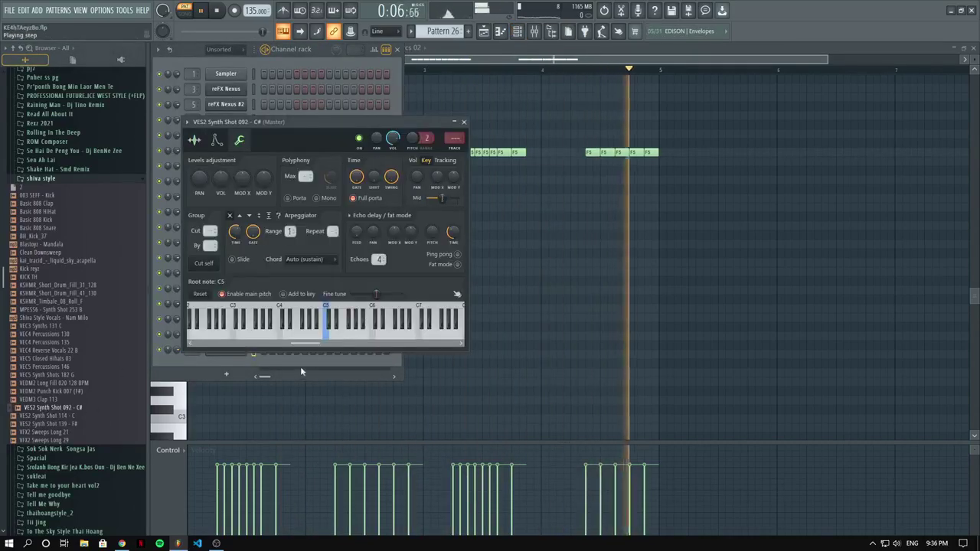
click(217, 140)
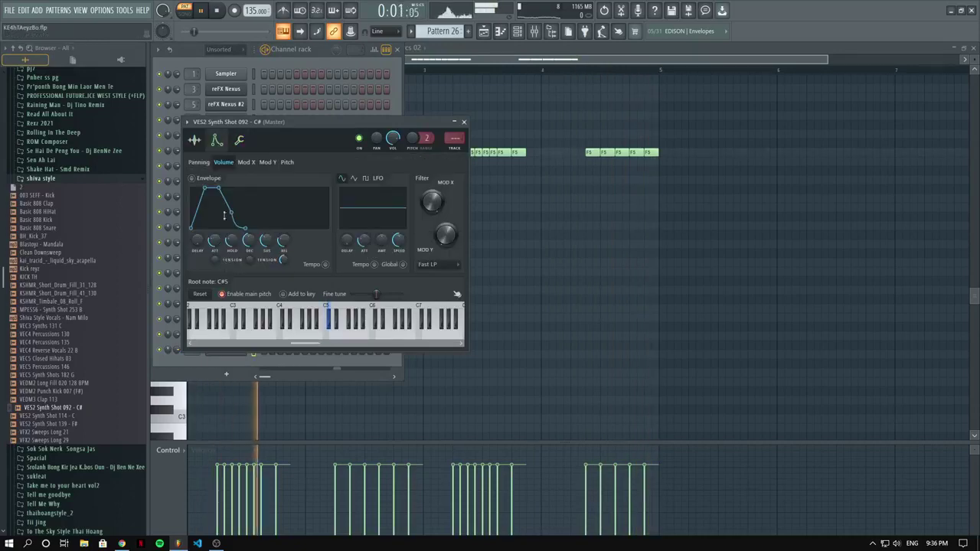
click(195, 141)
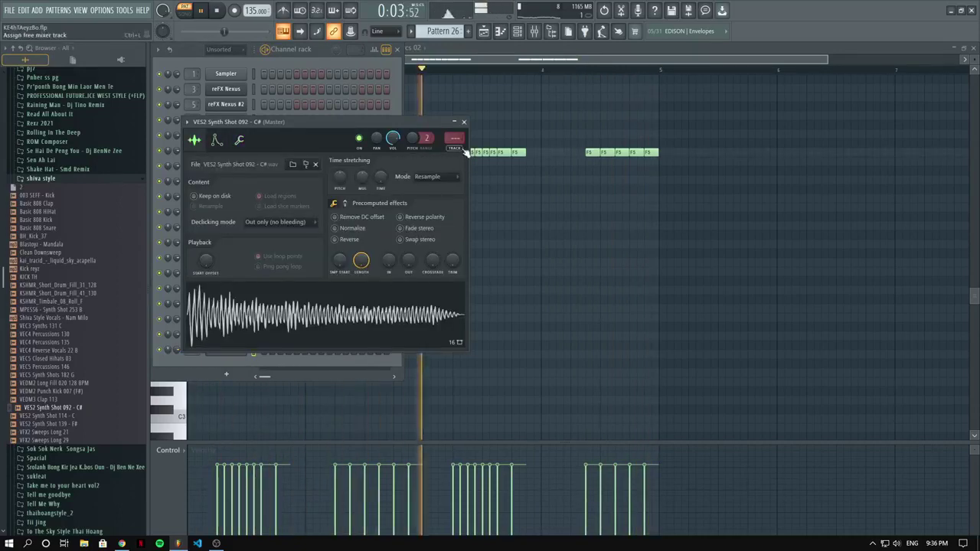
key(ctrl+l)
key(r)
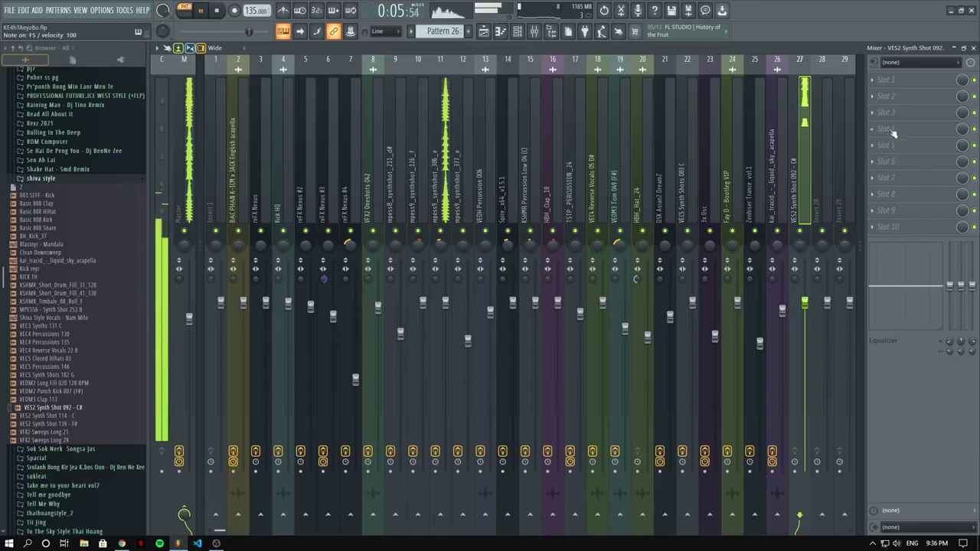
click(900, 121)
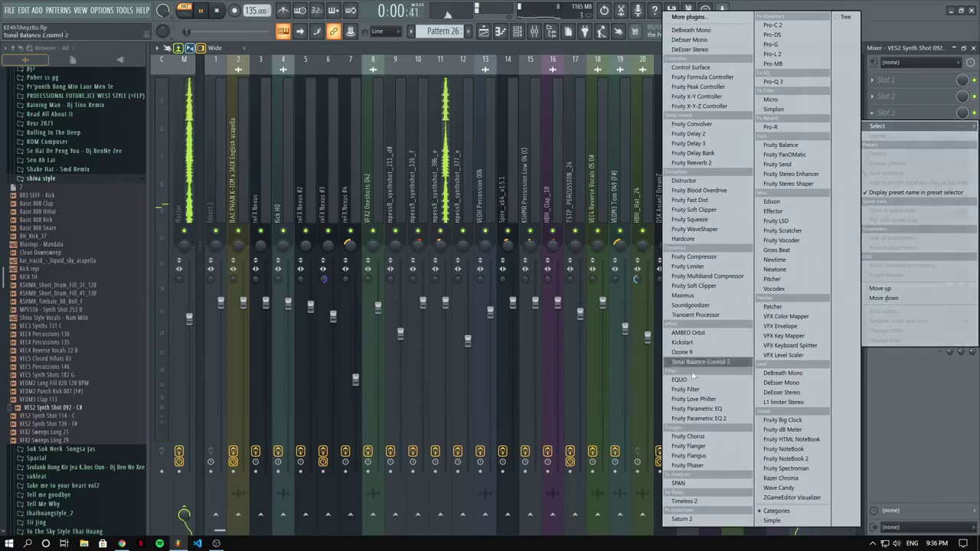
Replace Pattern 26's bar 1 run with four consecutive two-step F5 notes and a fifth after a one-step gap, auditioning from just before bar 129.
click(494, 34)
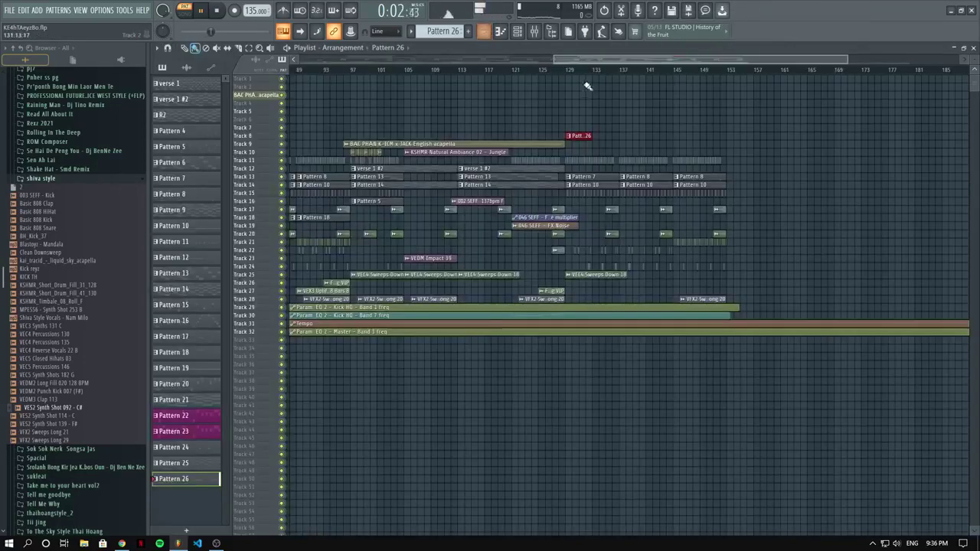
click(559, 70)
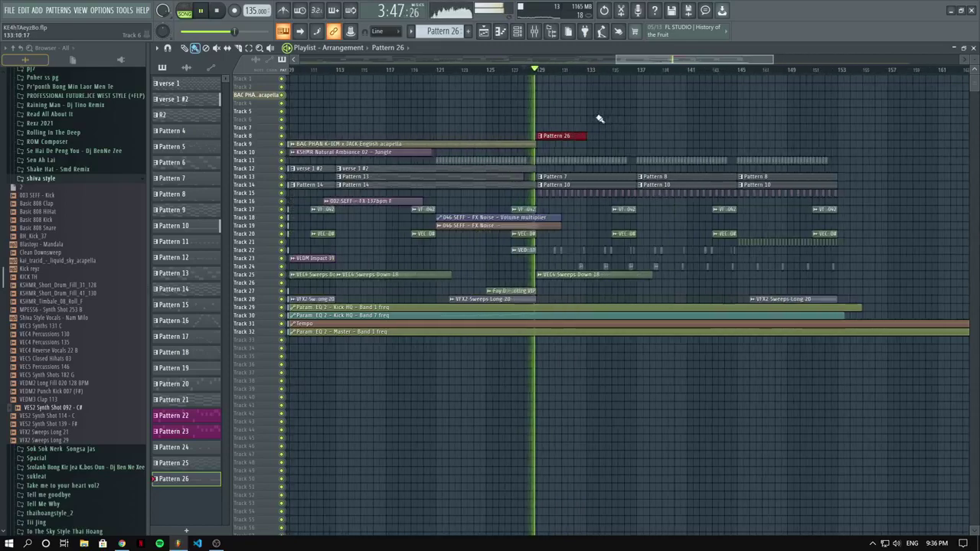
double_click(577, 136)
scroll(576, 136, down, 2)
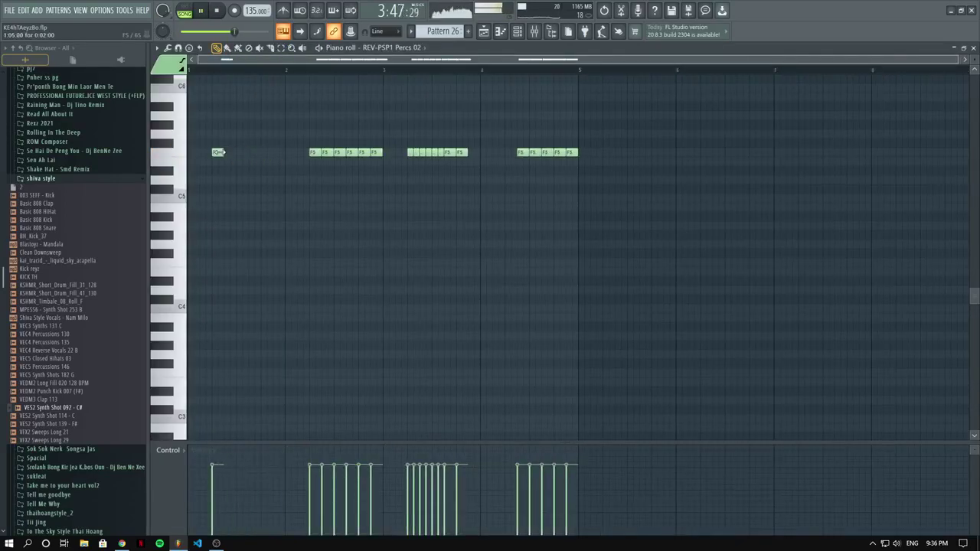
key(space)
click(228, 153)
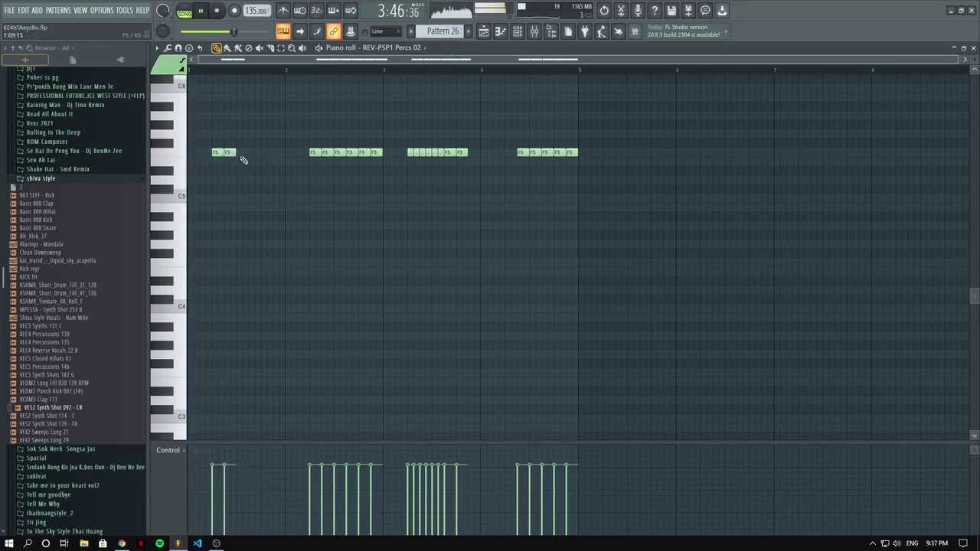
click(254, 153)
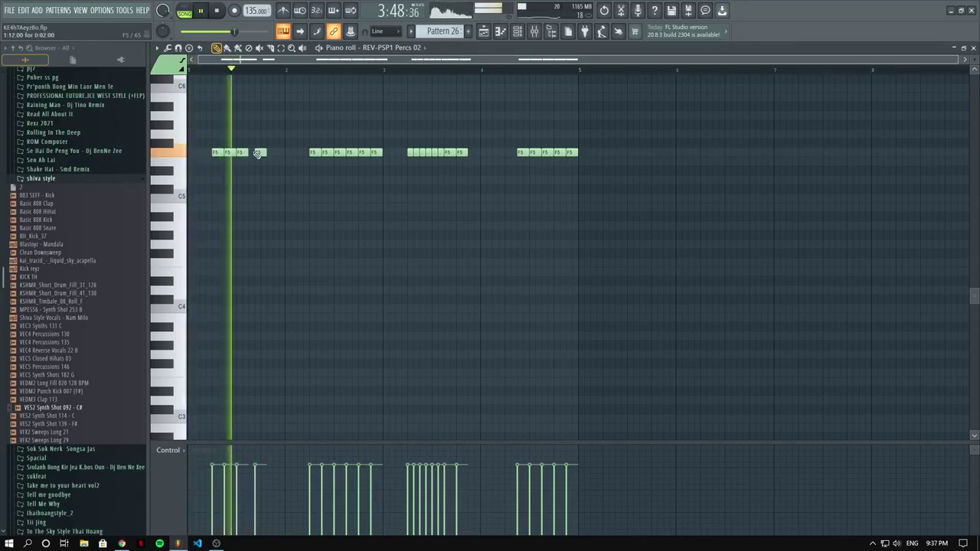
key(space)
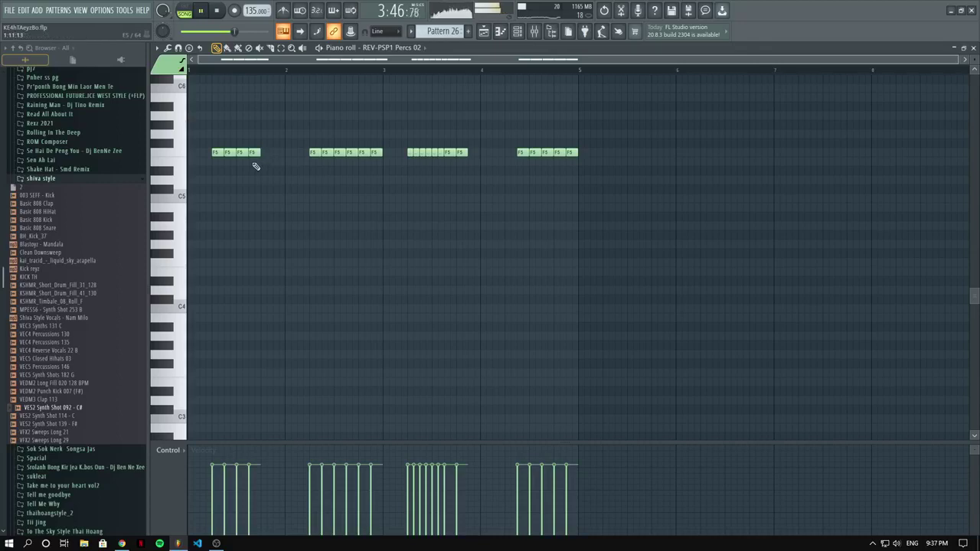
key(space)
click(271, 153)
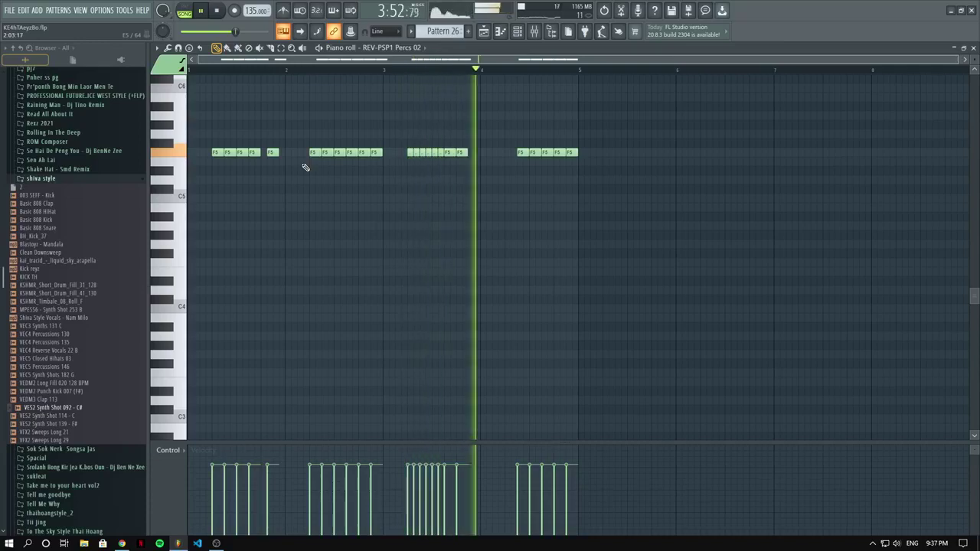
Move the last two-step F5 note of bar 3 one step later and audition it within the song.
key(space)
scroll(457, 164, up, 2)
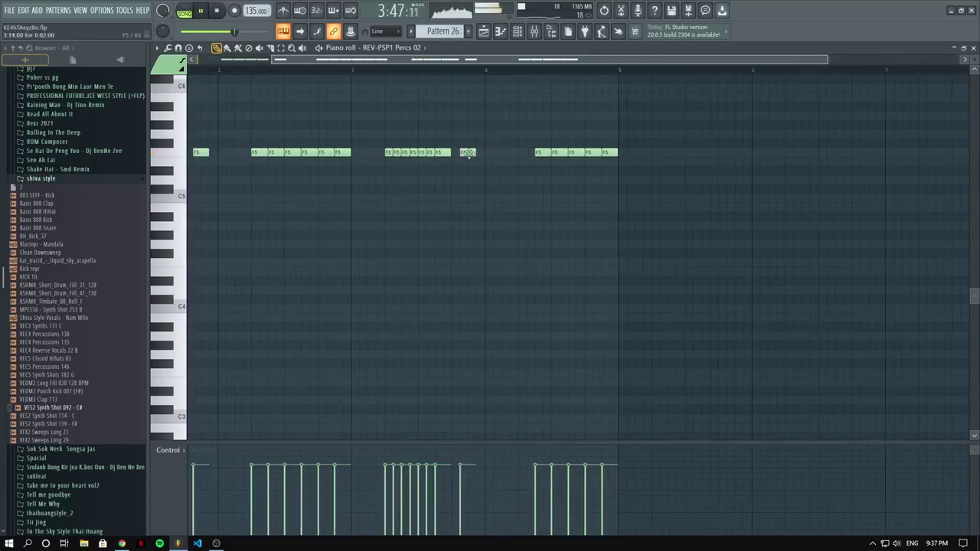
scroll(468, 157, down, 2)
key(space)
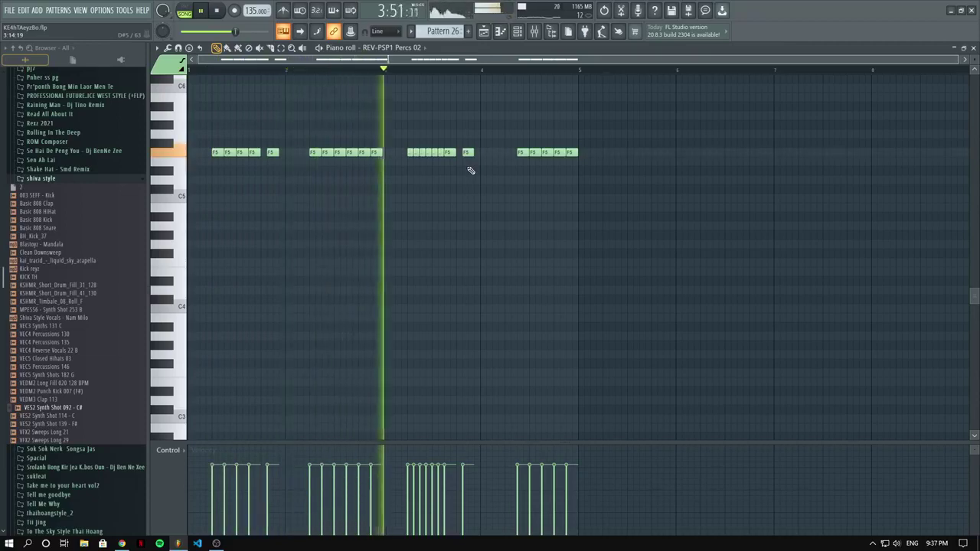
key(space)
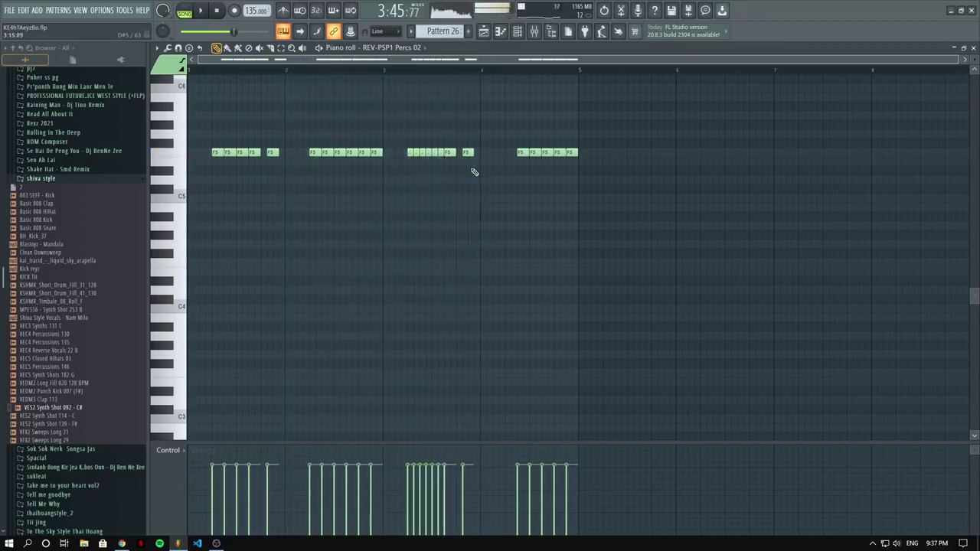
Delete the two-step F5 note ending the bar 3 run and close the bar with two adjacent two-step F5 notes at steps 13 and 15.
scroll(448, 130, up, 2)
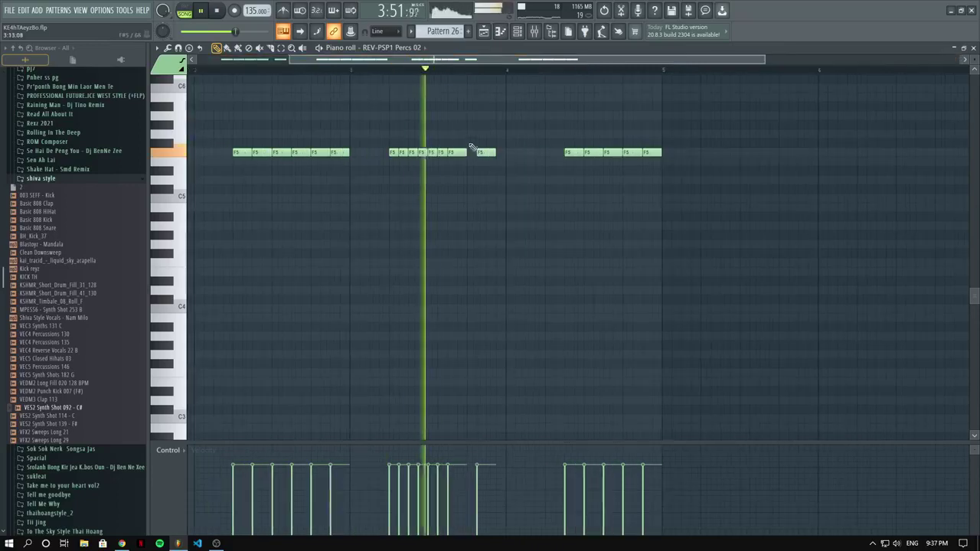
scroll(474, 147, up, 3)
right_click(460, 235)
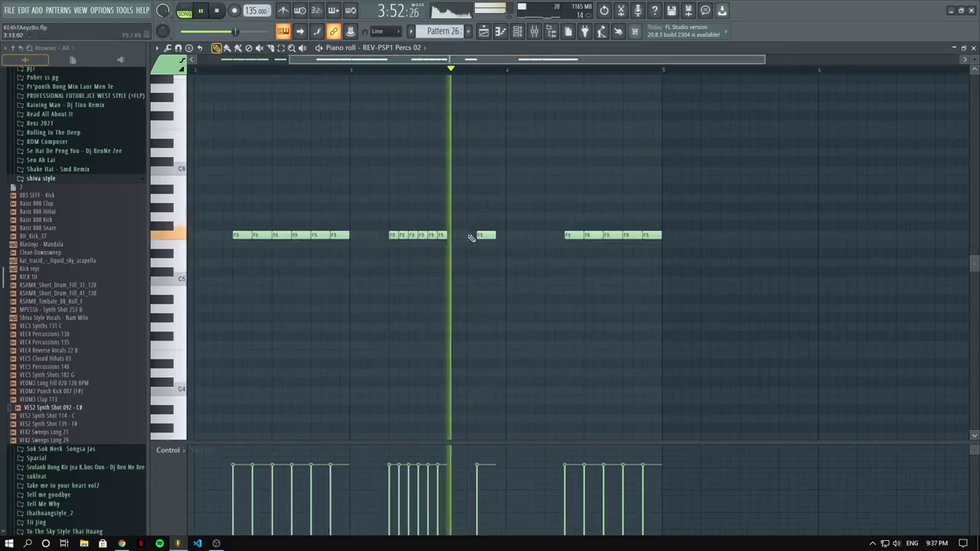
drag(482, 235, 472, 235)
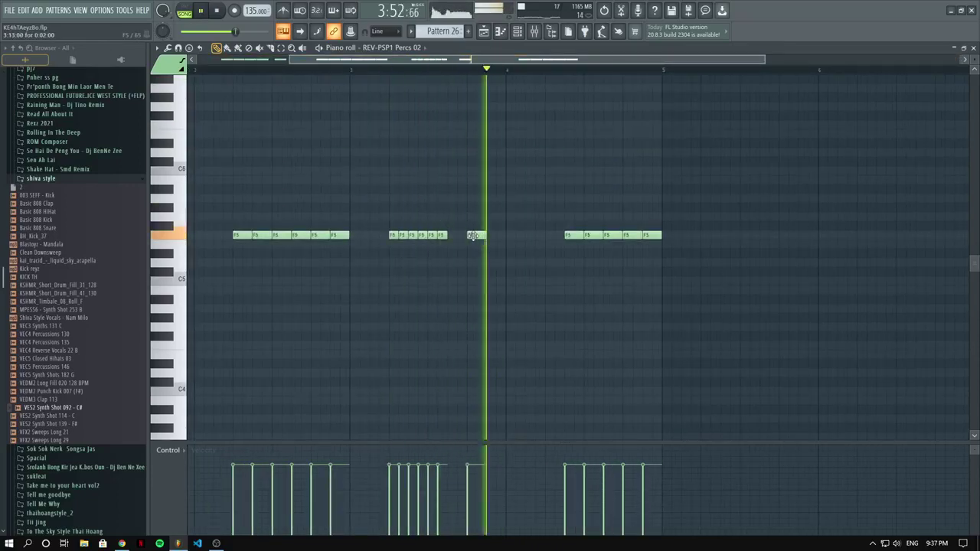
click(489, 234)
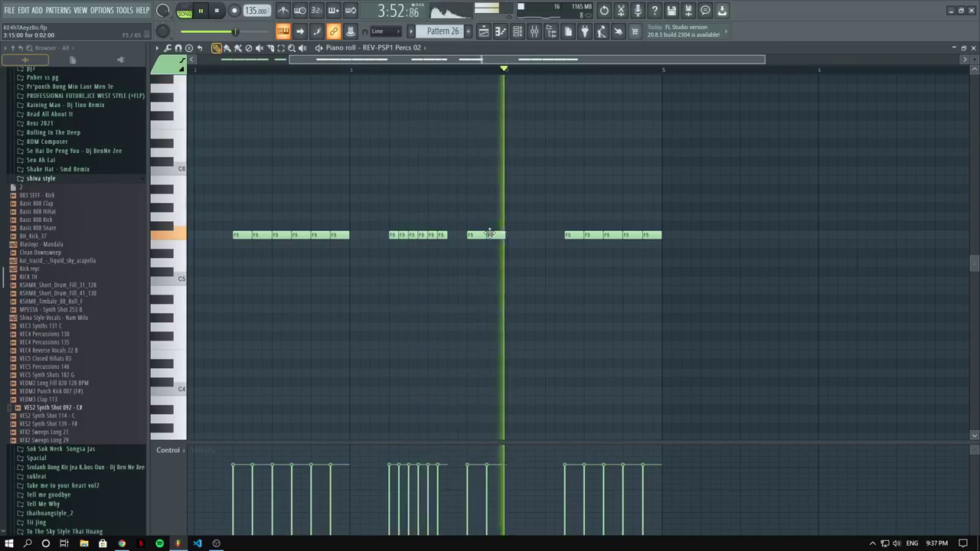
scroll(490, 231, down, 3)
scroll(481, 95, down, 1)
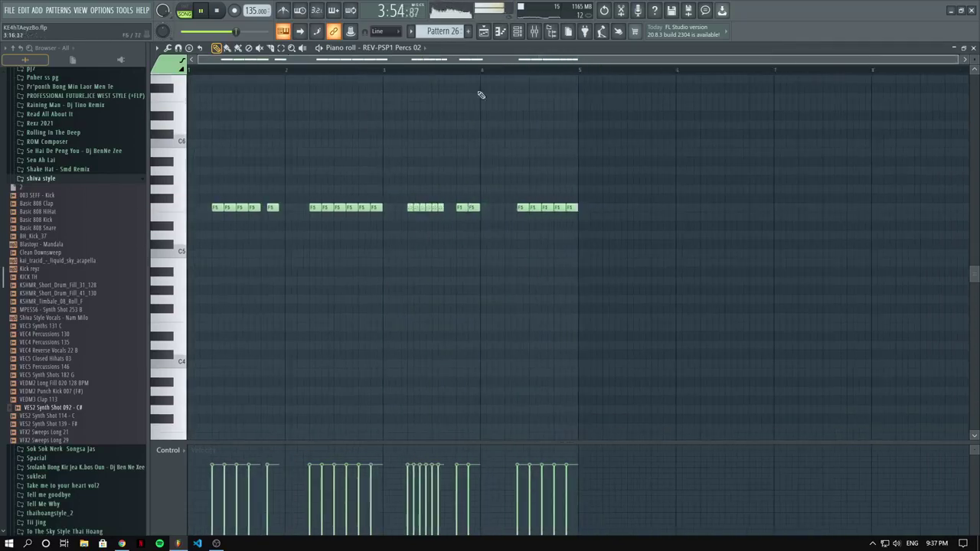
Place a second Pattern 26 clip at bar 133 on Track 8, directly after the first, and play the song from bar 128.
click(320, 49)
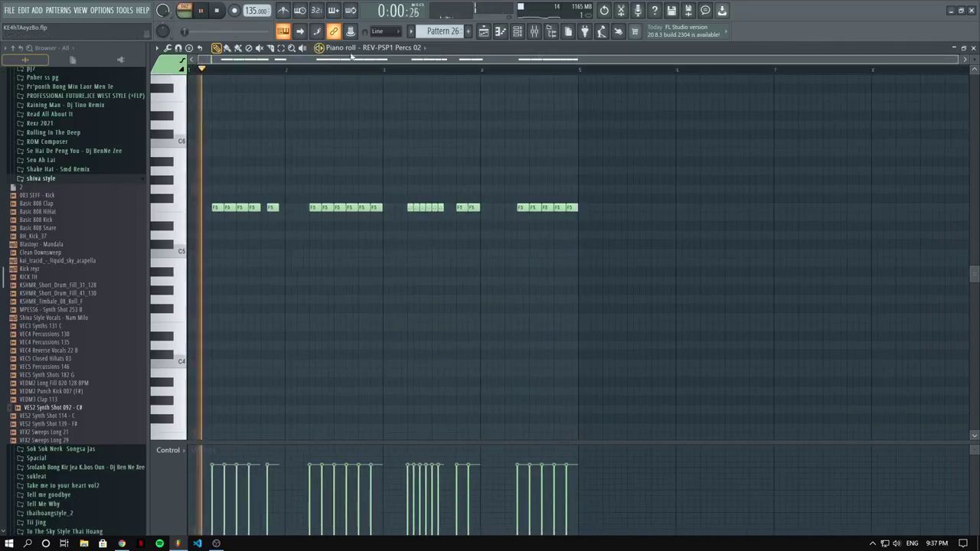
click(484, 31)
click(525, 69)
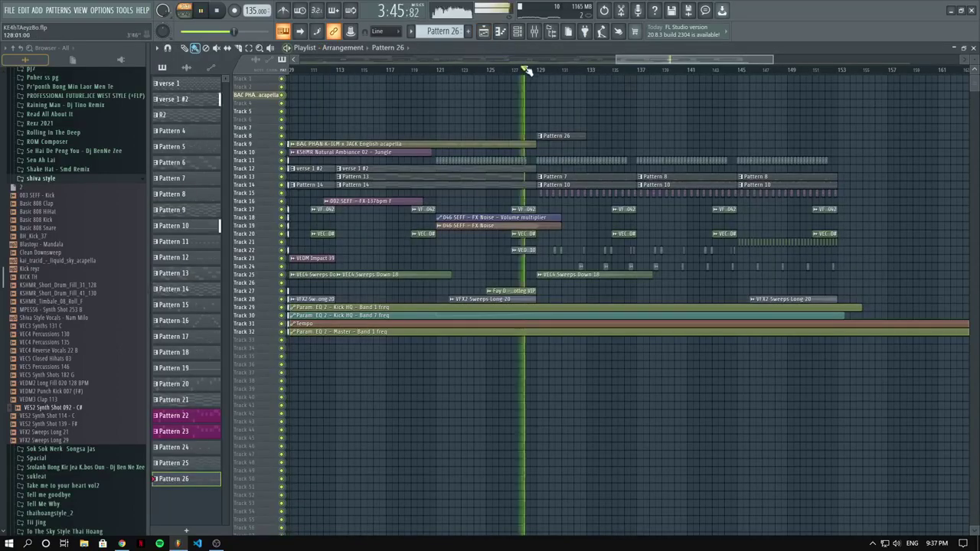
click(591, 136)
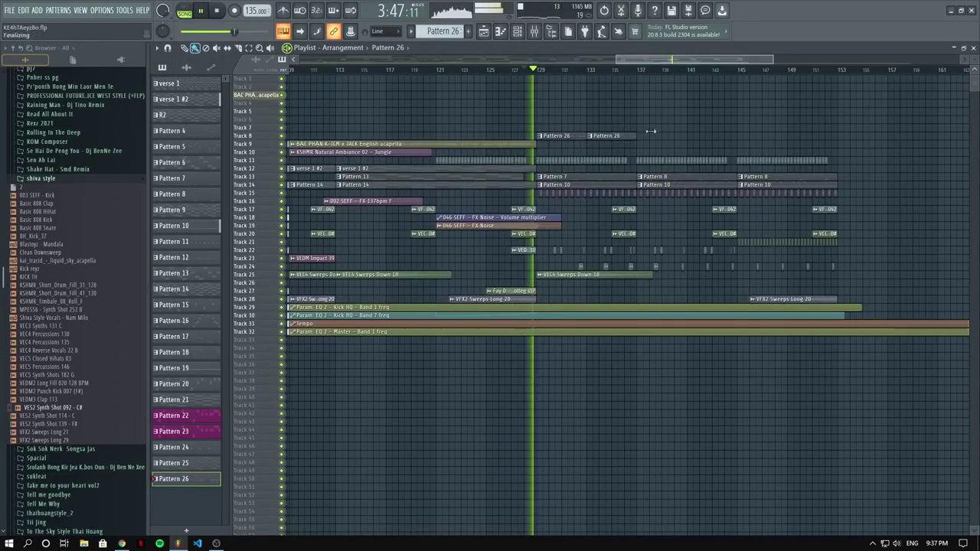
Open the VES2 Synth Shot 092 - C# piano roll and add a two-step F5 note at step 13 of bar 1.
click(517, 32)
right_click(230, 349)
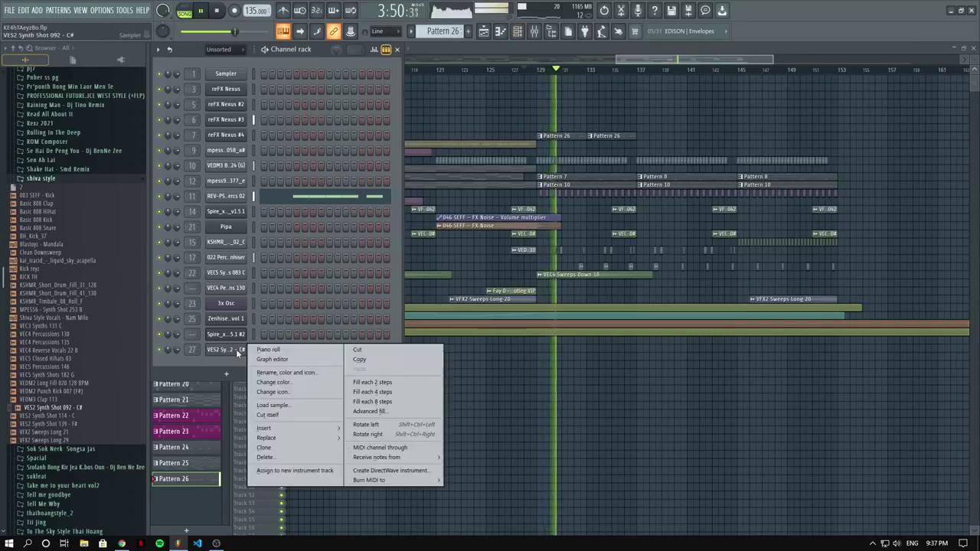
click(267, 351)
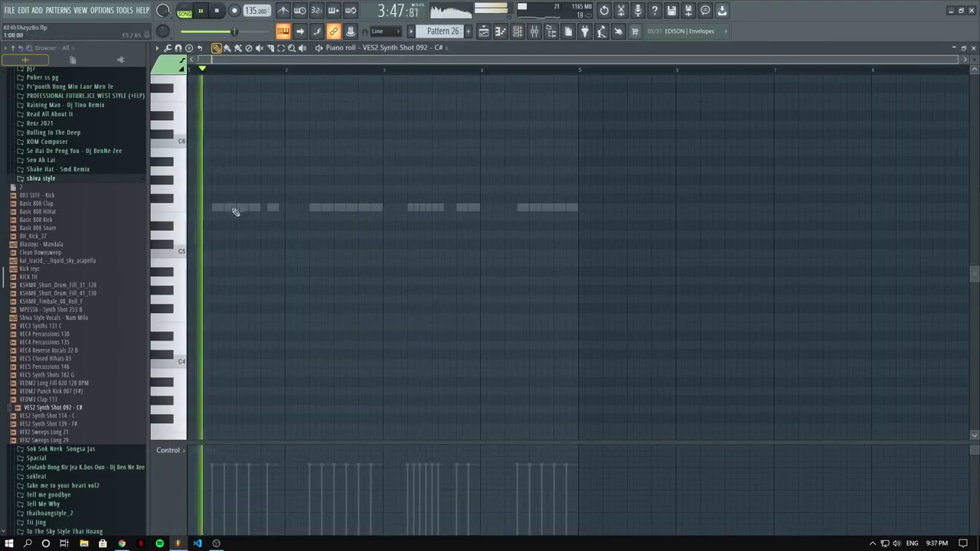
click(265, 206)
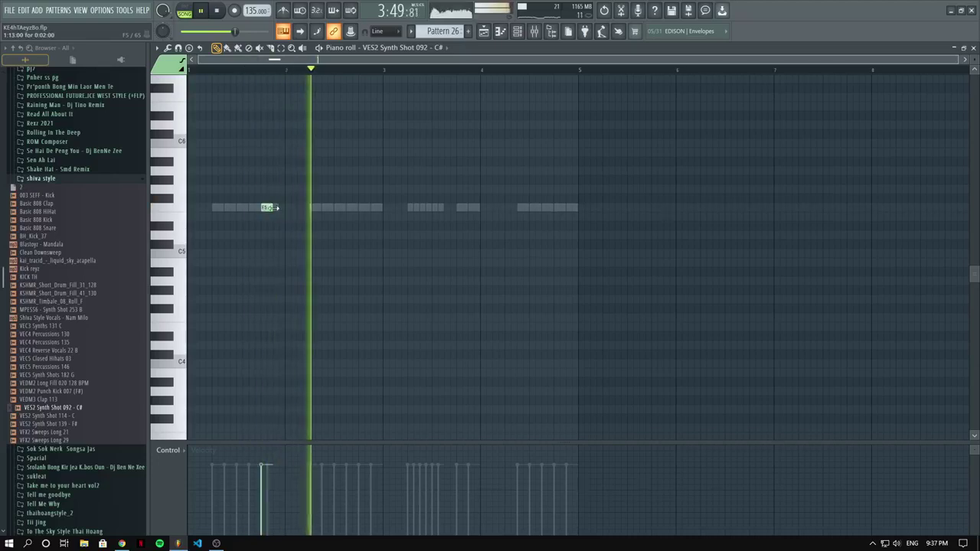
Add a two-step F5 synth shot note at step 13 of bar 3, removing the trial note placed before it.
click(400, 208)
drag(399, 208, 447, 206)
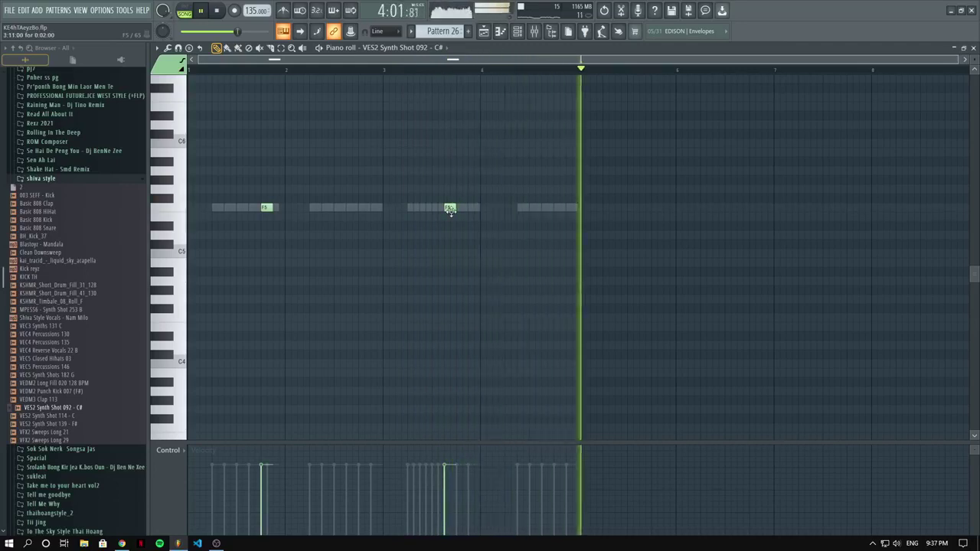
right_click(451, 209)
key(space)
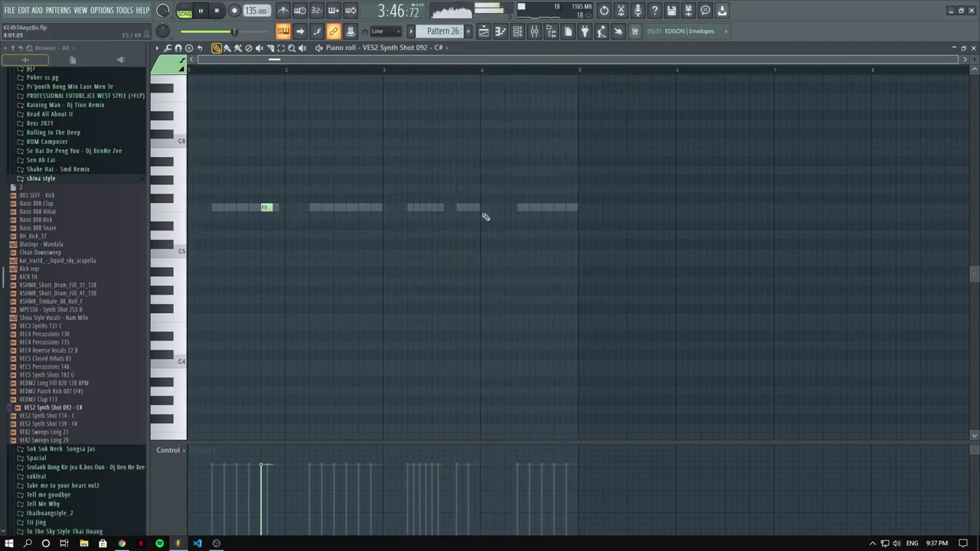
click(466, 209)
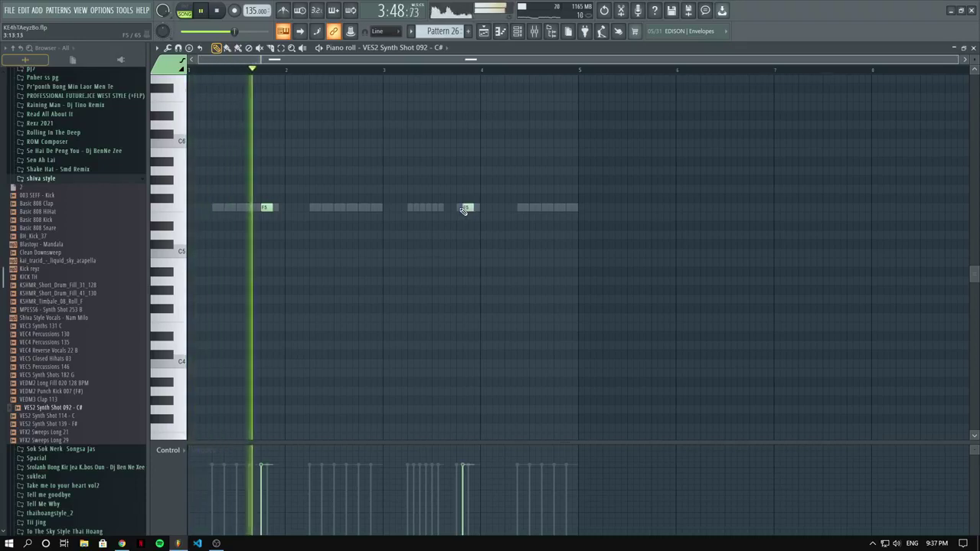
drag(468, 208, 462, 209)
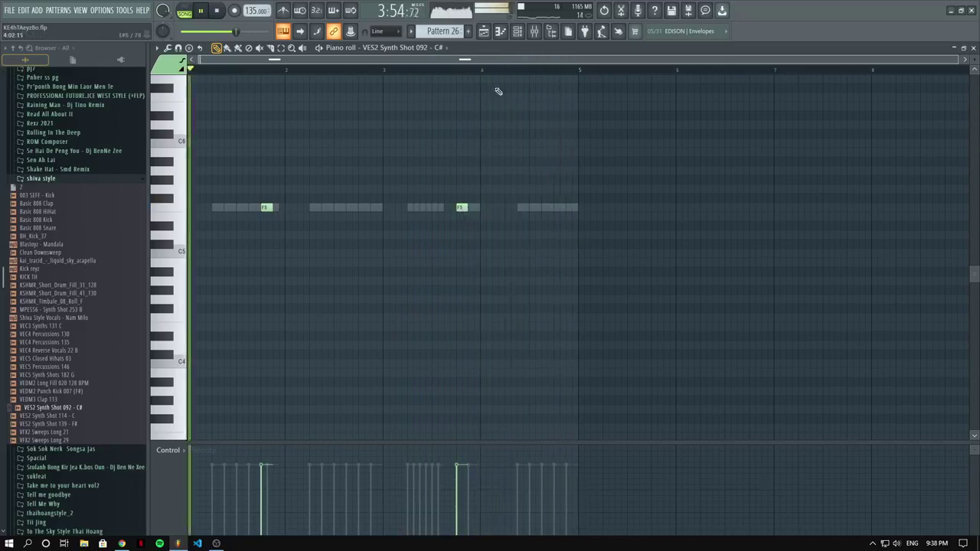
Play the arrangement around bar 129 in the playlist and look through the sample folders in the browser.
click(499, 37)
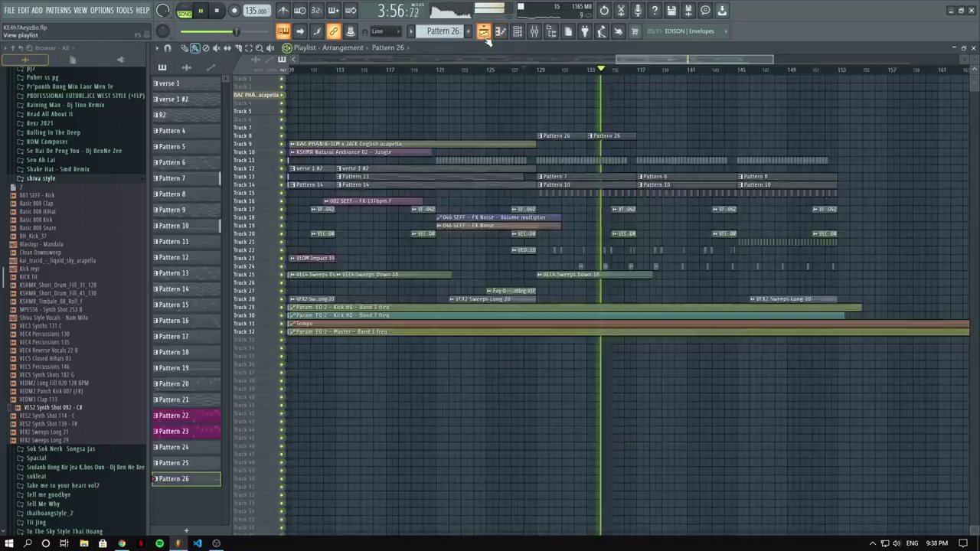
scroll(612, 154, up, 3)
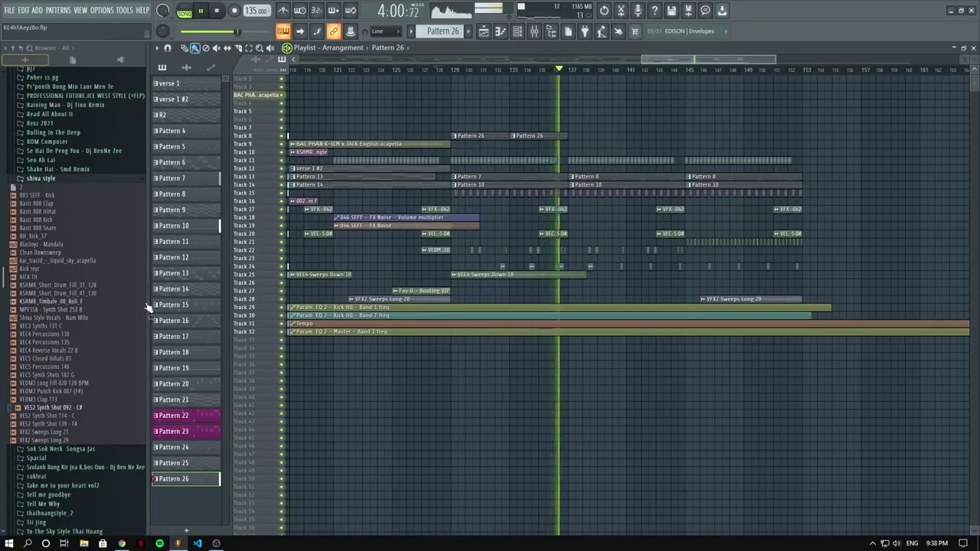
key(space)
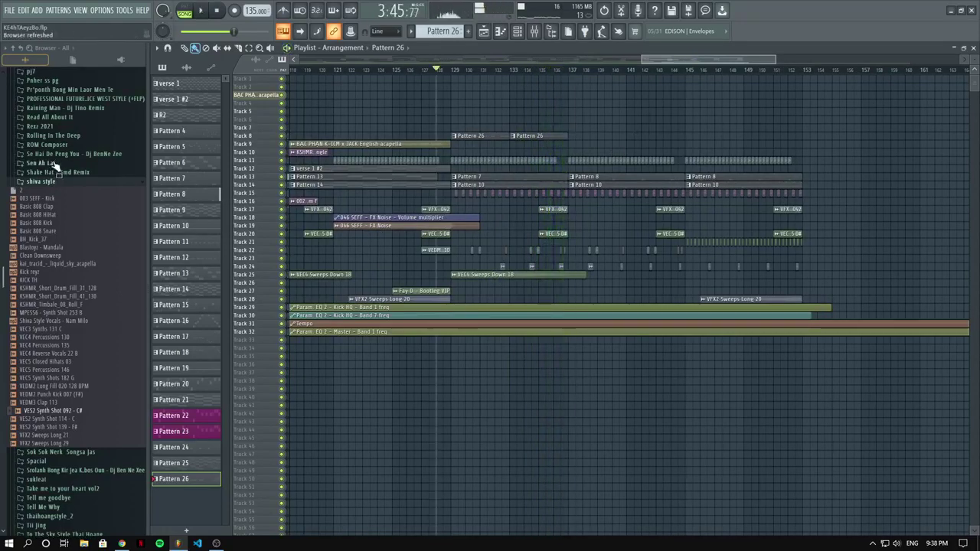
scroll(58, 176, up, 10)
key(space)
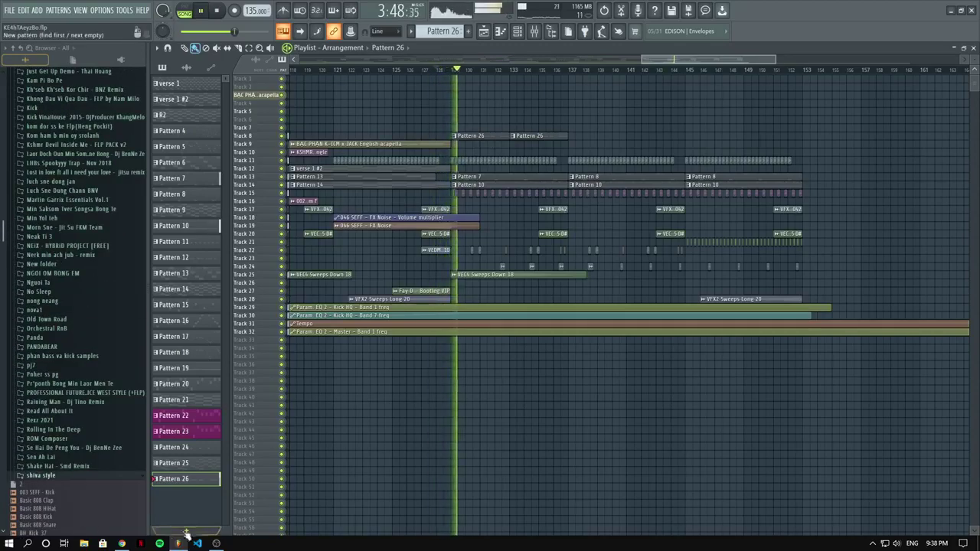
Switch to the Facebook live dashboard in the browser, give the newest comment a Care reaction, and return to FL Studio.
click(122, 544)
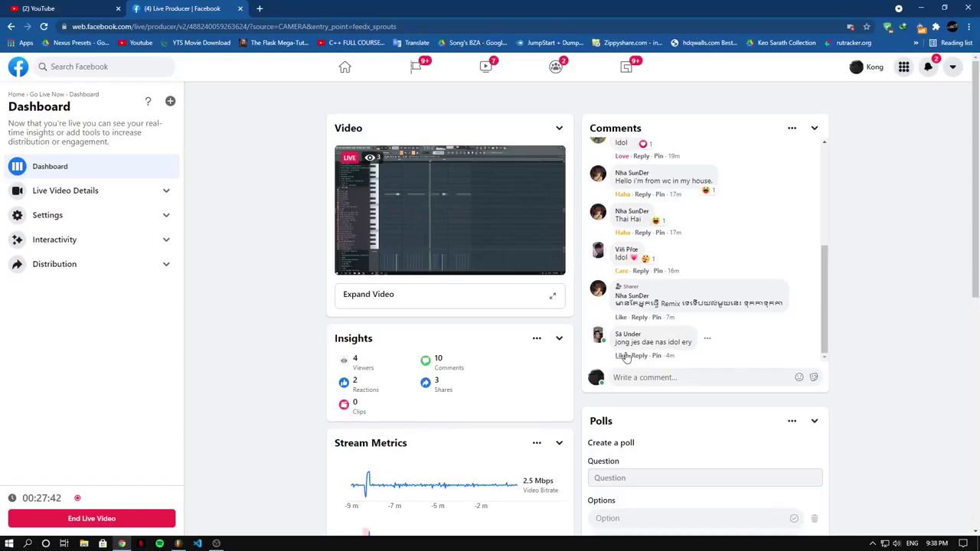
mouse_move(625, 358)
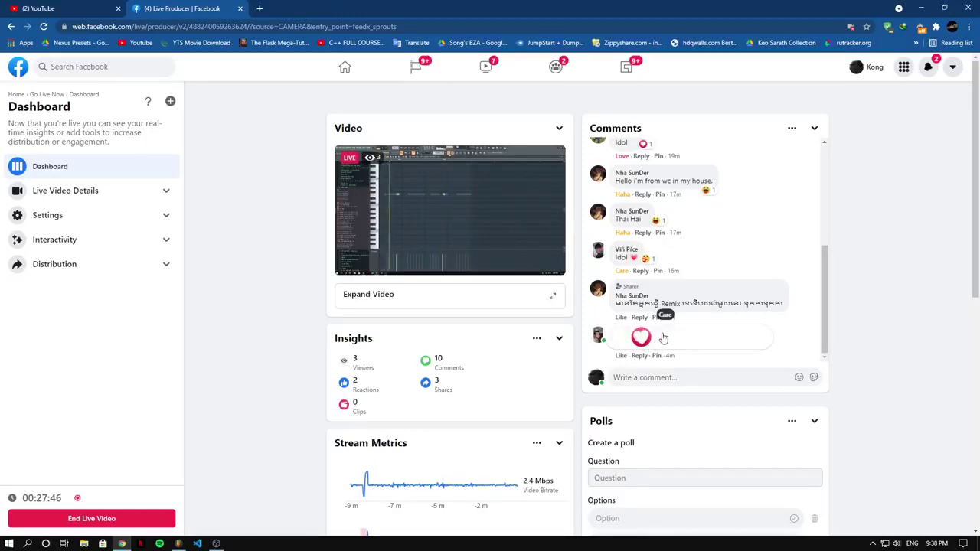
click(663, 337)
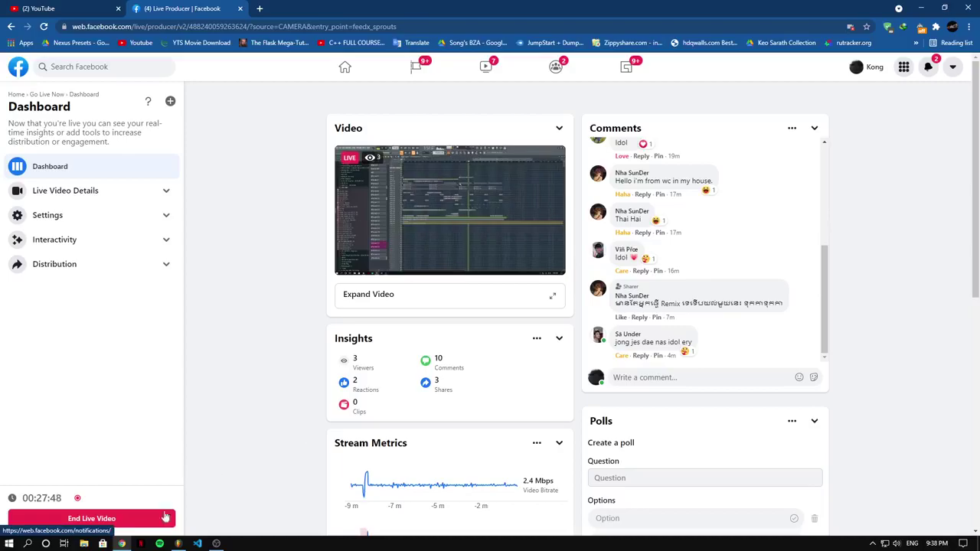
click(178, 544)
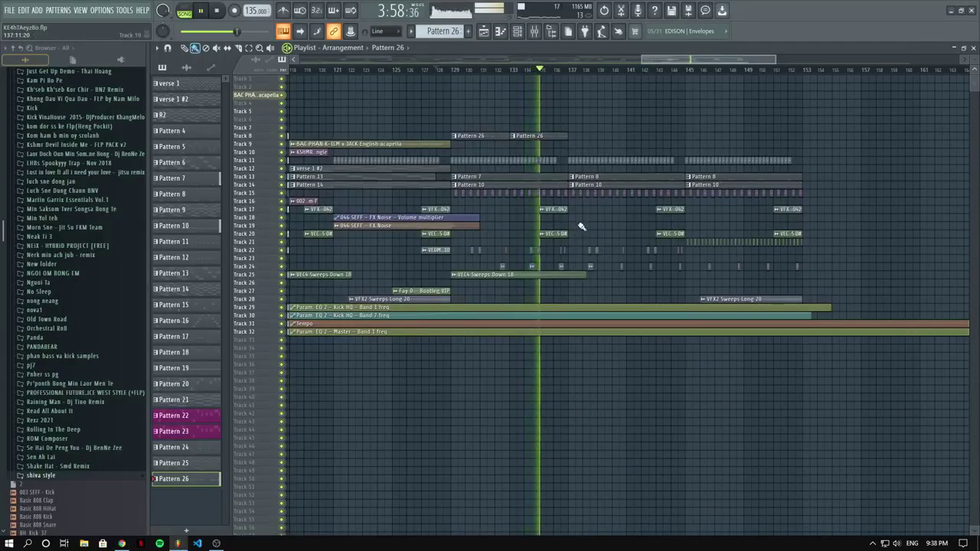
Stop the song and audition samples from the Old Town Road and Just Get Up Demo - Thai Hoang folders.
scroll(582, 226, up, 3)
scroll(582, 226, down, 2)
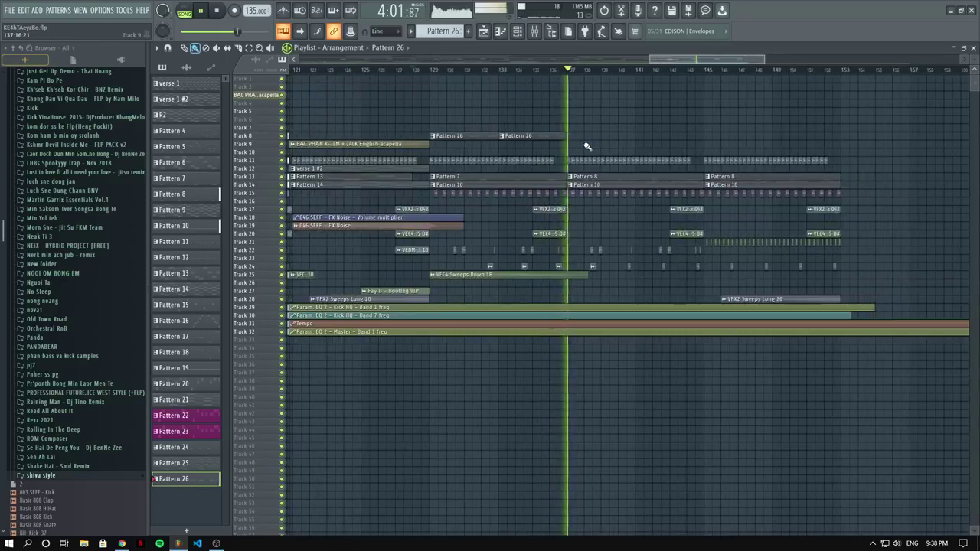
key(space)
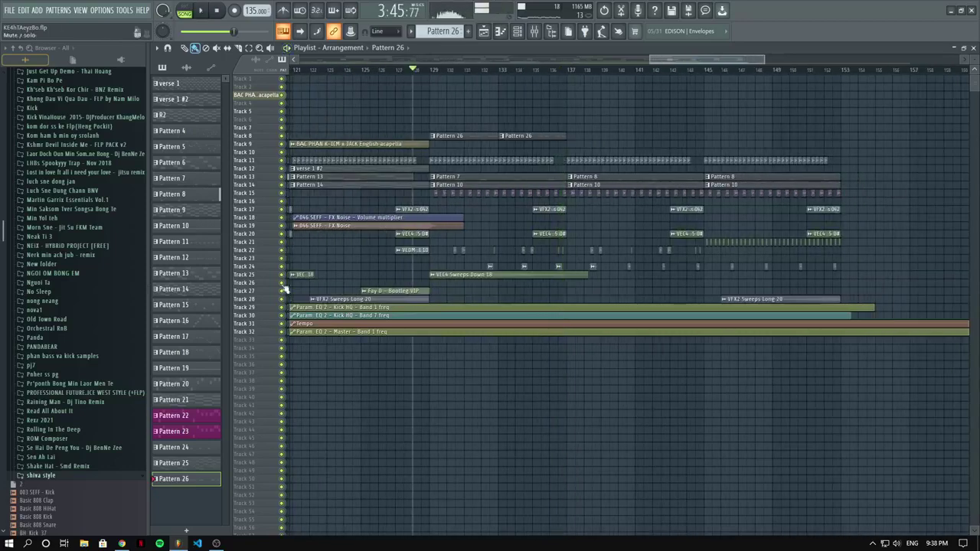
click(86, 319)
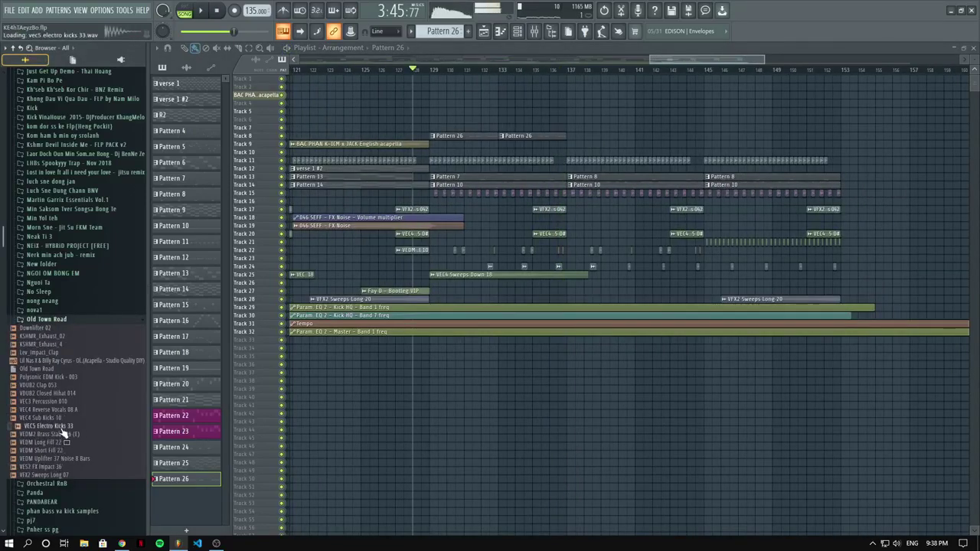
scroll(63, 416, up, 3)
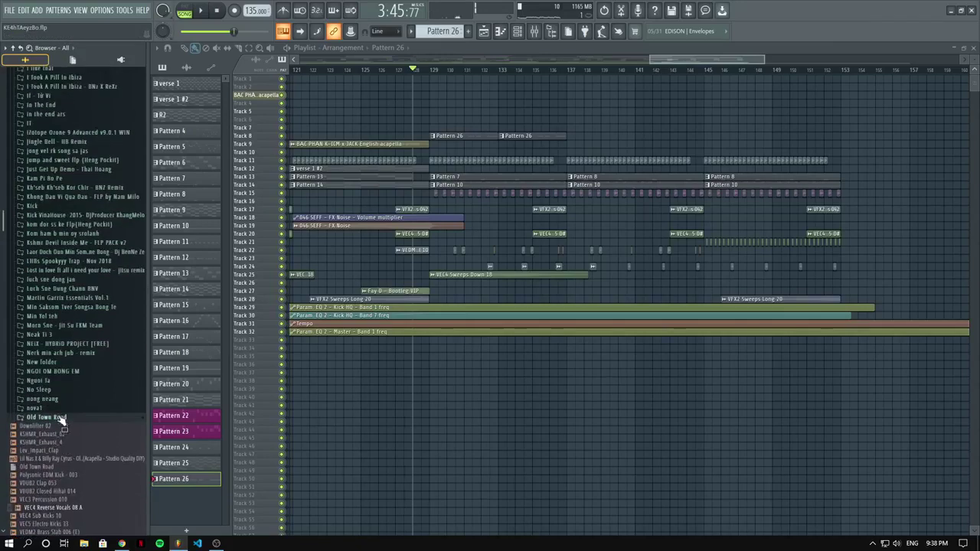
click(64, 170)
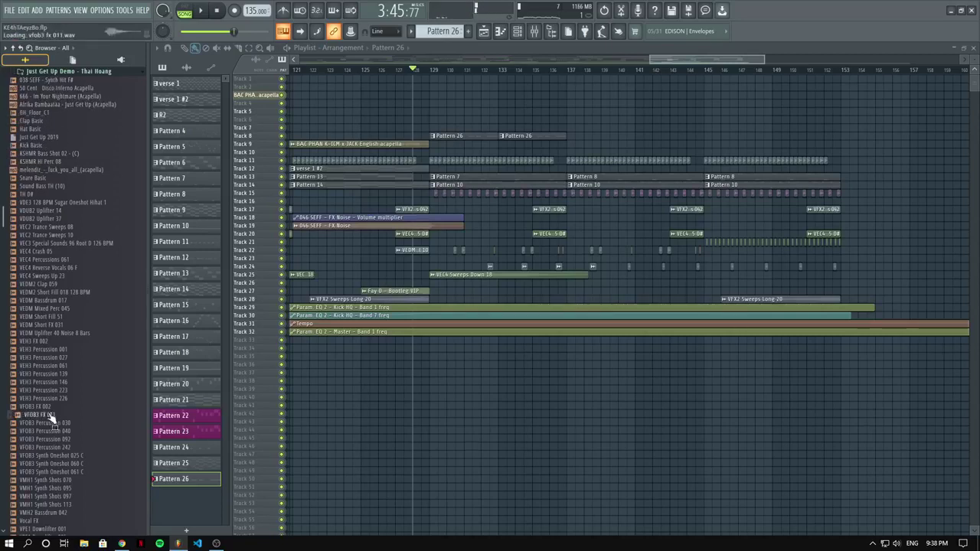
scroll(59, 494, down, 4)
click(55, 457)
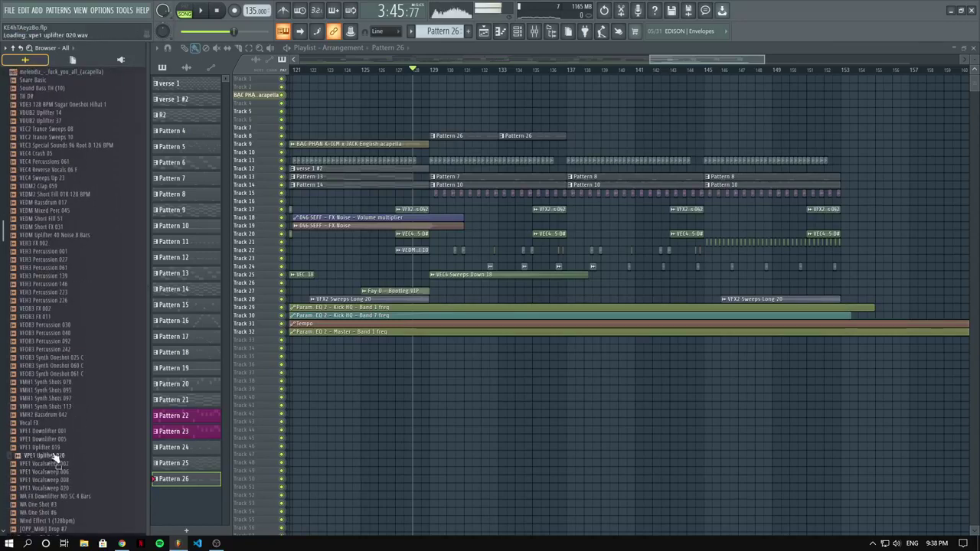
click(42, 528)
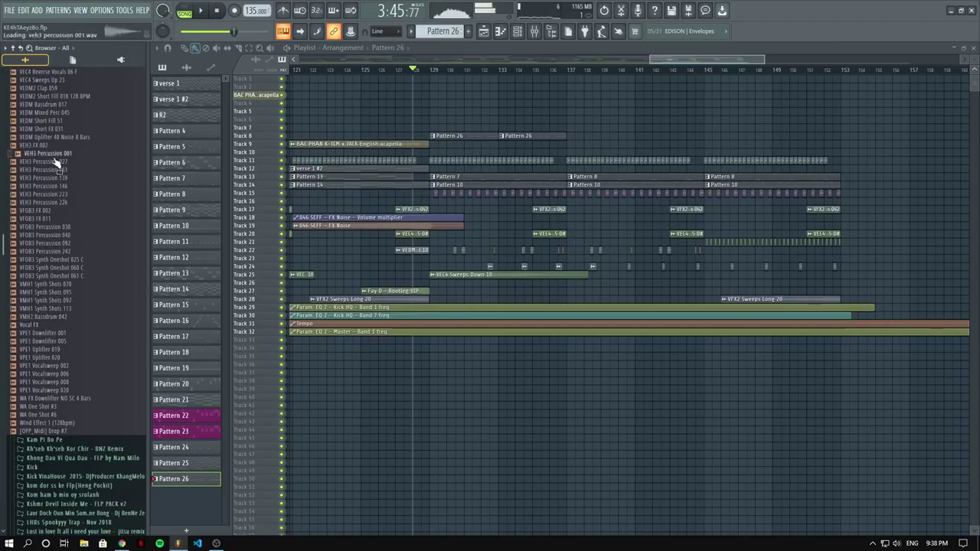
scroll(48, 242, up, 4)
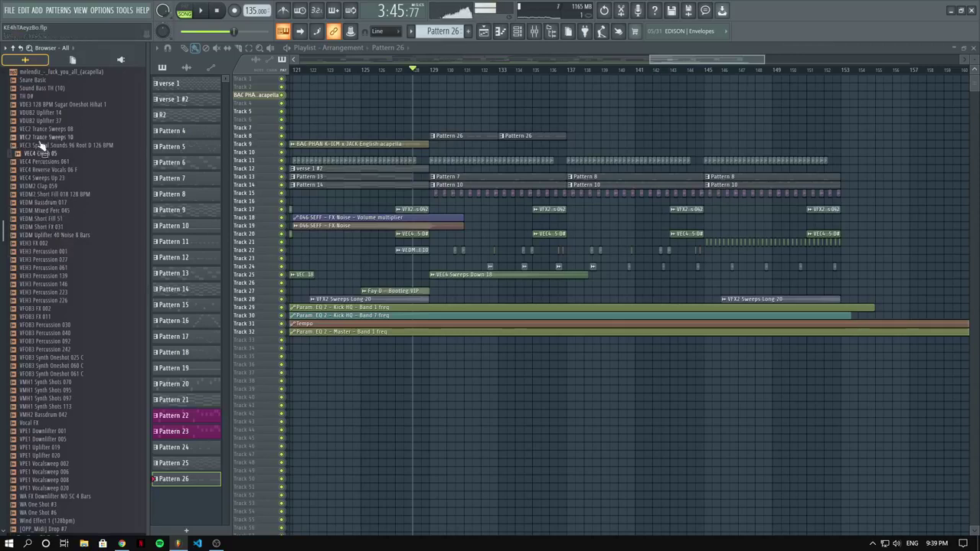
scroll(40, 96, up, 4)
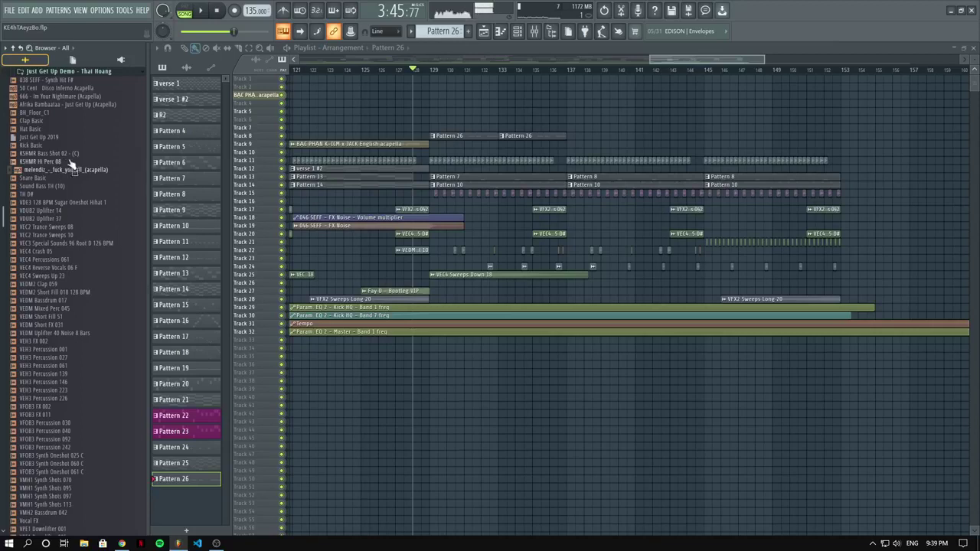
Play the song, check Pattern 26's percussion notes in the piano roll, and save the project from the playlist.
key(space)
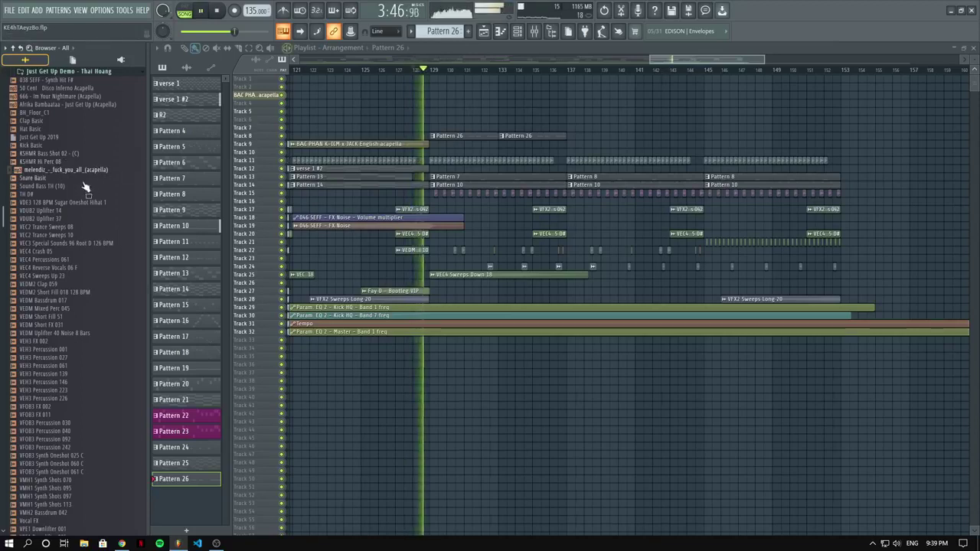
double_click(450, 138)
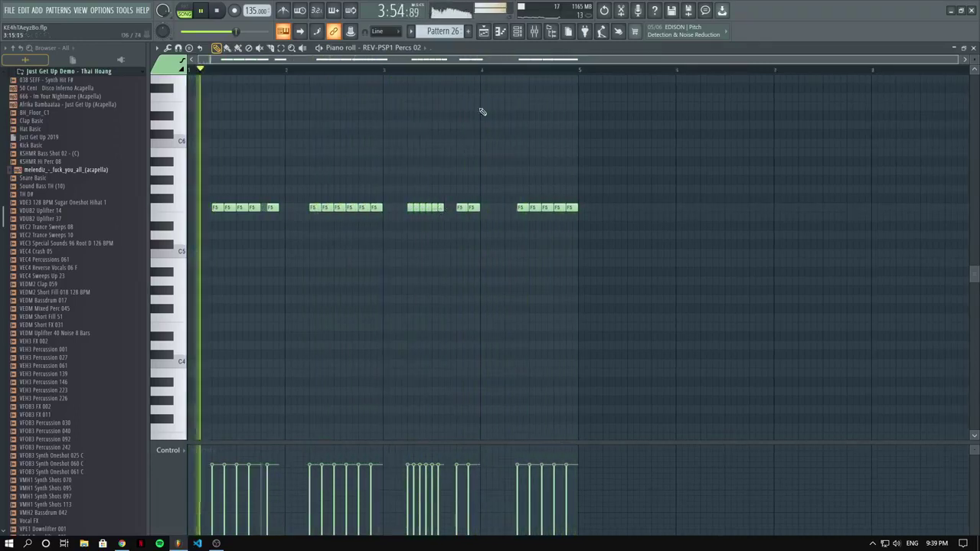
click(499, 32)
key(ctrl+s)
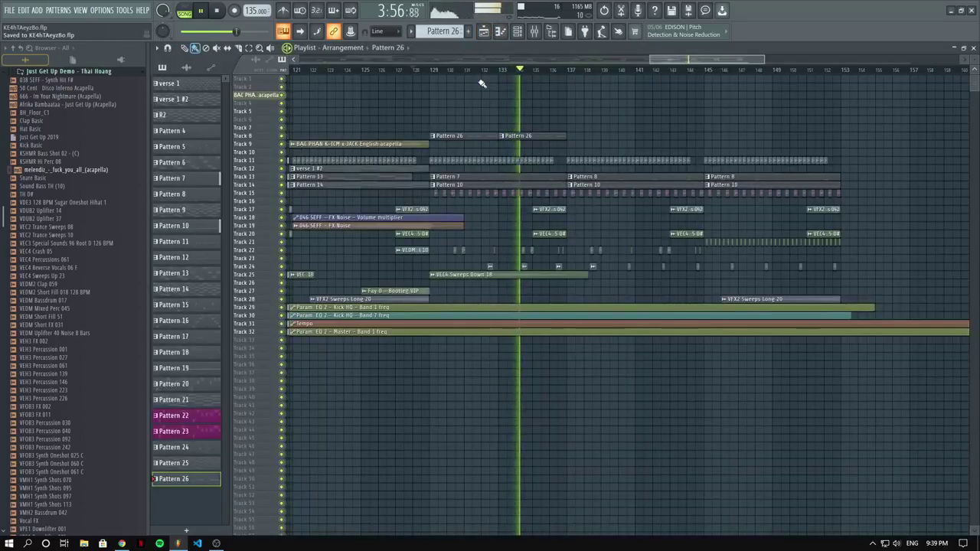
Replay the arrangement from around bar 136 and examine the whole song's layout in the playlist.
scroll(483, 83, down, 4)
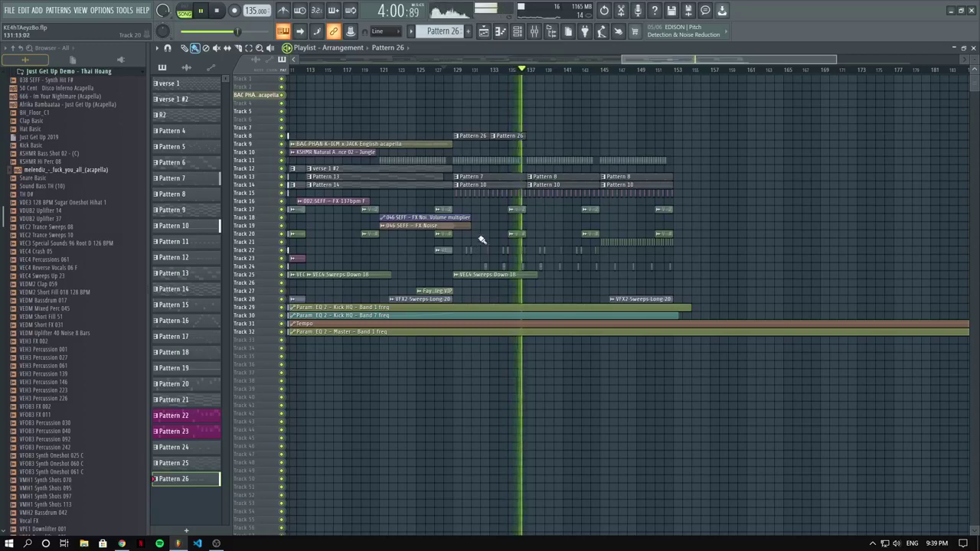
key(space)
click(518, 70)
key(space)
scroll(548, 118, up, 3)
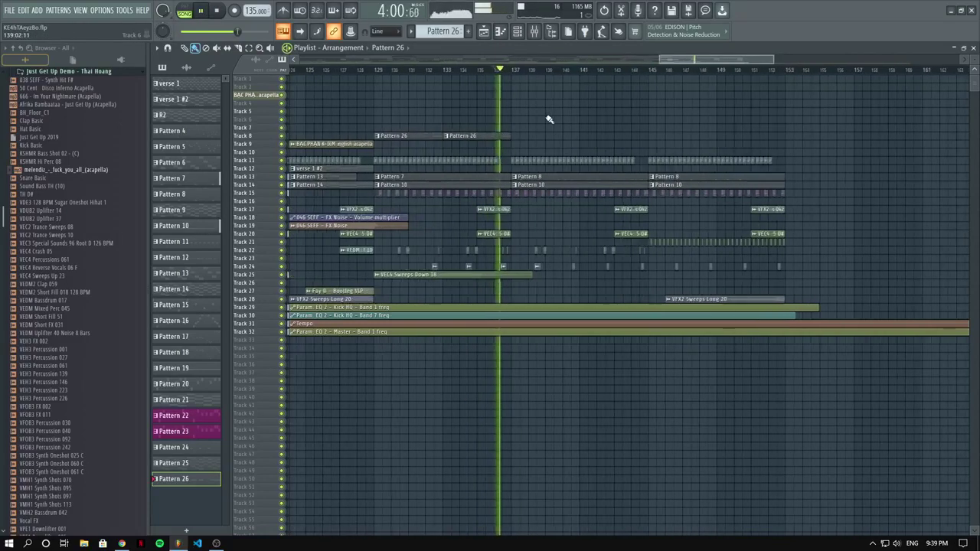
scroll(549, 118, down, 3)
scroll(548, 119, down, 4)
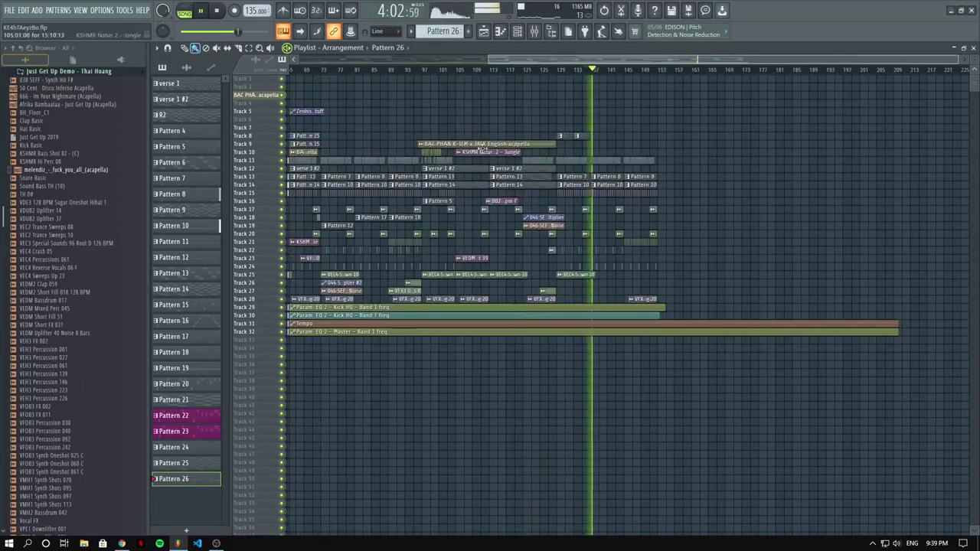
scroll(675, 161, down, 2)
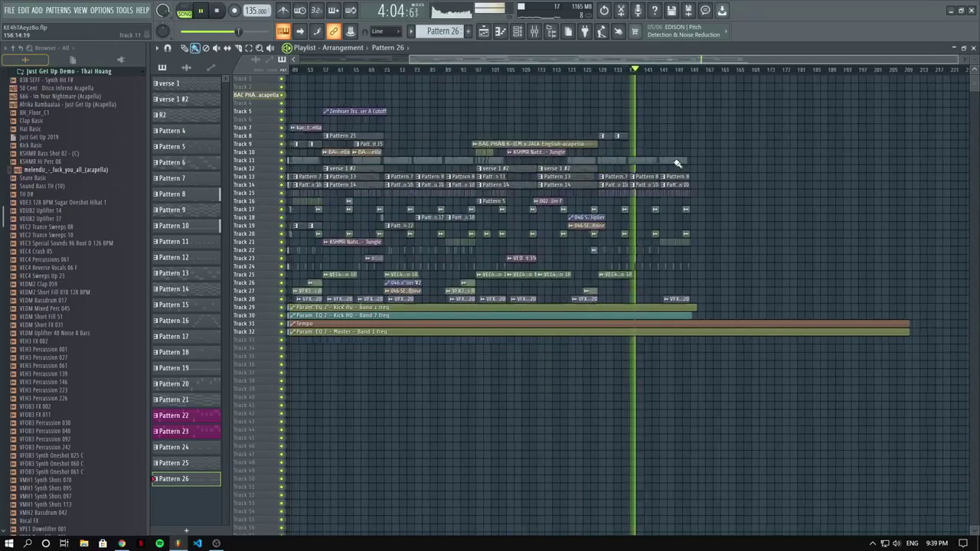
scroll(676, 161, down, 3)
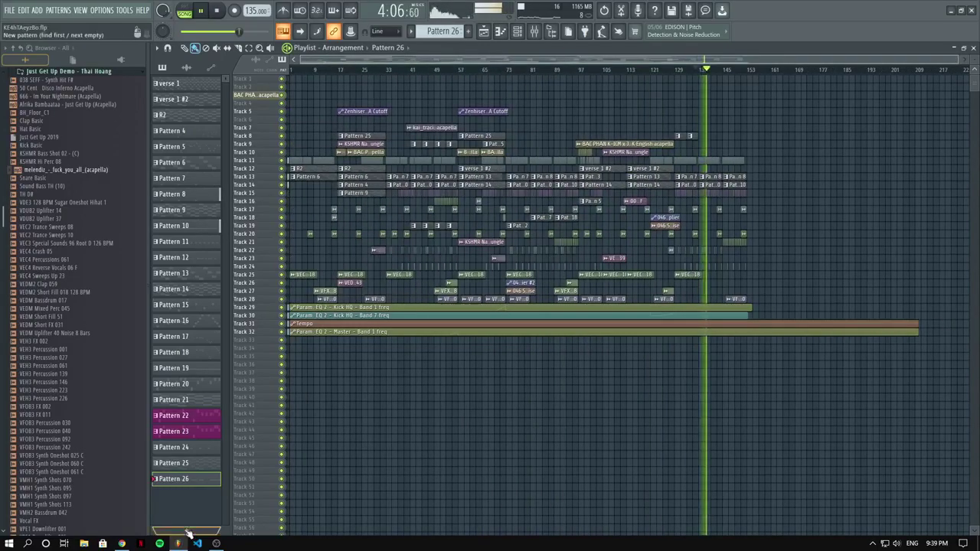
Play the song from around bar 12, hide the sample browser, and enlarge the playlist's clips and track height.
scroll(301, 102, up, 3)
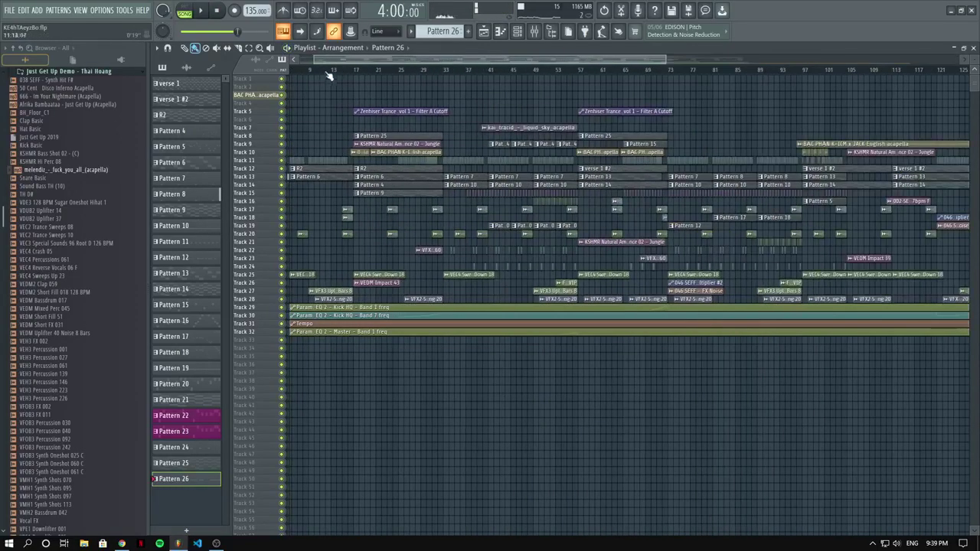
click(328, 69)
scroll(388, 100, down, 3)
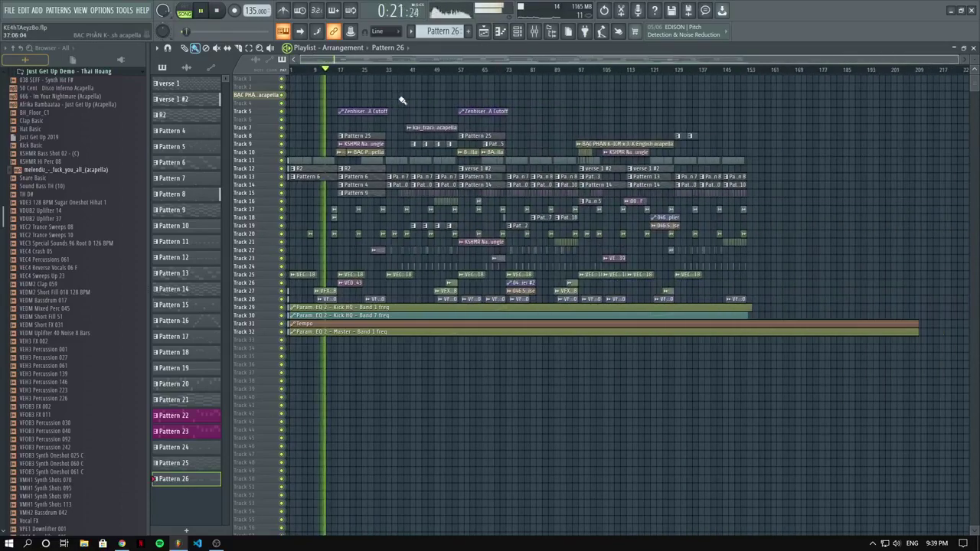
drag(148, 150, 1, 150)
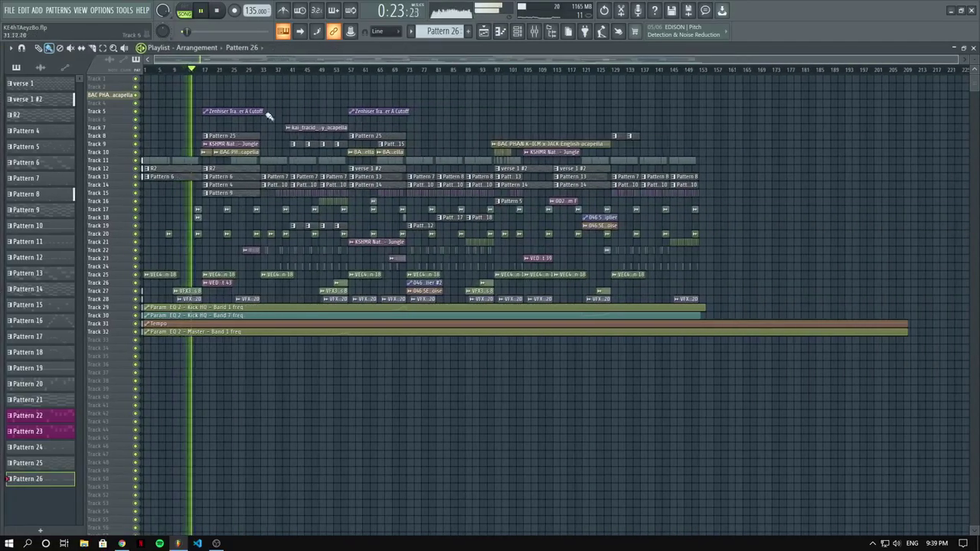
drag(956, 63, 651, 60)
drag(974, 63, 974, 104)
Listen to the section from bar 17 and examine the clips across the playlist tracks.
scroll(865, 95, down, 1)
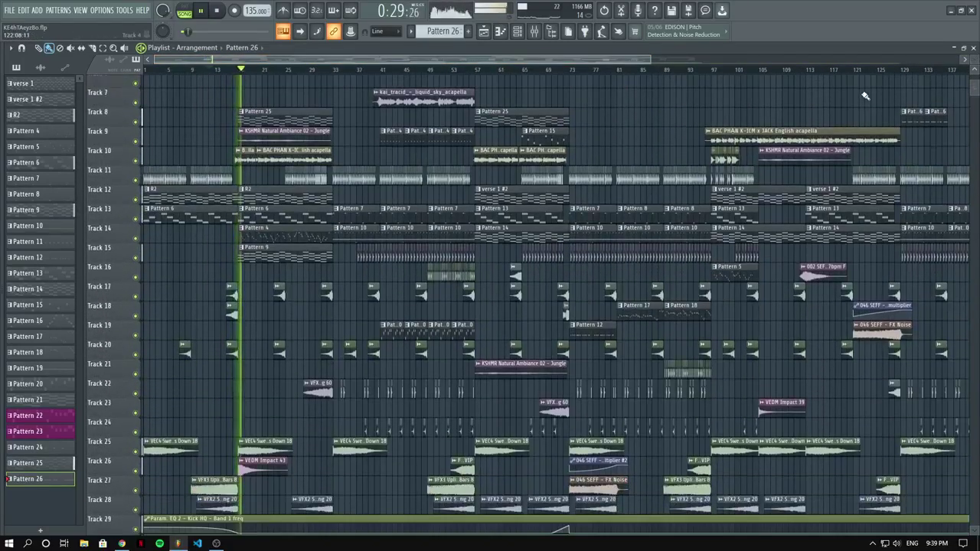
scroll(722, 114, down, 1)
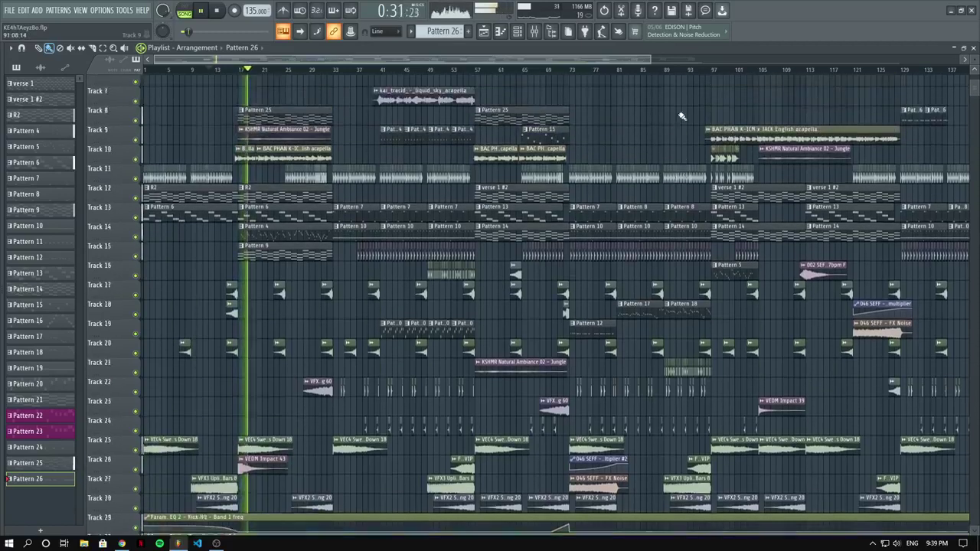
scroll(681, 116, up, 2)
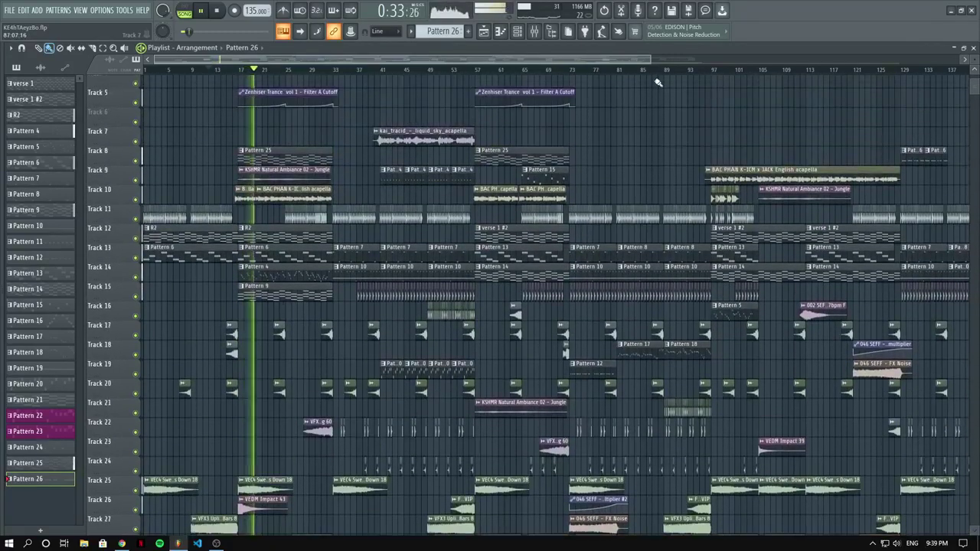
scroll(657, 179, down, 1)
scroll(665, 161, up, 2)
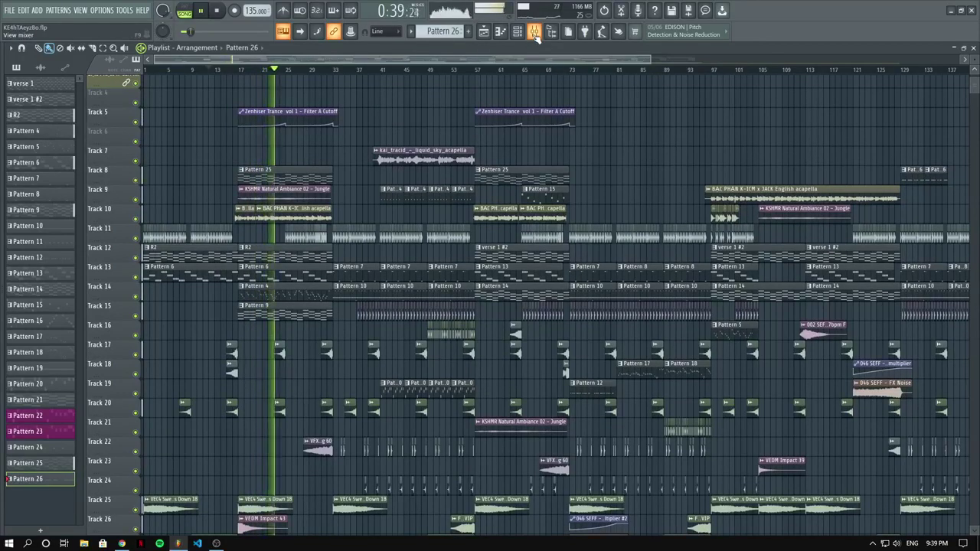
scroll(535, 101, down, 2)
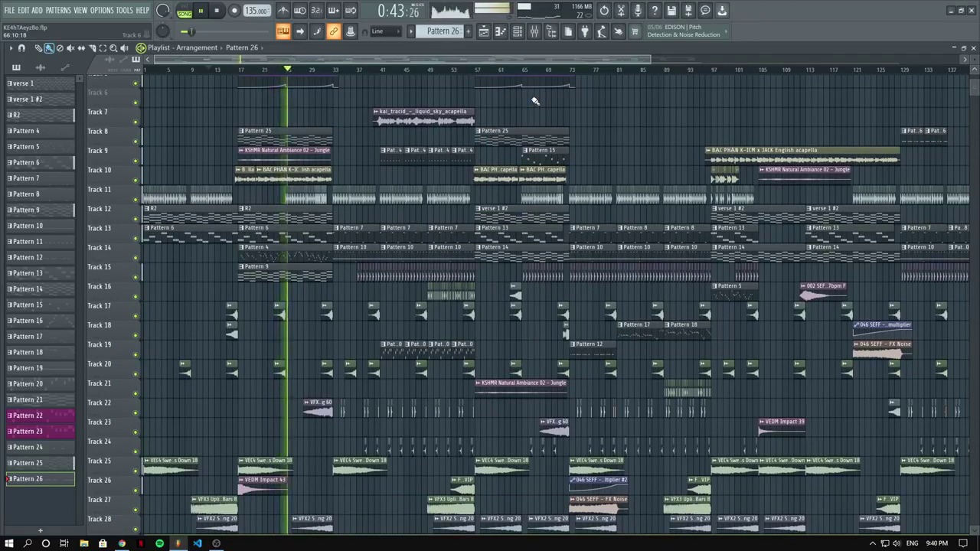
scroll(535, 102, down, 2)
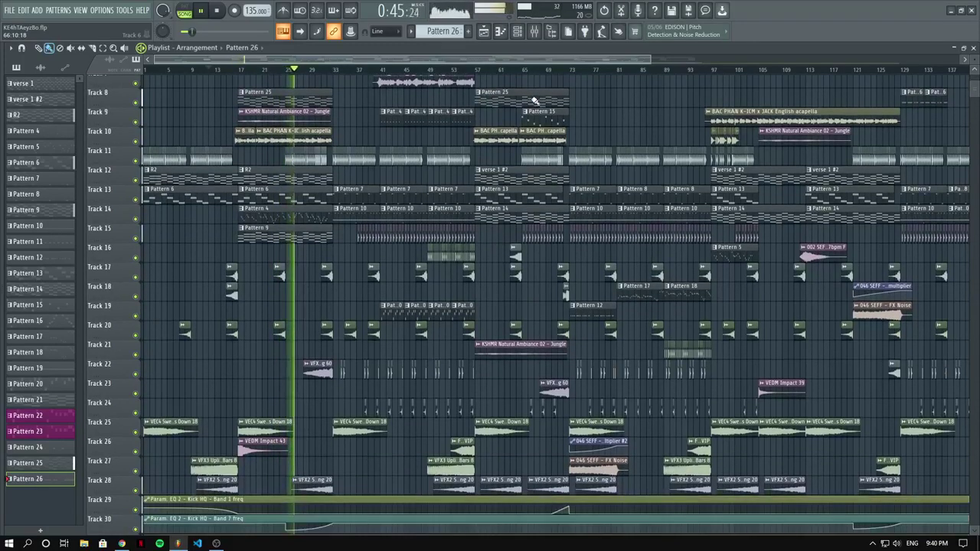
Lower the Zenhiser Trance vol 1 fader on mixer track 25 slightly and return to the playlist.
click(534, 32)
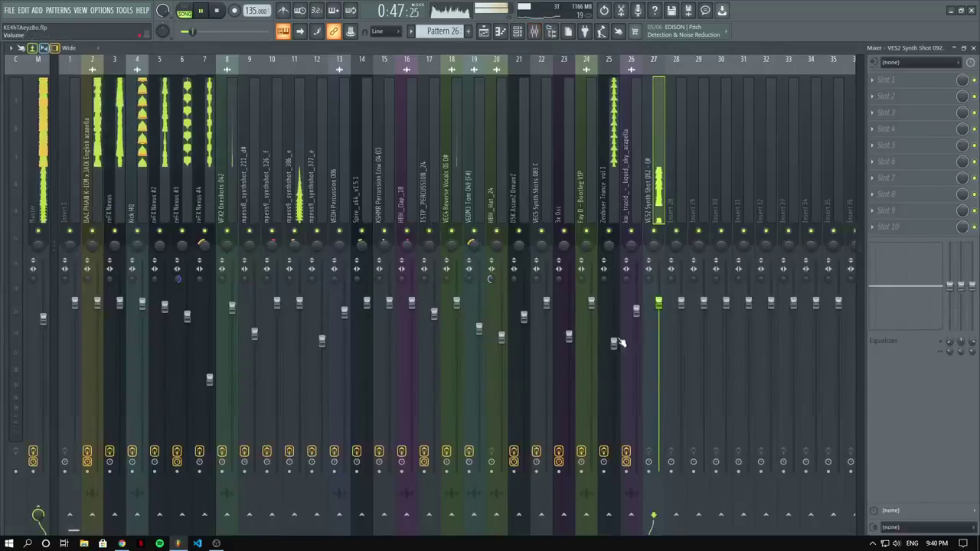
drag(613, 349, 613, 352)
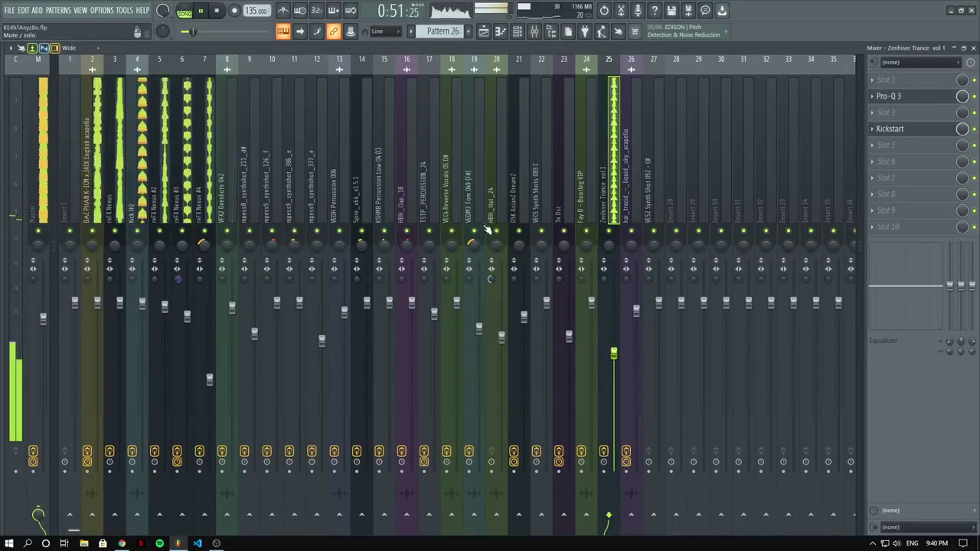
click(483, 31)
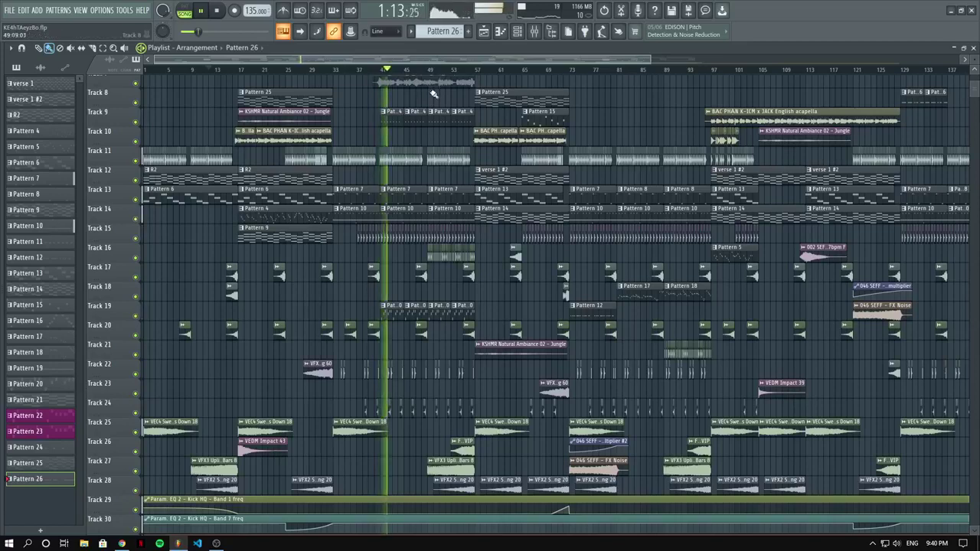
Play the arrangement from shortly before bar 57 and reduce the playlist's track height.
drag(431, 71, 473, 72)
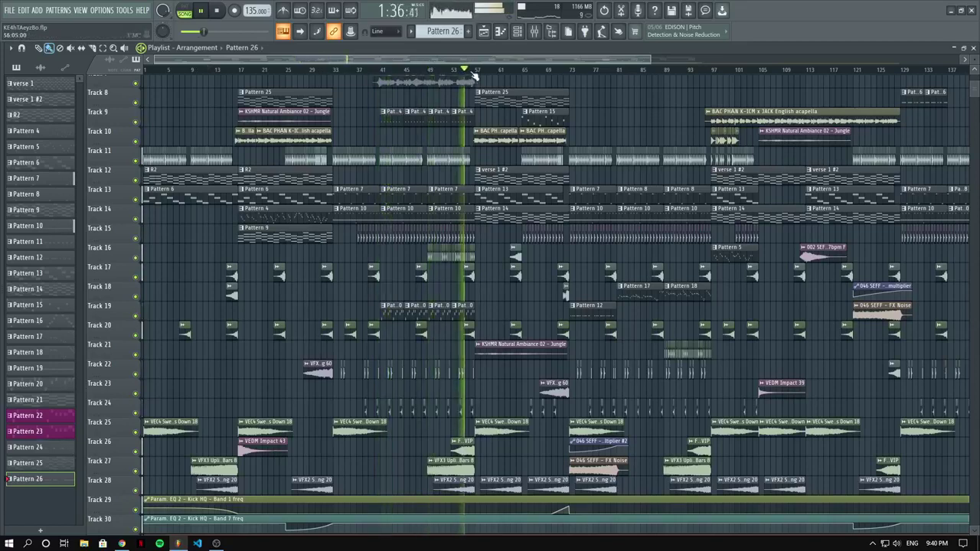
scroll(552, 306, down, 2)
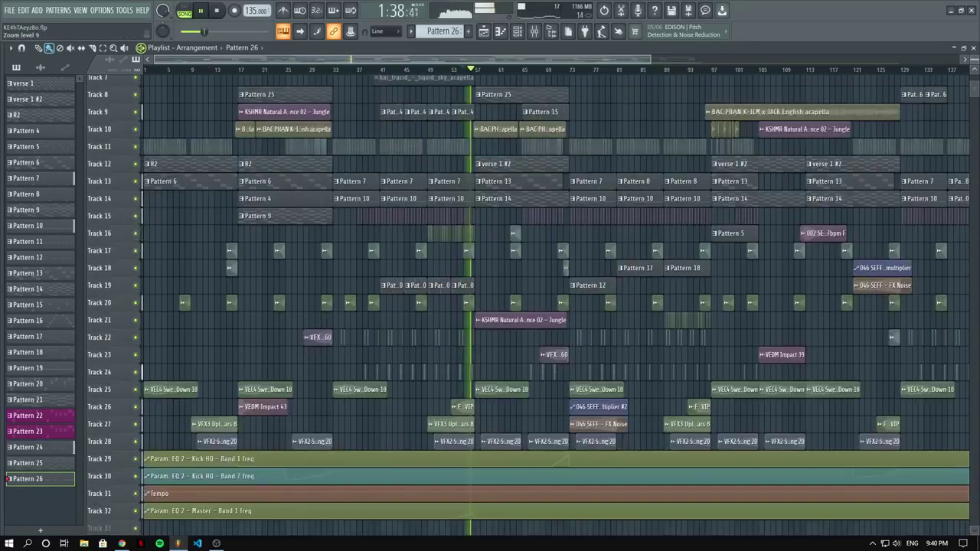
Enlarge the playlist's track height slightly and follow the arrangement's playback from about bar 57 to bar 73.
scroll(551, 306, up, 1)
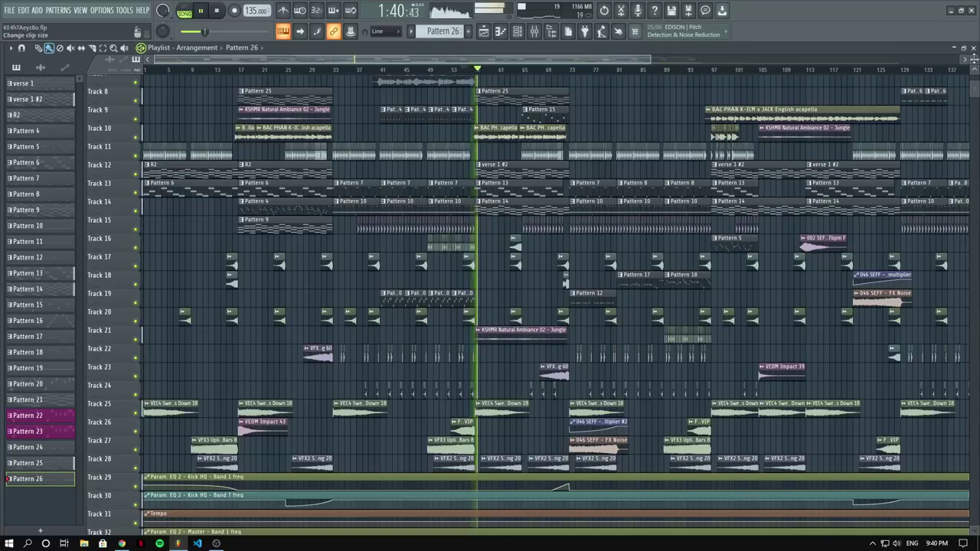
scroll(973, 59, down, 3)
scroll(741, 136, up, 2)
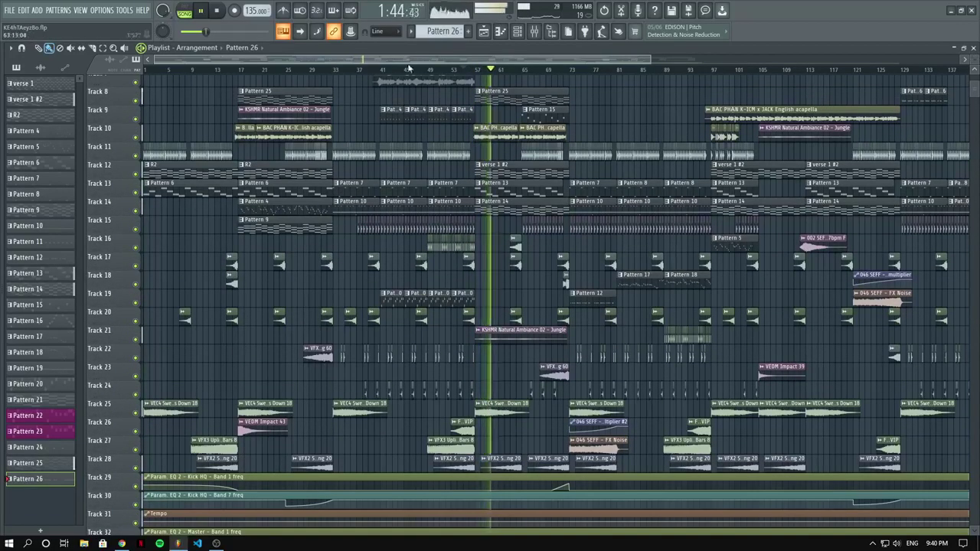
drag(149, 60, 268, 60)
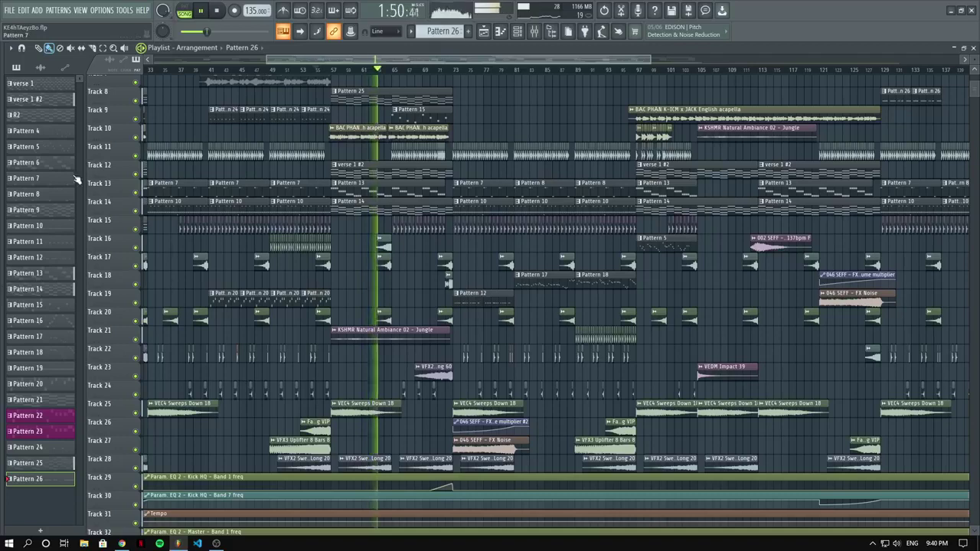
click(41, 67)
click(16, 69)
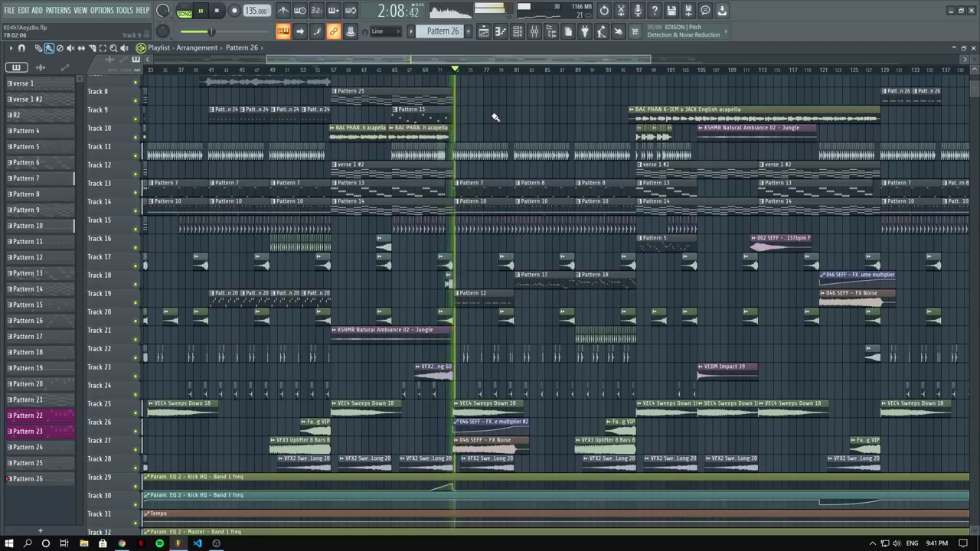
Skip playback ahead to around bars 80, 88 and 95, and examine the clips on the lower playlist tracks.
click(509, 71)
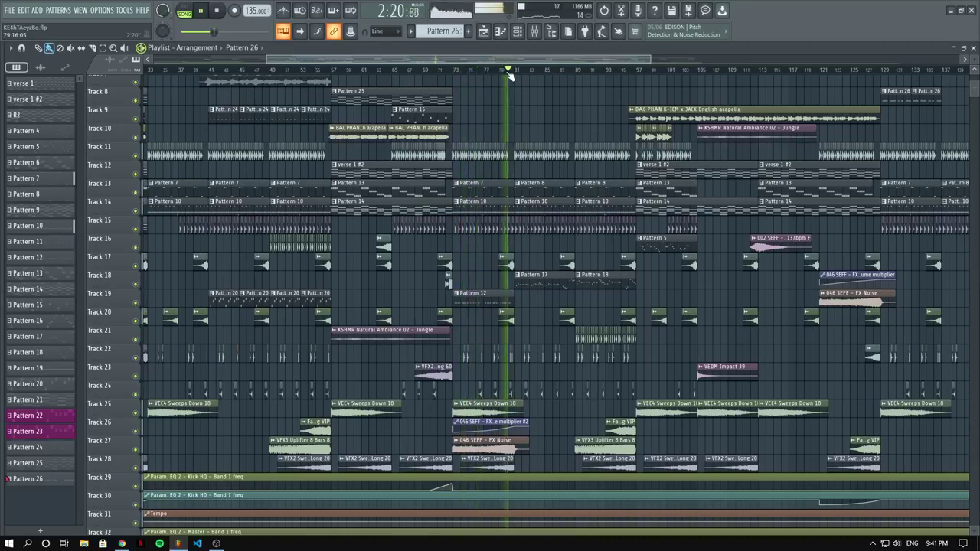
click(568, 71)
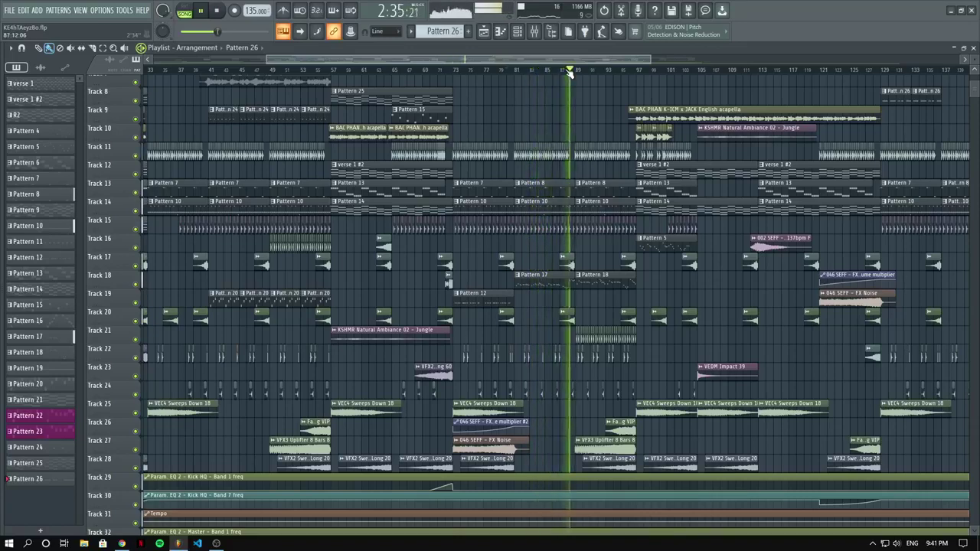
click(620, 72)
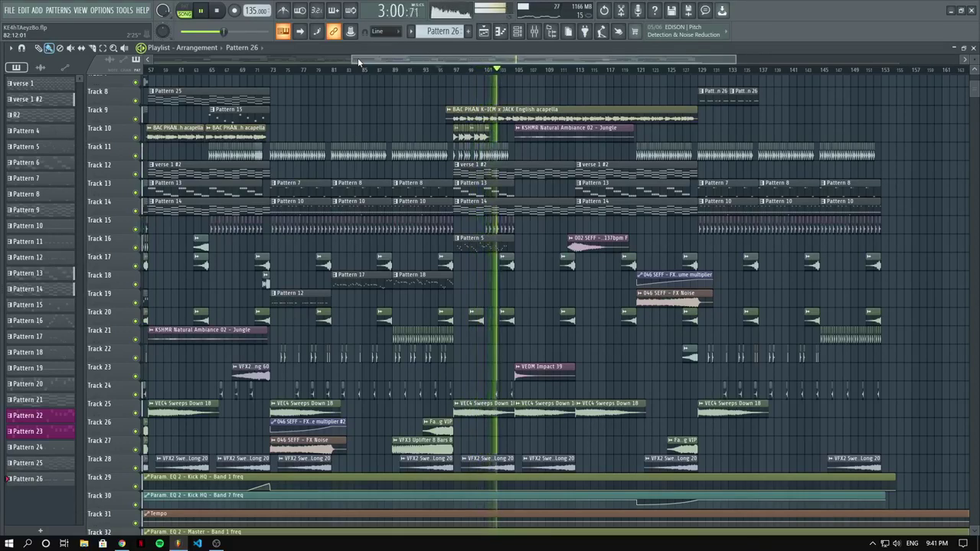
scroll(427, 165, down, 1)
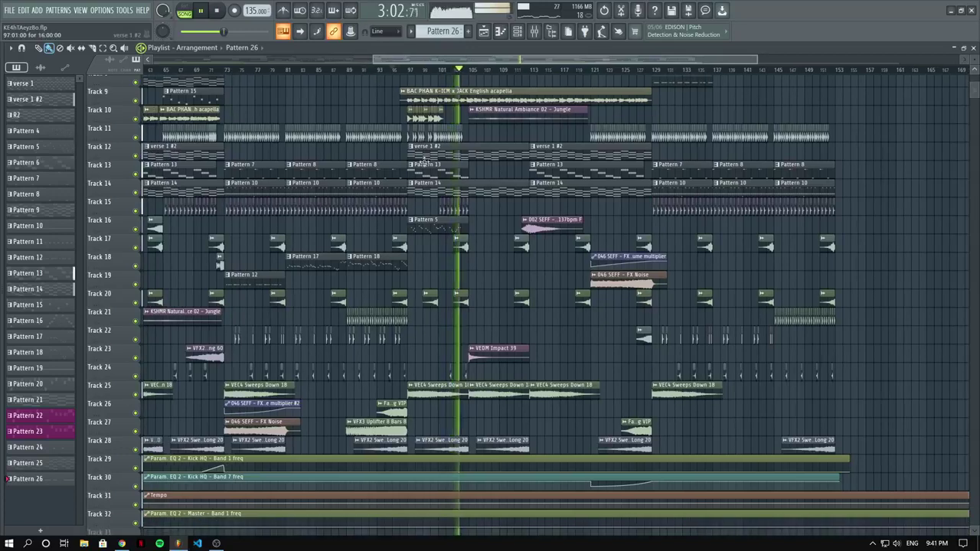
scroll(427, 165, down, 4)
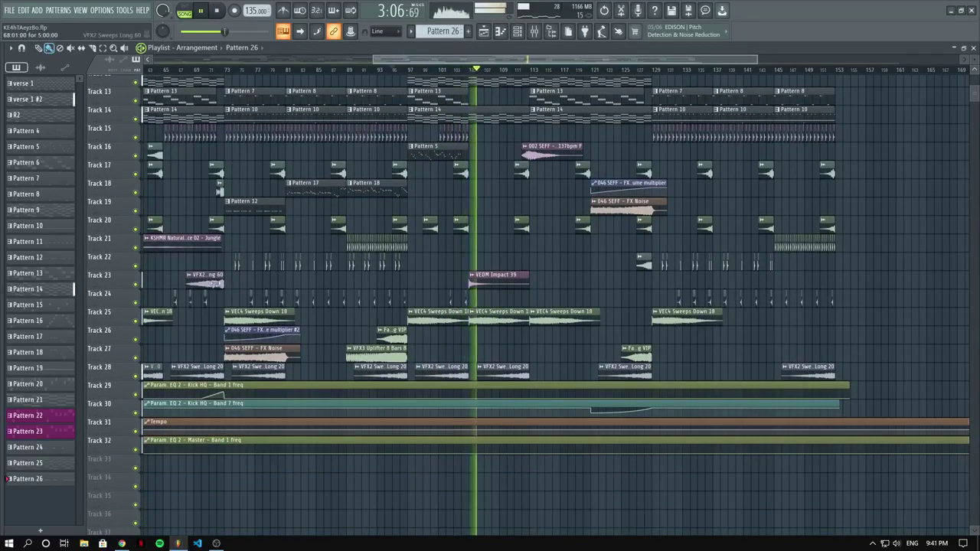
Place a copy of the VFX2 Sweeps Long 60 clip on track 27 ending at bar 105 and check its channel settings.
click(216, 282)
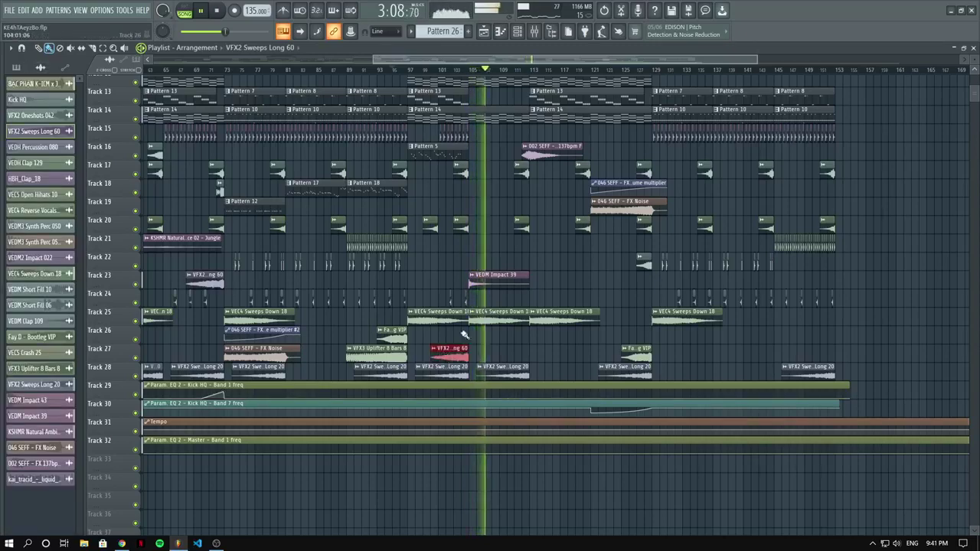
double_click(449, 352)
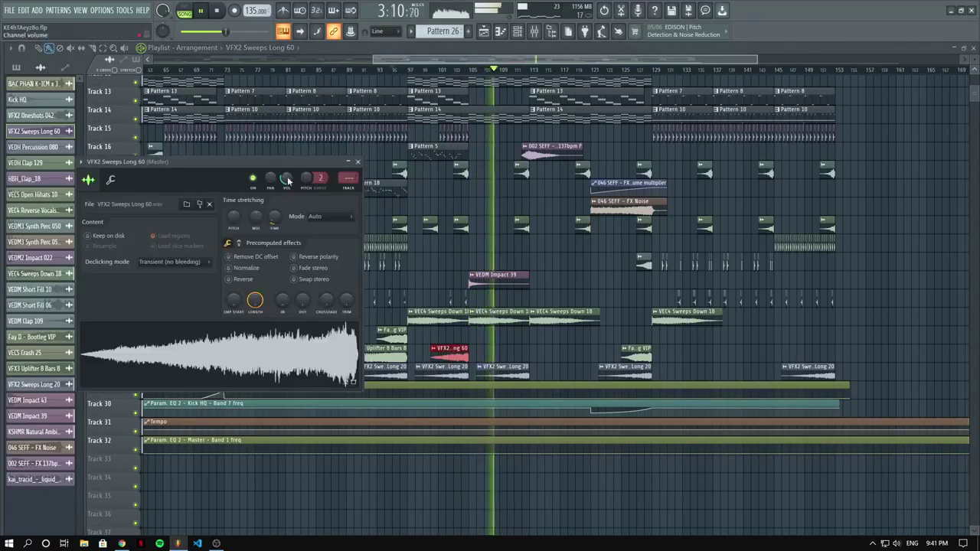
key(Escape)
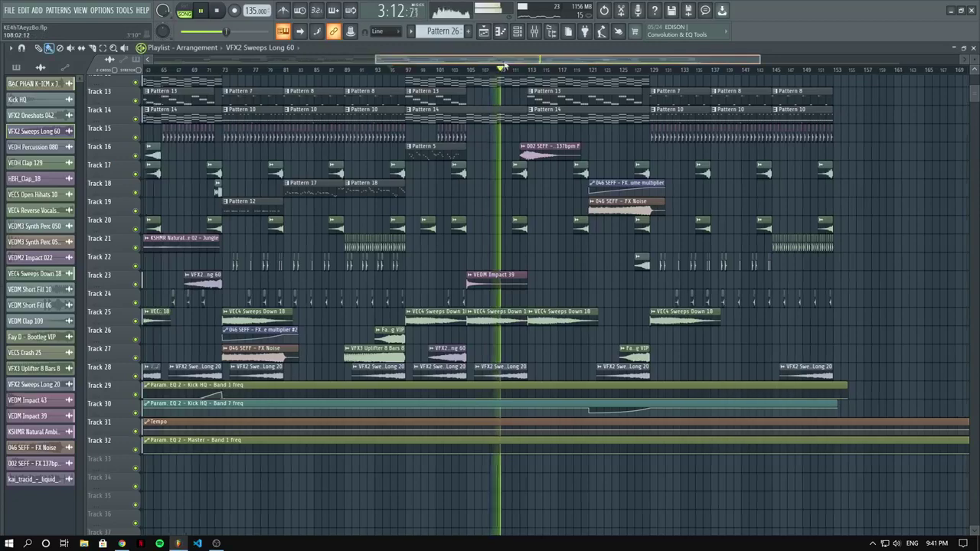
Move the 002 SEFF - FX 137bpm F clip near bar 113 from track 16 down to track 22.
scroll(501, 77, right, 3)
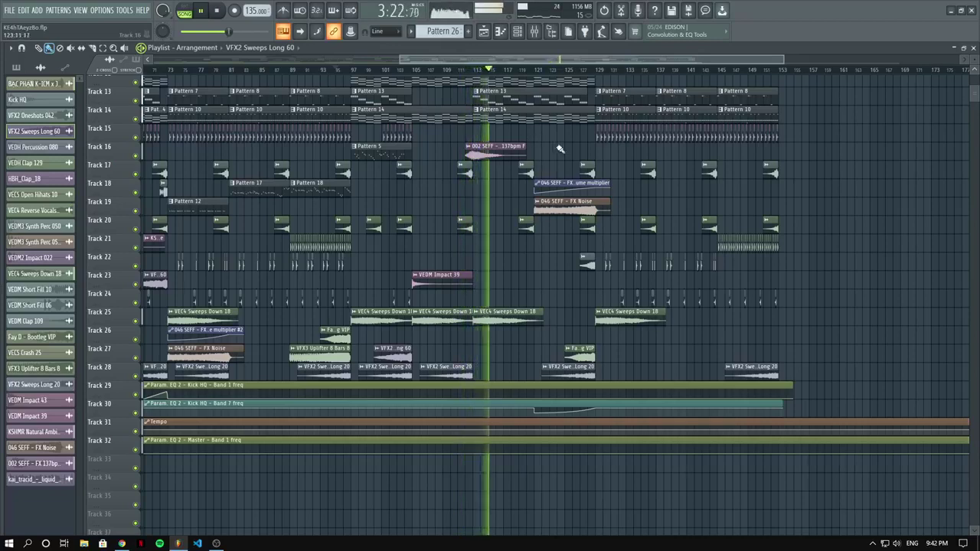
scroll(560, 148, up, 2)
drag(494, 228, 499, 343)
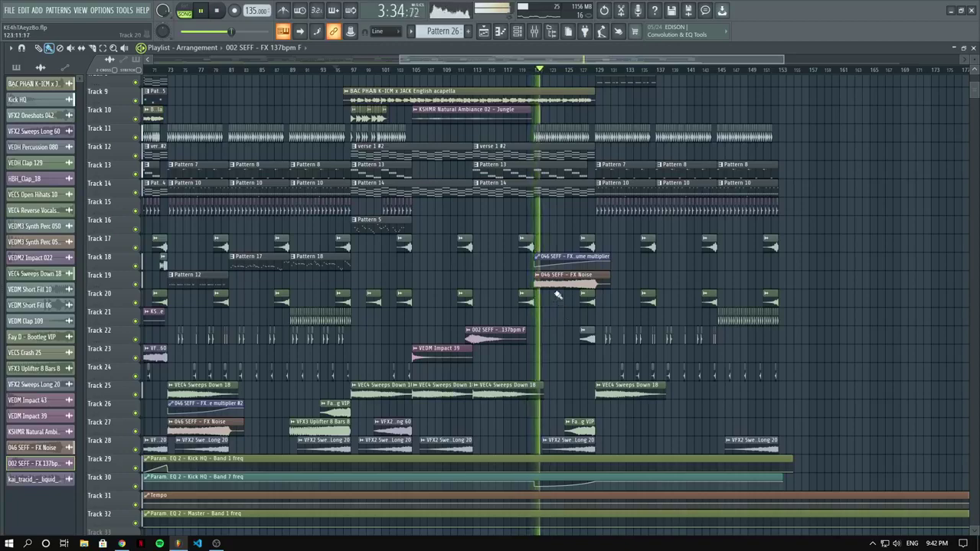
scroll(557, 293, up, 2)
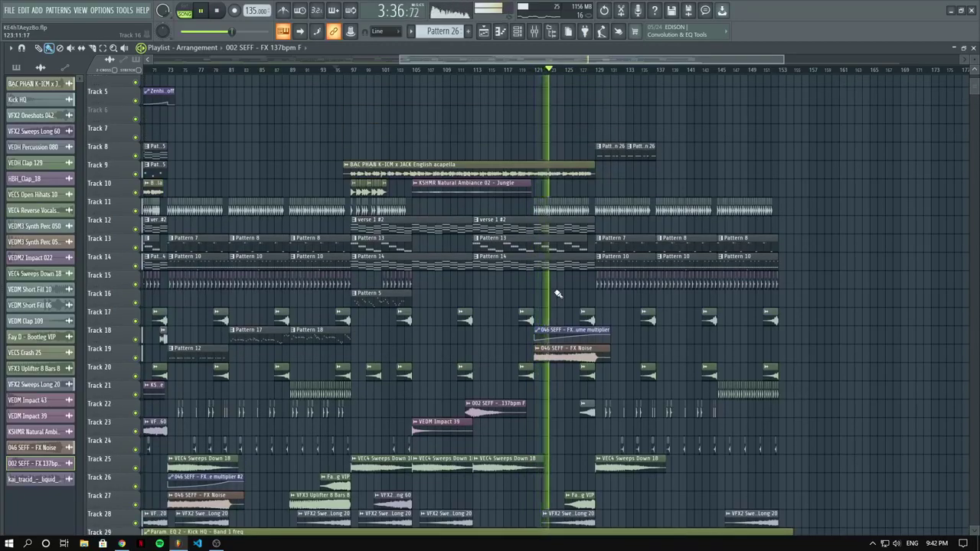
alt+scroll(558, 300, down, 3)
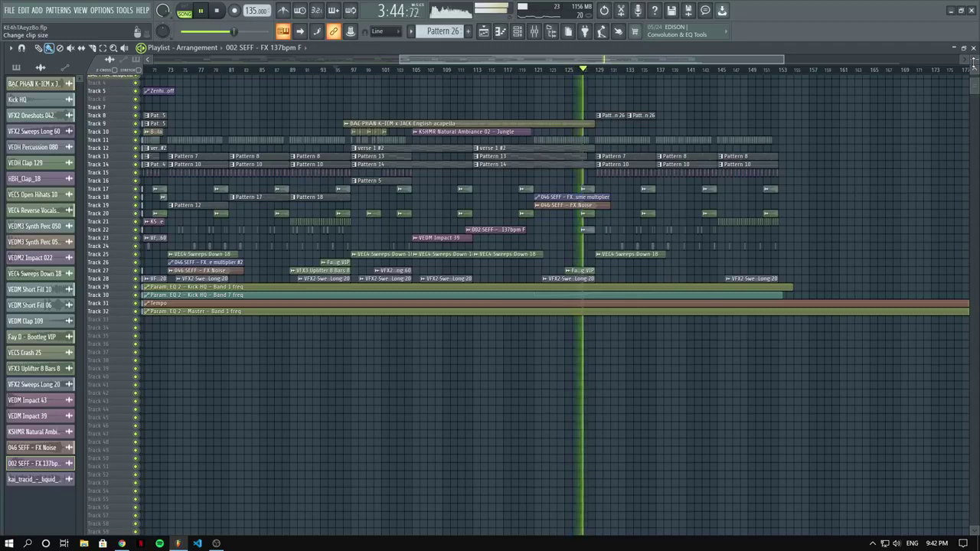
drag(973, 63, 973, 91)
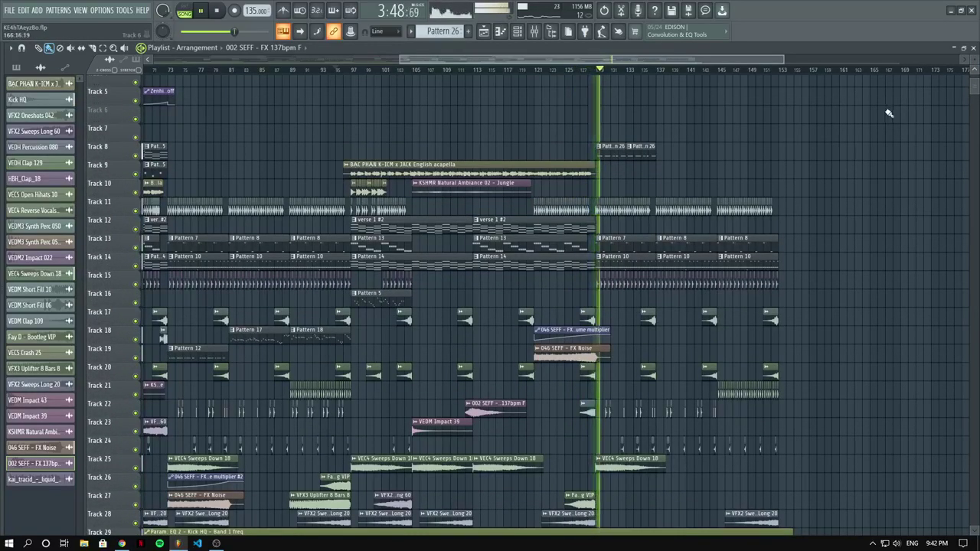
Try removing the first F5 note of Pattern 26 at bar 129, put it back, and return to the playlist.
scroll(594, 111, up, 4)
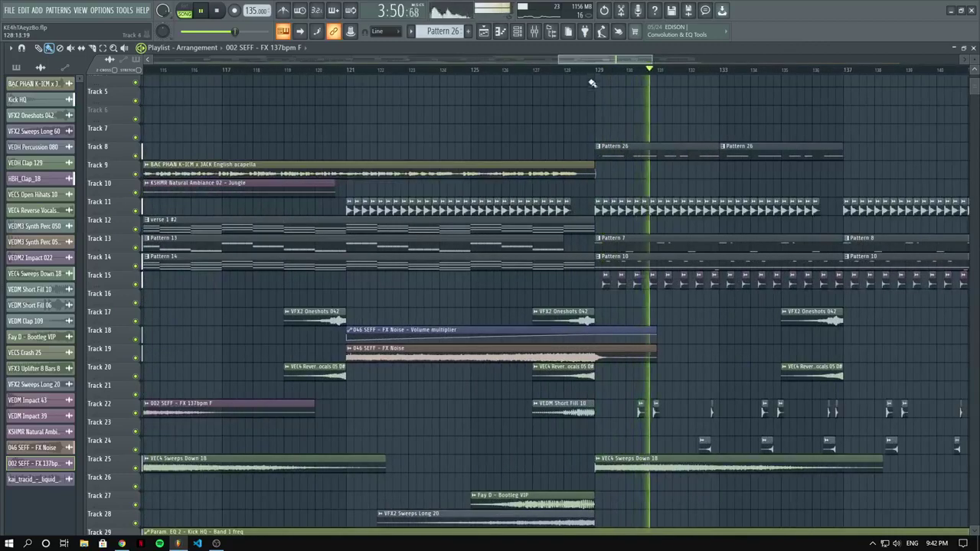
click(592, 69)
double_click(623, 157)
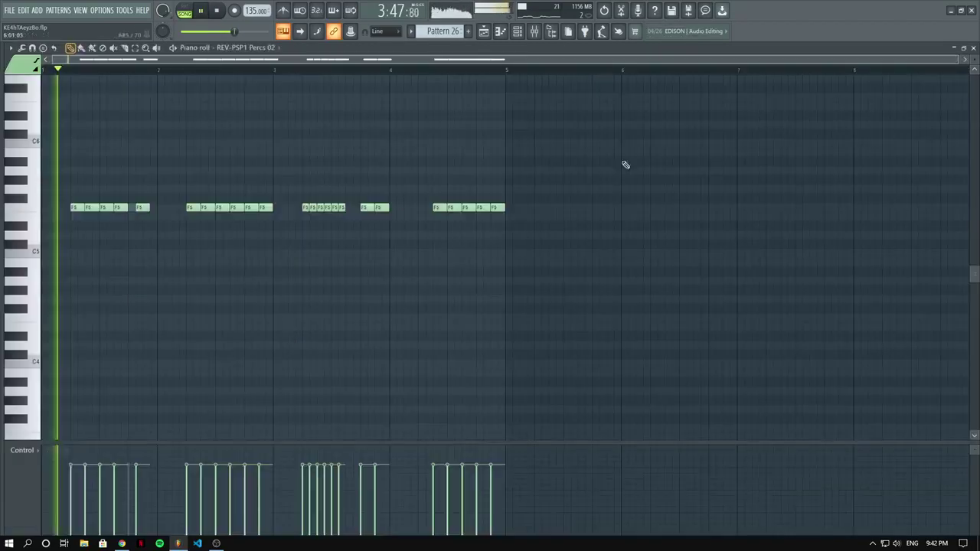
right_click(76, 207)
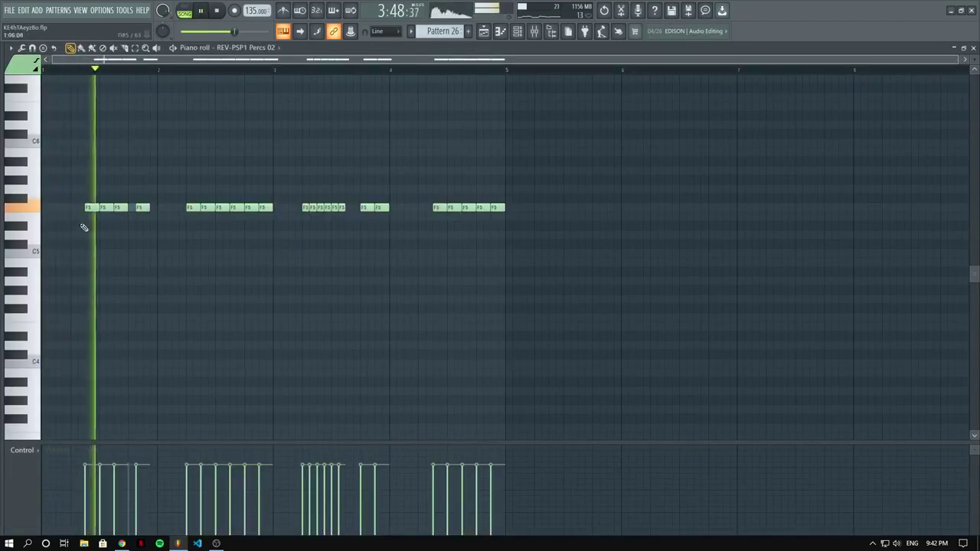
right_click(91, 208)
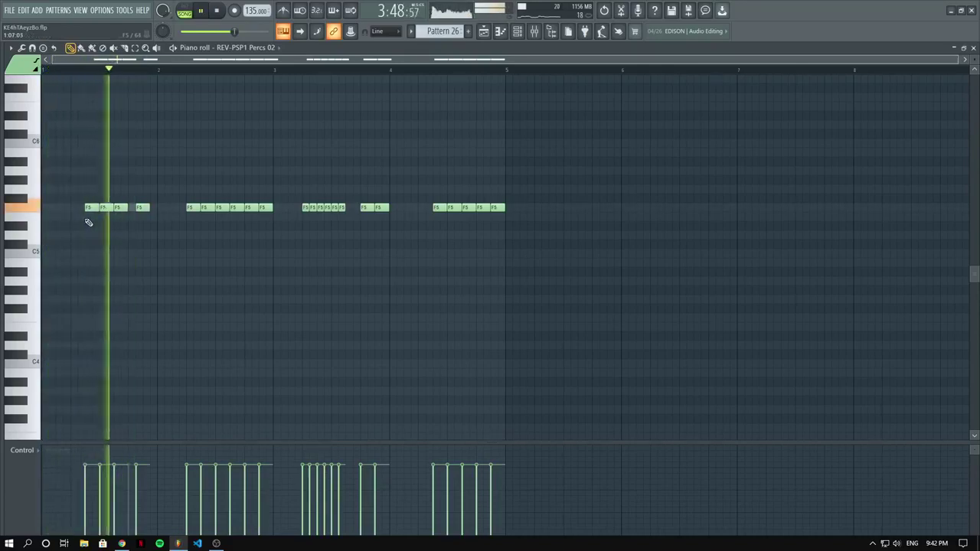
click(73, 207)
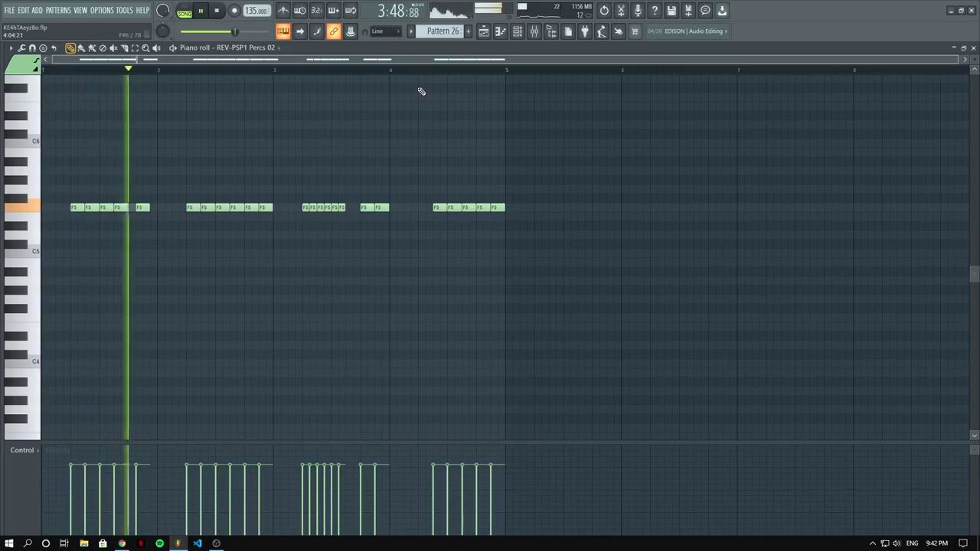
key(F5)
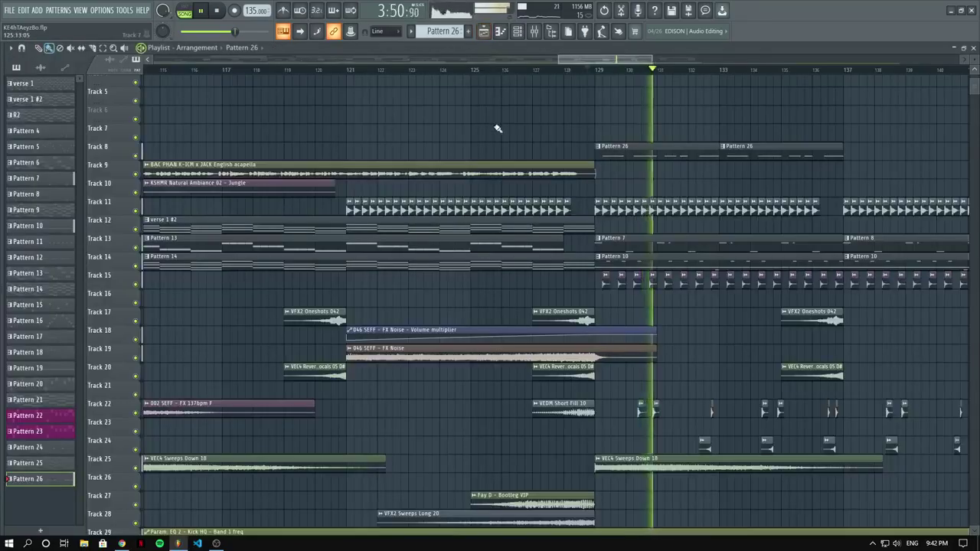
On mixer track 11, move Fruity Reeverb 2 below the Fruity delay bank and load Soundgoodizer into slot 4.
ctrl+scroll(561, 120, up, 4)
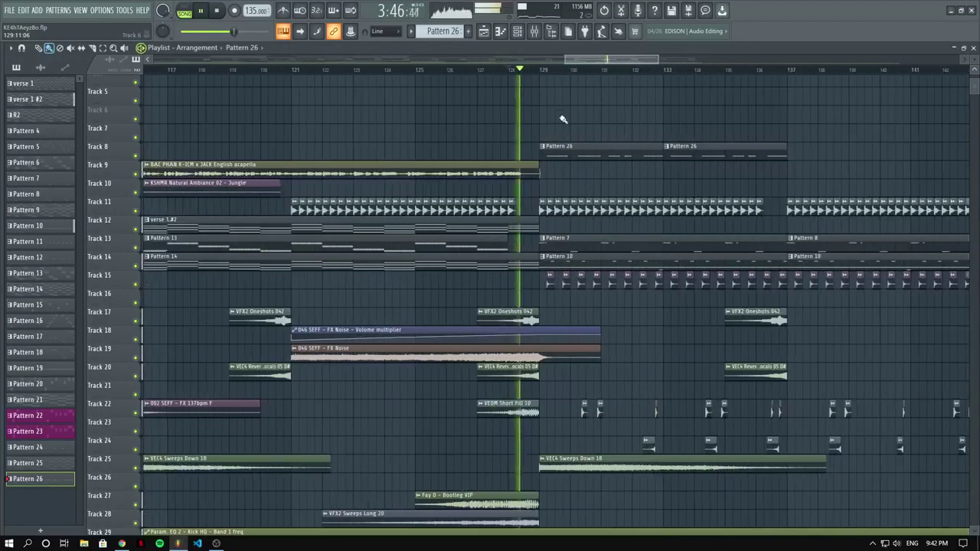
ctrl+scroll(562, 120, up, 1)
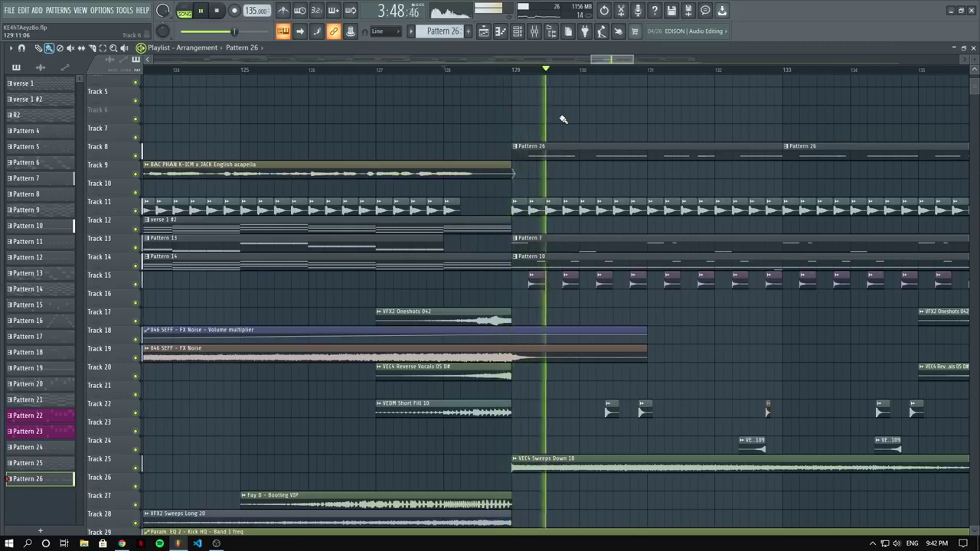
key(F9)
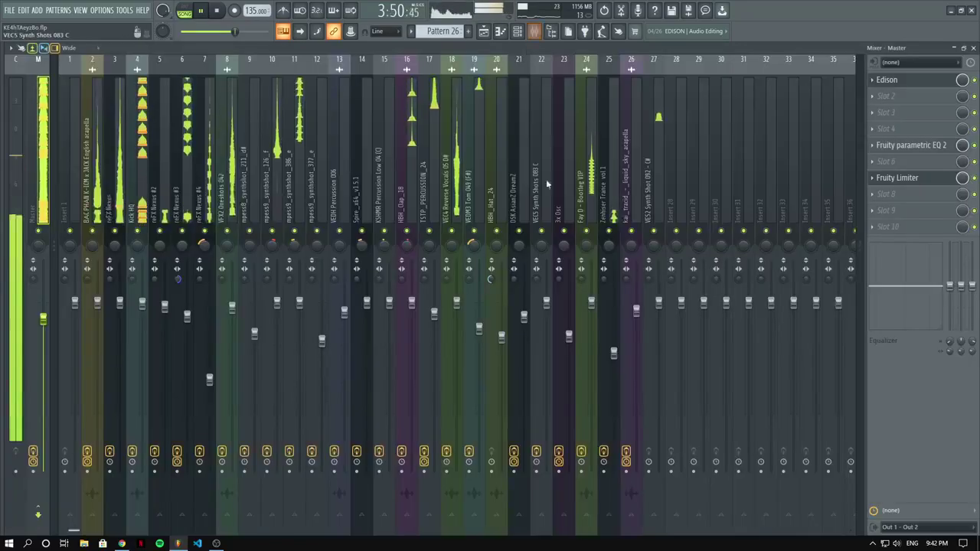
click(300, 303)
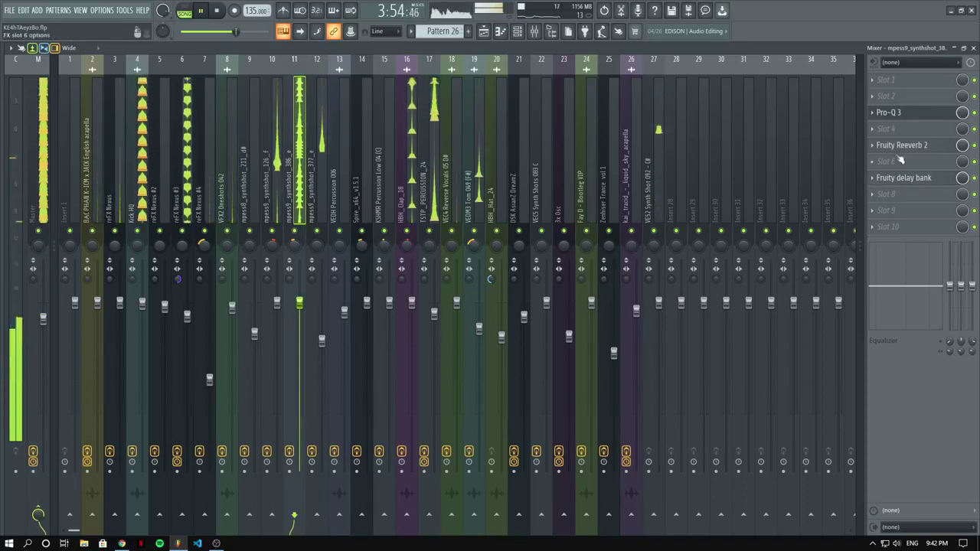
scroll(899, 151, down, 1)
click(904, 132)
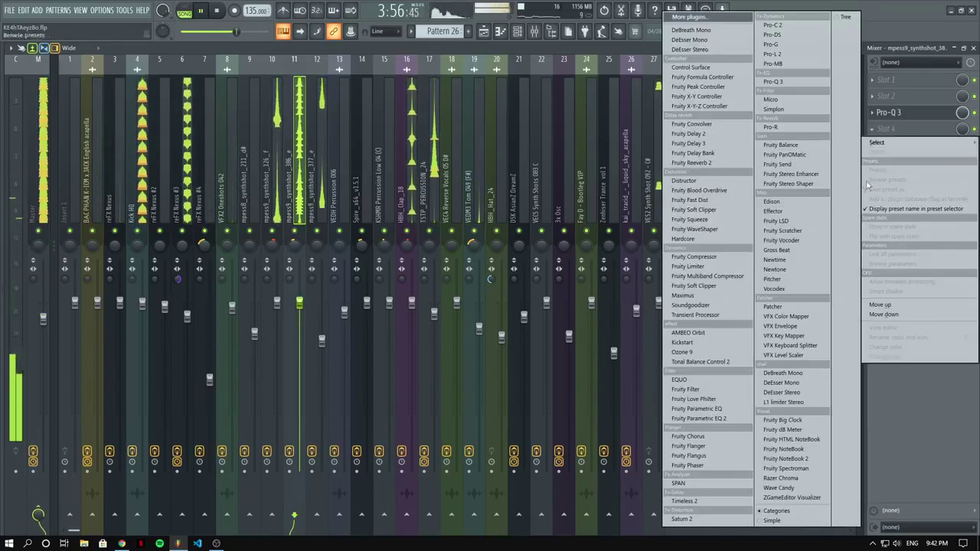
click(691, 305)
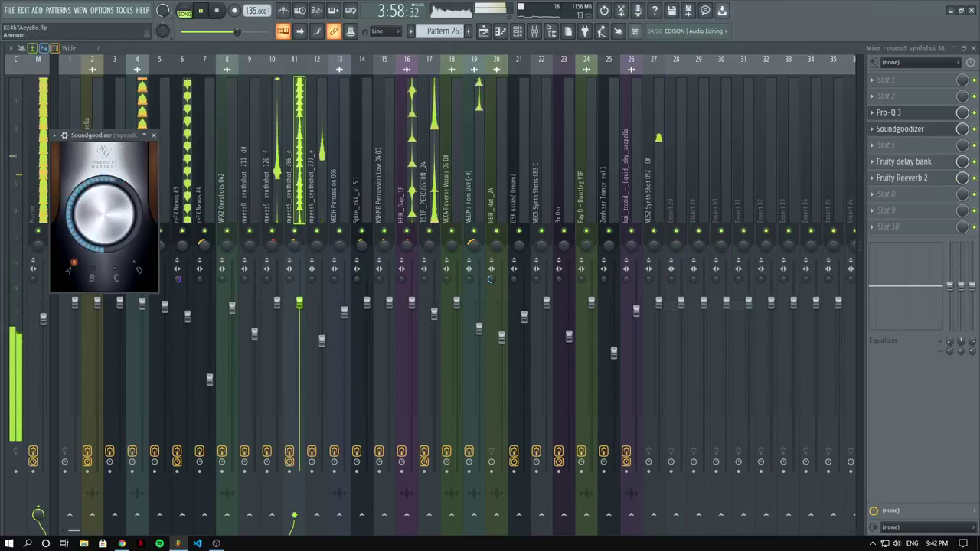
Raise the Soundgoodizer amount slightly, switch it to mode B, and return to the playlist.
mouse_move(104, 214)
mouse_down()
mouse_move(103, 234)
mouse_move(103, 197)
mouse_up()
click(94, 274)
click(483, 30)
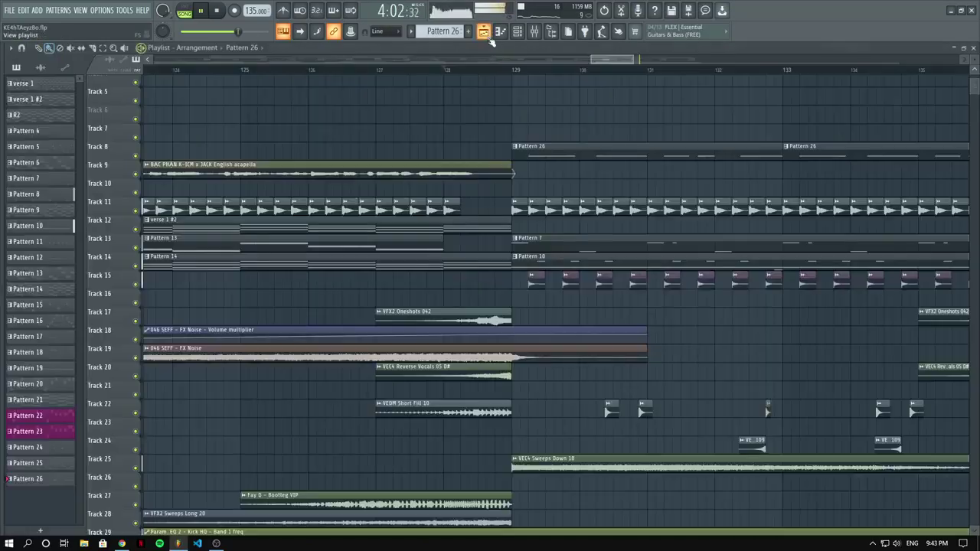
Save the project, stop playback, and bring the closing section from bar 125 into view.
scroll(466, 82, down, 3)
key(ctrl+s)
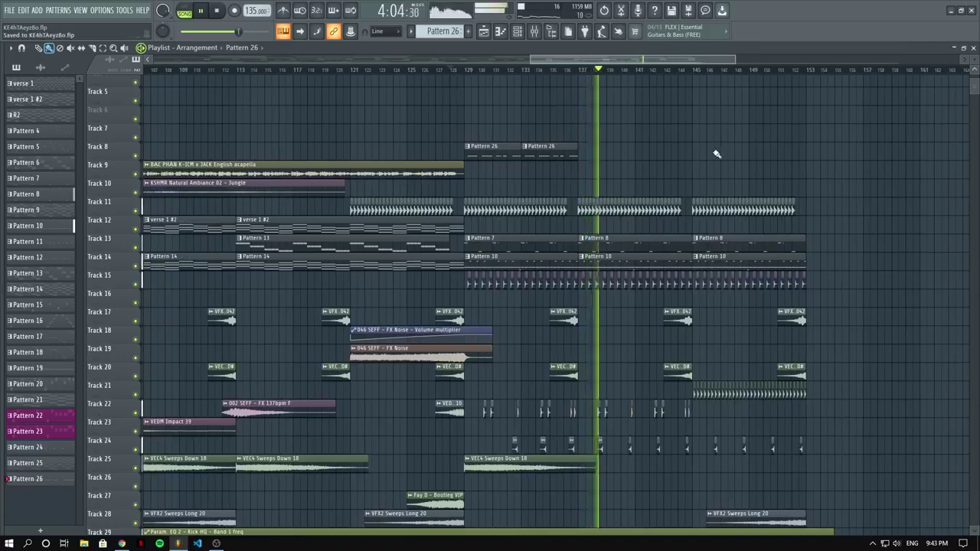
scroll(717, 154, up, 3)
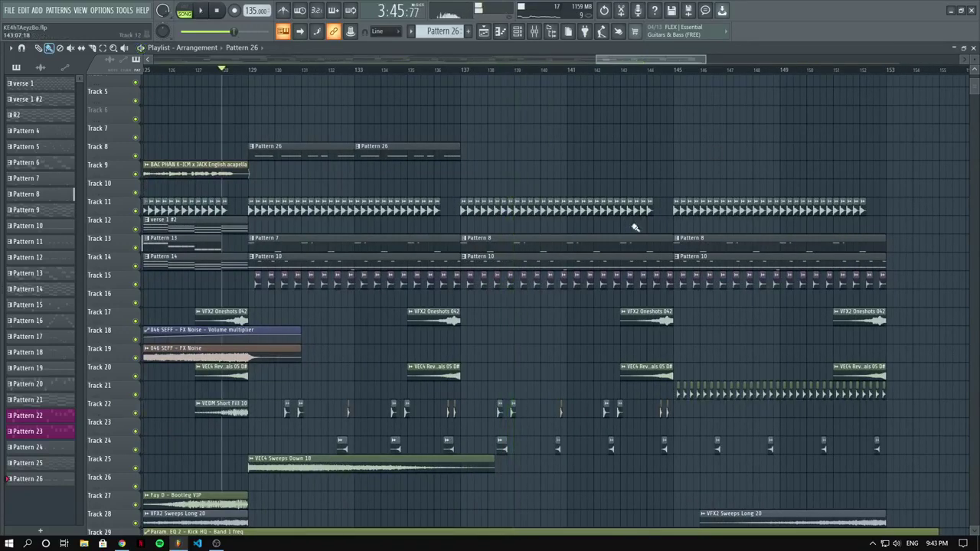
Switch to the Facebook Live Producer page in the browser and post the comment "BYE BYE" on the live video.
click(121, 544)
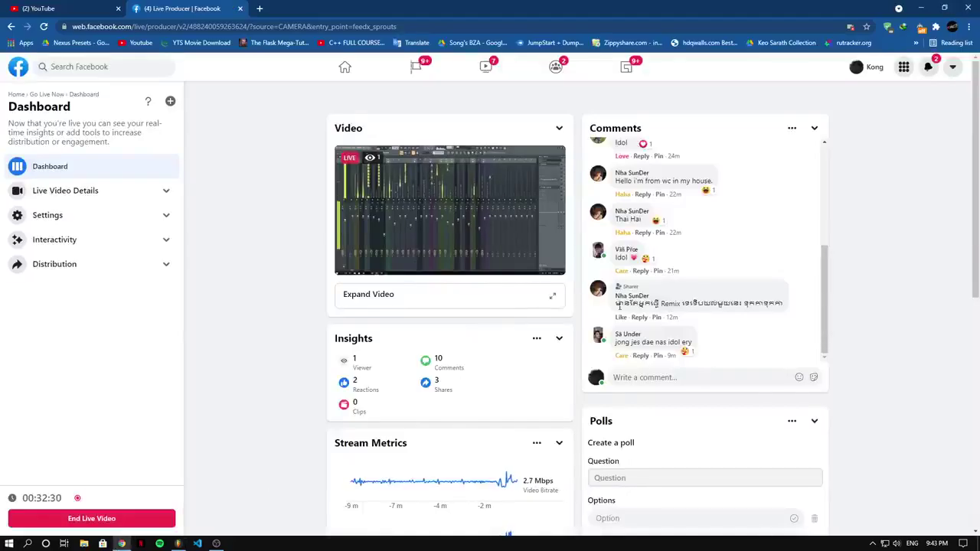
scroll(636, 310, down, 2)
scroll(632, 301, up, 2)
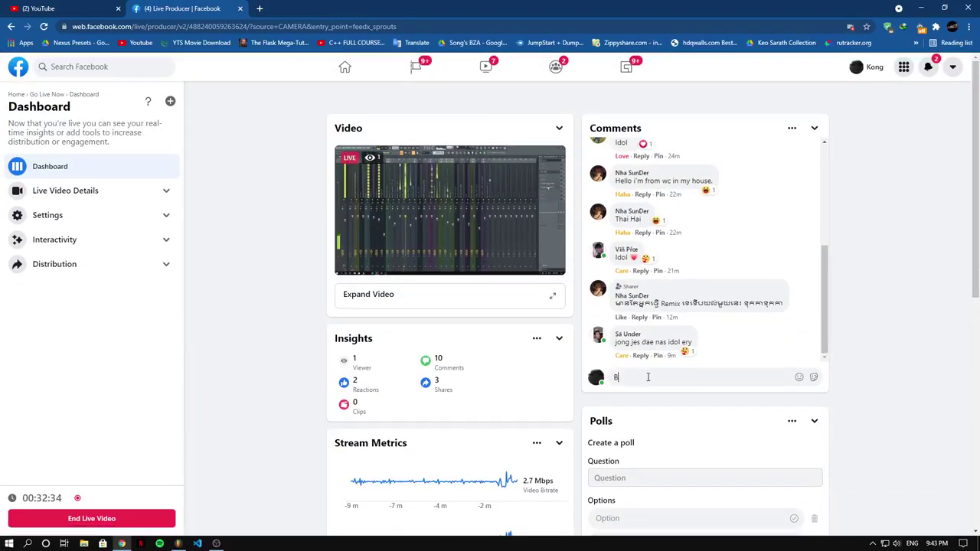
text(EY)
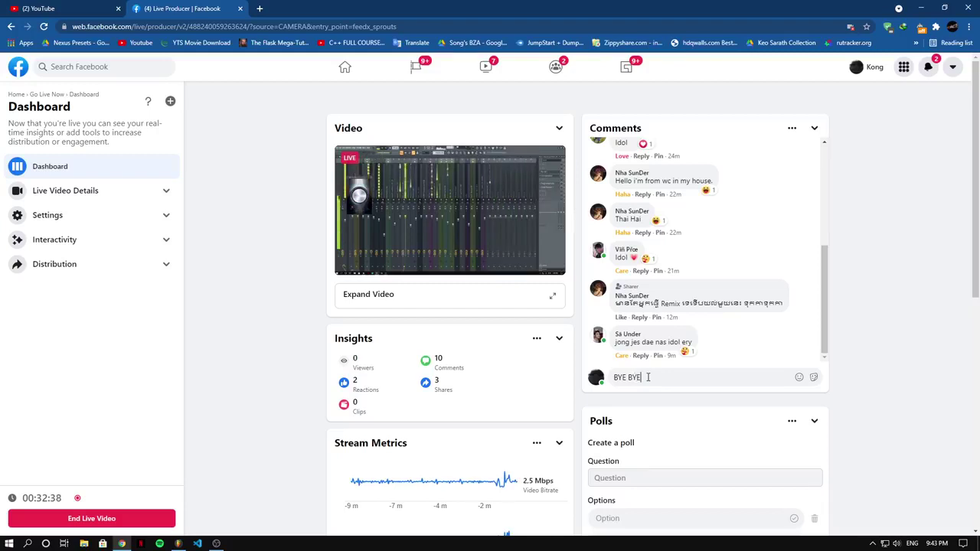
key(Return)
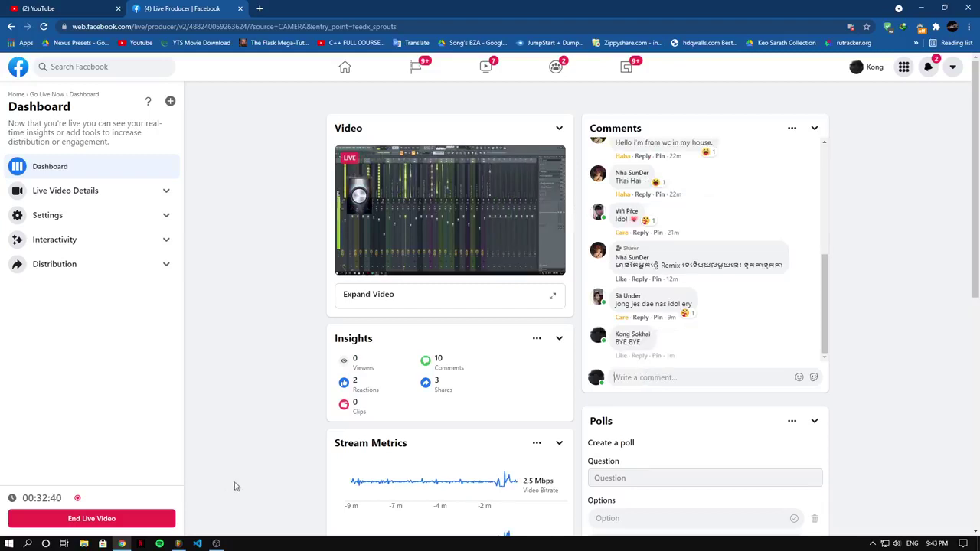